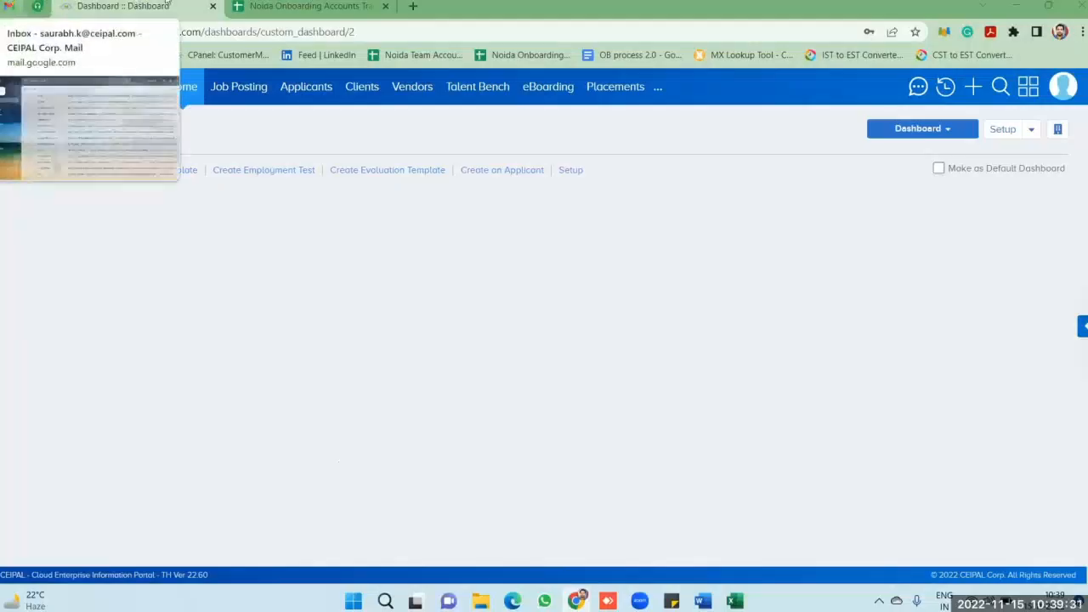
Close the Noida Onboarding Accounts browser tab and switch the home dashboard to Sales Demo
left_click(385, 6)
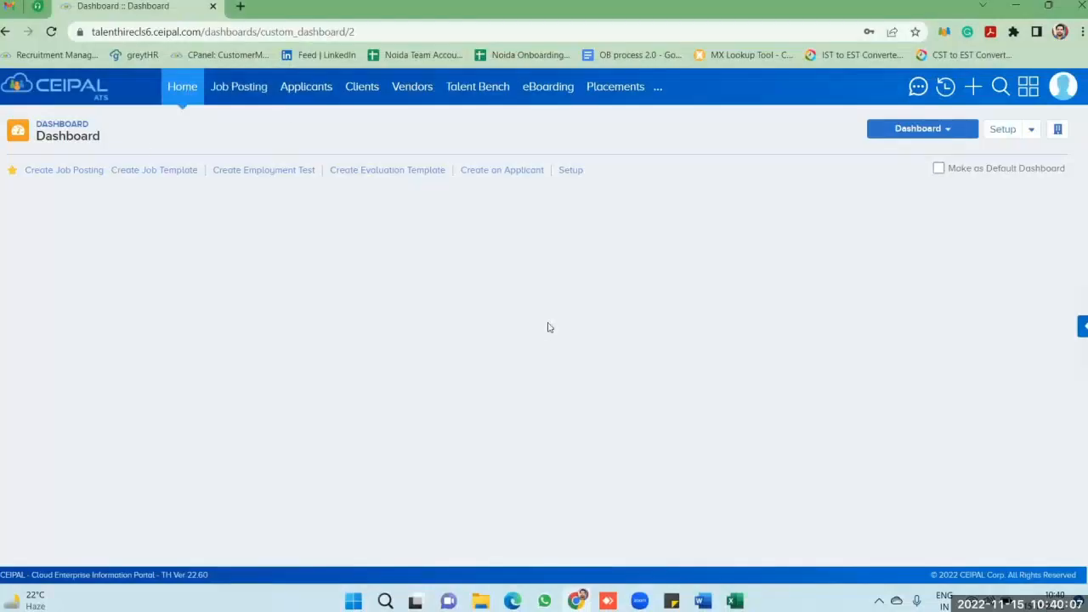
left_click(952, 132)
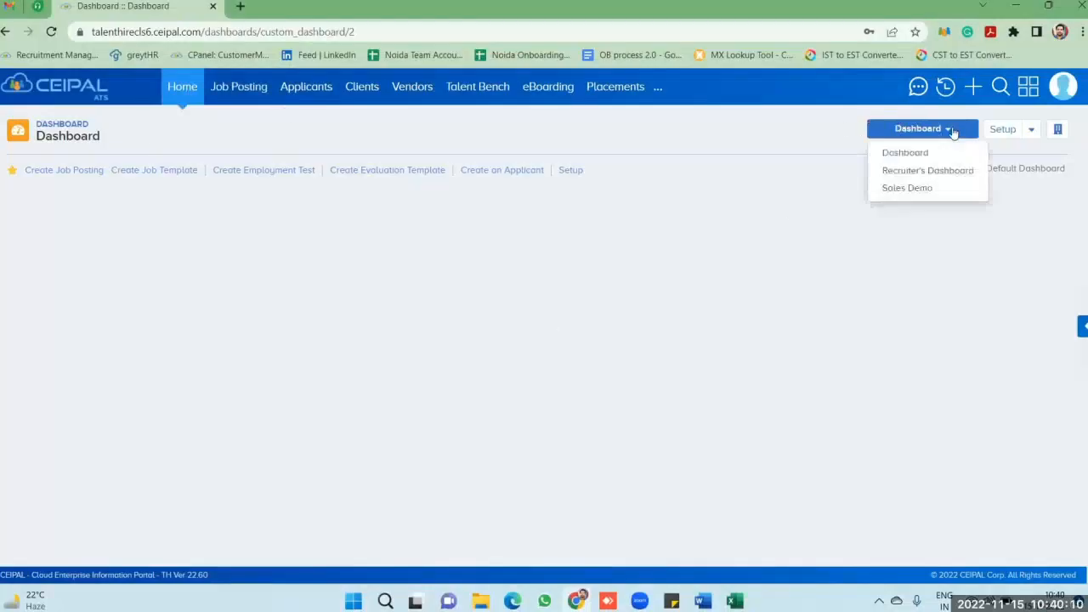
left_click(927, 195)
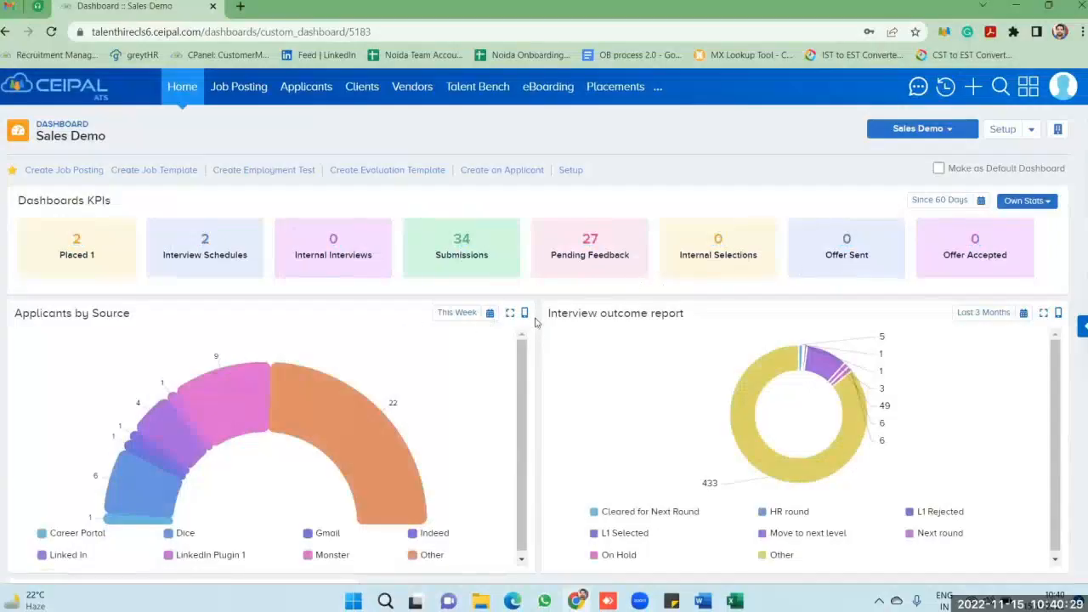
Examine the Sales Demo dashboard's KPIs, source and interview charts, search usage report and placement widgets
scroll(194, 282, "down", 2)
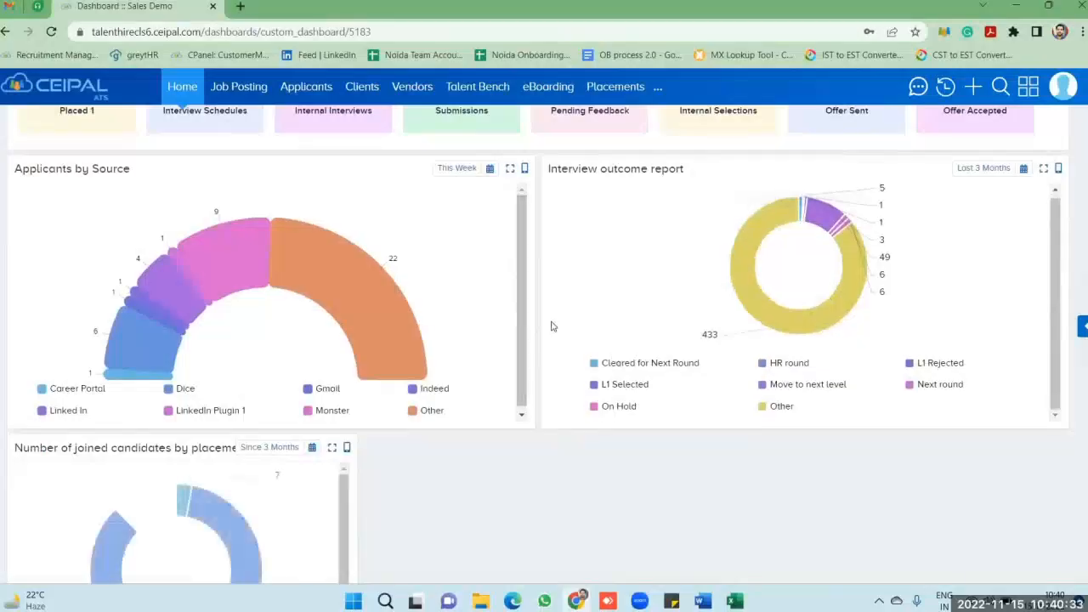
scroll(534, 311, "down", 1)
scroll(536, 312, "down", 5)
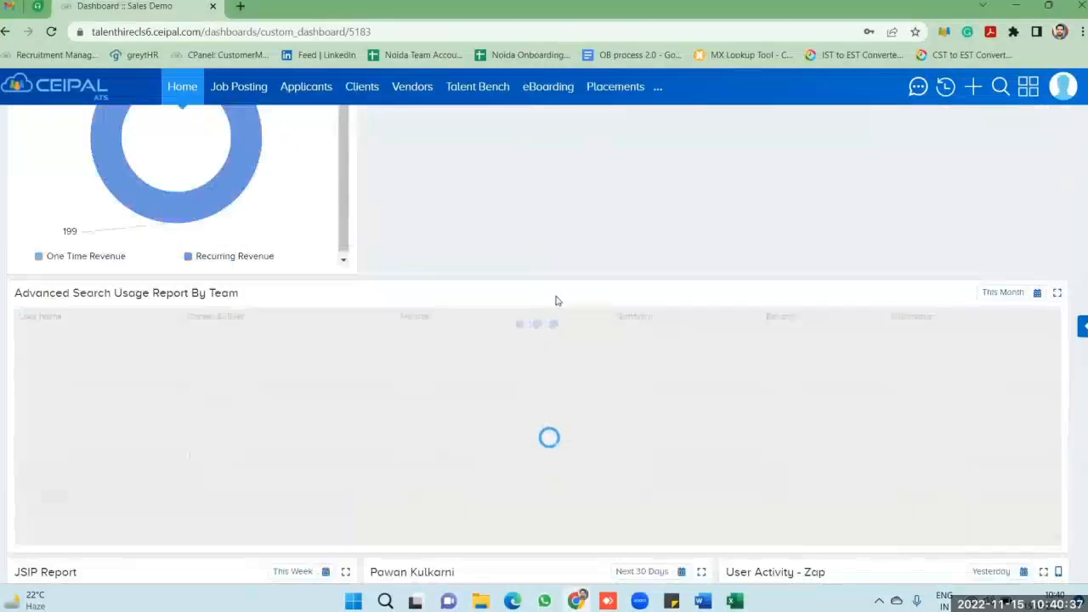
scroll(556, 301, "down", 3)
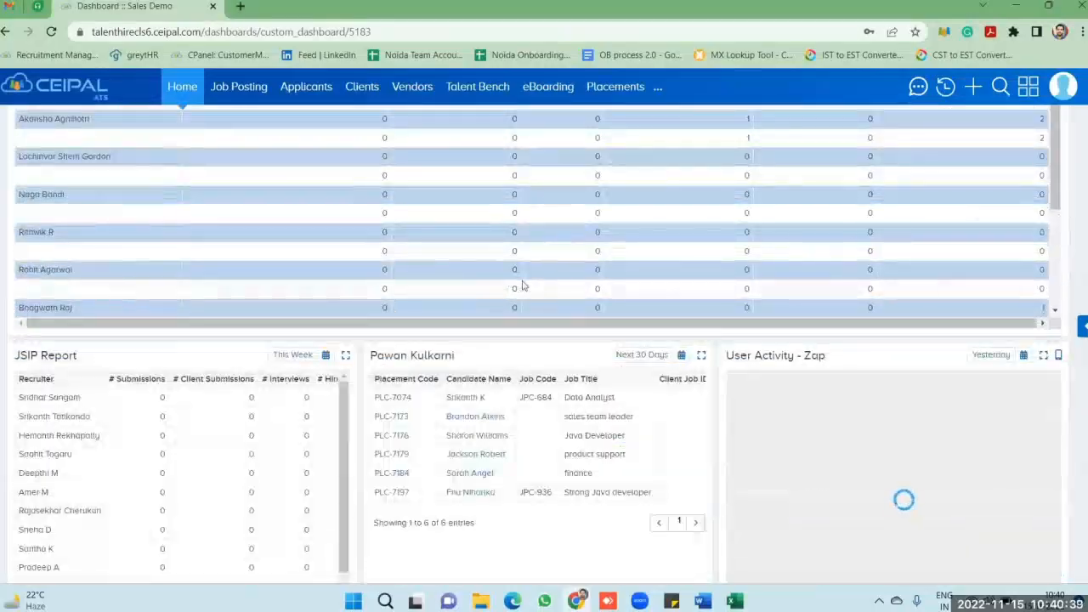
scroll(534, 291, "up", 1)
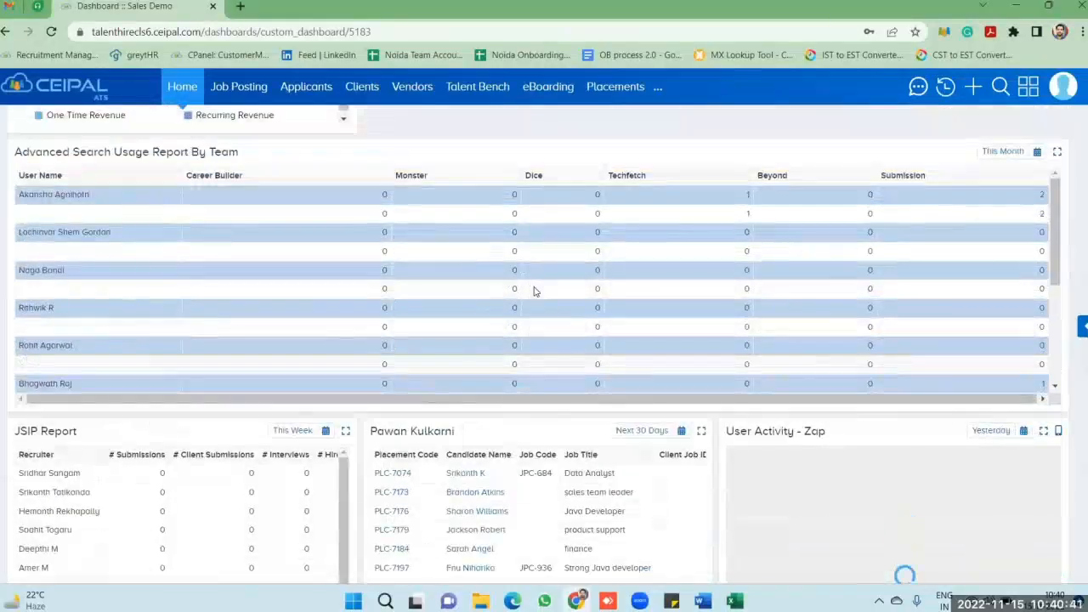
scroll(534, 292, "up", 2)
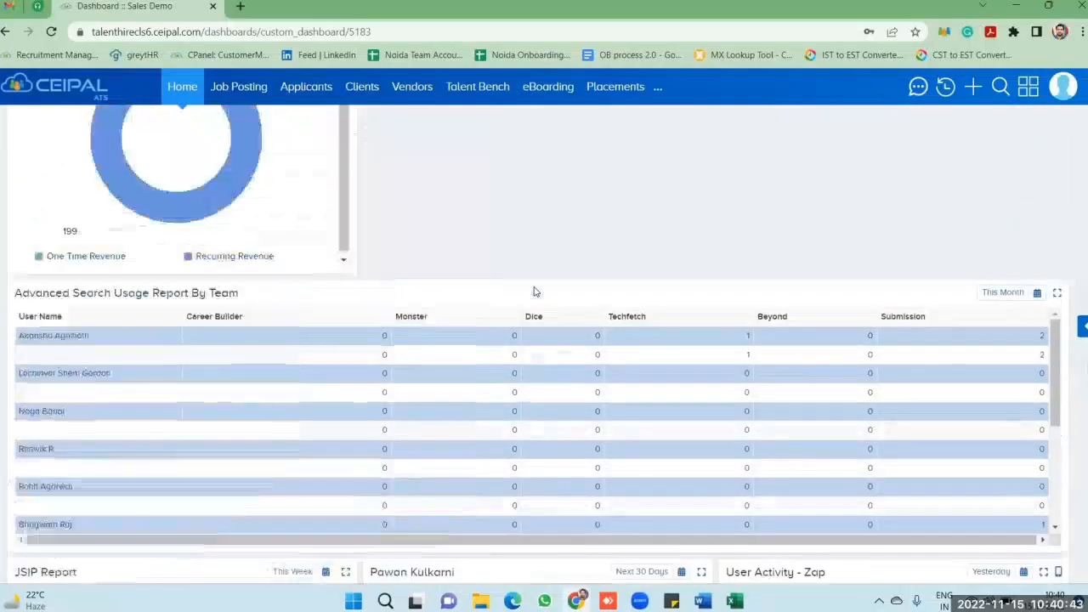
scroll(534, 291, "down", 3)
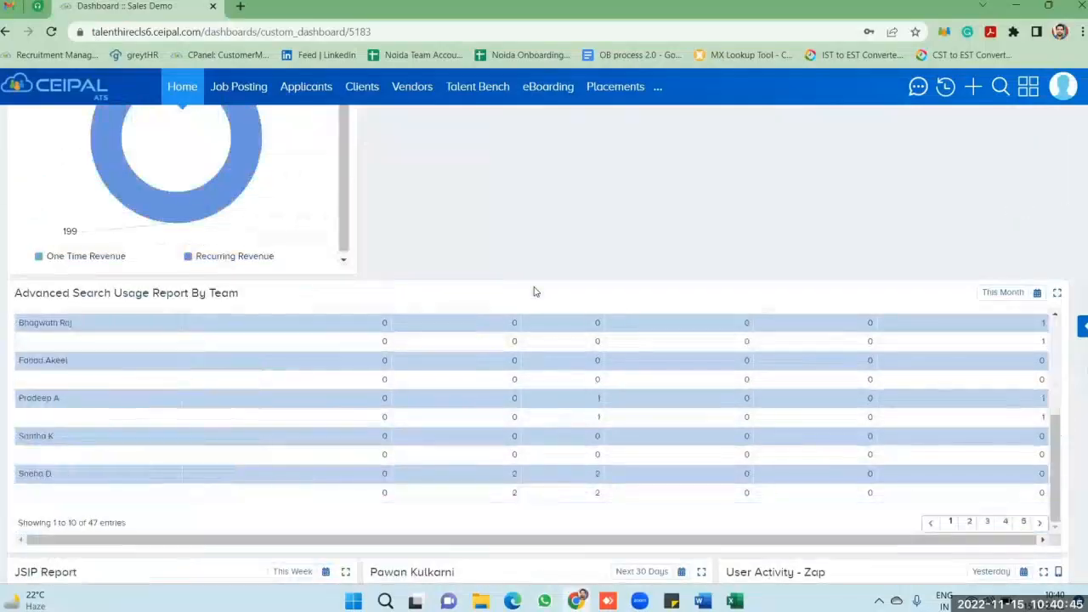
scroll(534, 292, "up", 8)
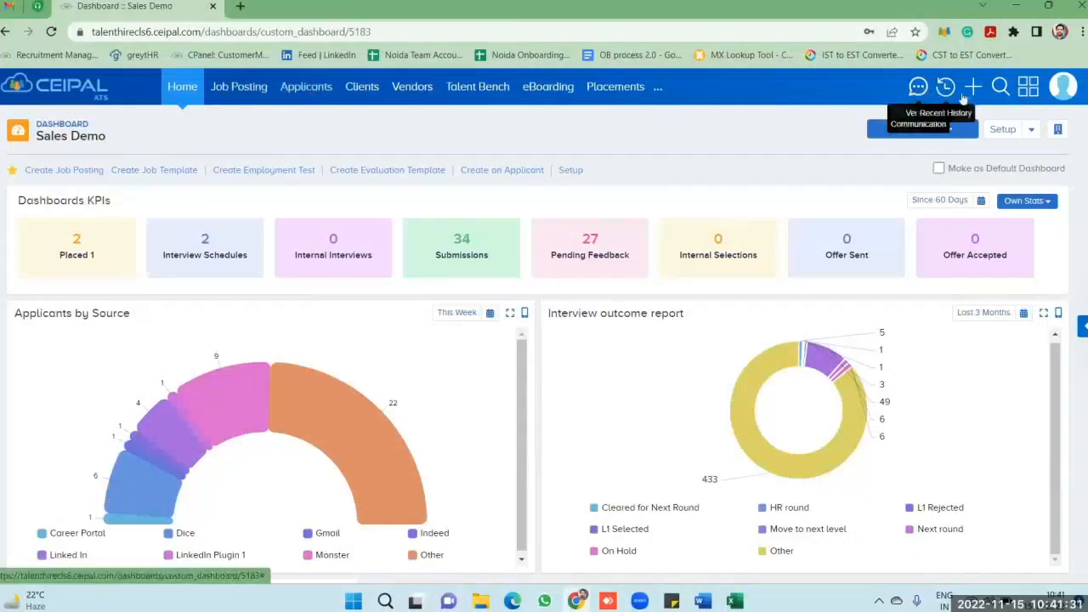
Look over the grid of additional modules, including Advanced Search, and return to the dashboard
left_click(1029, 88)
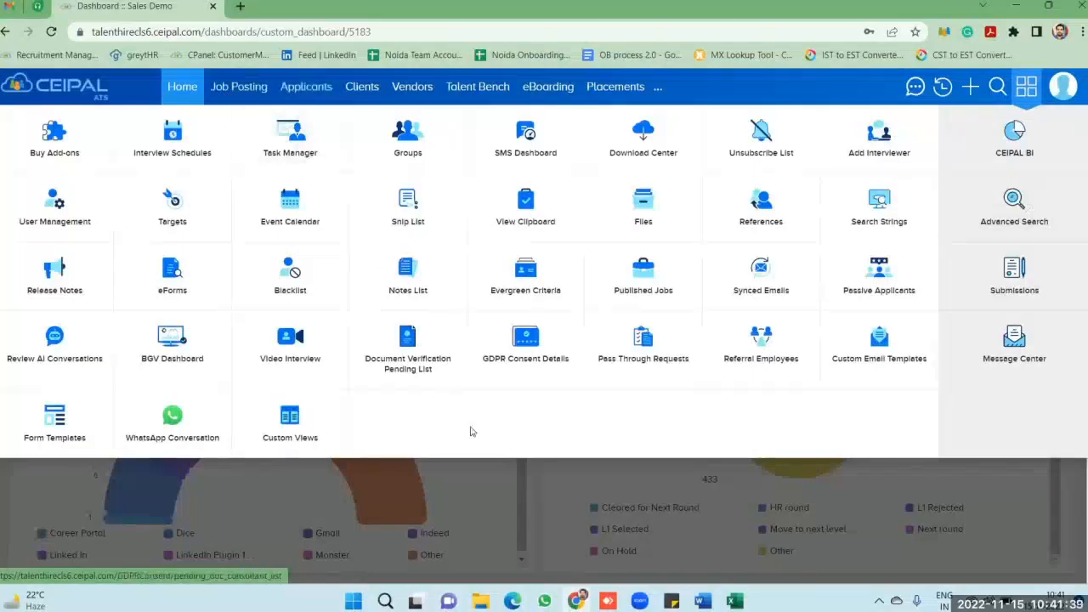
left_click(479, 474)
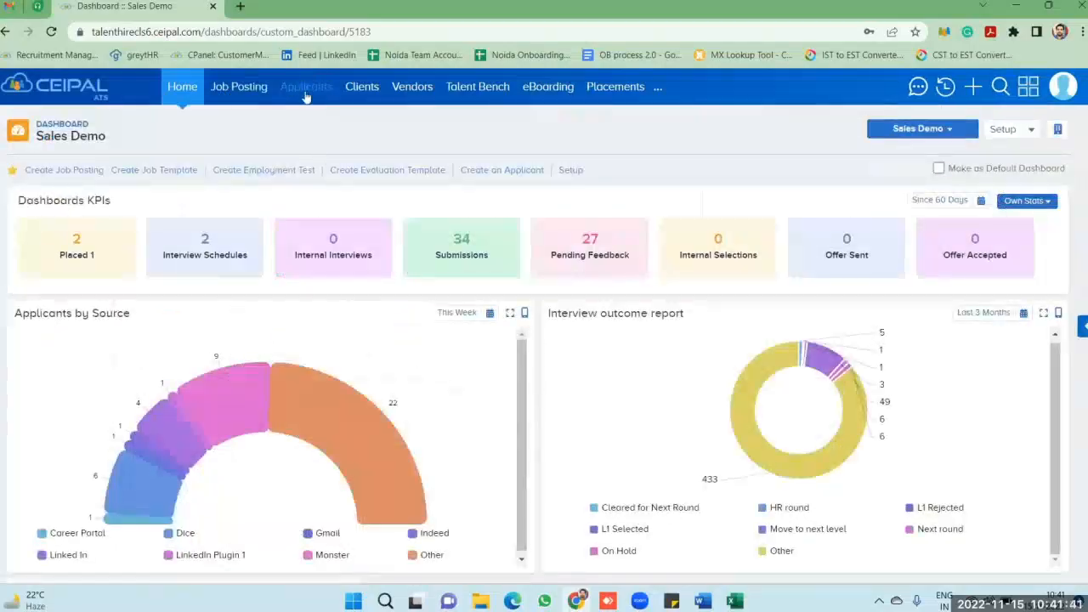
left_click(1028, 93)
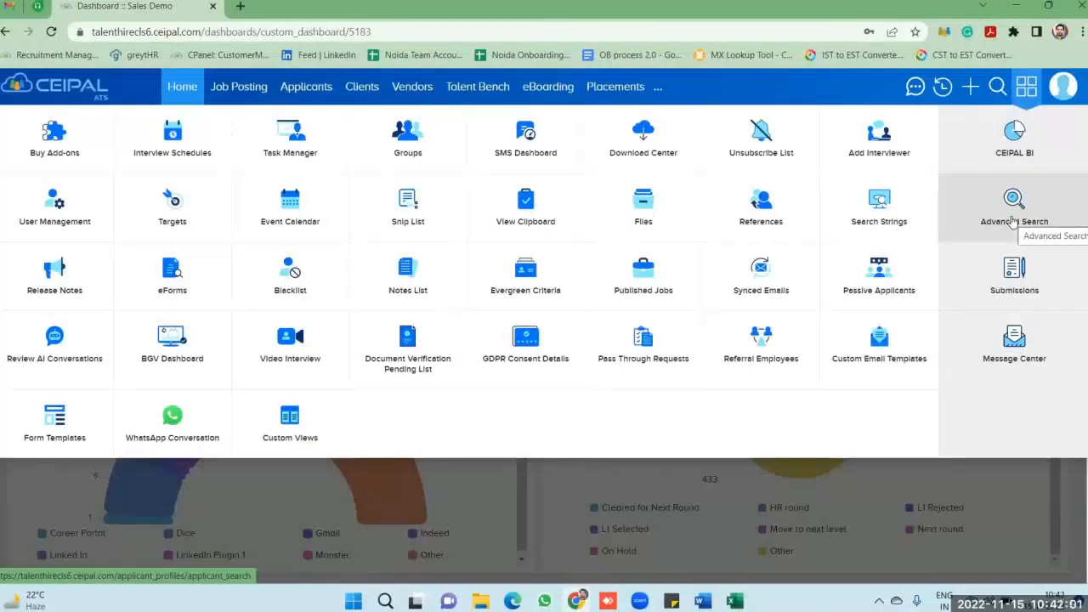
left_click(879, 479)
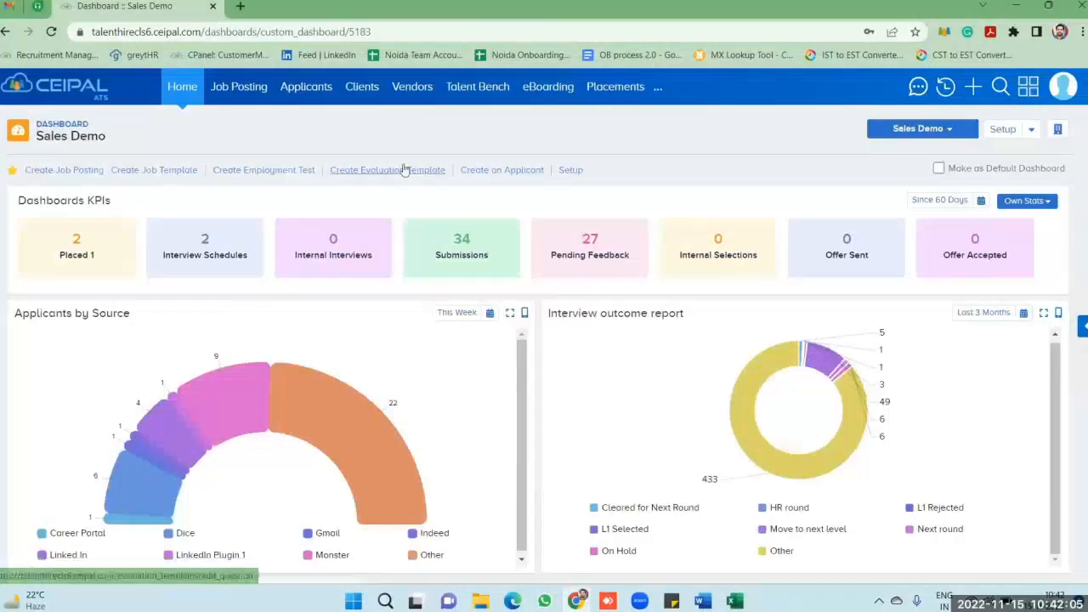
Search the job postings for jpc-269 and open the Senior PHP Developer Lead posting
left_click(237, 88)
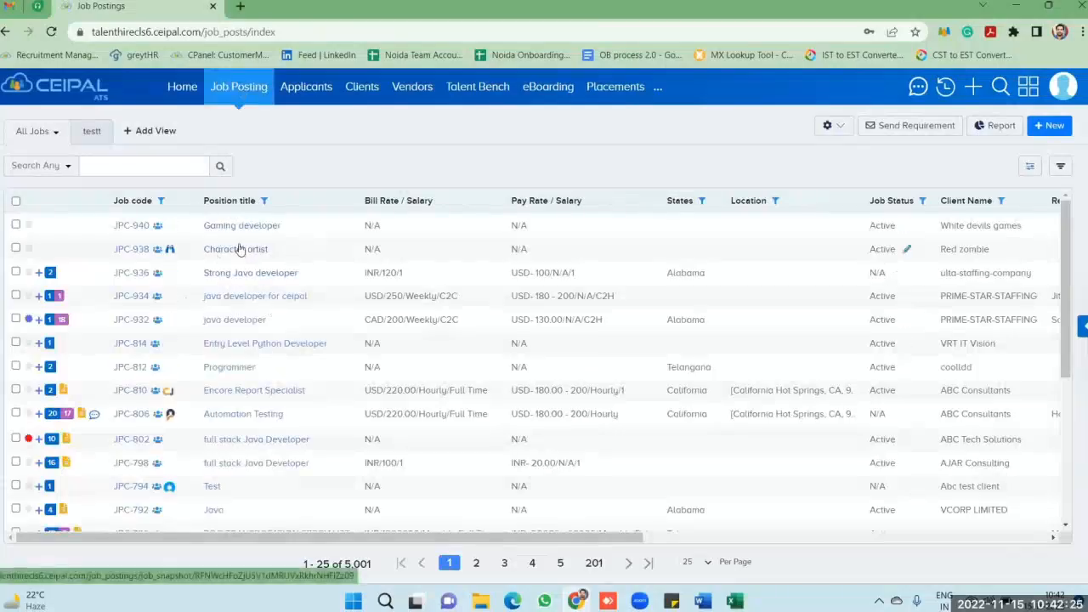
left_click(87, 167)
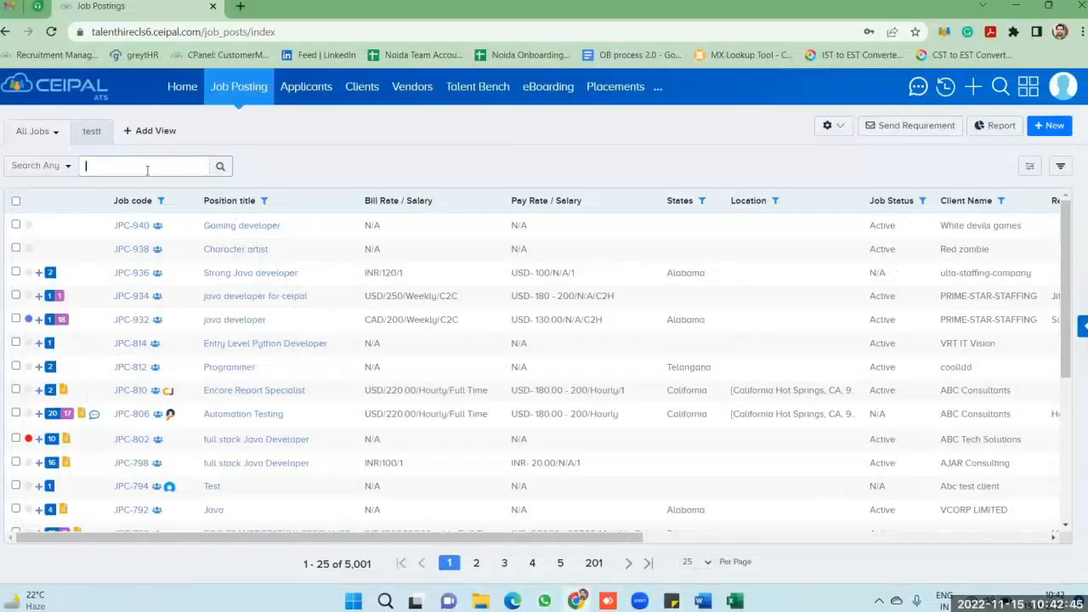
type("jpc-269")
key("Return")
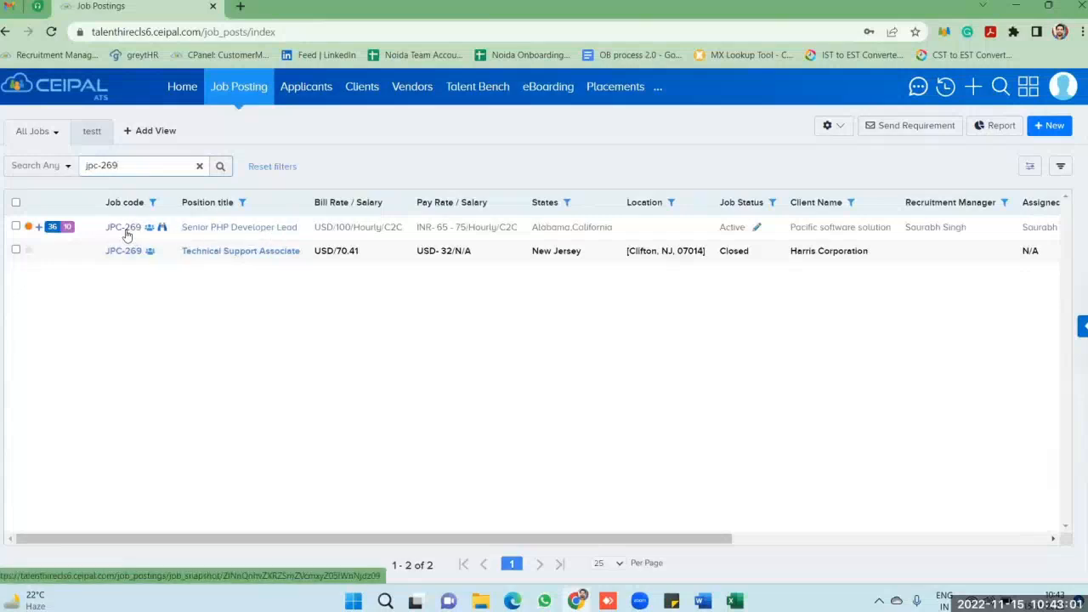
left_click(124, 228)
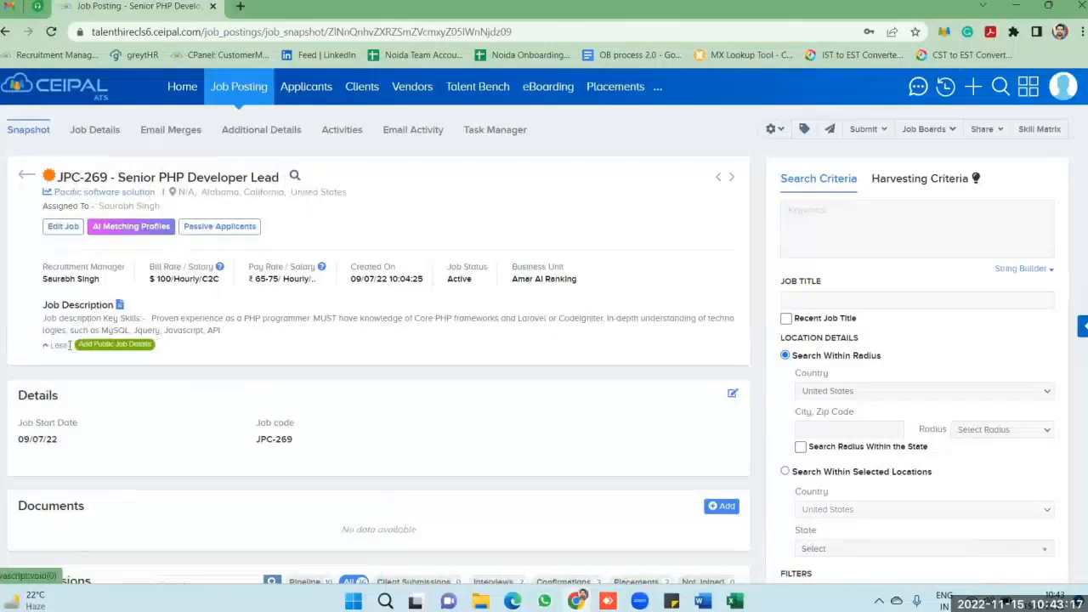
Expand the job description and examine the posting's snapshot, including its details, documents, submissions and notes
left_click(54, 345)
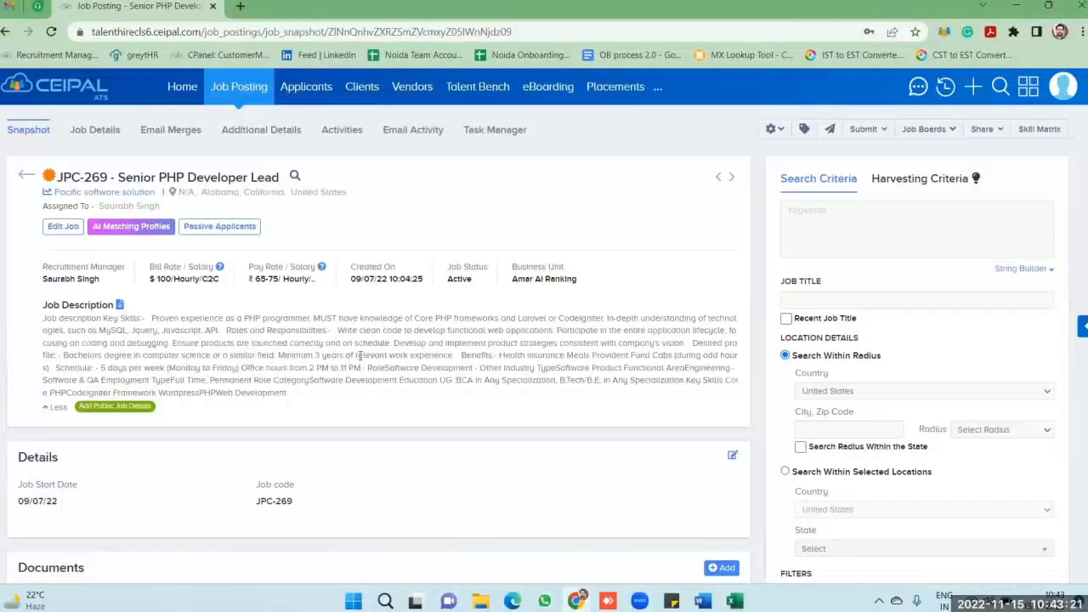
scroll(298, 347, "down", 1)
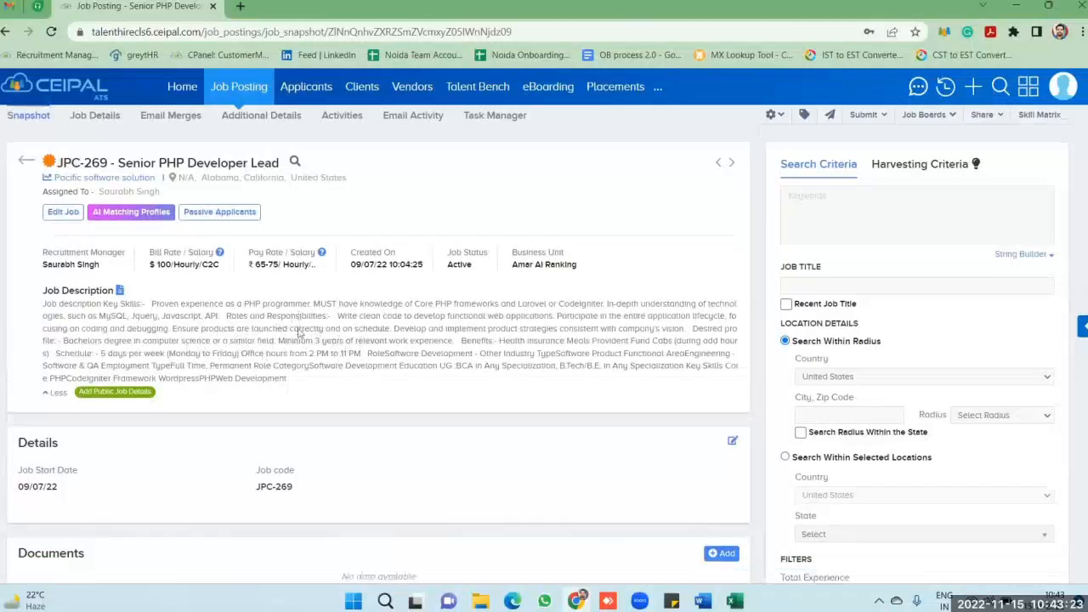
scroll(317, 307, "down", 1)
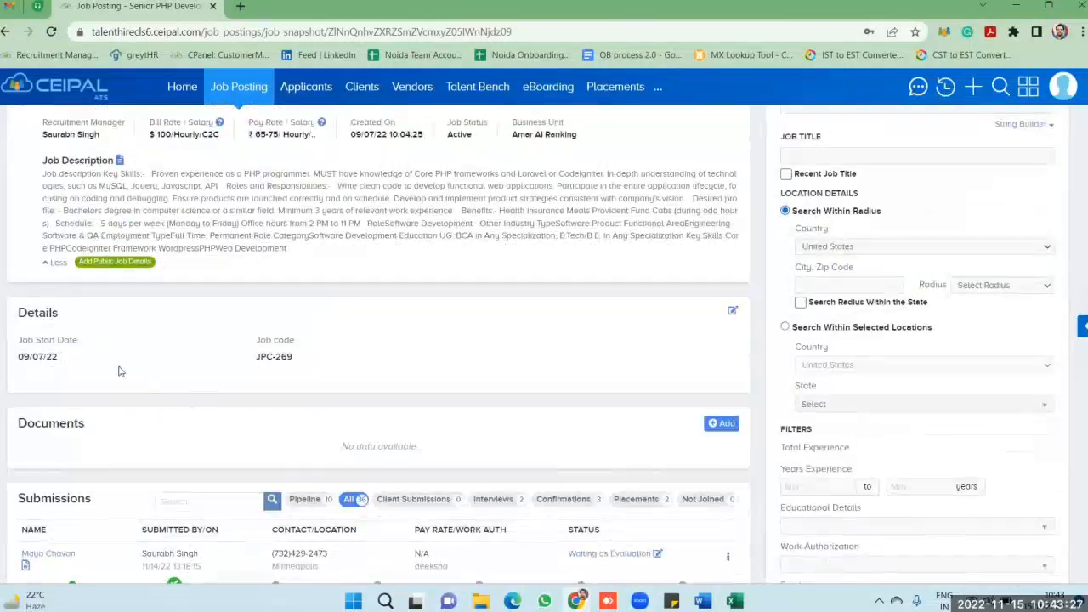
scroll(120, 371, "down", 1)
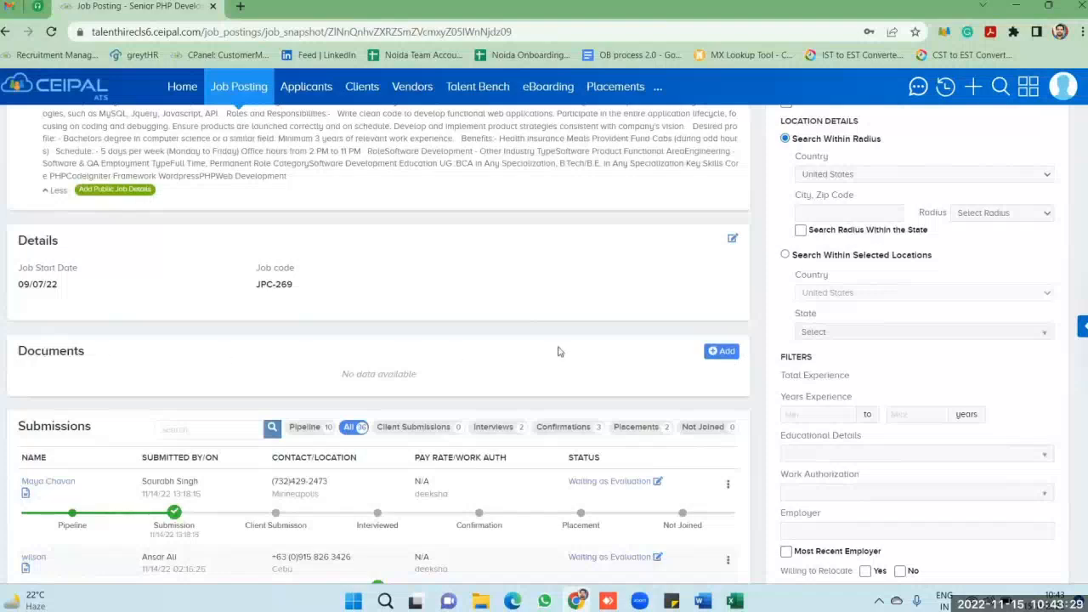
scroll(616, 356, "up", 1)
scroll(615, 355, "up", 3)
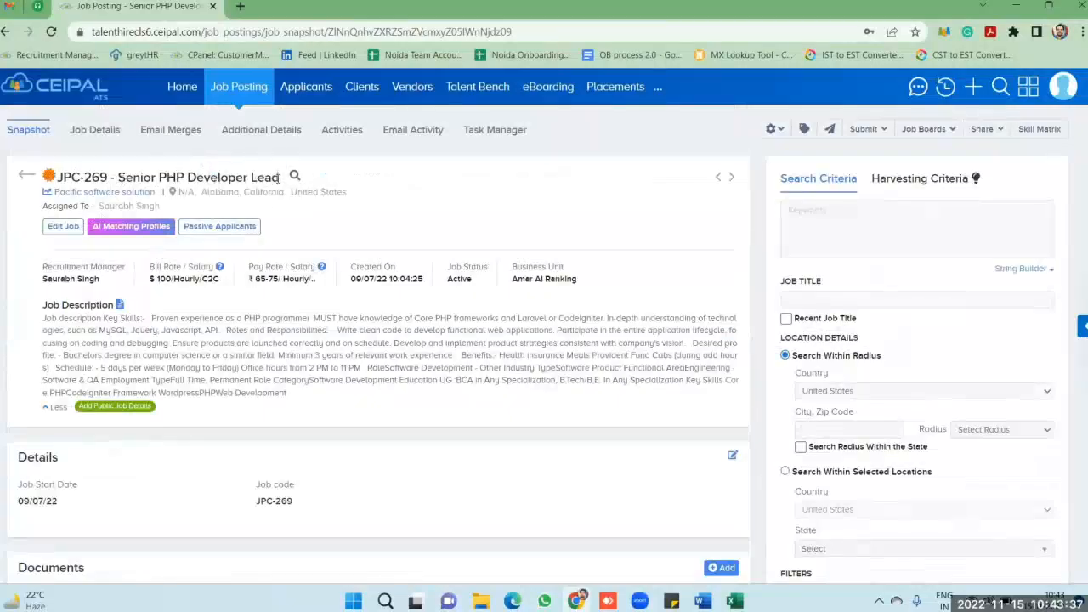
scroll(488, 348, "down", 3)
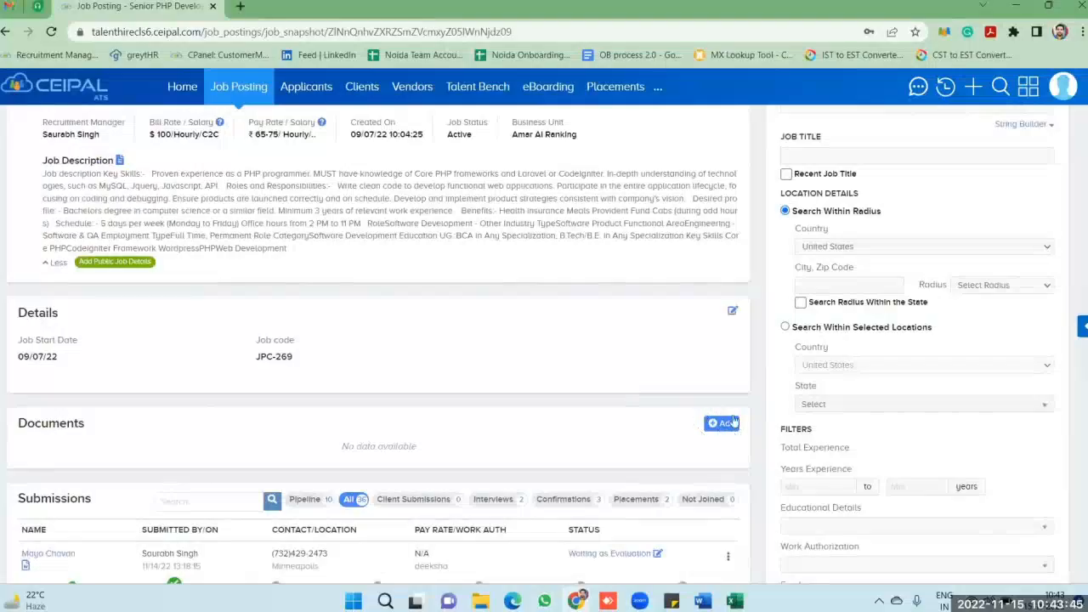
scroll(434, 342, "down", 10)
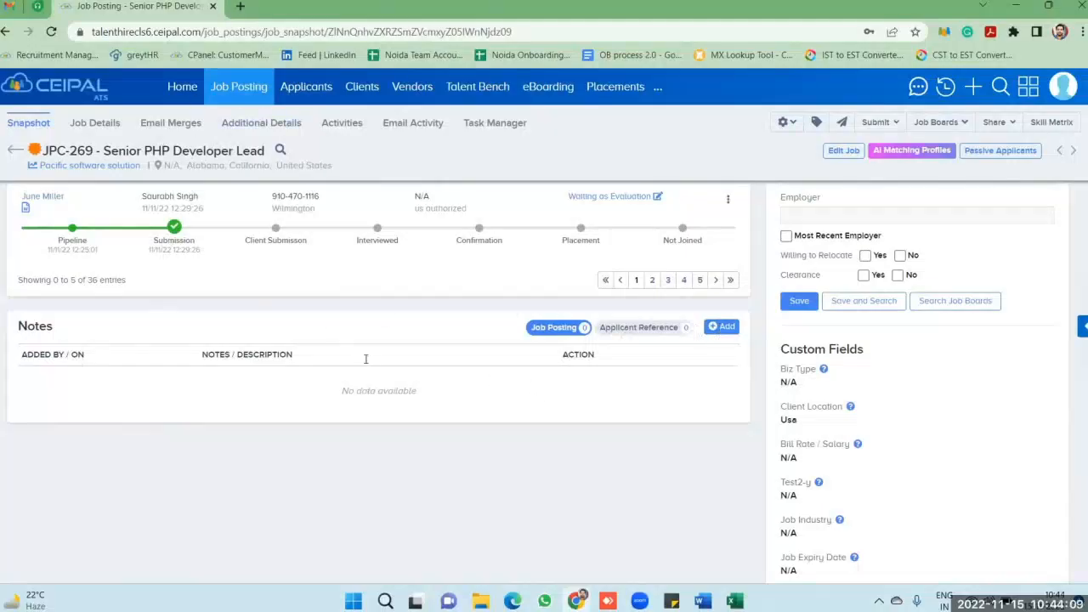
scroll(366, 359, "up", 15)
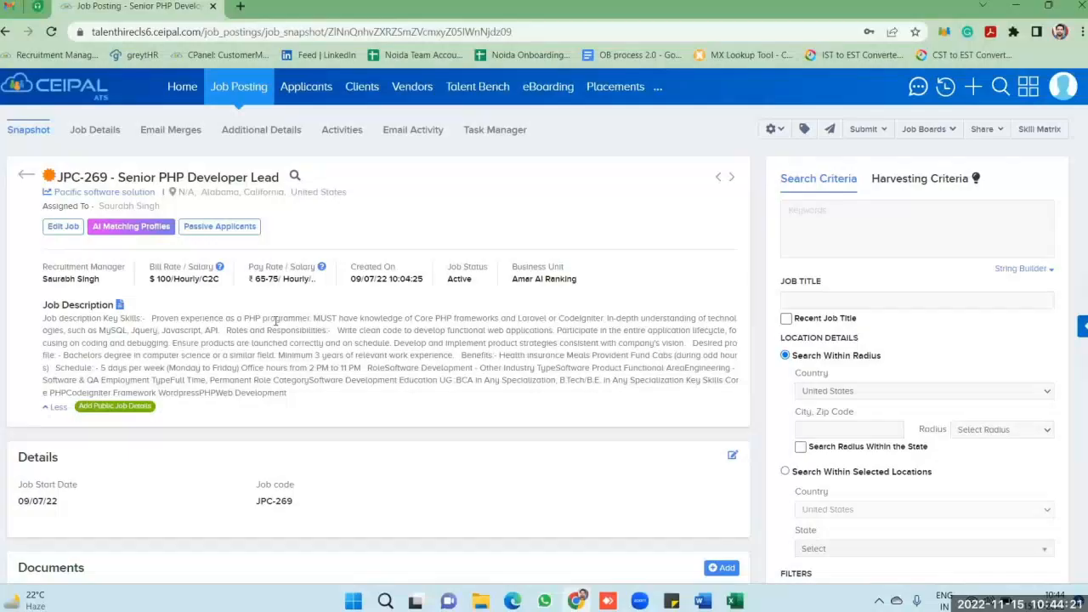
Open the full job details of the Senior PHP Developer Lead posting and review its requirements and skills
left_click(89, 140)
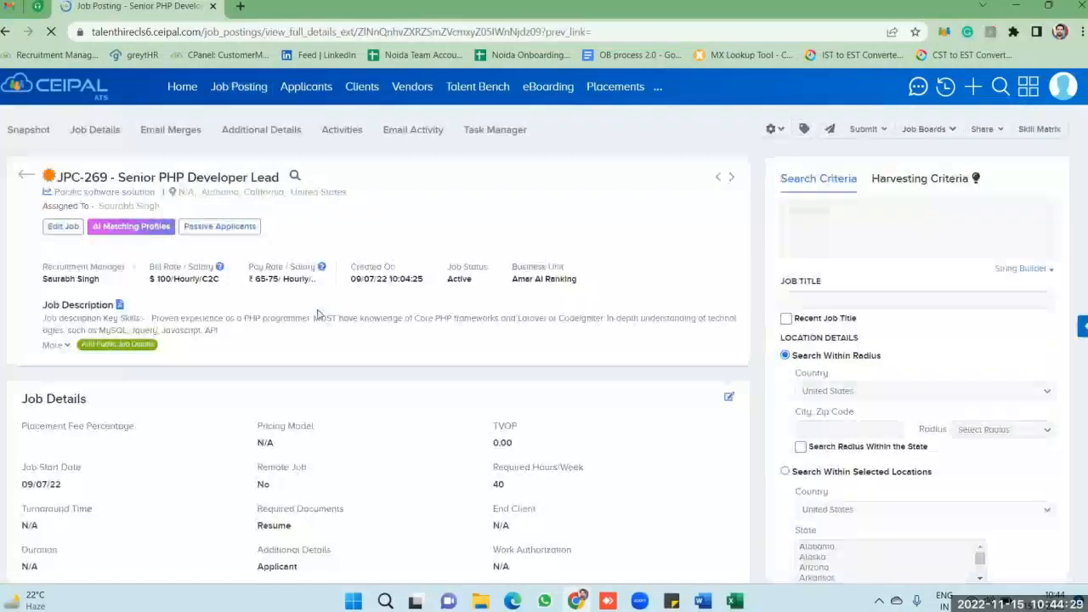
scroll(320, 321, "down", 1)
scroll(321, 322, "down", 2)
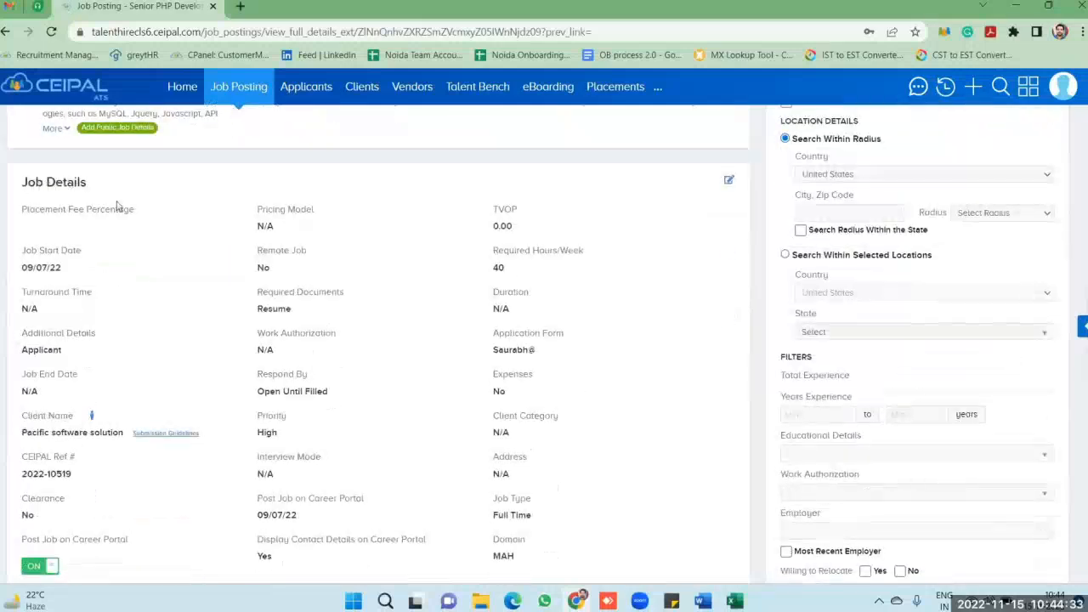
scroll(289, 228, "down", 4)
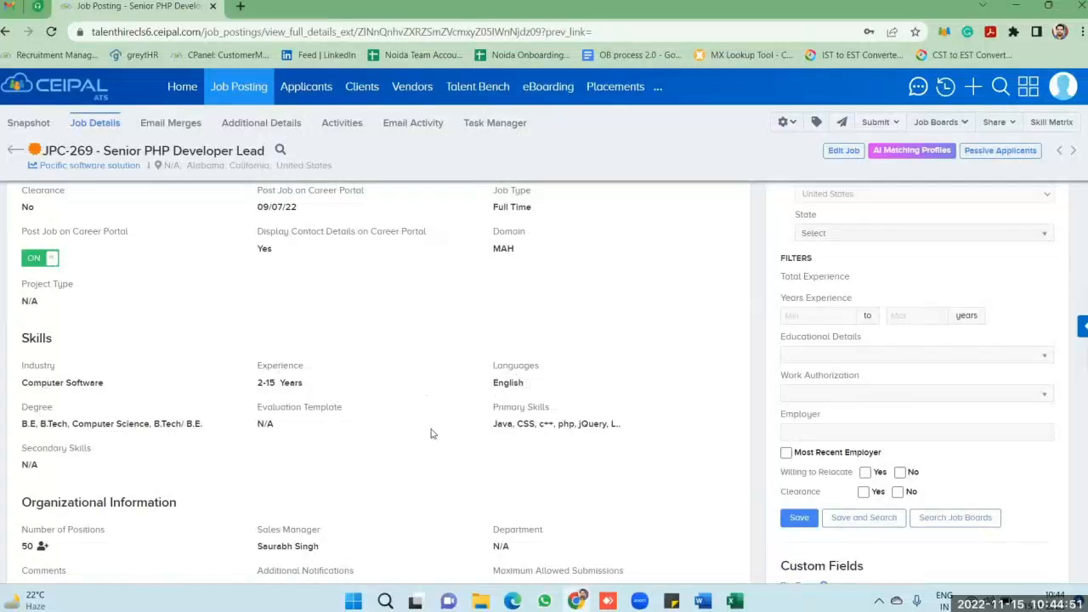
scroll(431, 434, "up", 4)
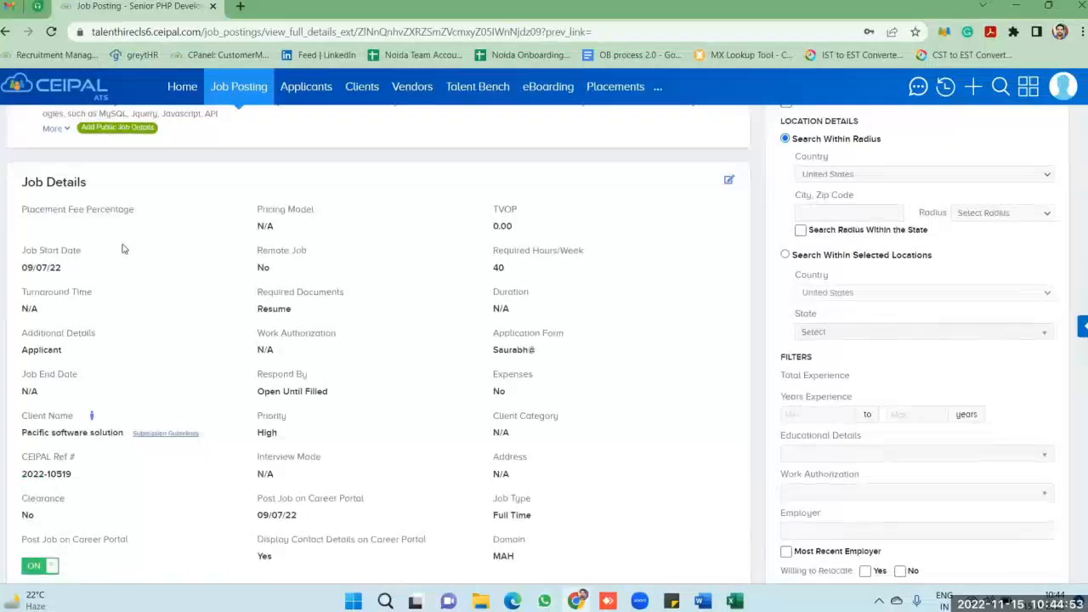
scroll(136, 246, "up", 3)
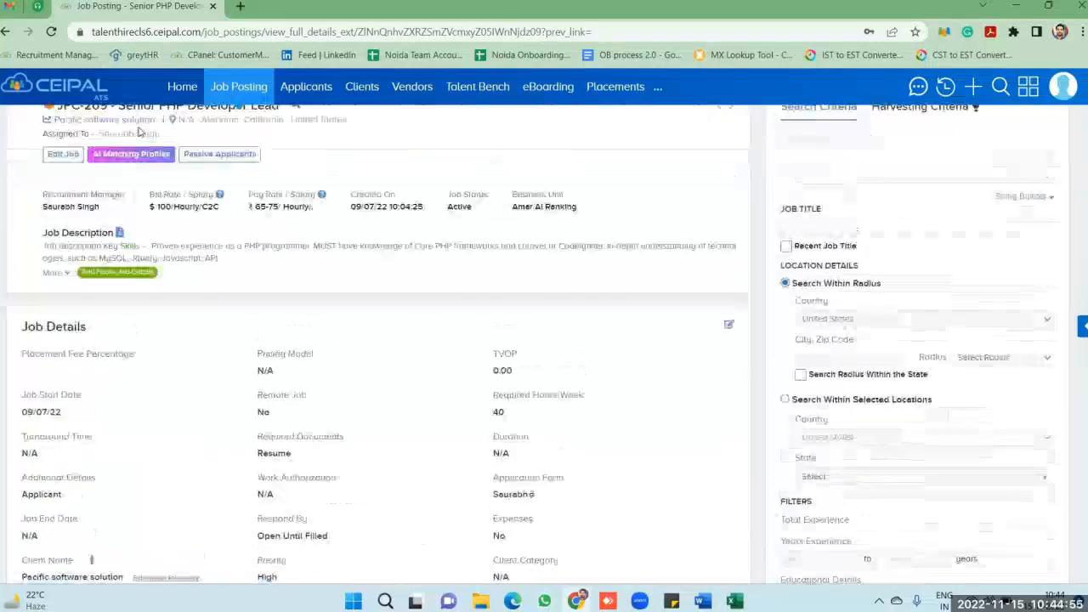
scroll(116, 203, "down", 4)
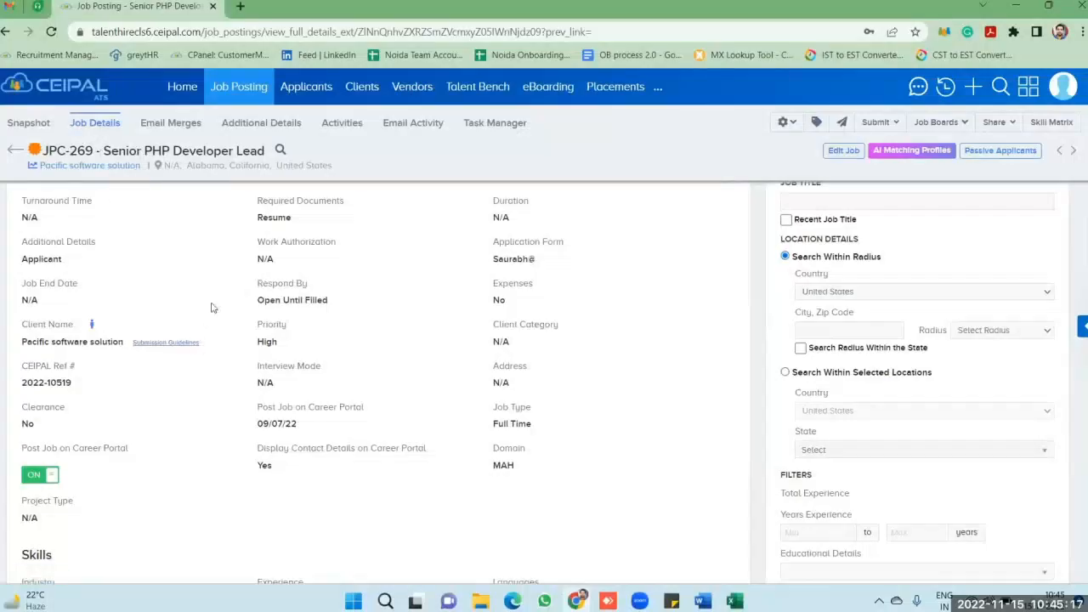
Read the submission guidelines of the client Pacific software solution
left_click(171, 345)
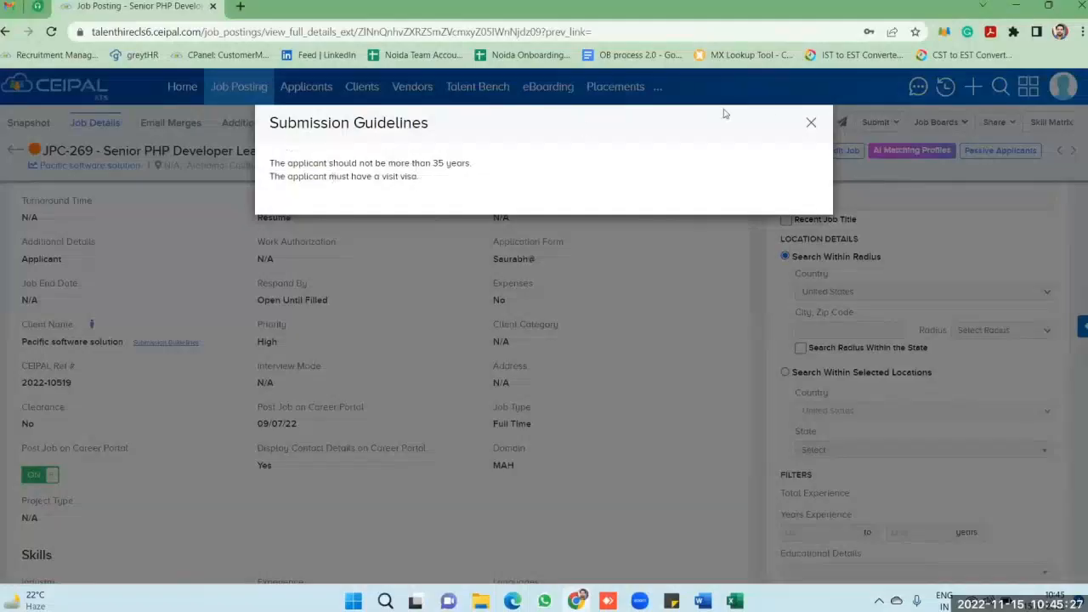
left_click(811, 122)
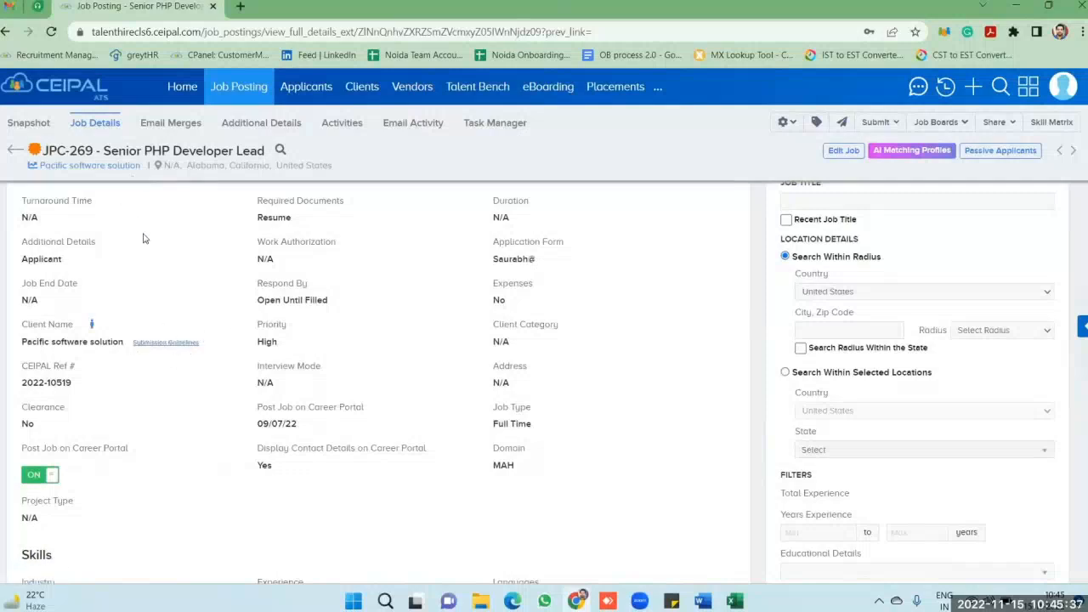
left_click(167, 344)
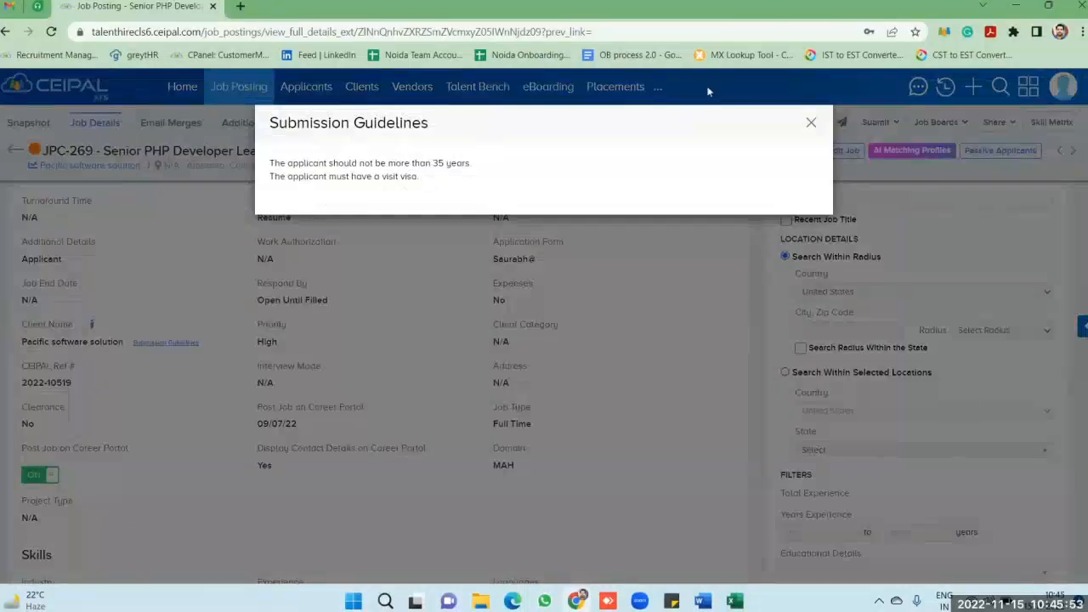
Close the submission guidelines and review the marketplace, paid and free job boards available for publishing the Senior PHP Developer Lead posting
left_click(812, 122)
scroll(432, 231, "up", 2)
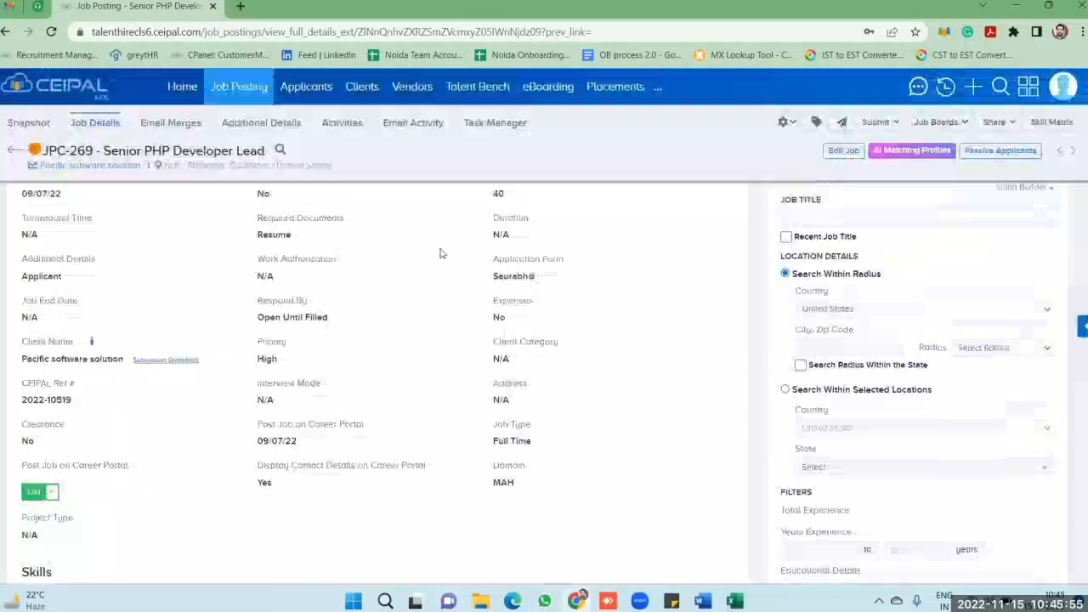
scroll(440, 253, "up", 2)
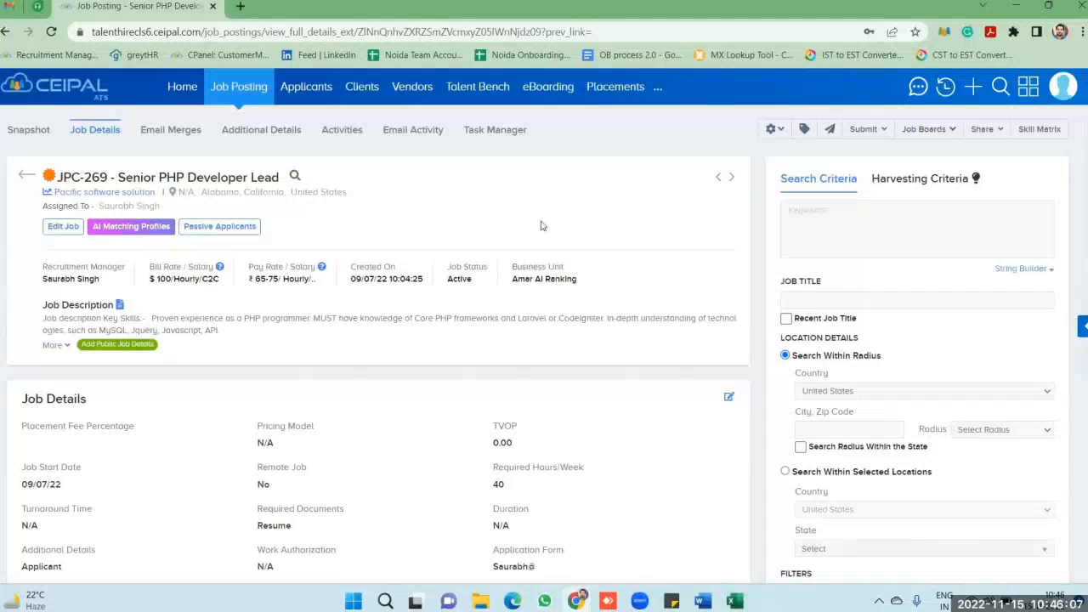
left_click(949, 136)
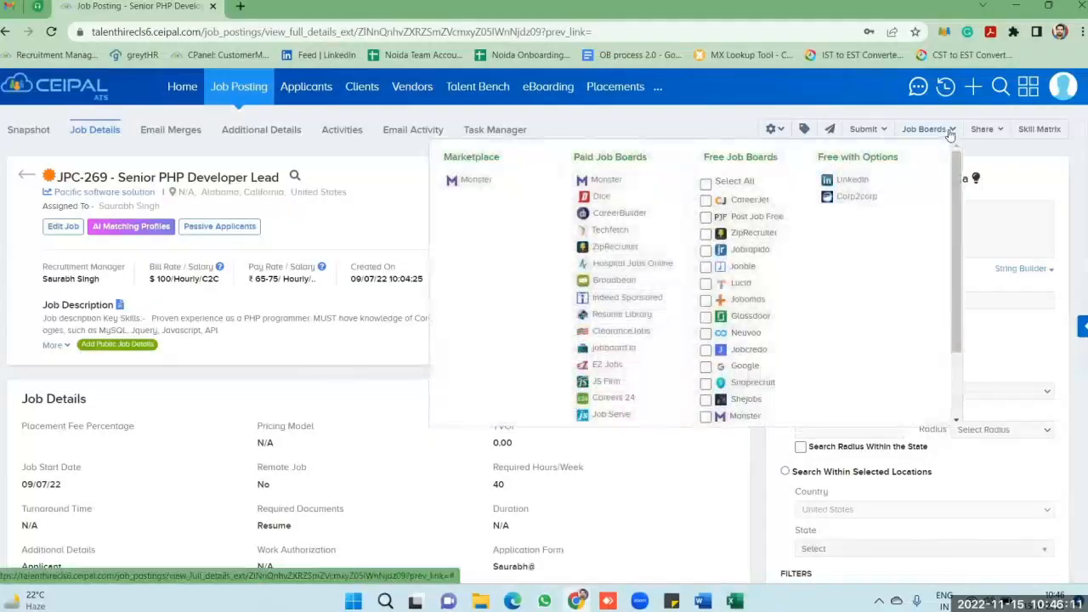
left_click(951, 134)
left_click(950, 134)
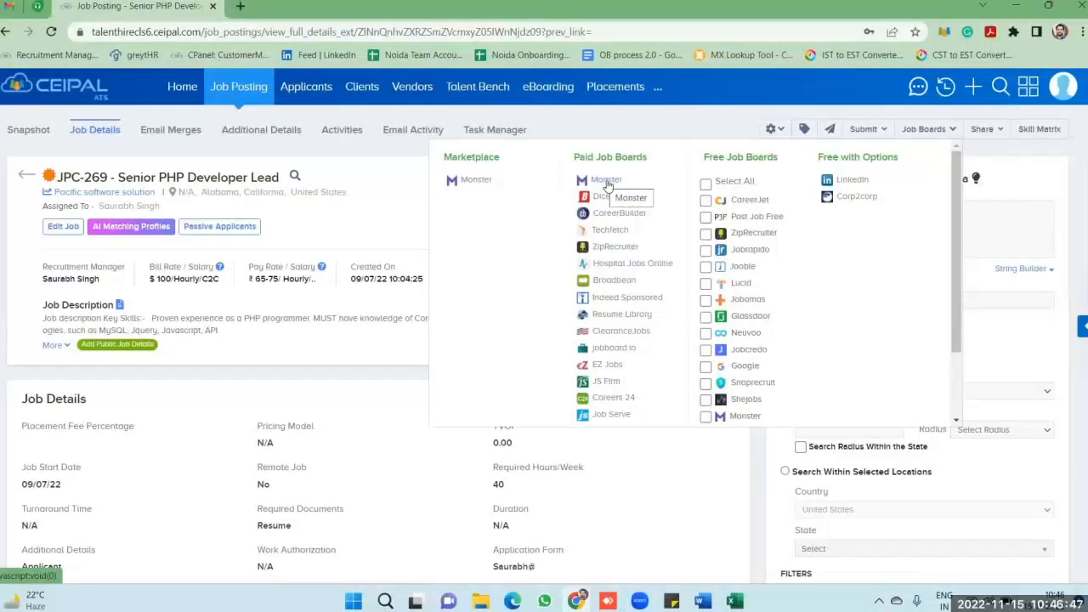
left_click(674, 152)
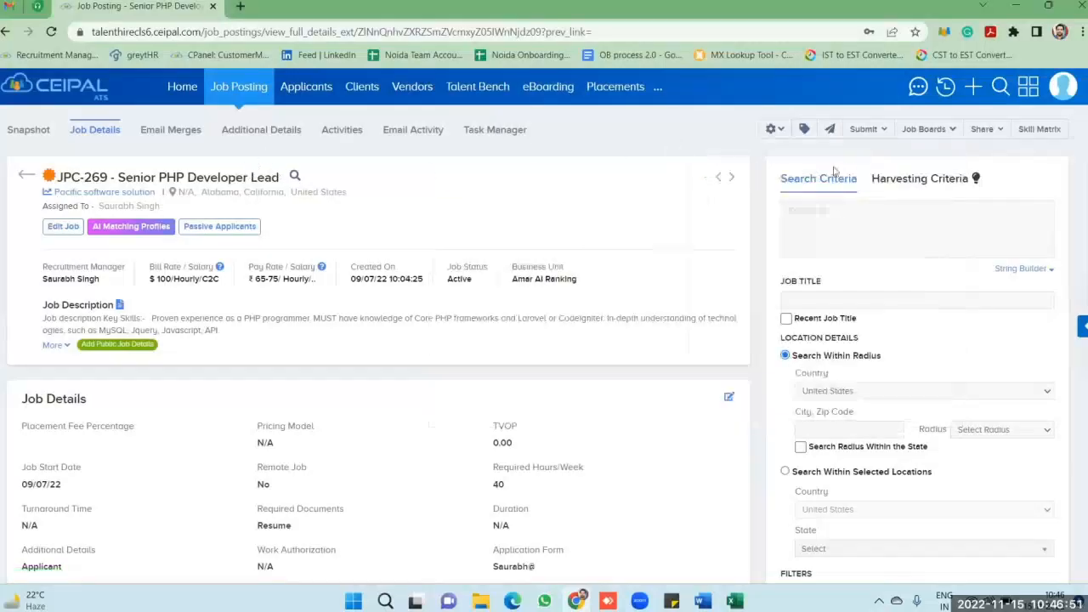
left_click(941, 132)
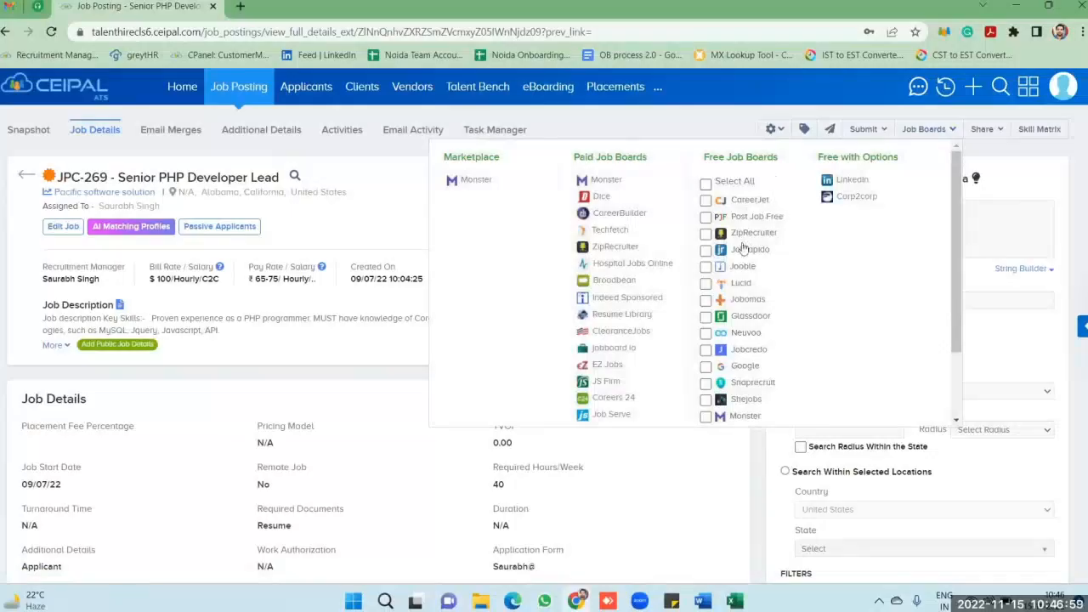
scroll(752, 262, "down", 1)
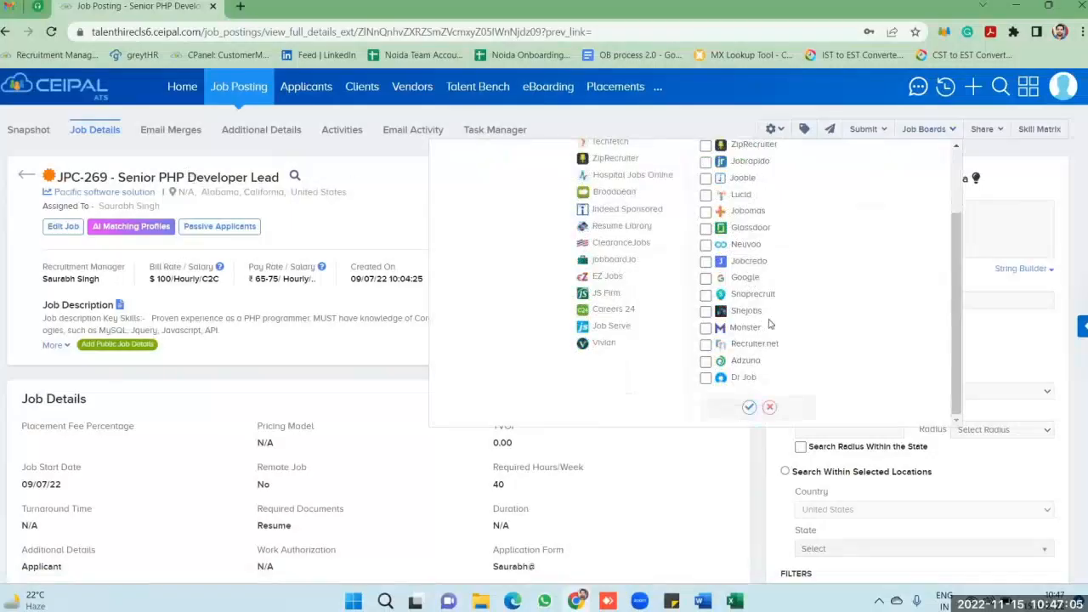
scroll(754, 290, "up", 1)
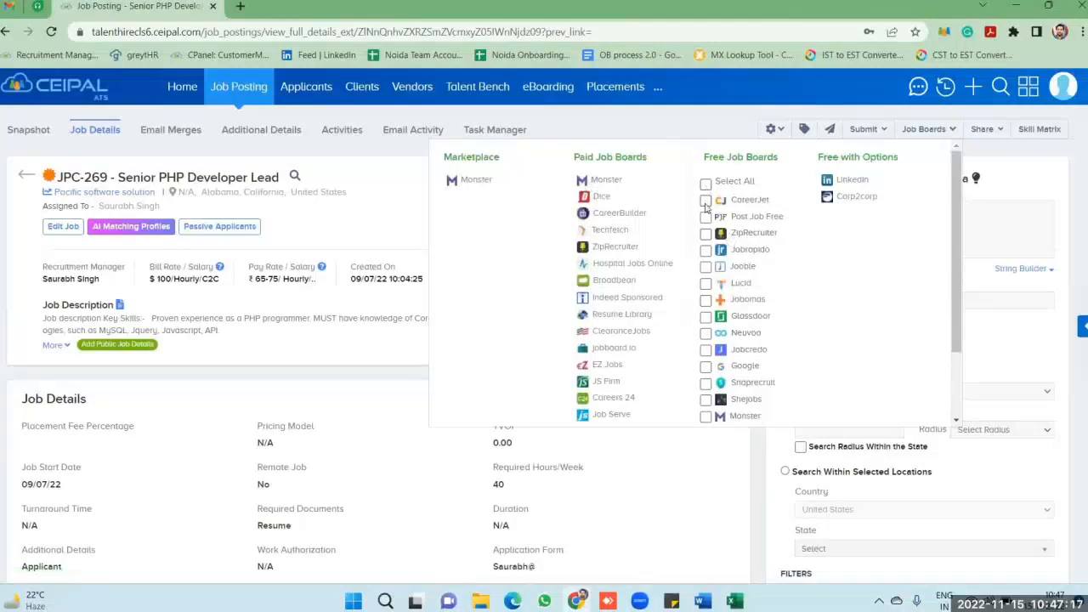
Select the free job boards CareerJet and ZipRecruiter for the posting and confirm the selection to start publishing
left_click(706, 200)
left_click(706, 233)
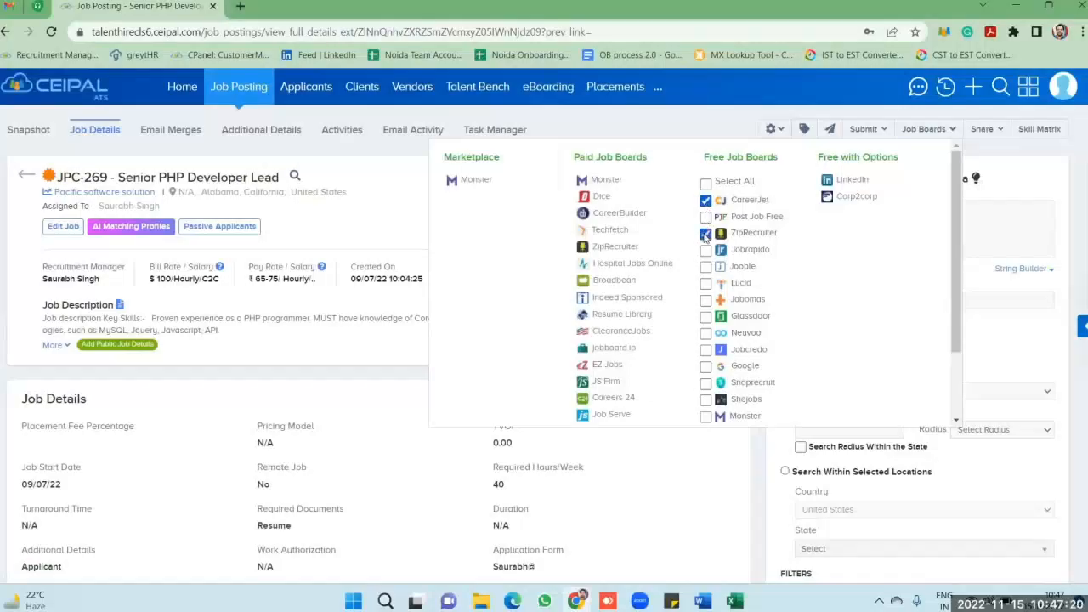
left_click(705, 184)
left_click(706, 185)
left_click(706, 202)
left_click(706, 234)
scroll(954, 255, "down", 2)
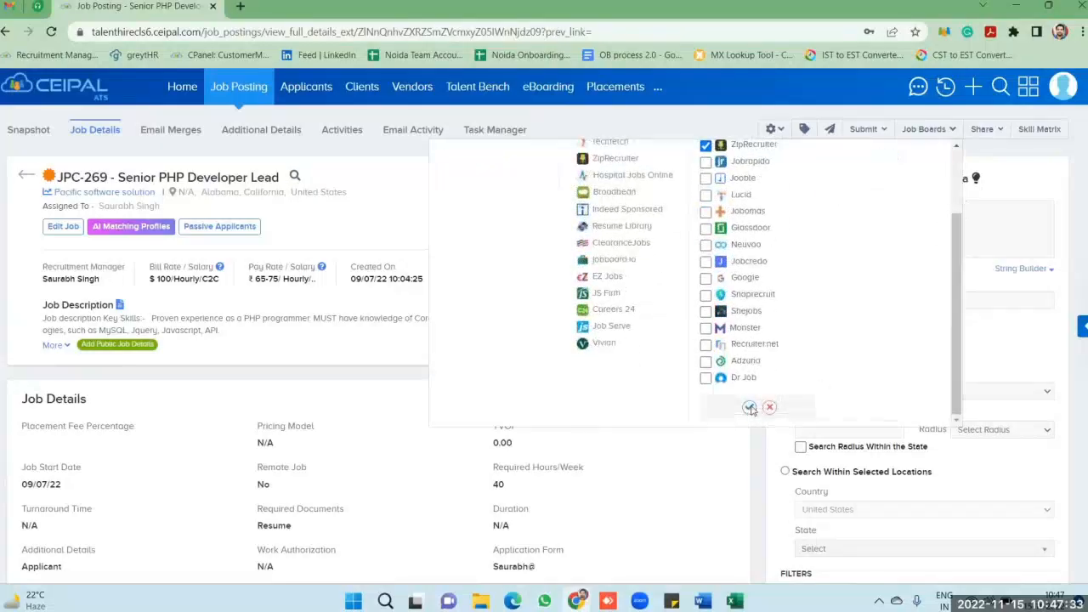
left_click(750, 408)
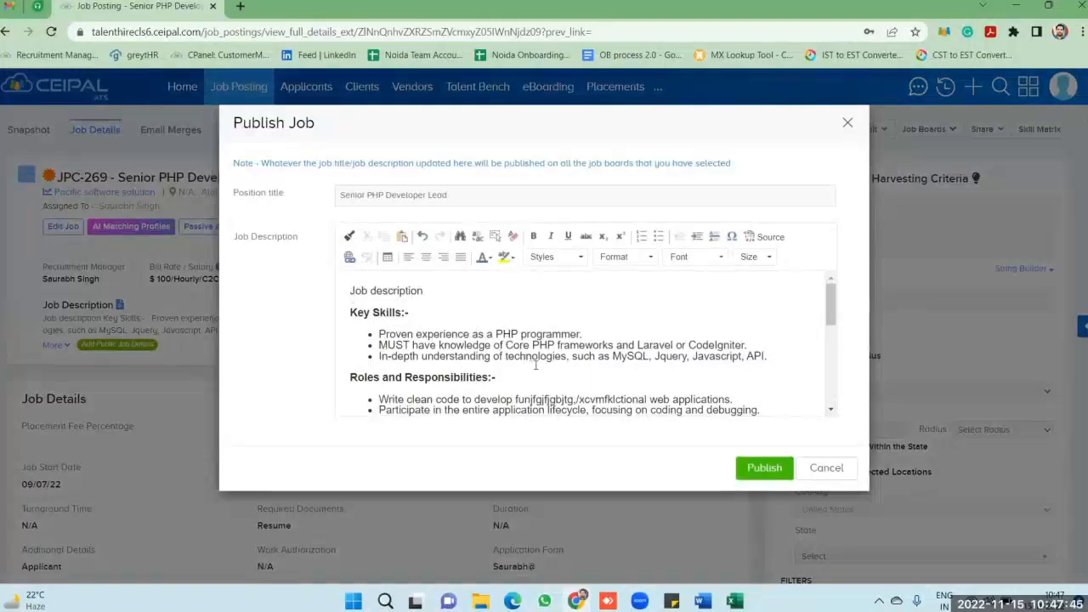
Replace the last word of the bachelor's degree requirement in the job description with filler text and publish the job
scroll(535, 366, "down", 5)
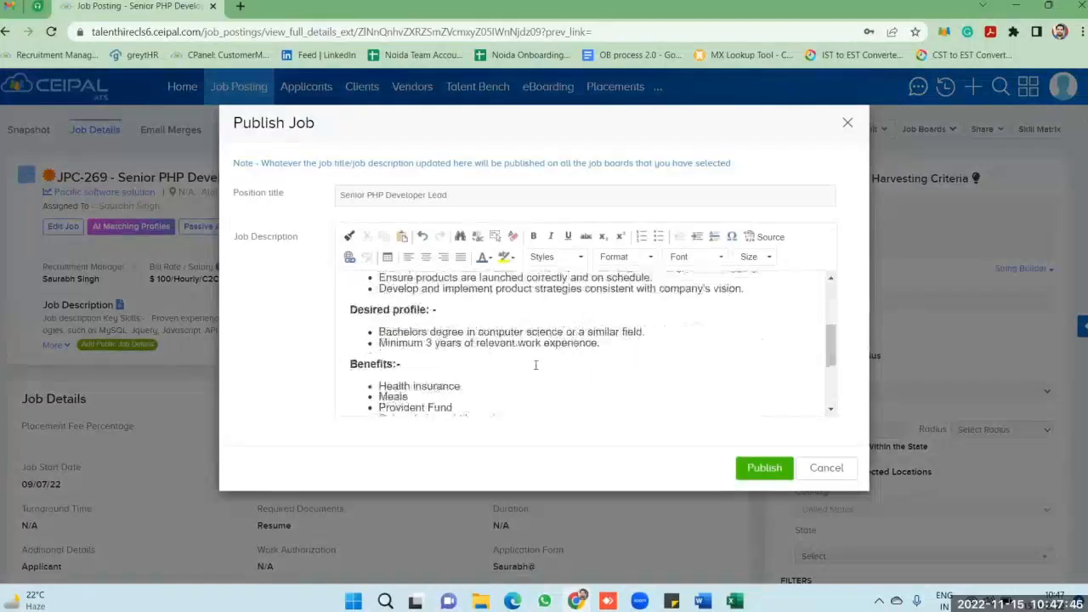
left_click(646, 332)
key("BackSpace")
key("BackSpace")
key("BackSpace")
key("BackSpace")
type("fdsftjhgkjrtgjk")
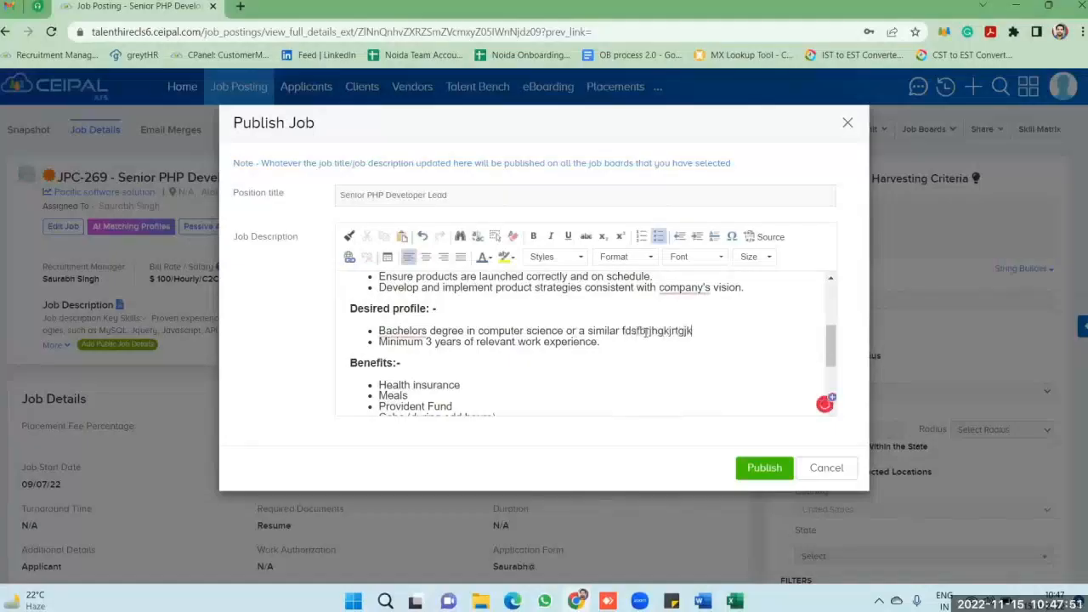
left_click(772, 470)
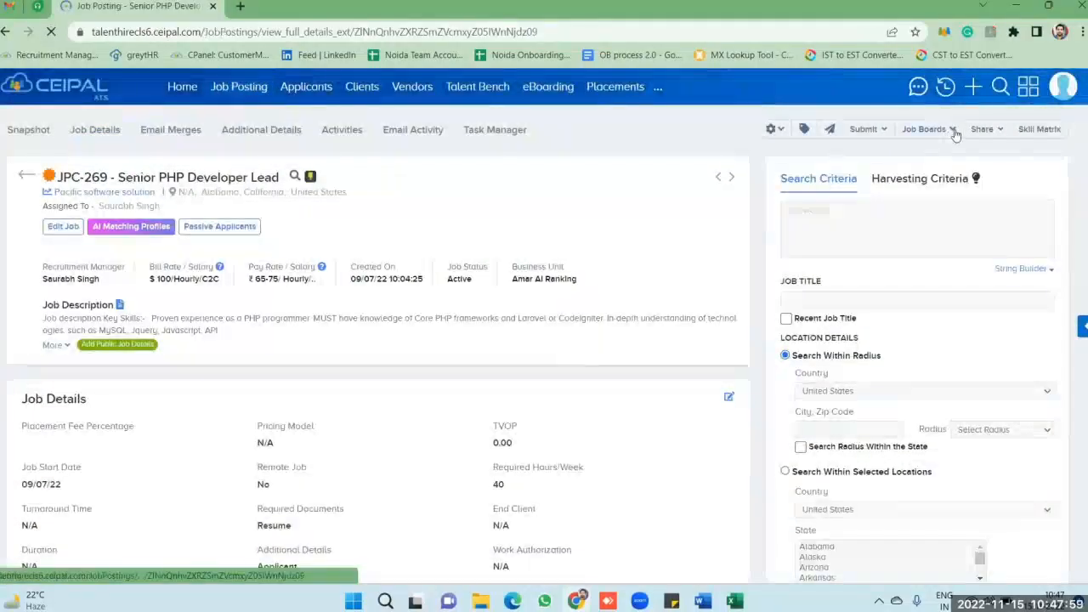
Check which free job boards remain available and on which boards the Senior PHP Developer Lead job is published
left_click(953, 132)
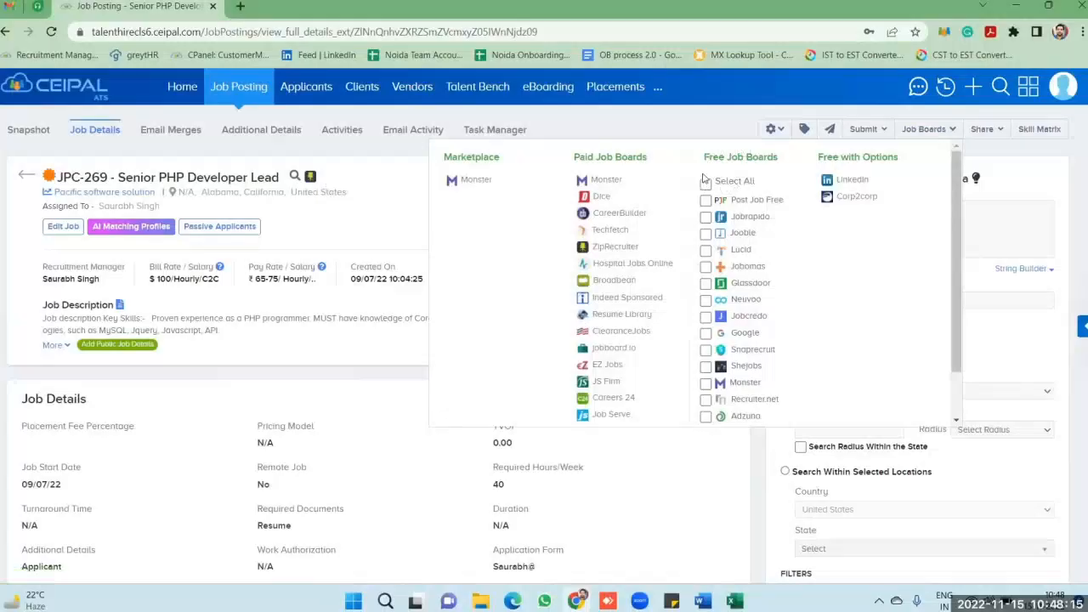
left_click(631, 126)
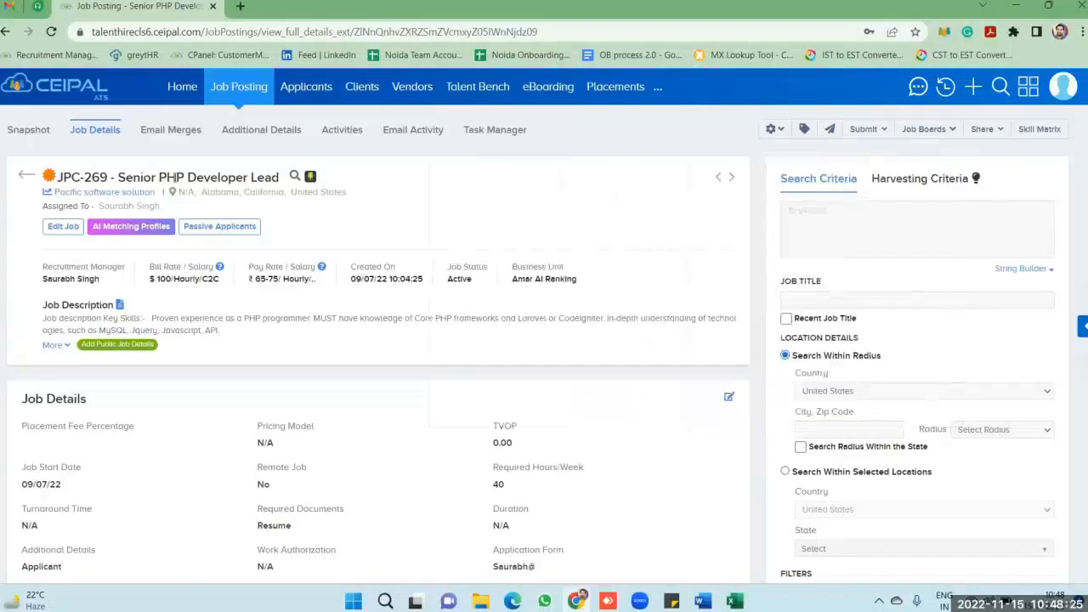
left_click(311, 178)
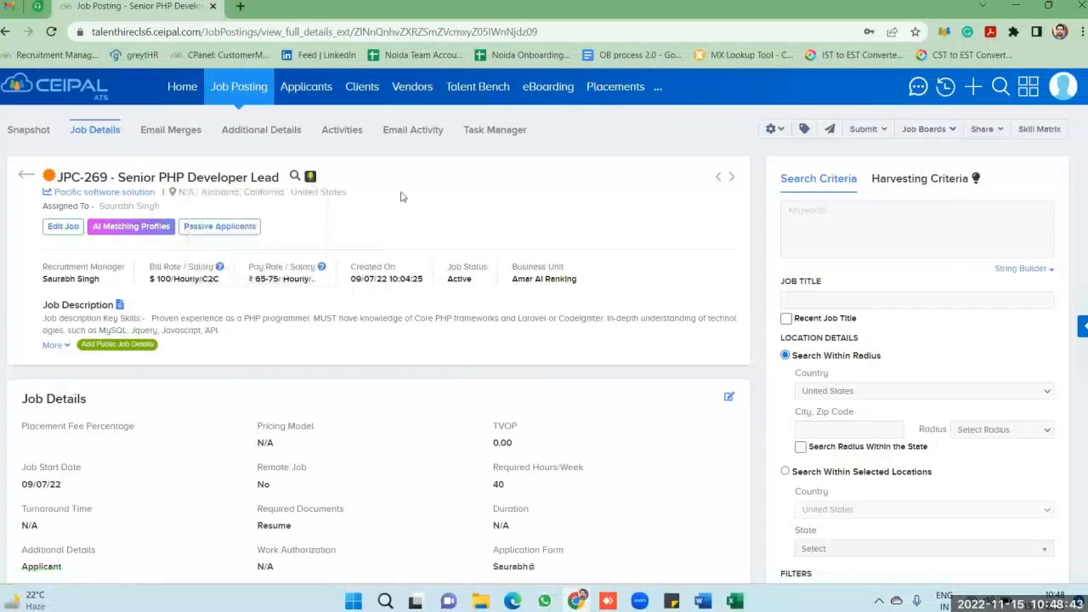
left_click(938, 133)
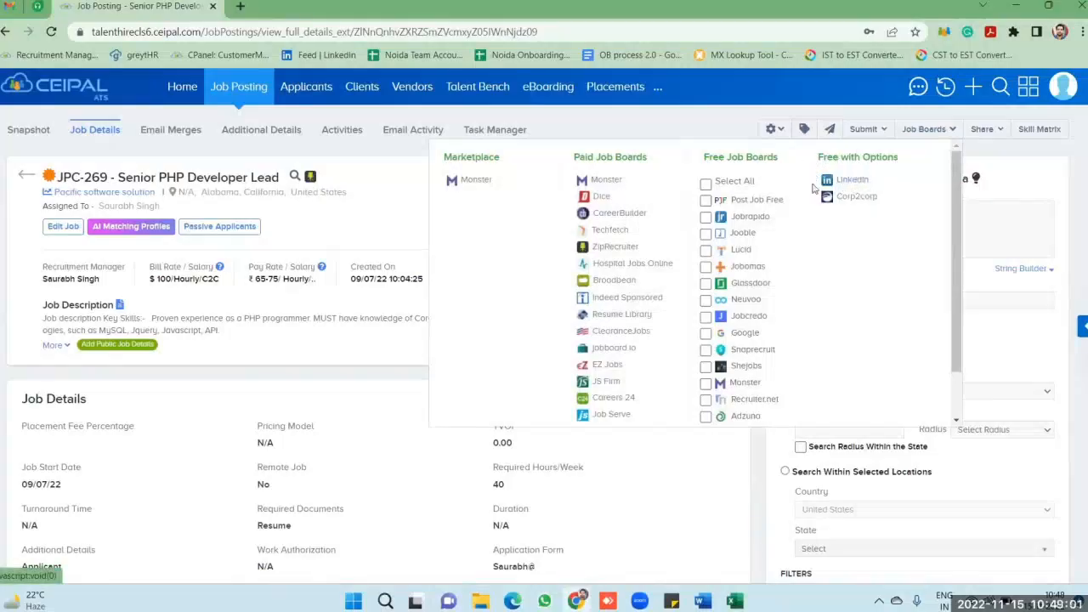
left_click(1014, 163)
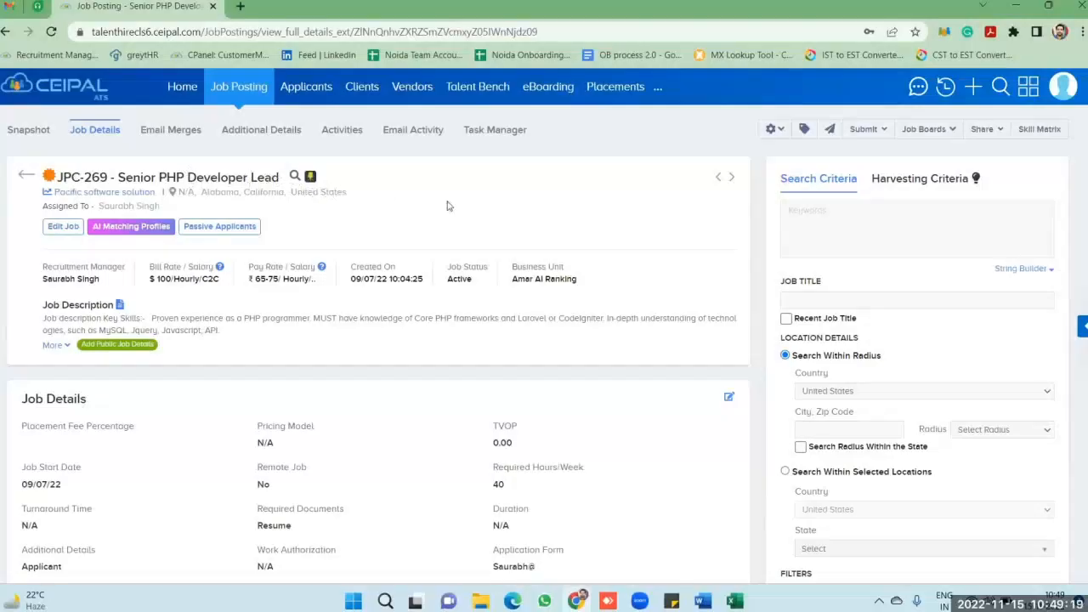
Unpublish the job from both ZipRecruiter and CareerJet and check the list of available job boards again
left_click(311, 180)
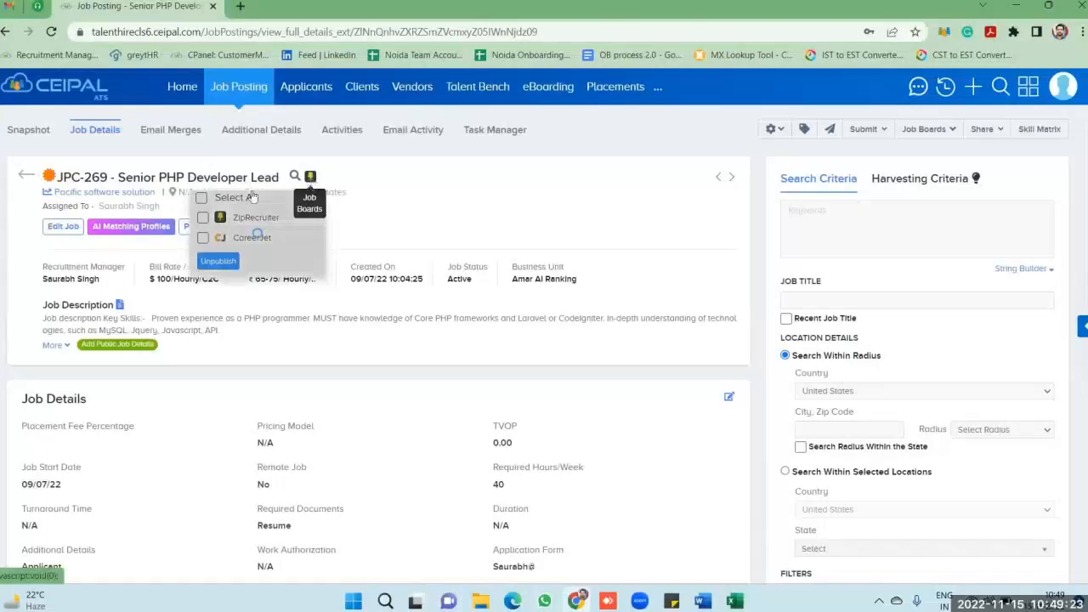
left_click(202, 200)
left_click(203, 218)
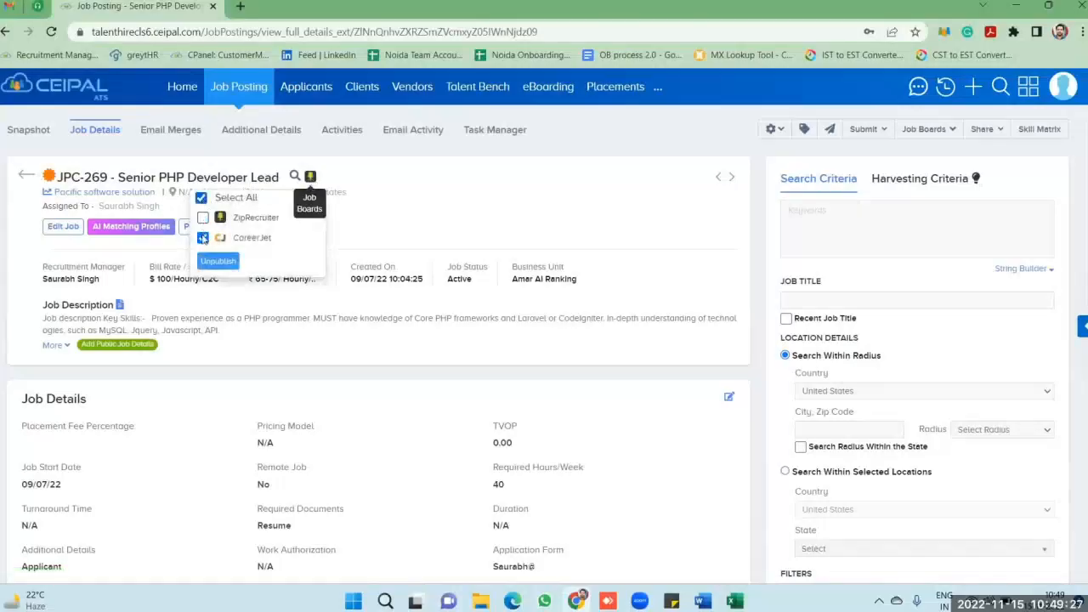
left_click(203, 239)
left_click(202, 199)
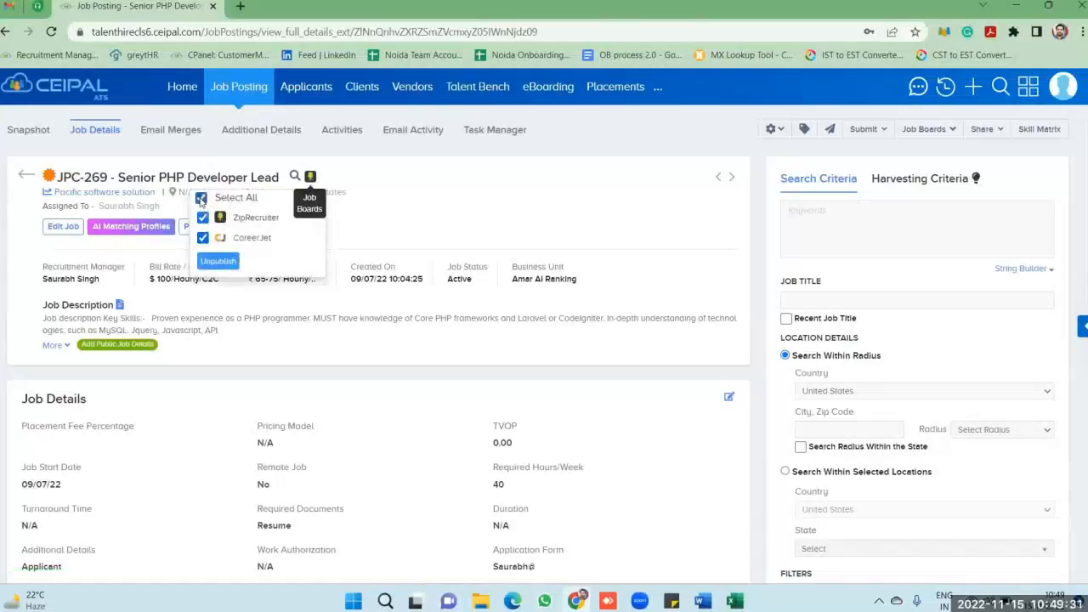
left_click(218, 263)
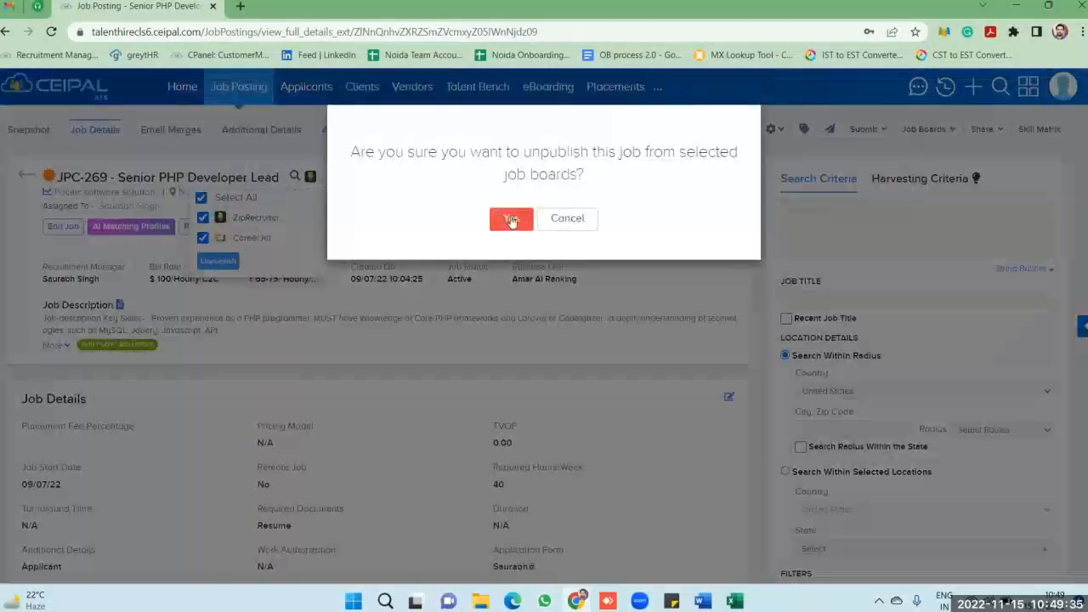
left_click(510, 219)
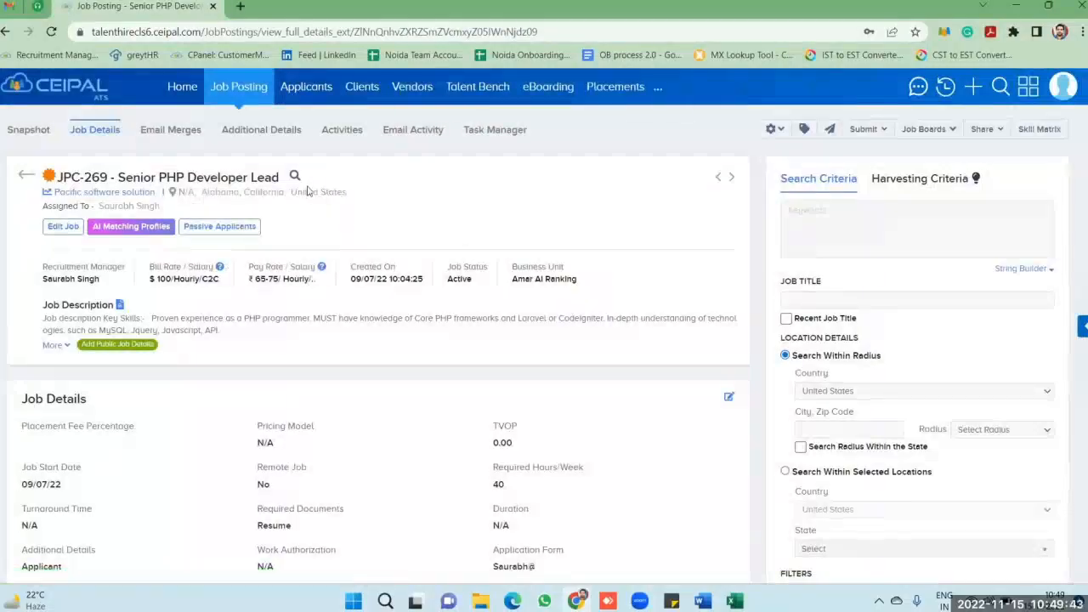
left_click(947, 130)
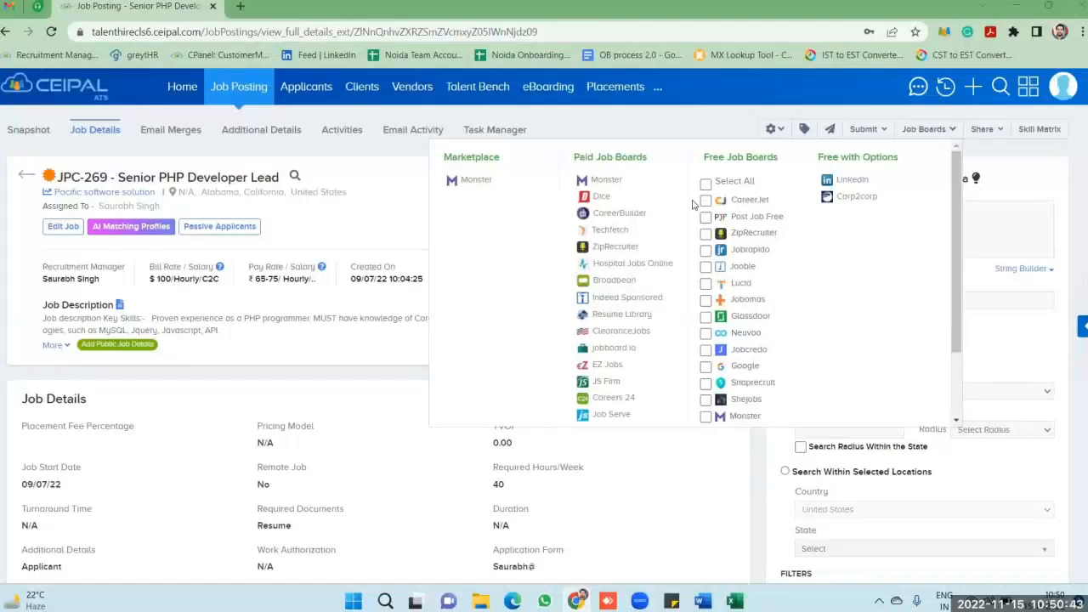
left_click(660, 136)
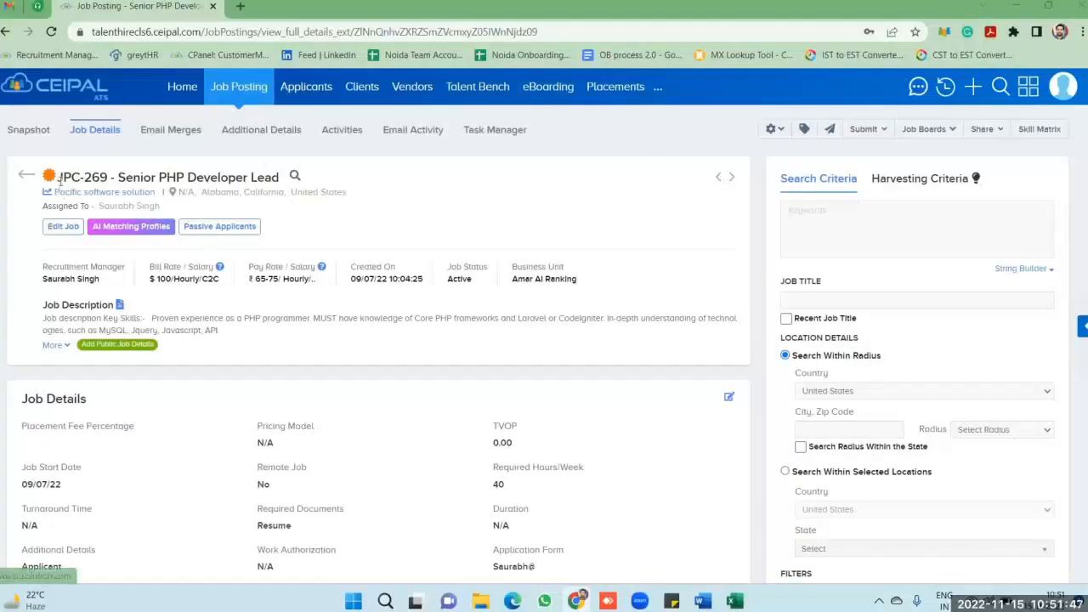
Open the job postings list in a new browser tab and return to the Senior PHP Developer Lead posting to check its job code
left_click_drag(60, 178, 281, 178)
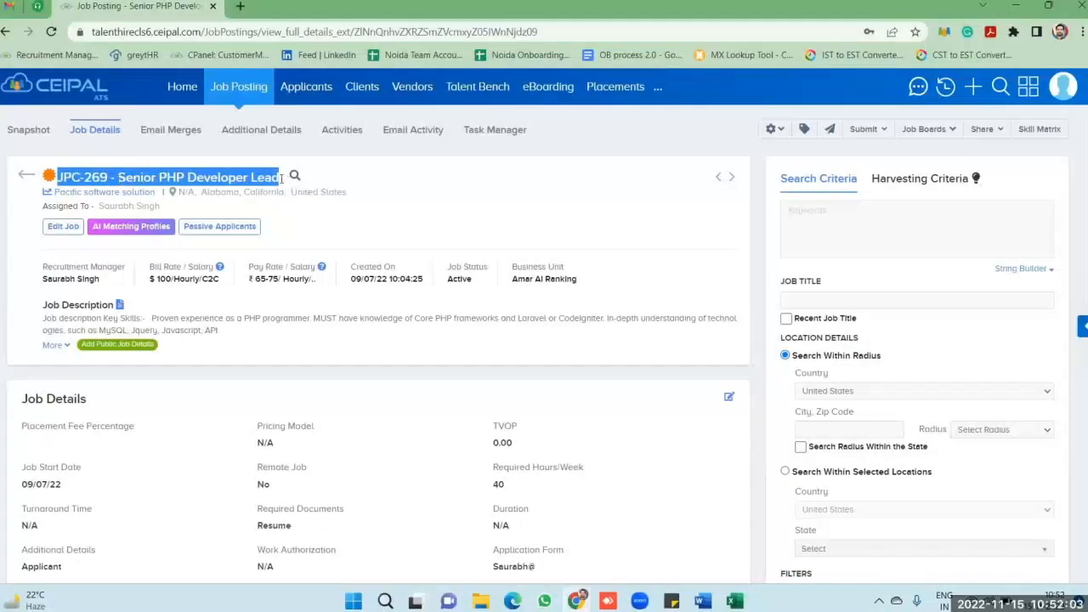
right_click(236, 95)
left_click(292, 102)
left_click(270, 7)
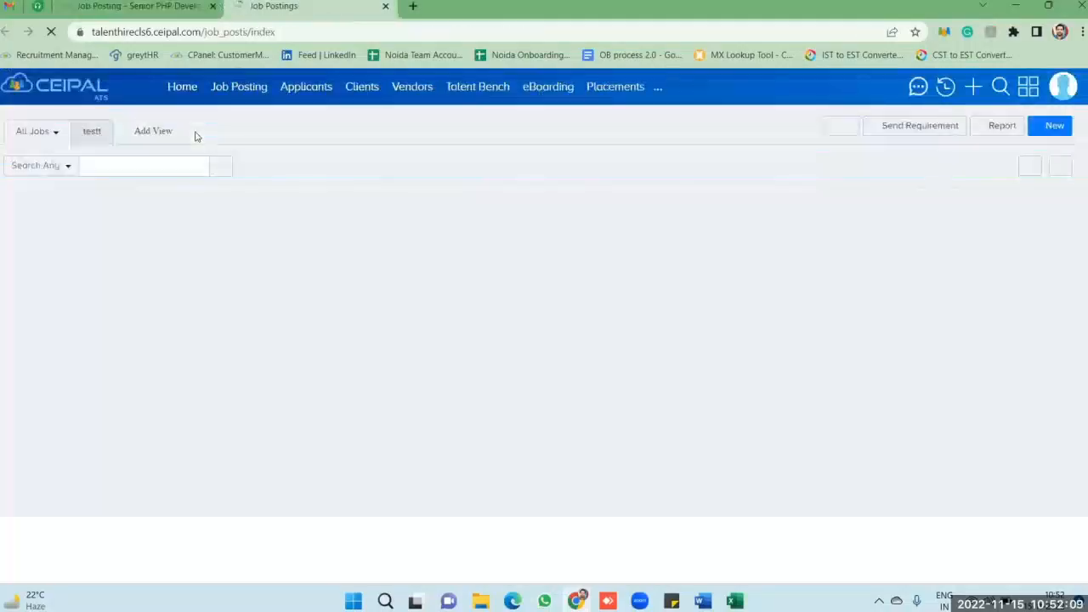
left_click(135, 169)
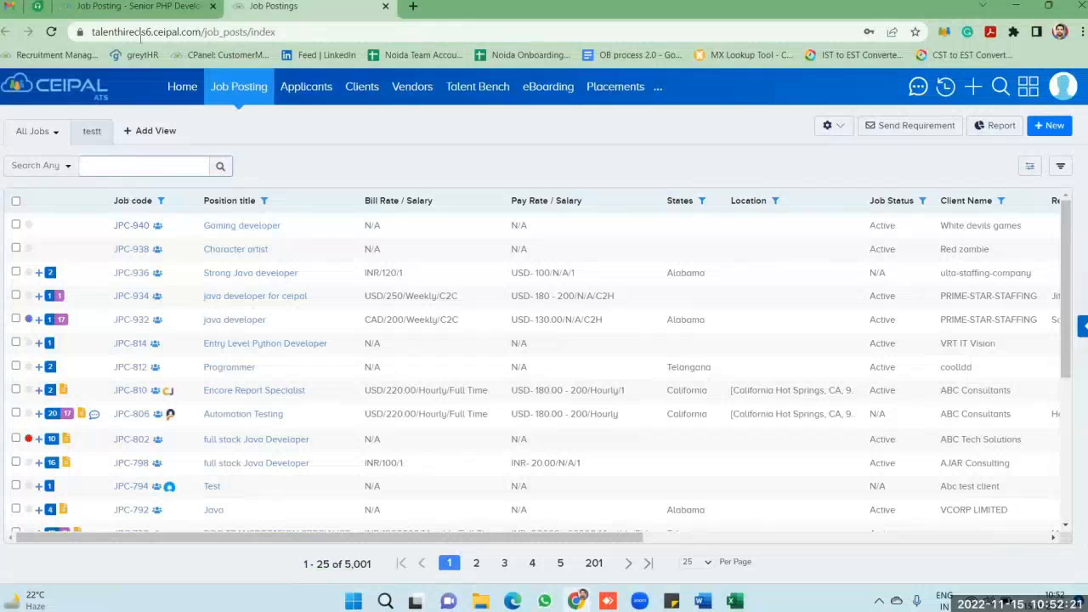
left_click(133, 6)
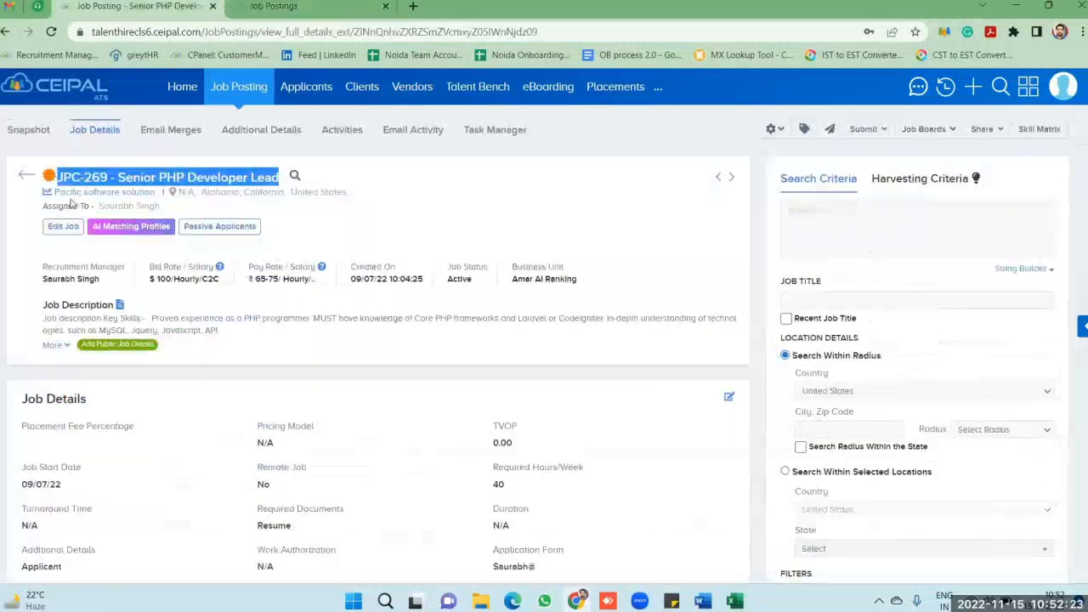
left_click(181, 214)
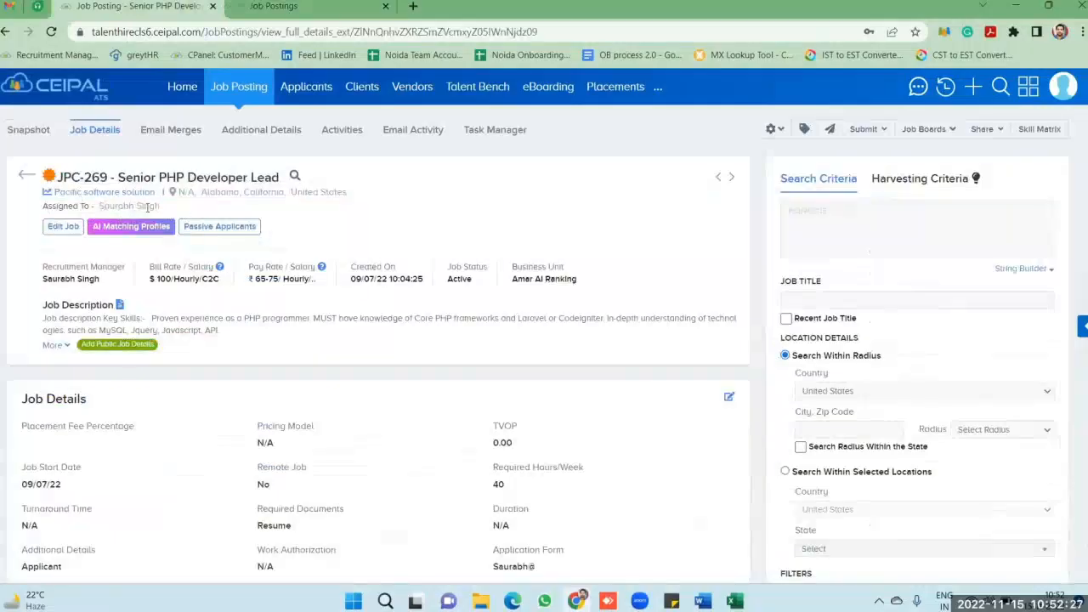
Search the job postings list for jpc-269 and examine the matching jobs' remaining columns up to the Action column
left_click(272, 6)
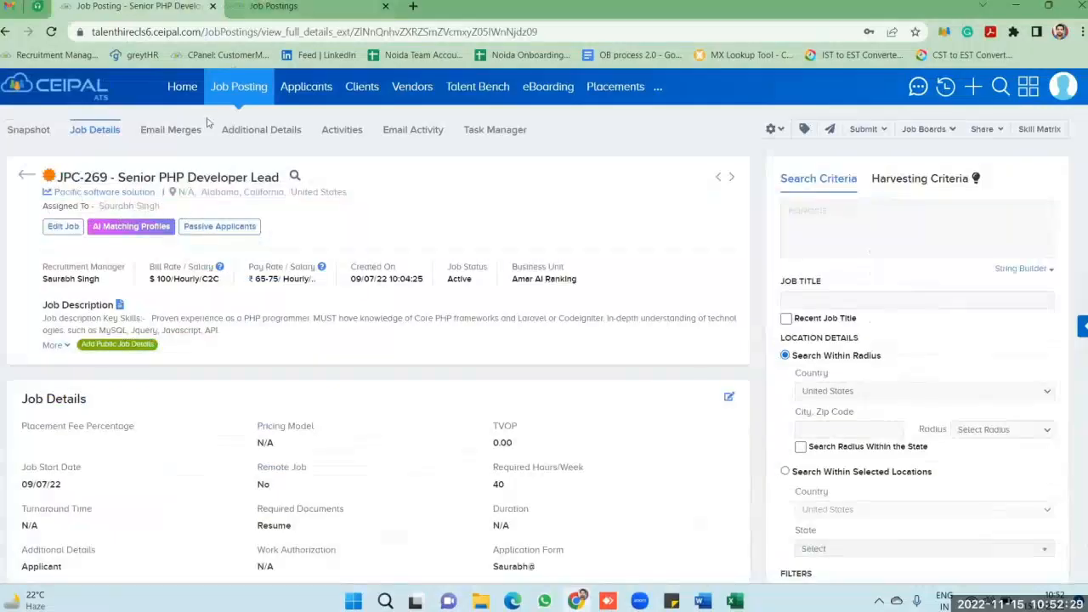
type("jp")
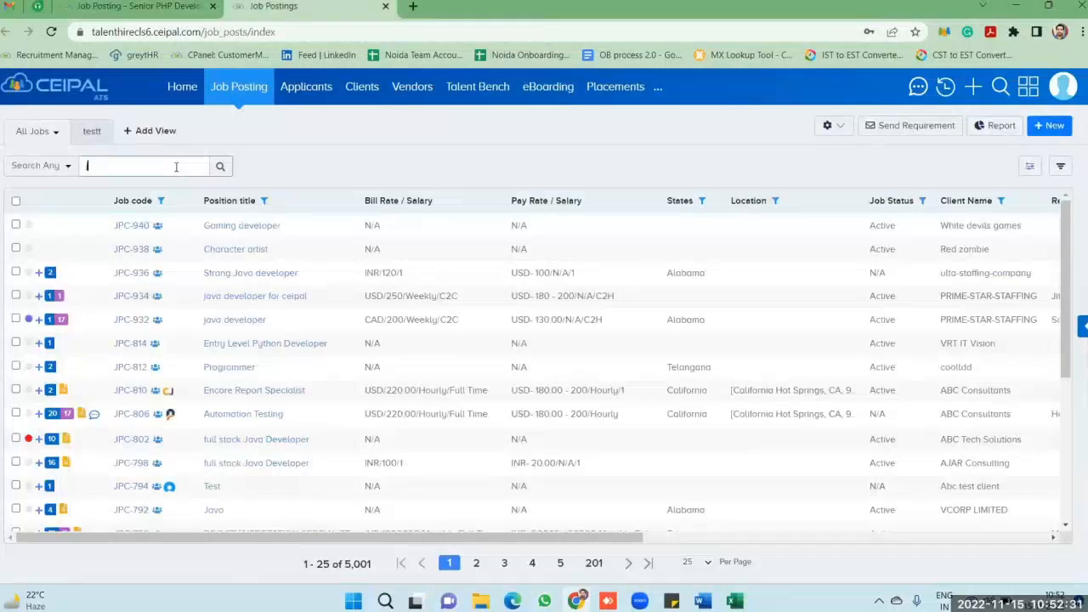
type("c-269")
key("Return")
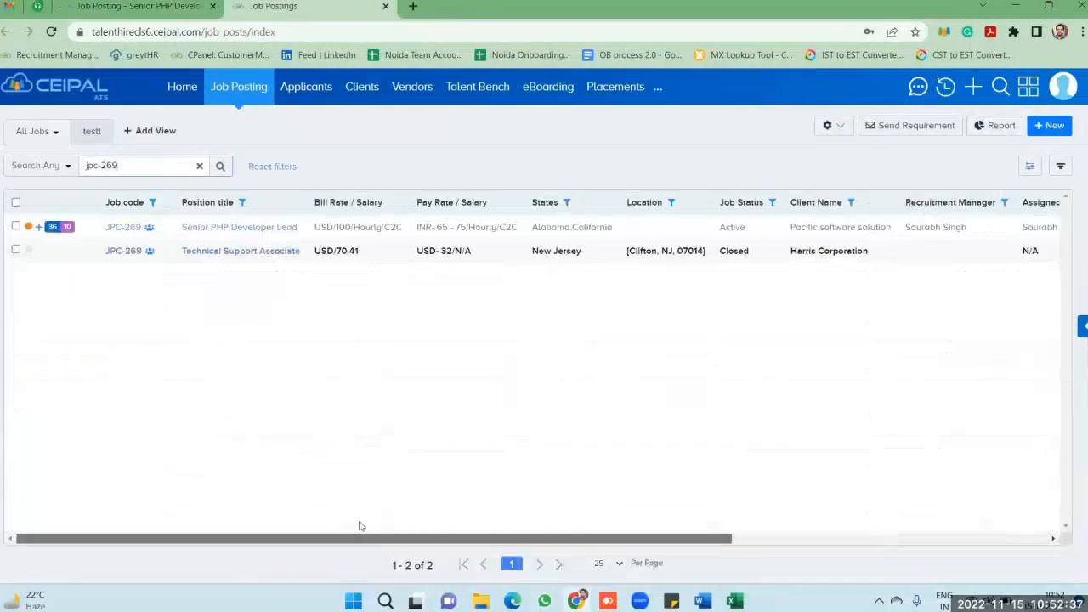
scroll(360, 527, "right", 2)
scroll(360, 526, "right", 3)
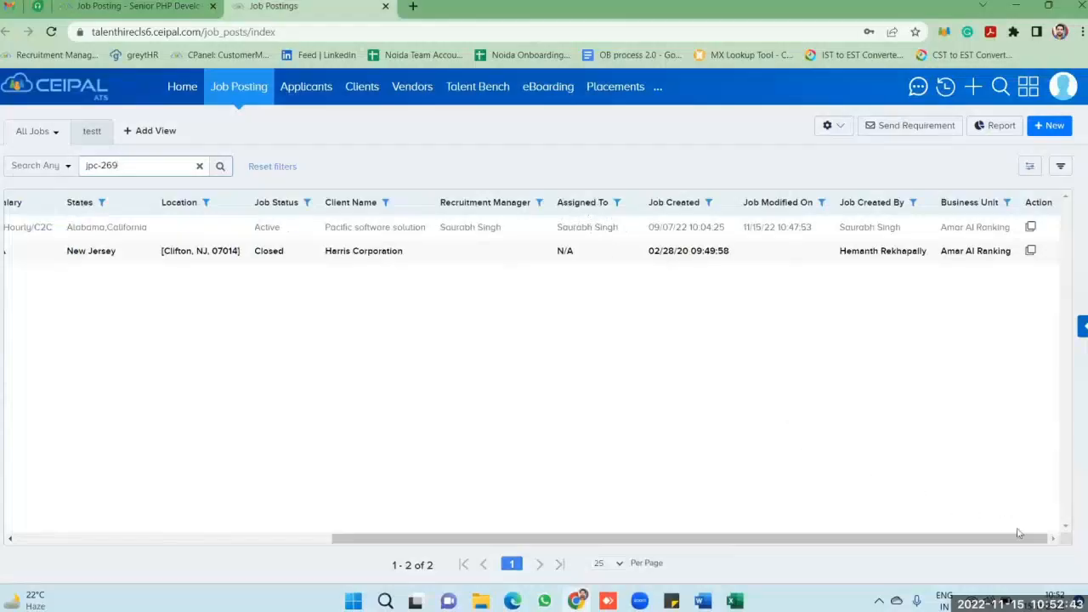
Return to the Senior PHP Developer Lead posting and review its job board options and social media sharing options
scroll(957, 541, "left", 5)
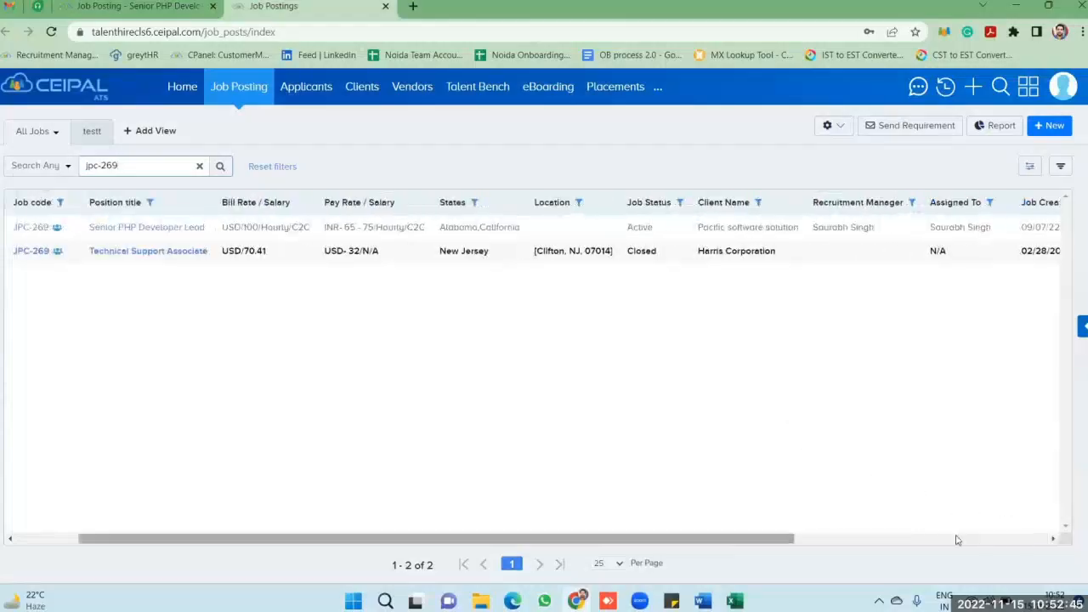
scroll(956, 541, "left", 1)
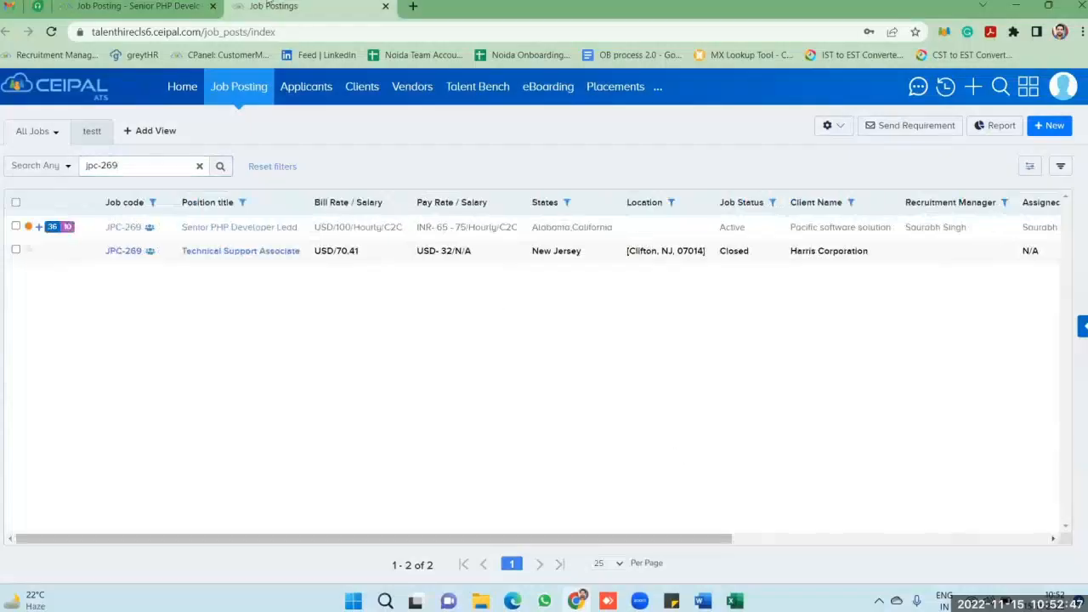
left_click(167, 5)
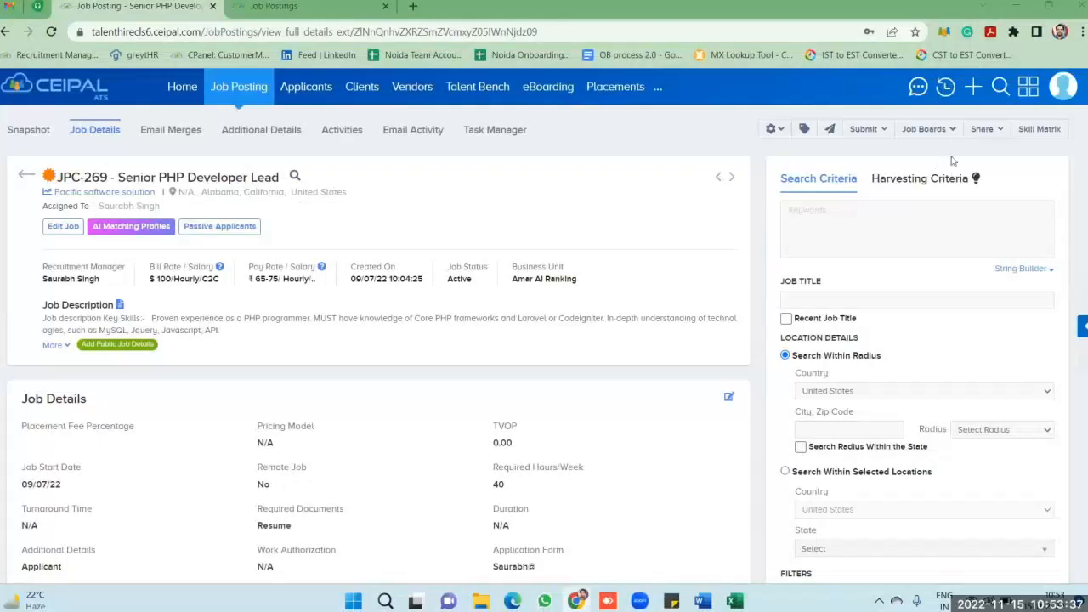
left_click(996, 134)
left_click(952, 133)
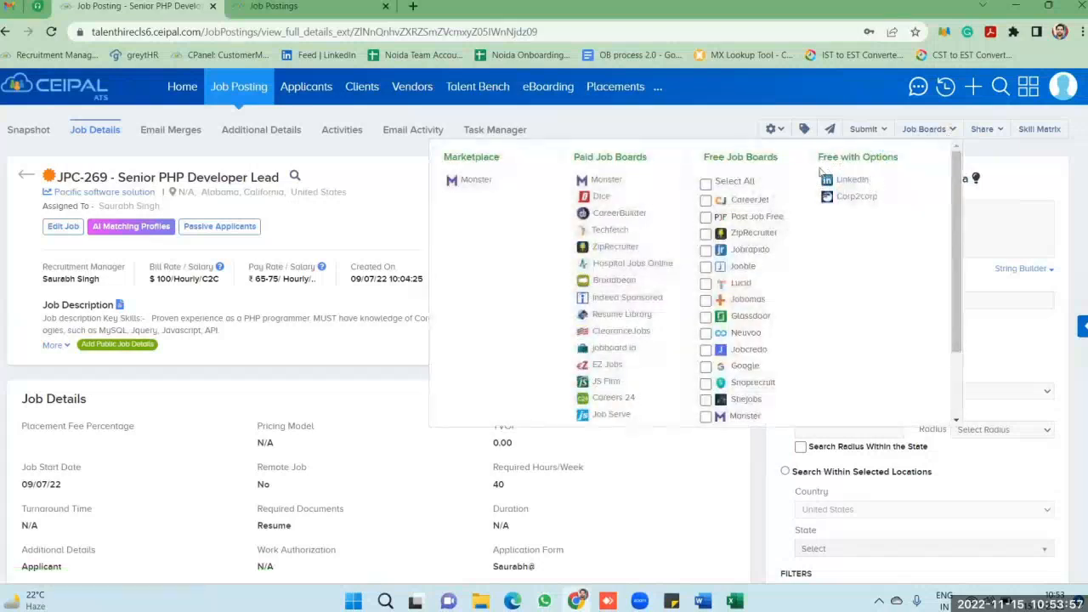
left_click(1012, 173)
left_click(993, 134)
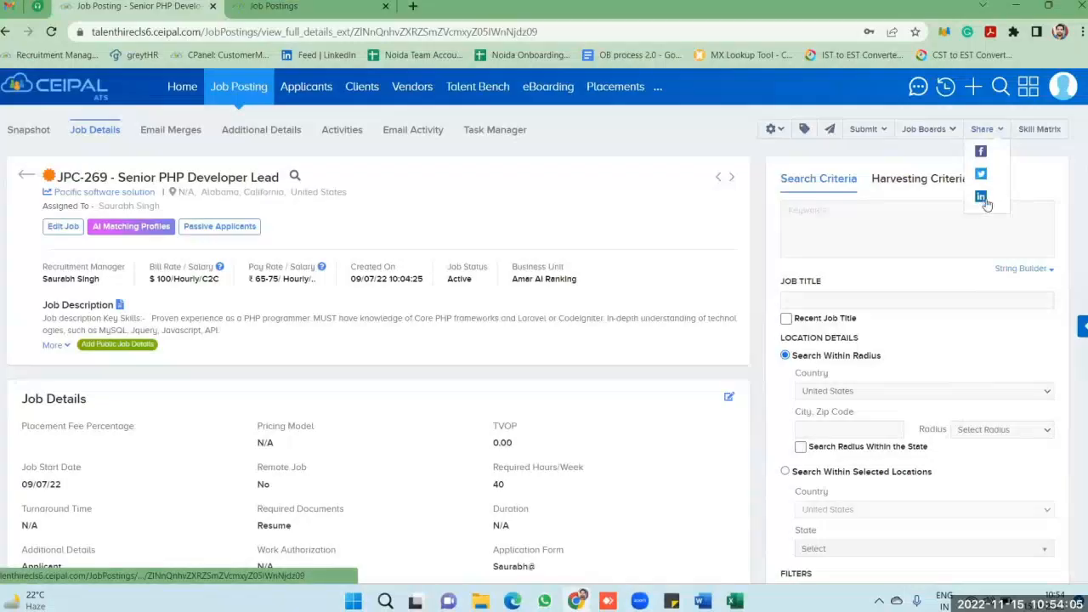
left_click(940, 131)
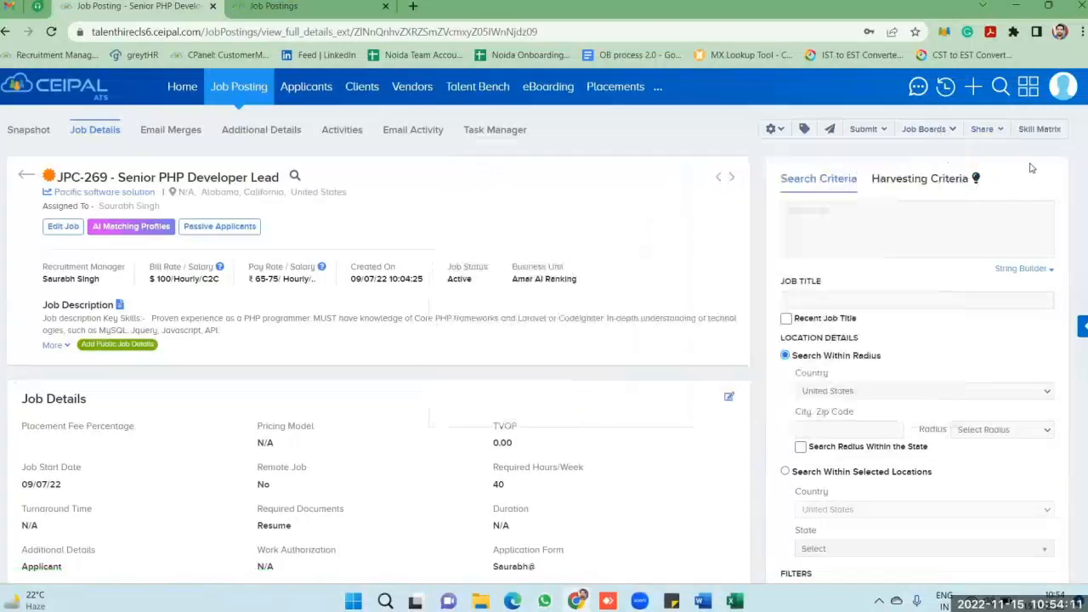
Share the Senior PHP Developer Lead job on LinkedIn as a post visible to anyone
left_click(994, 130)
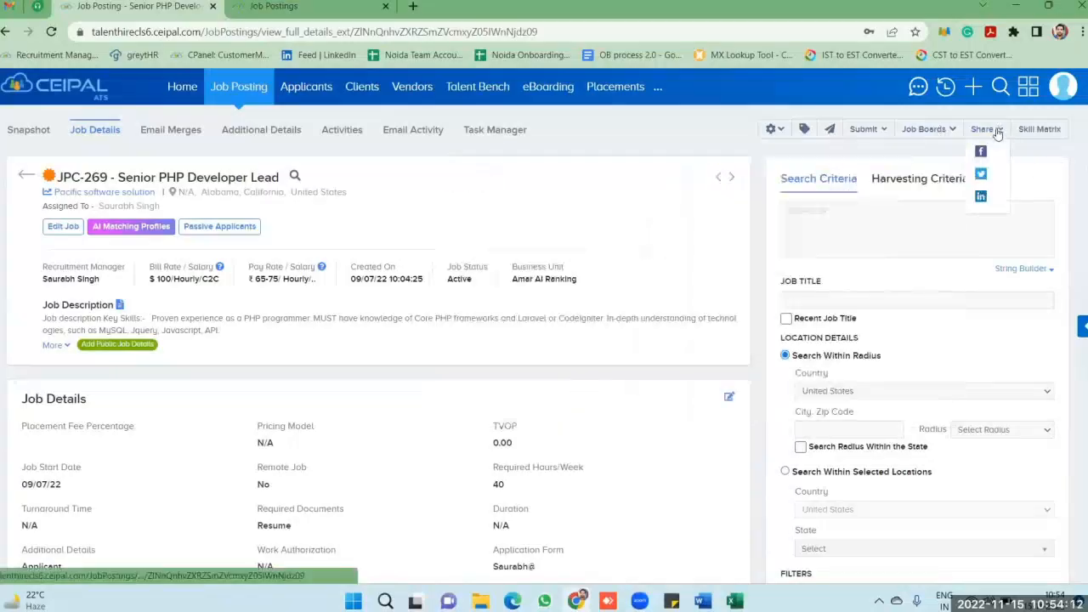
left_click(981, 197)
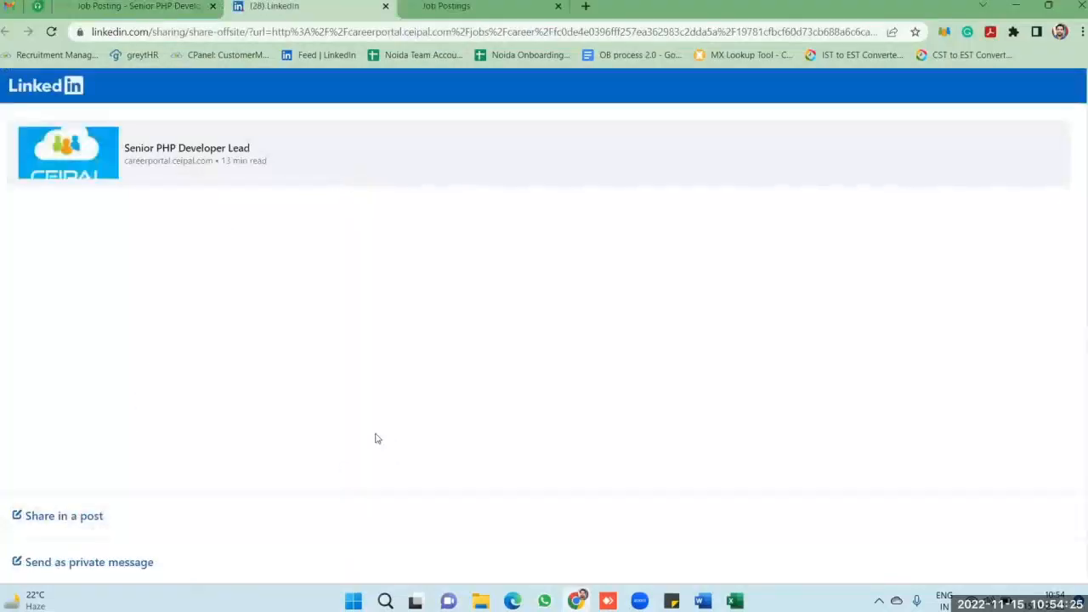
left_click(69, 526)
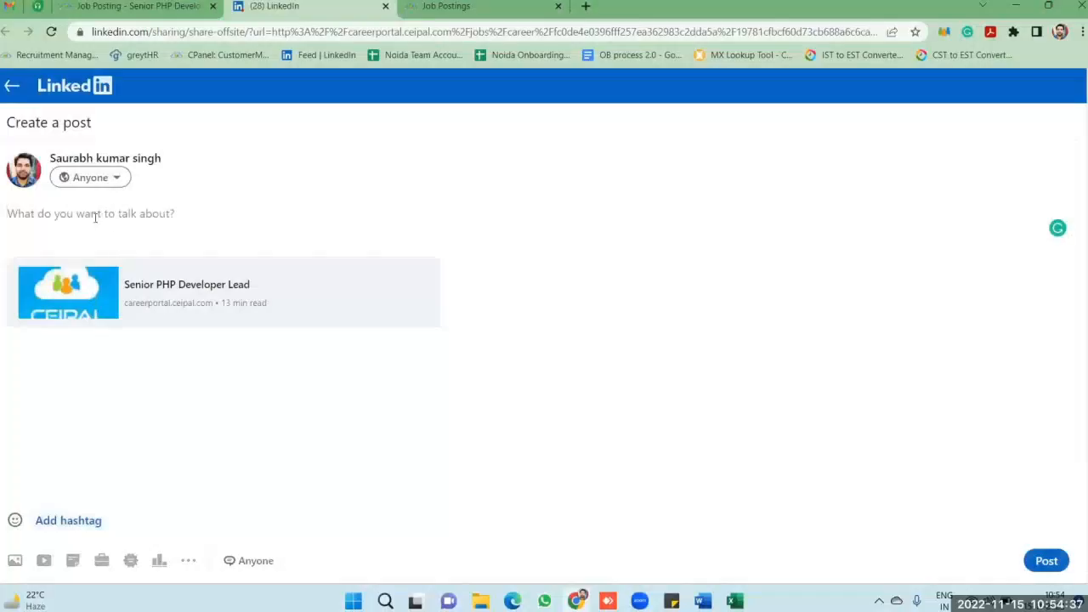
left_click(1044, 559)
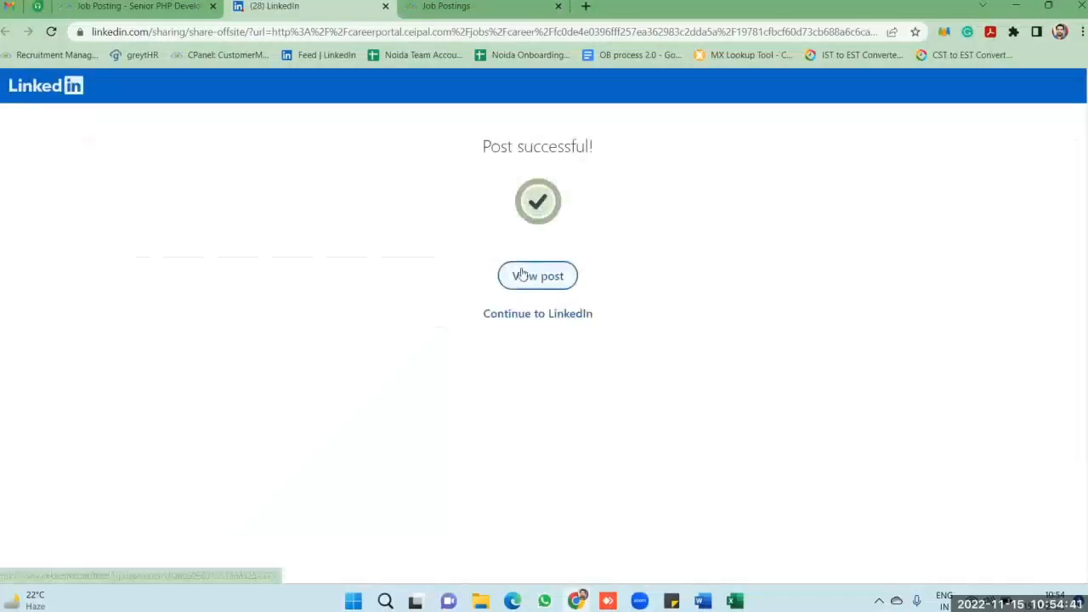
View the published LinkedIn post, follow its link to read the career portal's job description, and close that page
left_click(530, 278)
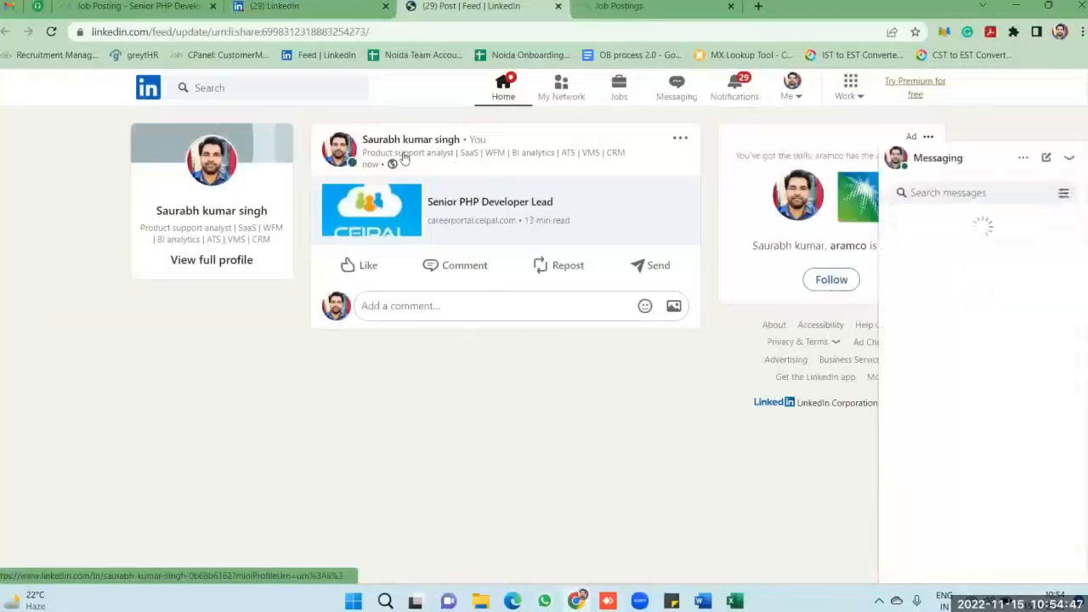
left_click(1070, 158)
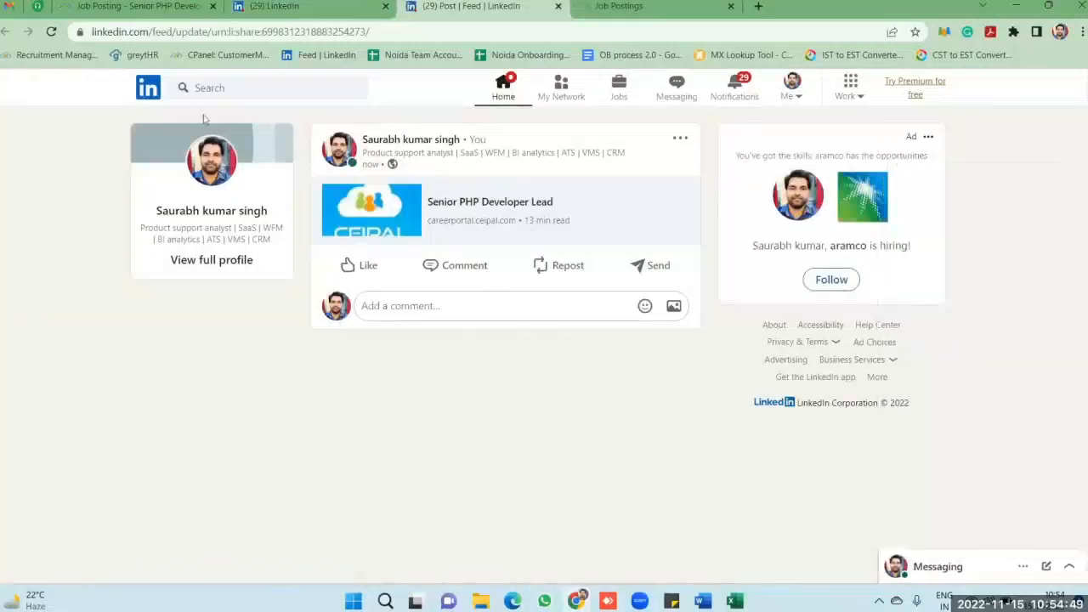
left_click(485, 211)
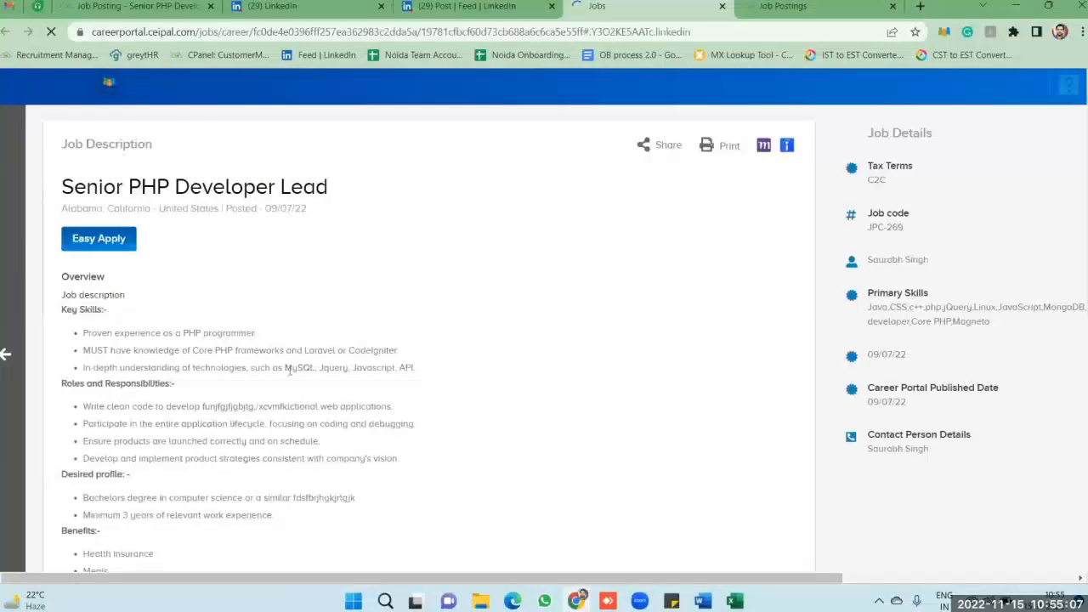
scroll(172, 354, "down", 1)
scroll(172, 355, "down", 2)
scroll(117, 170, "up", 3)
left_click(723, 6)
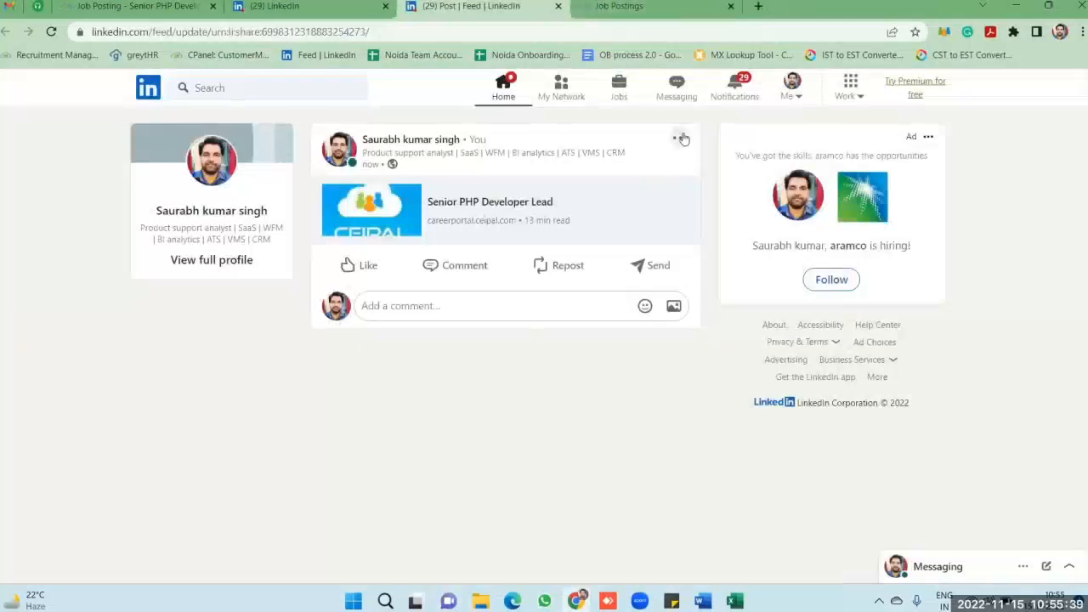
Delete the Senior PHP Developer Lead post from LinkedIn and close the LinkedIn pages
left_click(680, 137)
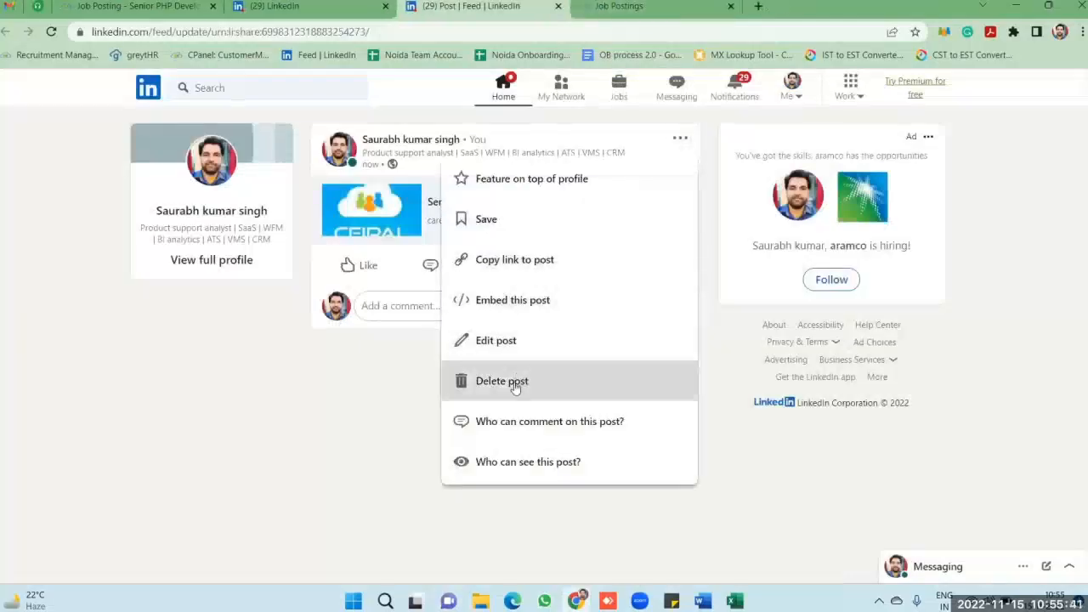
left_click(515, 383)
left_click(620, 212)
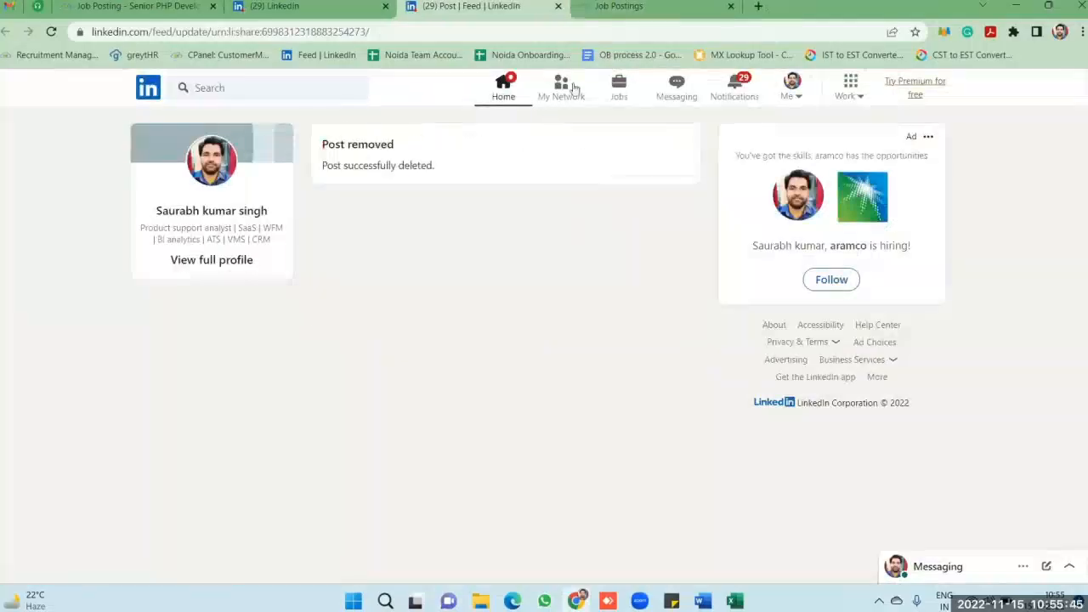
left_click(558, 6)
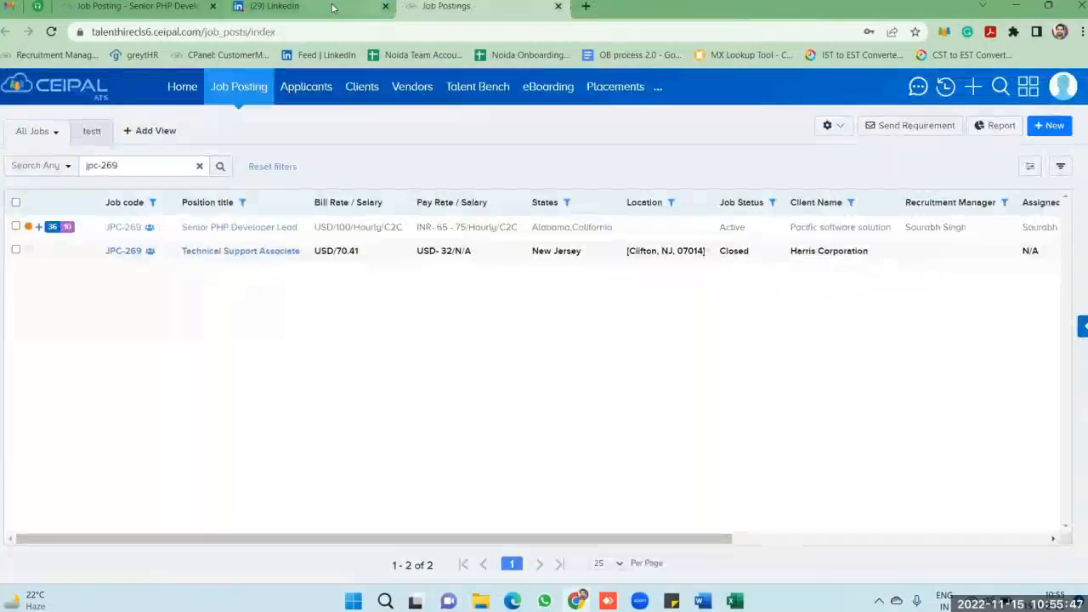
left_click(387, 5)
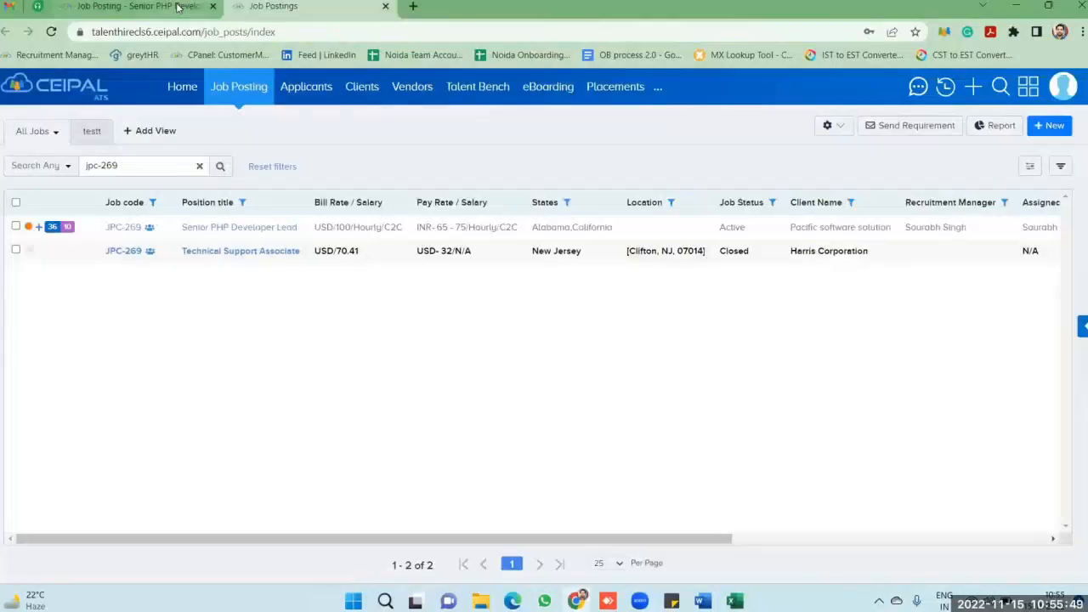
Return to the Senior PHP Developer Lead posting and look over the additional modules, such as Published Jobs and Message Center
left_click(170, 7)
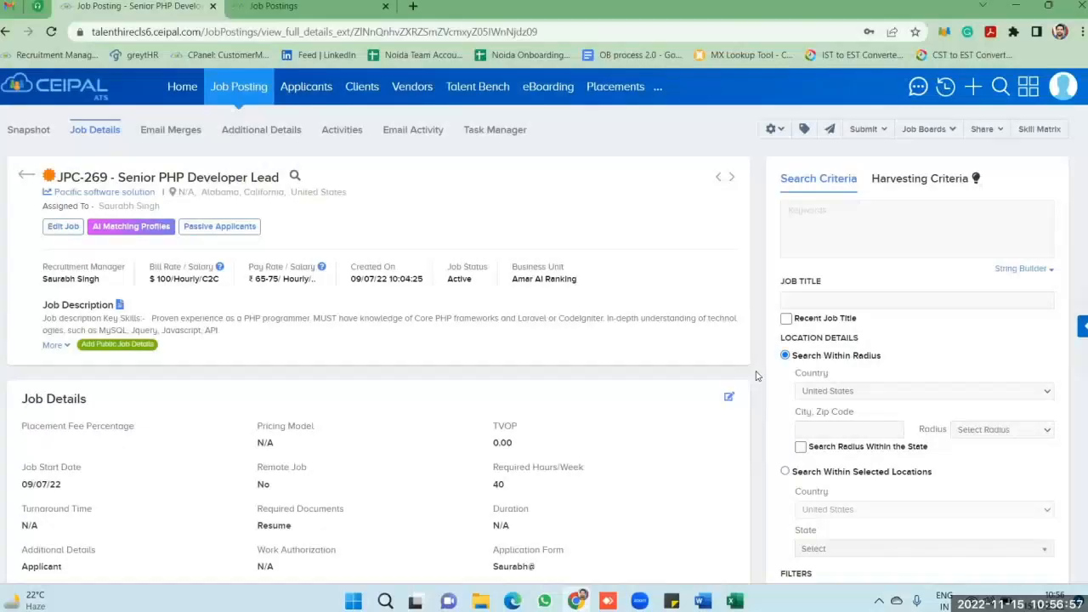
left_click(1029, 88)
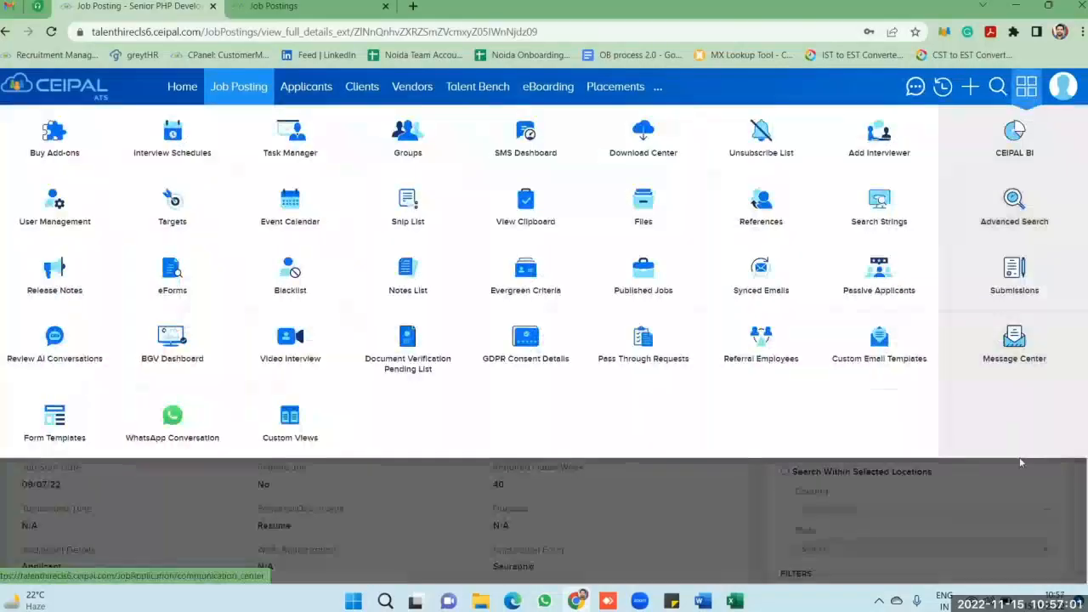
left_click(1029, 486)
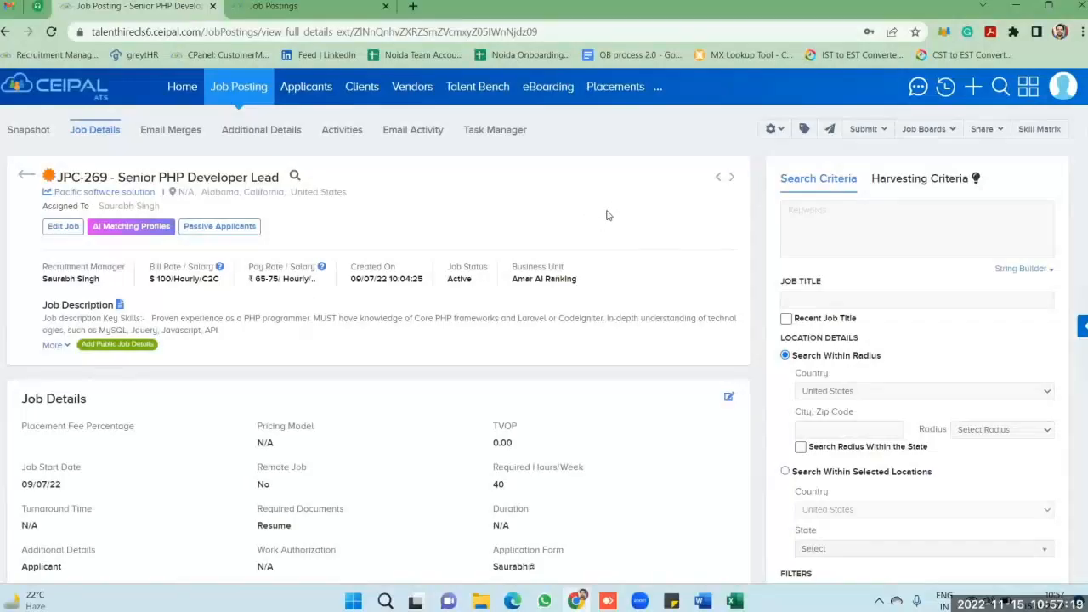
Open the applicants list and review the fields available for searching applicant profiles
left_click(307, 93)
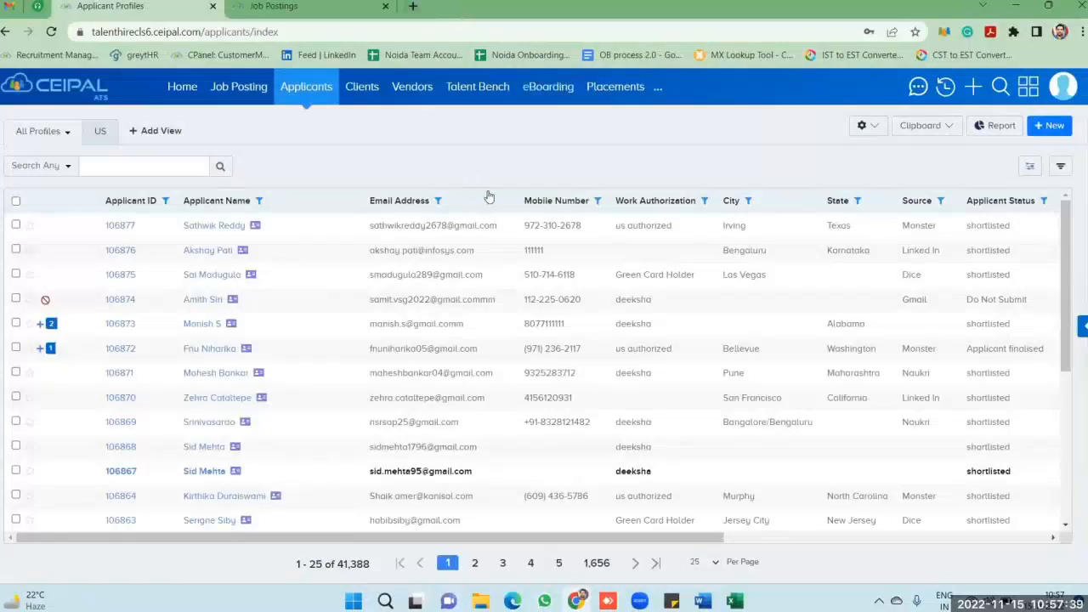
left_click(178, 166)
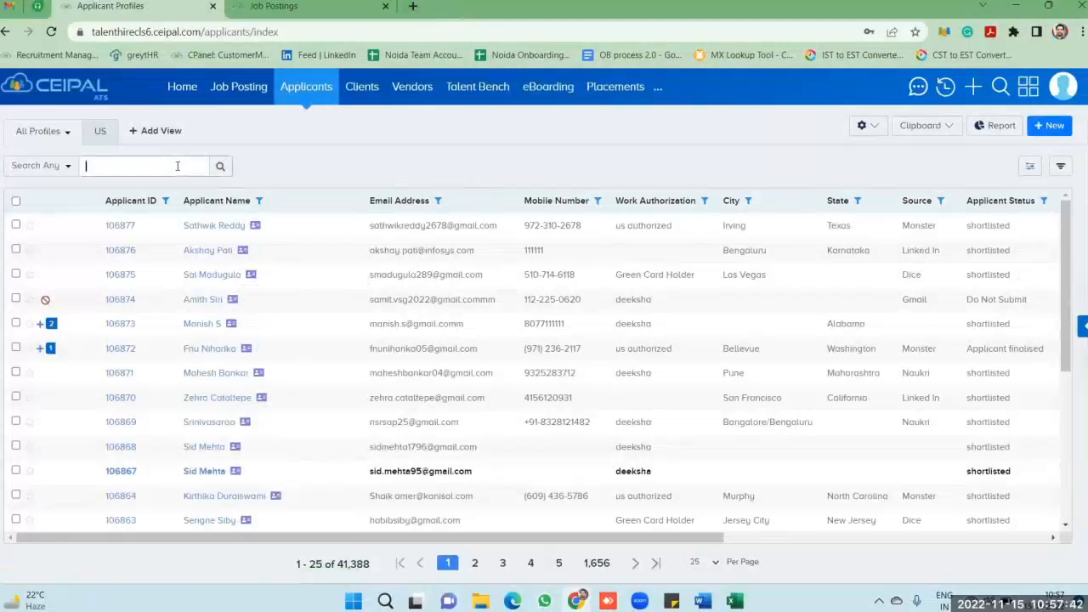
left_click(64, 168)
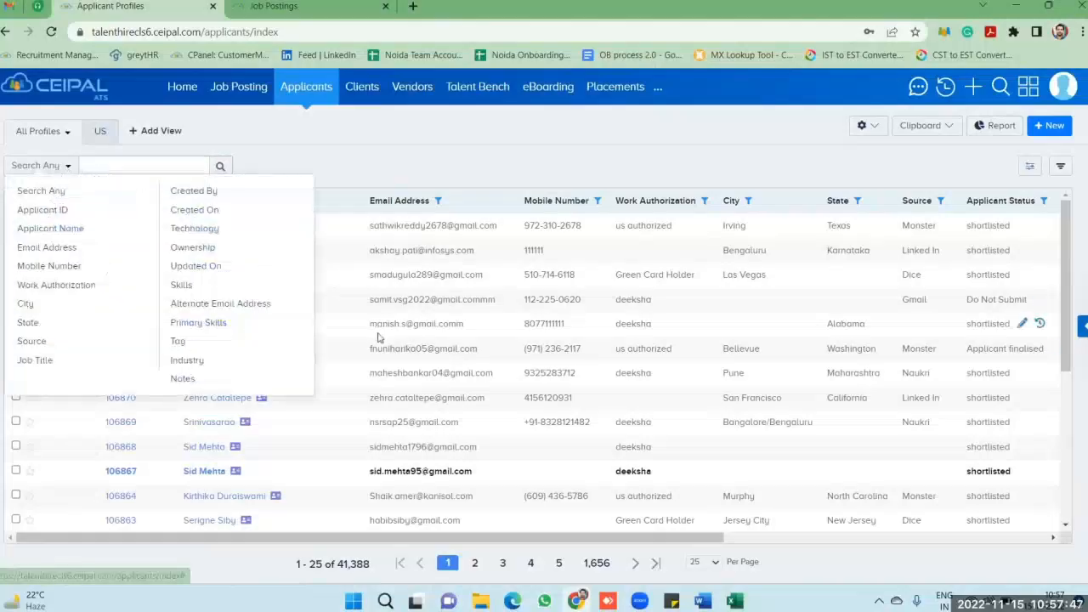
left_click(415, 145)
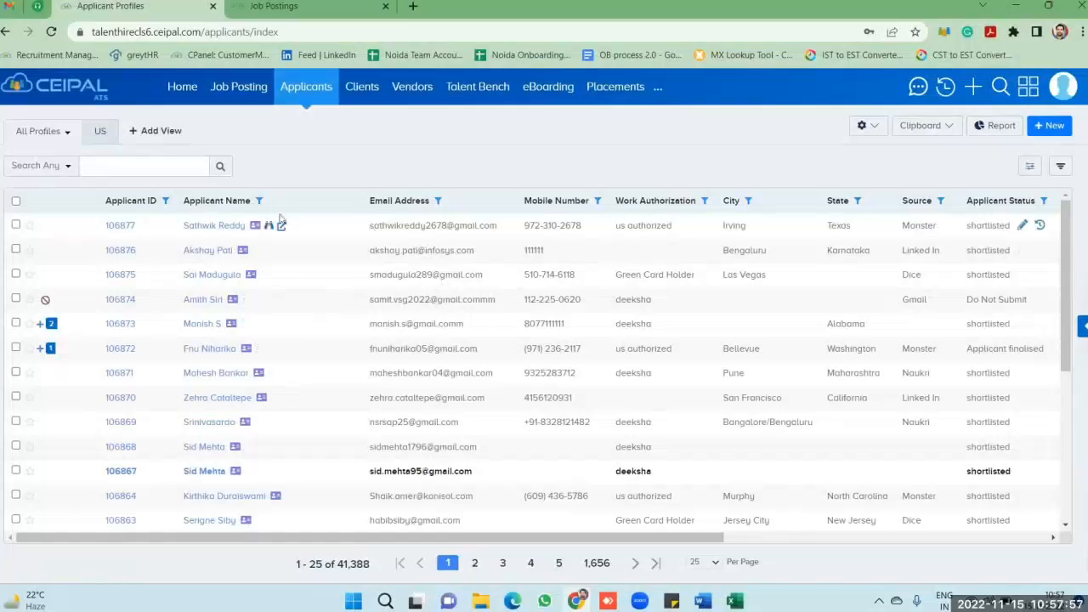
left_click(163, 166)
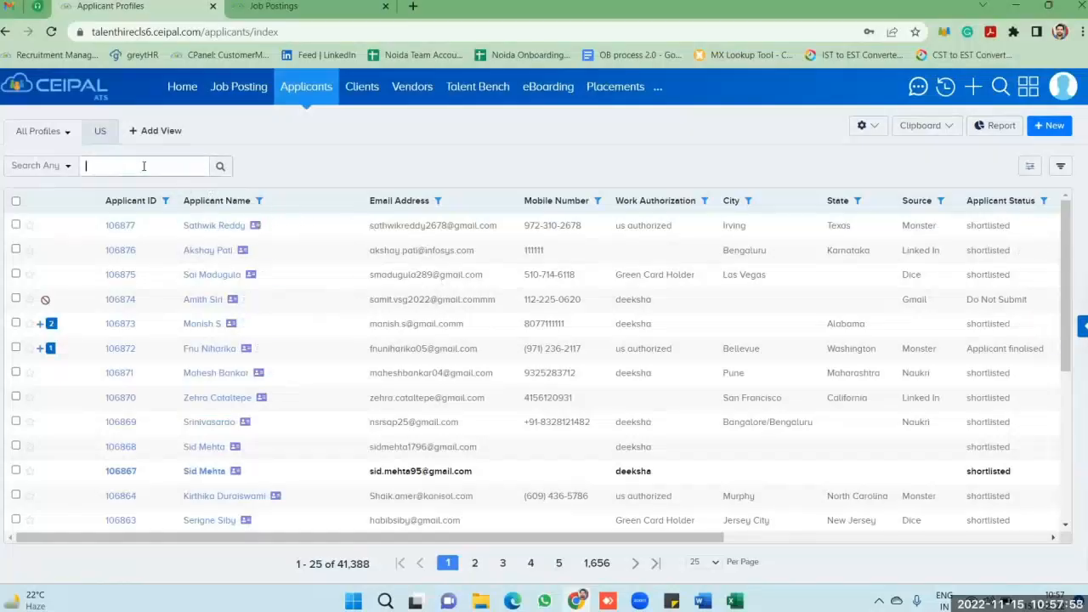
left_click(67, 168)
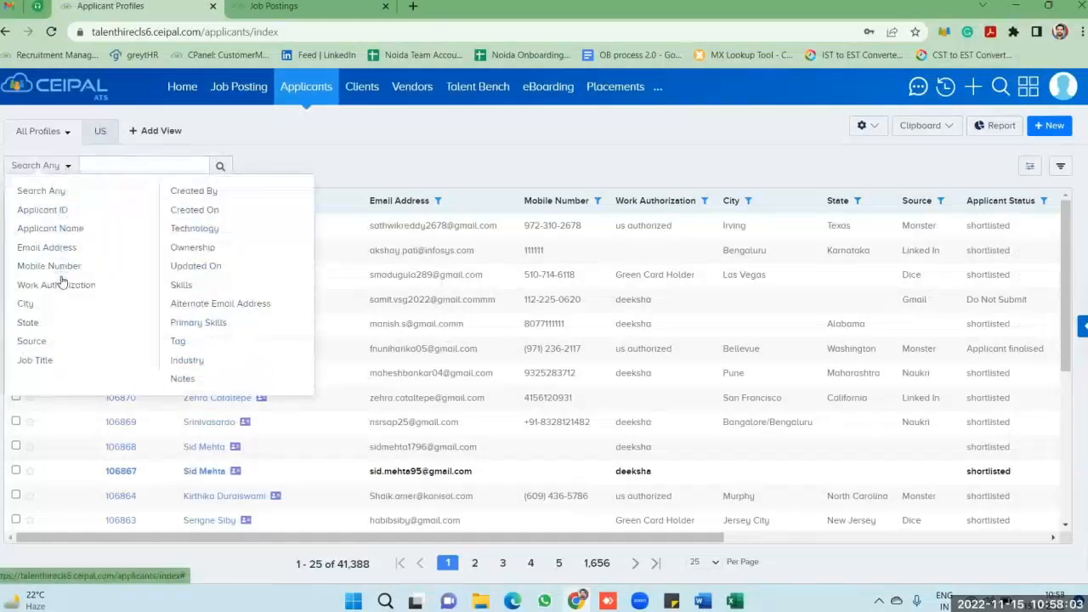
left_click(393, 141)
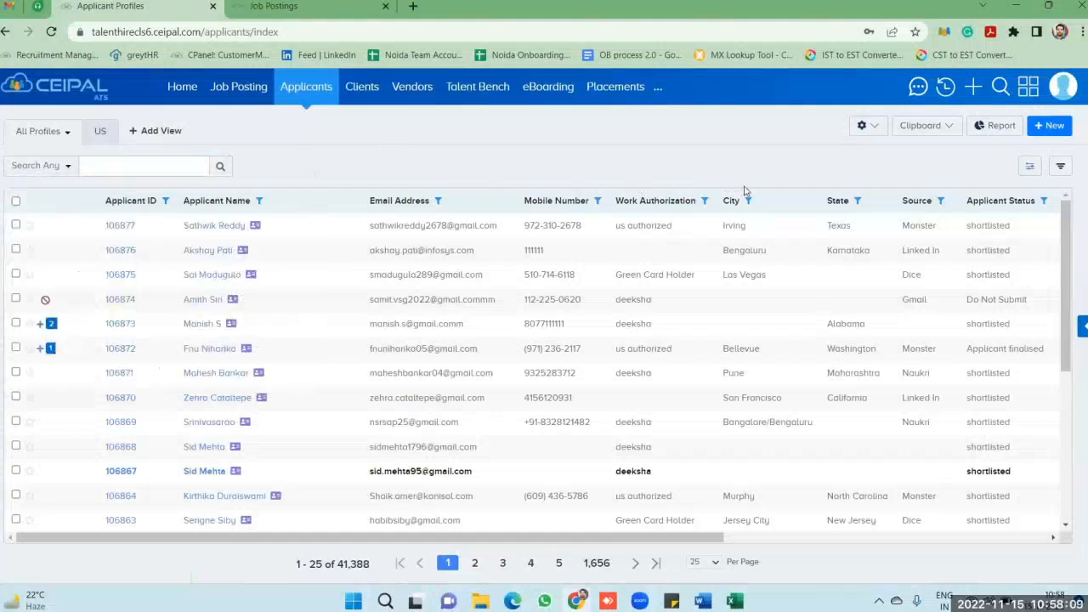
Start adding a new applicant, compare the creation options with the applicants list, and choose Manual Creation
left_click(1054, 126)
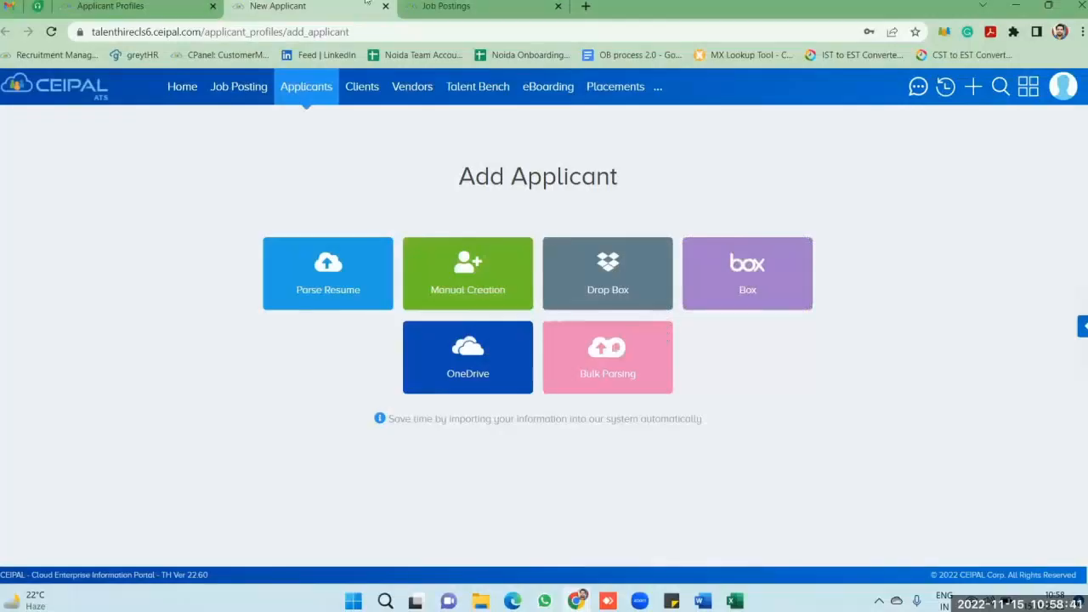
left_click(109, 6)
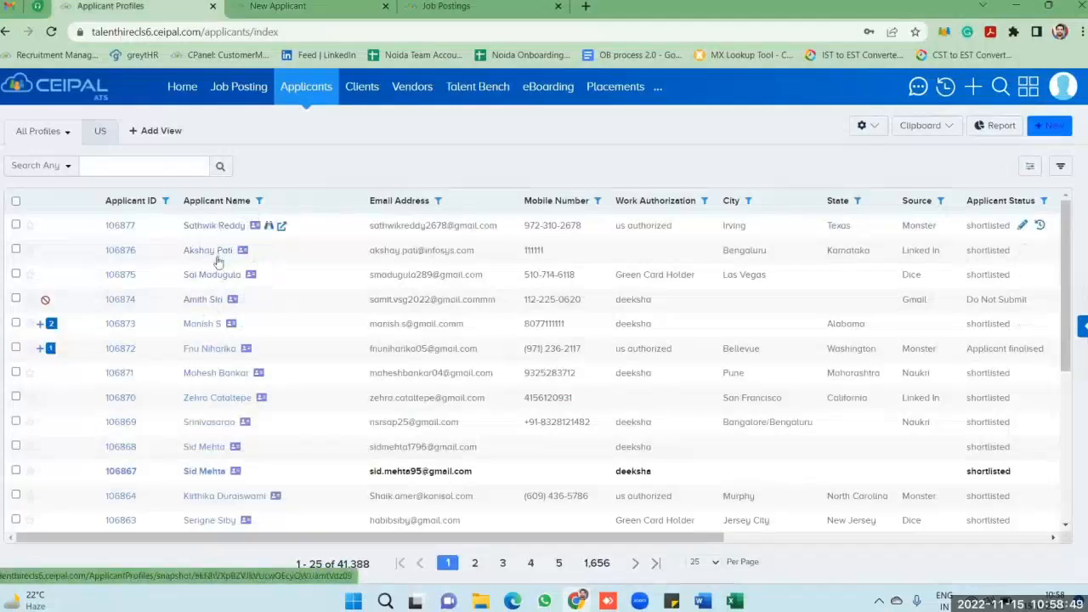
left_click(312, 6)
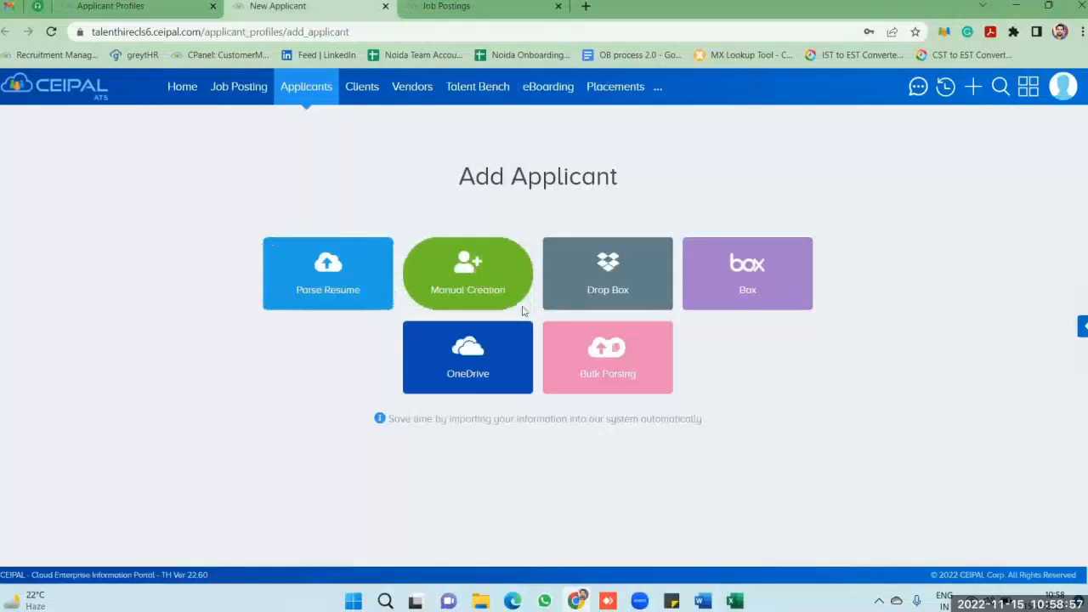
left_click(468, 274)
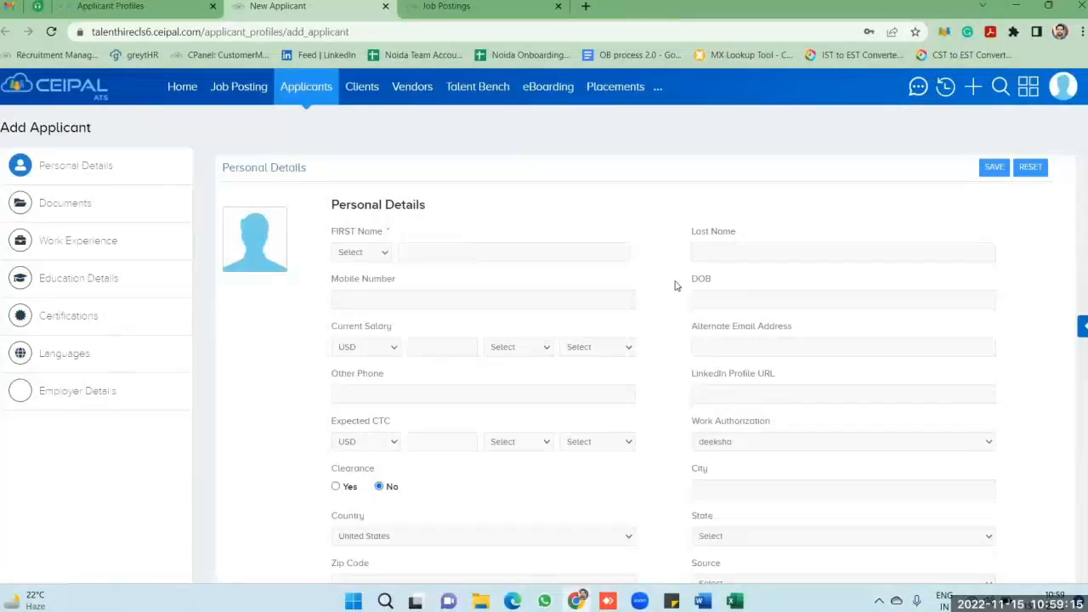
Try to save the blank applicant form to check which personal details are mandatory
left_click(994, 167)
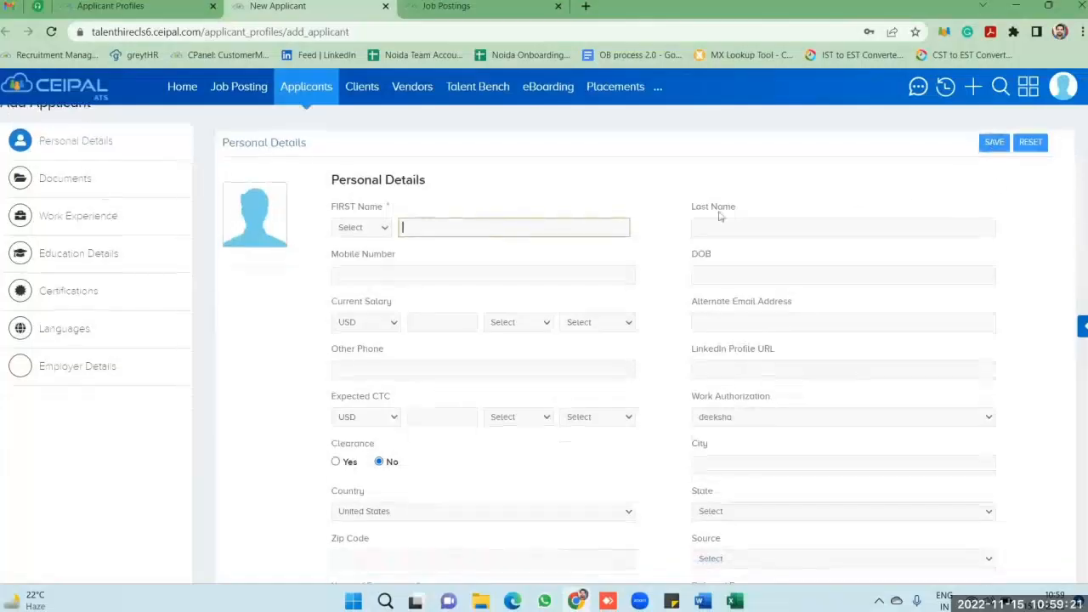
left_click_drag(1083, 183, 1084, 159)
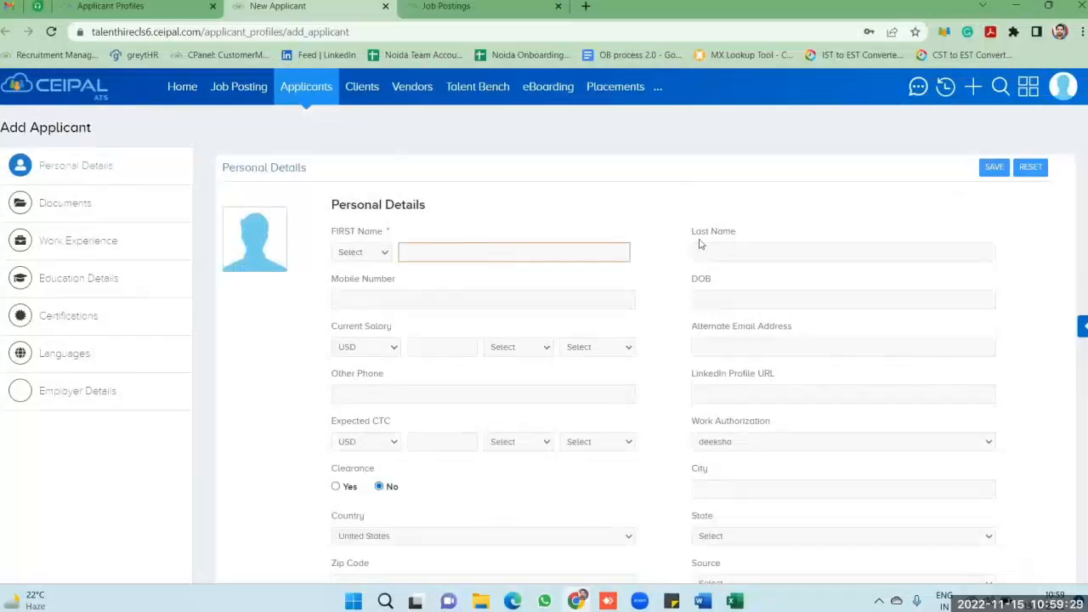
left_click_drag(1082, 185, 1082, 296)
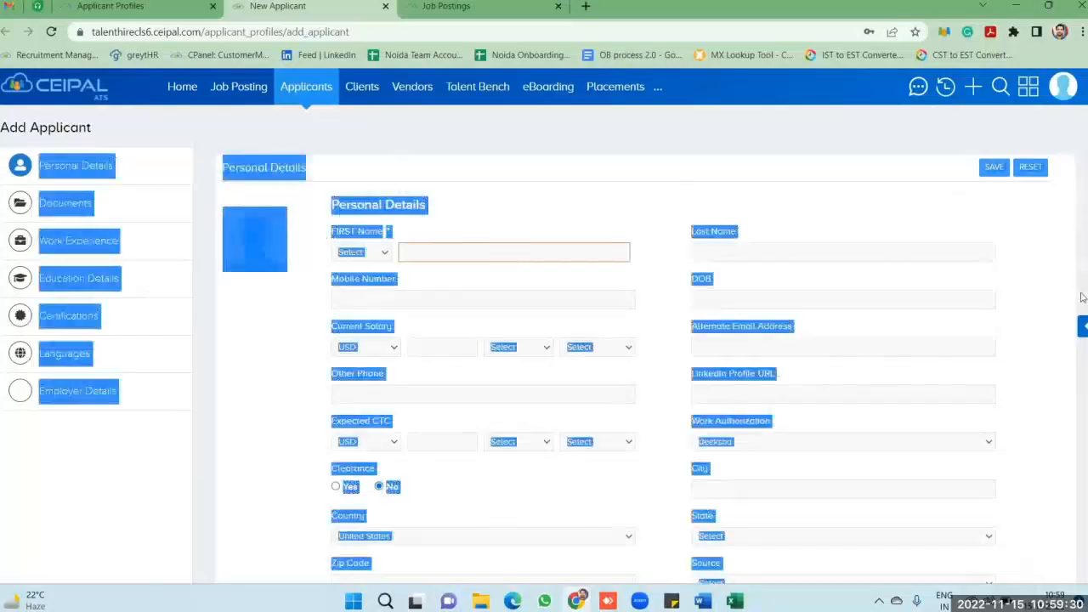
Look through the blank applicant form for mandatory fields, from the personal details down to the email address
left_click(1045, 262)
scroll(925, 359, "down", 9)
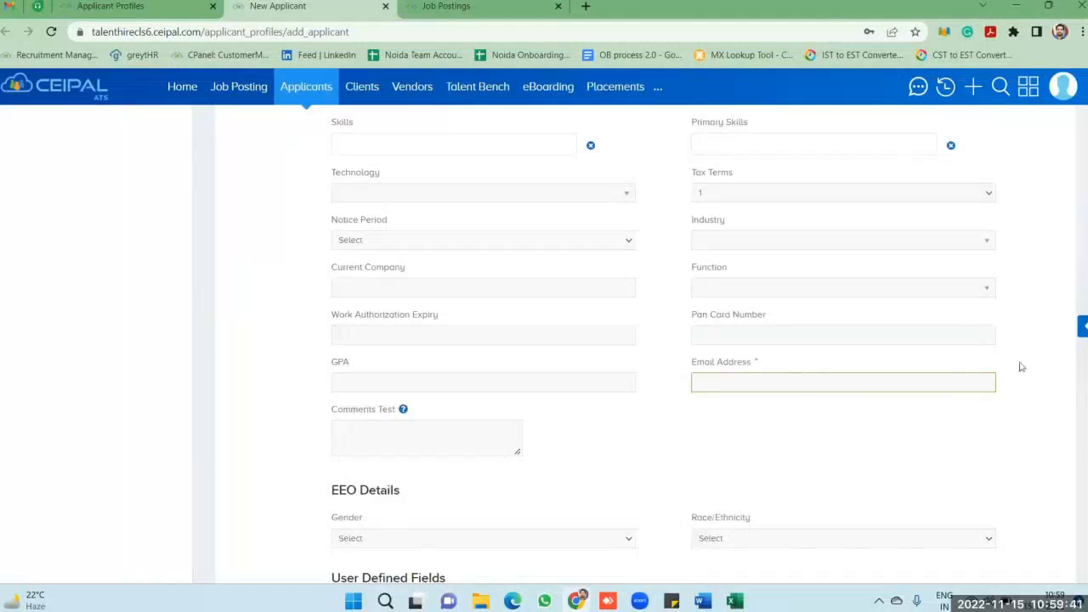
left_click_drag(1082, 402, 1082, 157)
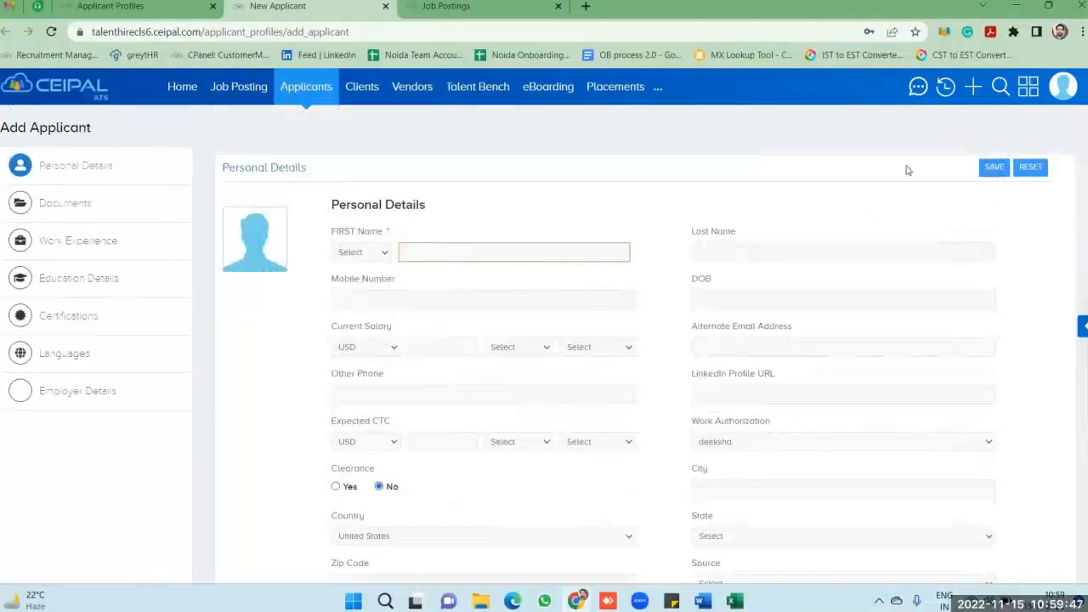
Review the columns of the applicants list, including Source, Applicant Status, Job Title, Created By and Created On
left_click(111, 6)
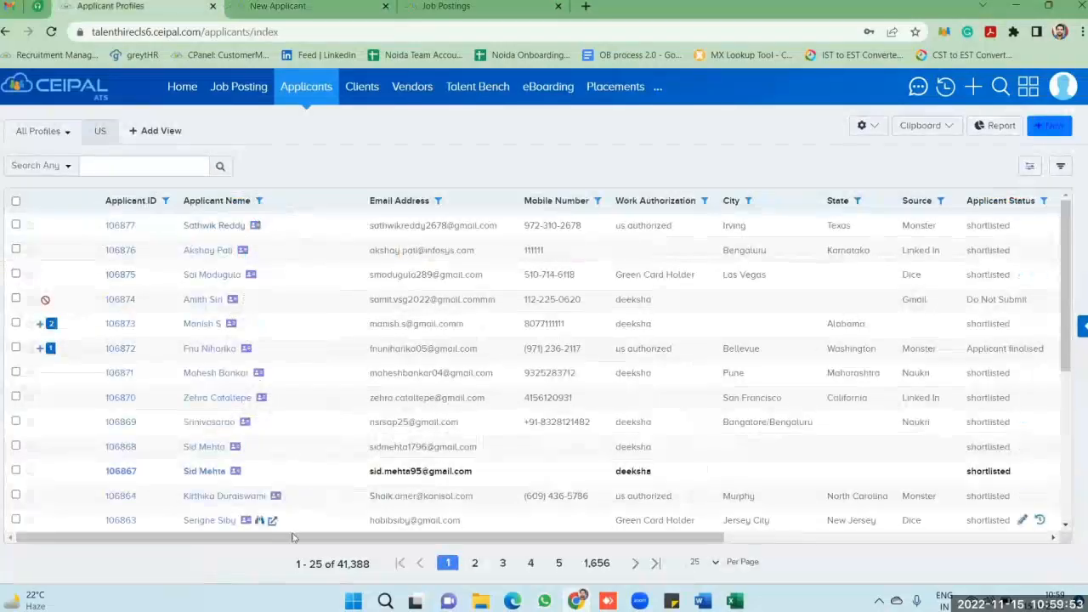
left_click_drag(296, 538, 548, 538)
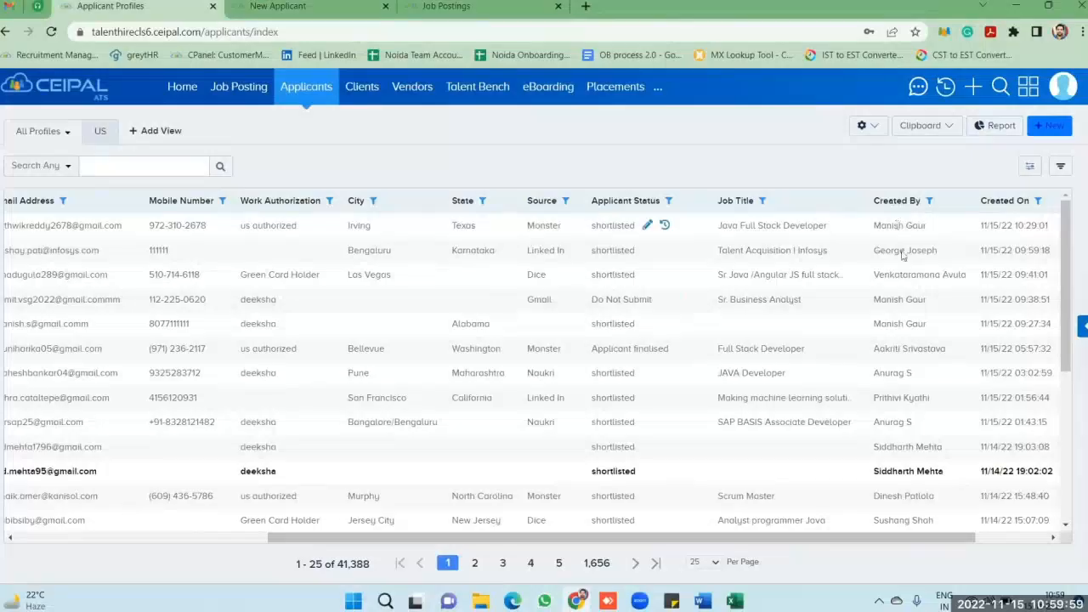
left_click_drag(850, 538, 395, 472)
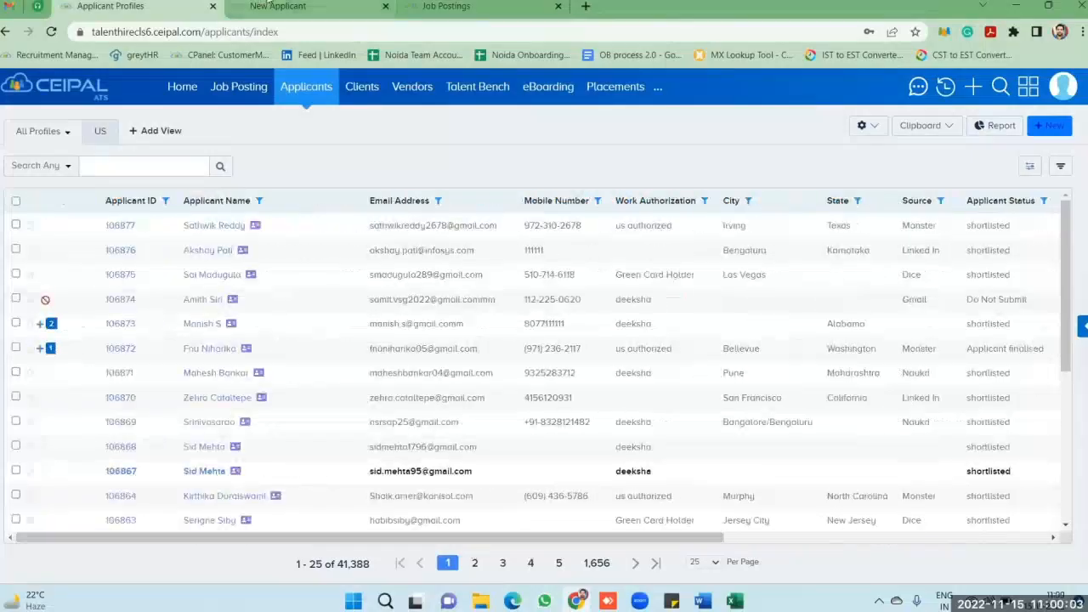
Return to the Add Applicant options, parse the Salesforce resume from the sample resumes folder, and dismiss the duplicate-profile notice
left_click(340, 7)
left_click(319, 89)
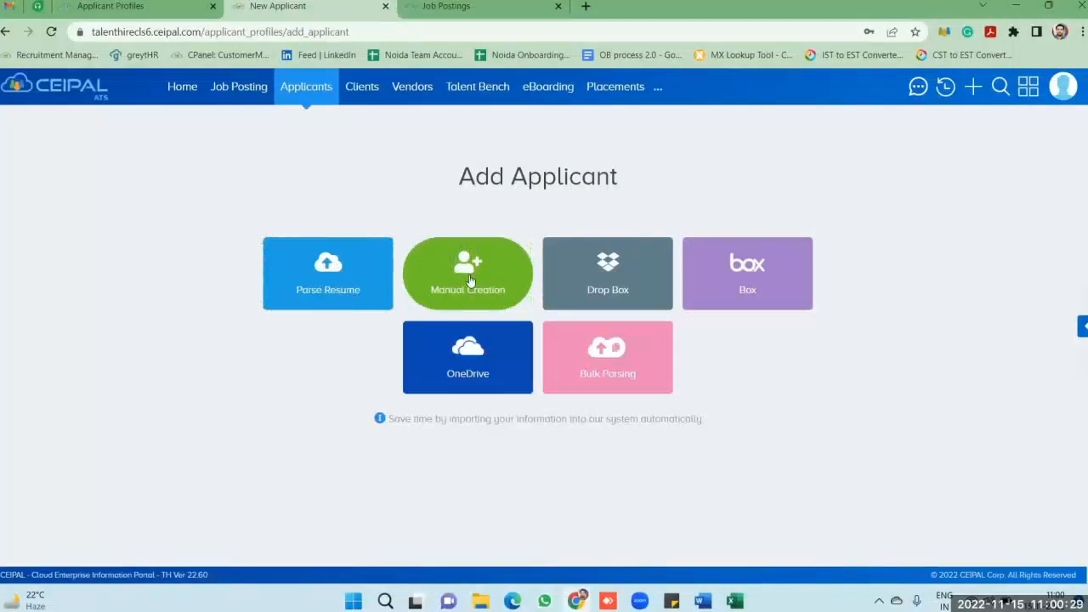
left_click(327, 269)
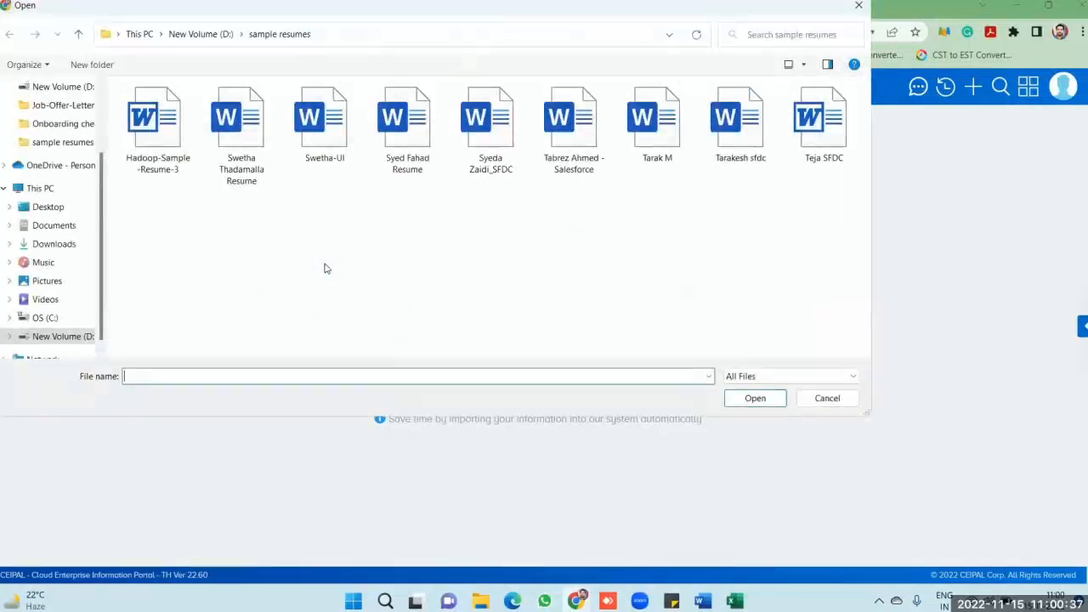
left_click(565, 135)
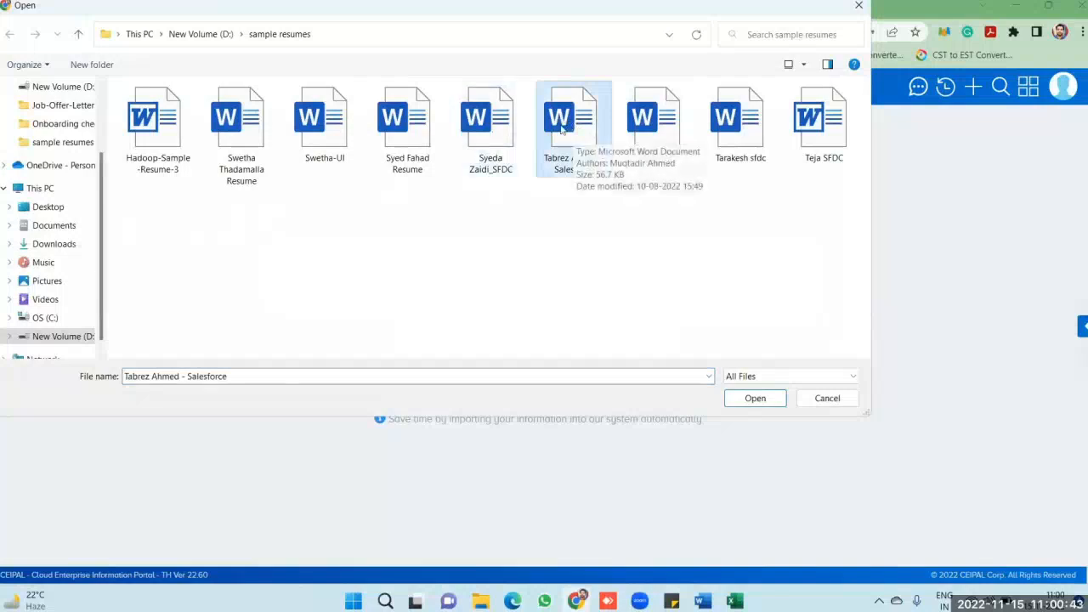
left_click(753, 400)
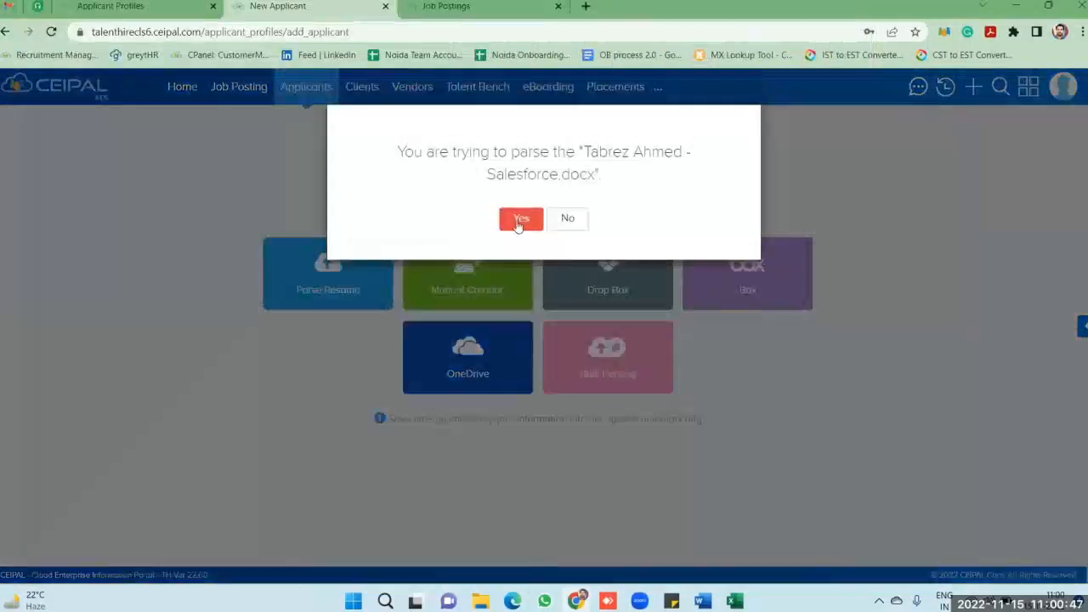
left_click(516, 220)
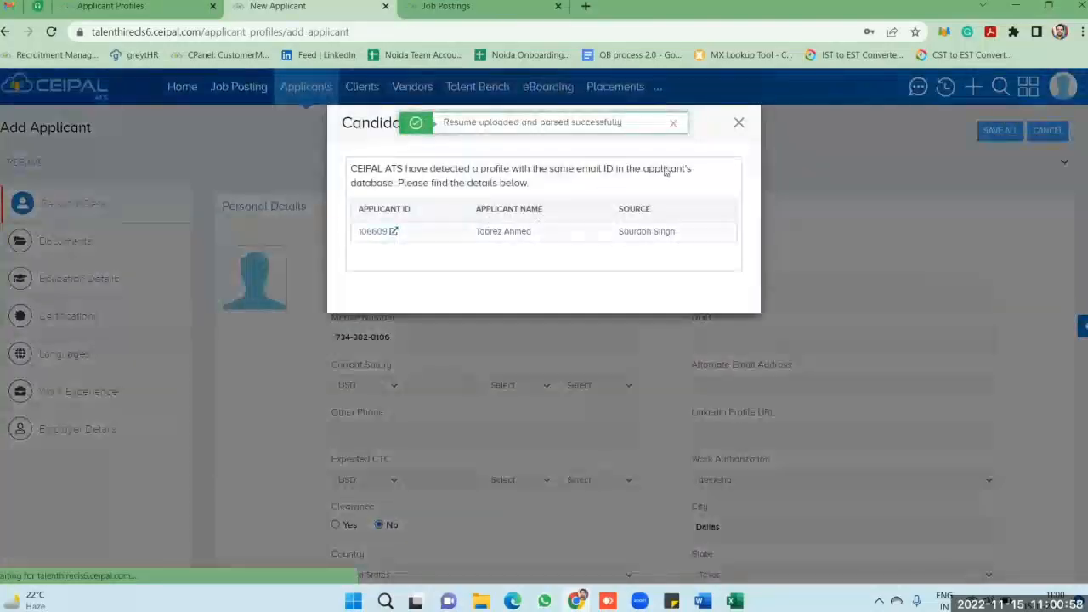
left_click(739, 123)
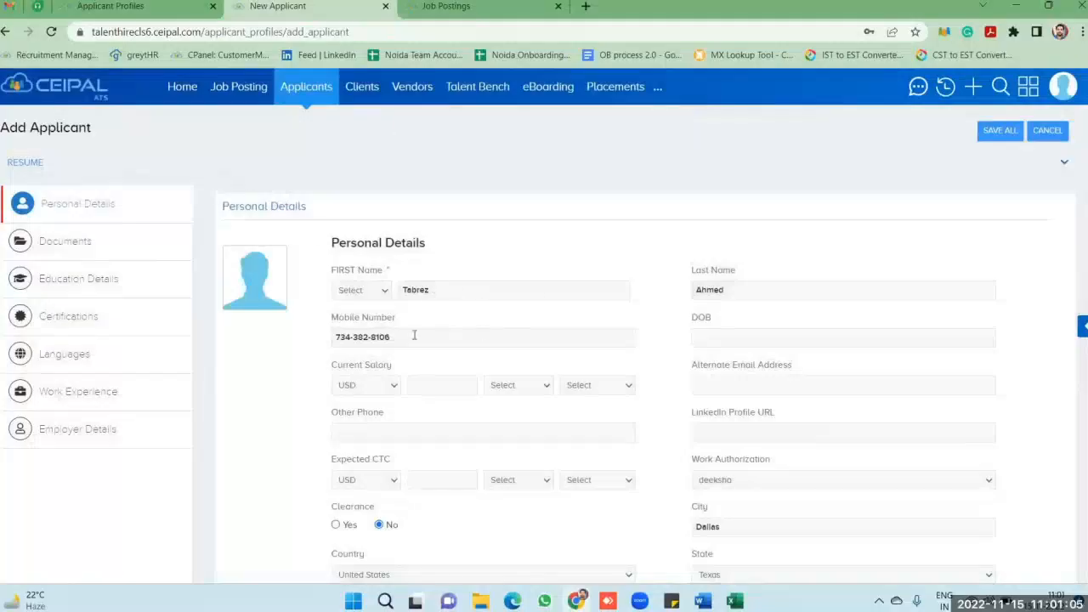
Replace the part before the @ in the parsed applicant's mandatory email address with a different value
scroll(493, 348, "down", 2)
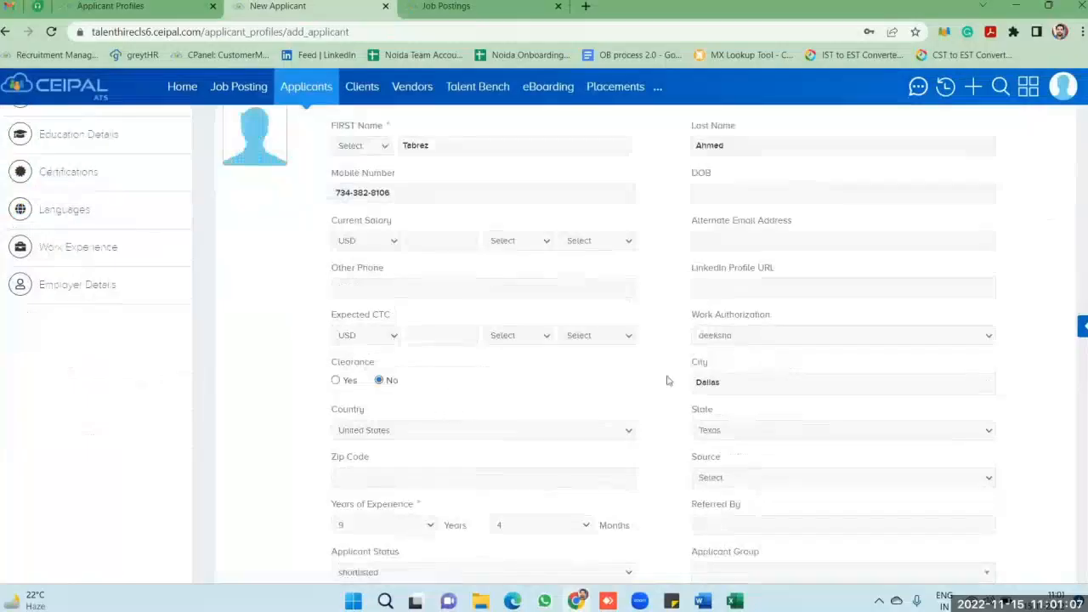
scroll(363, 423, "down", 1)
scroll(438, 408, "down", 2)
scroll(705, 415, "down", 1)
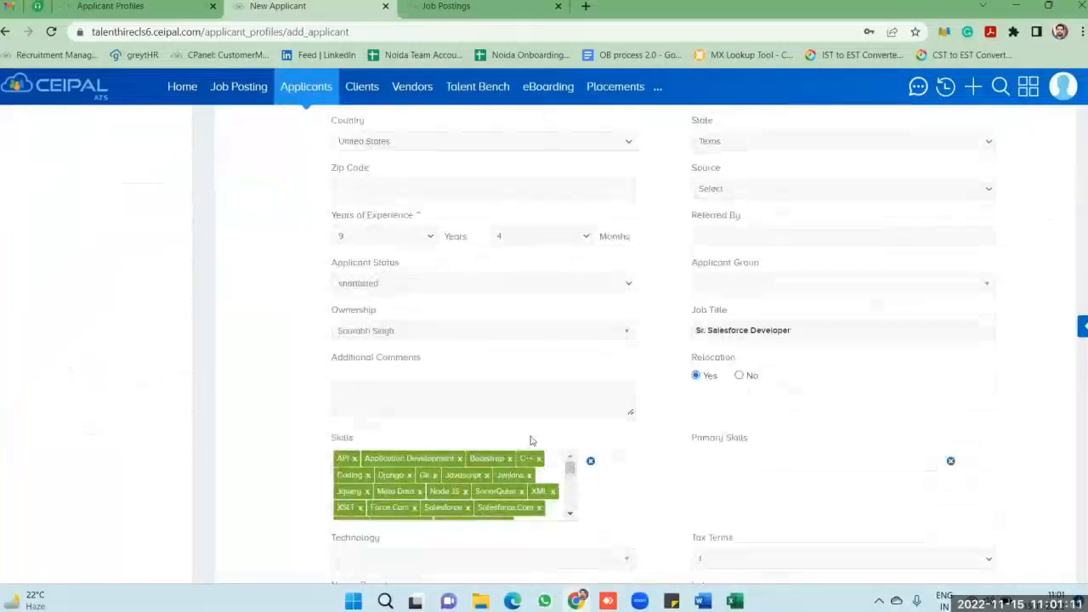
scroll(493, 459, "down", 3)
scroll(561, 443, "down", 5)
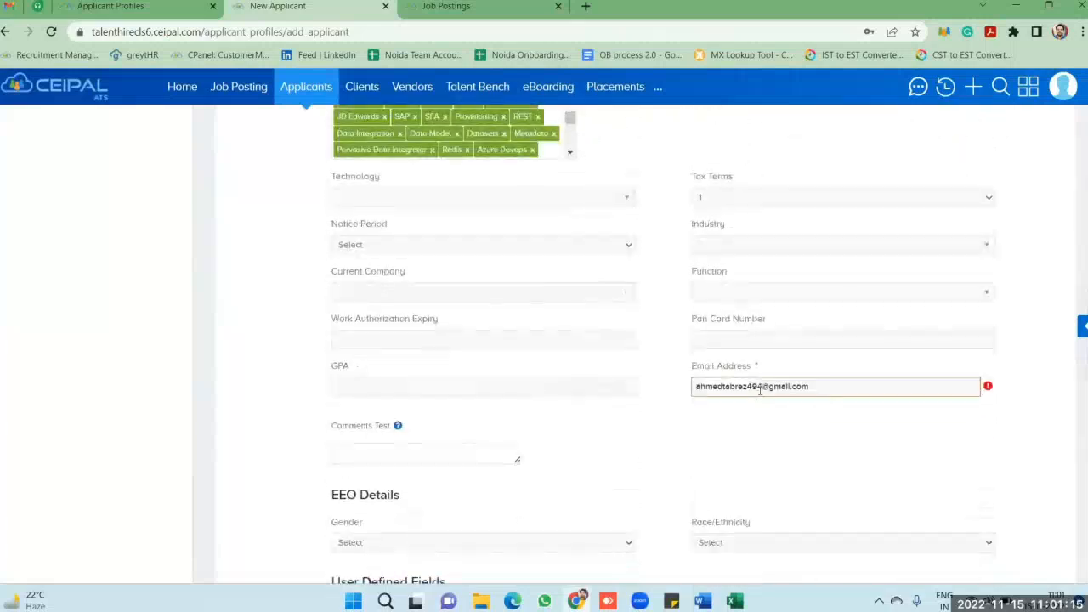
double_click(756, 387)
type("436")
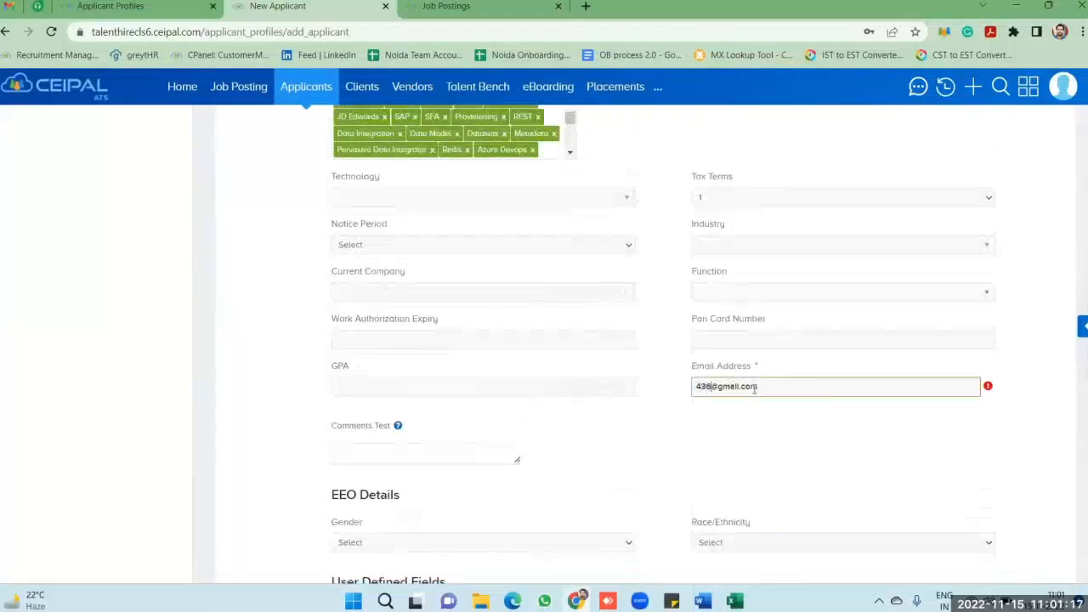
type("57687")
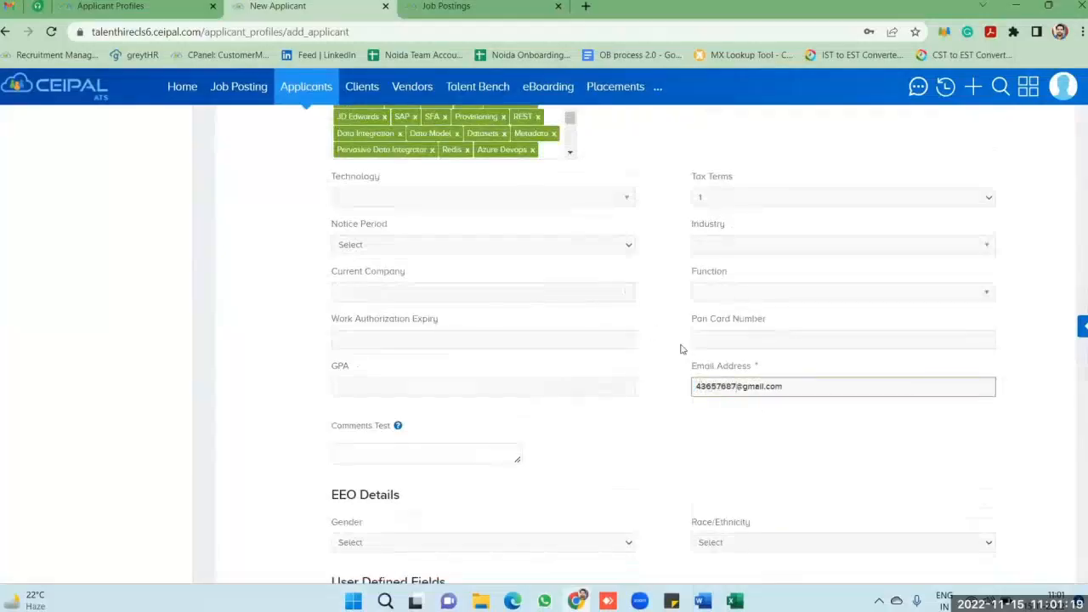
Check the parsed Work Experience and Certifications sections, and go back to Personal Details
scroll(741, 336, "up", 10)
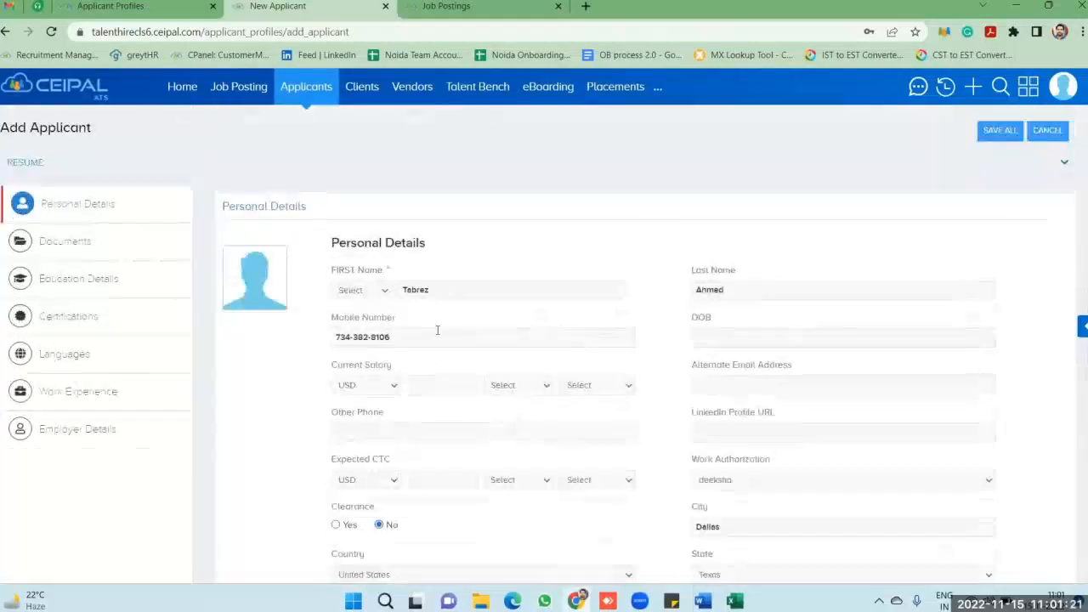
left_click(83, 398)
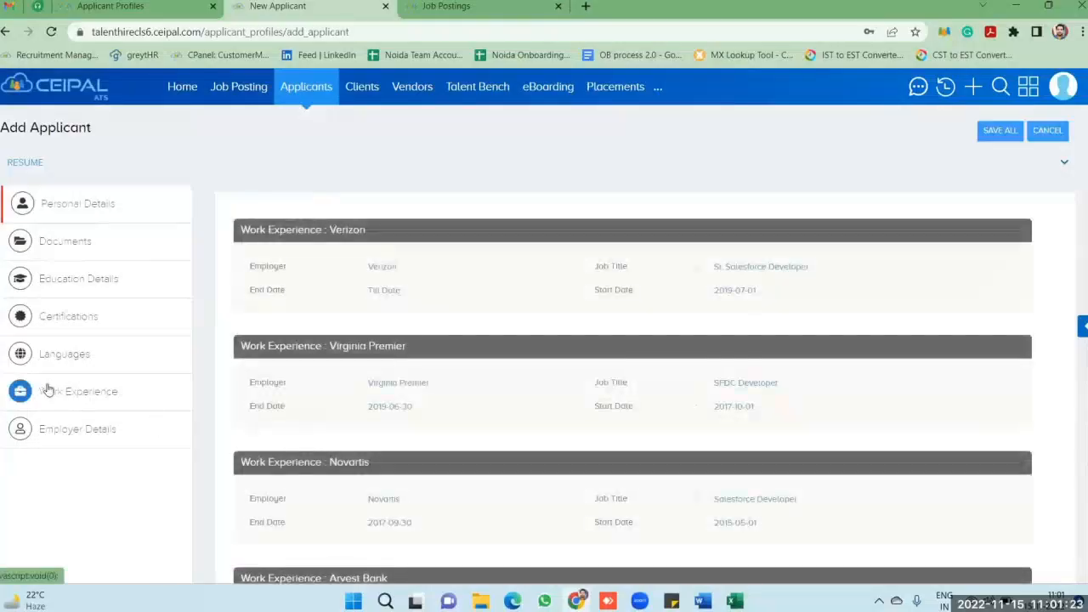
left_click(56, 323)
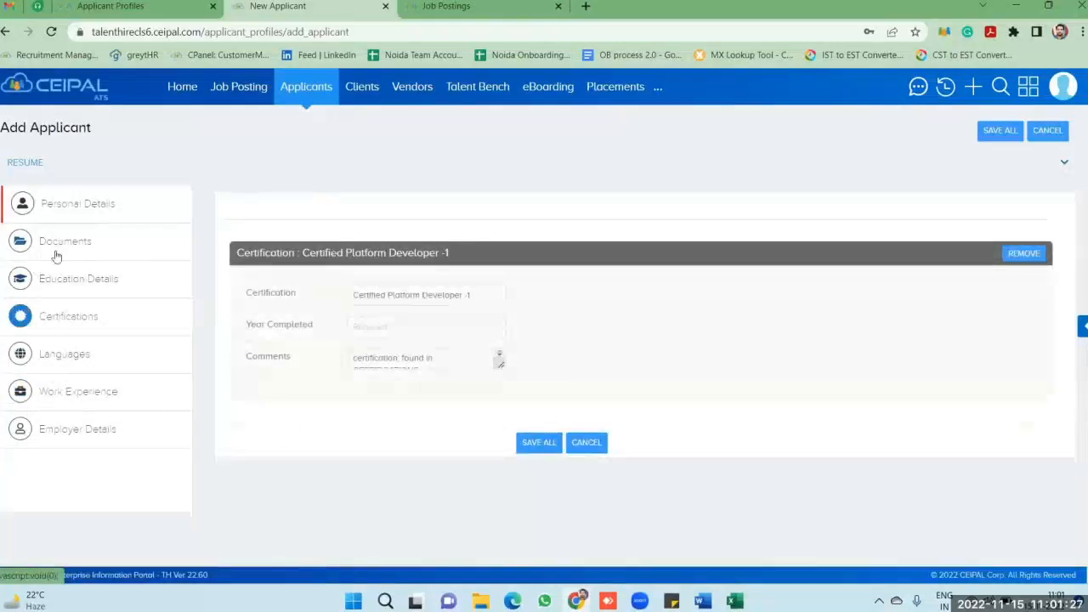
left_click(85, 208)
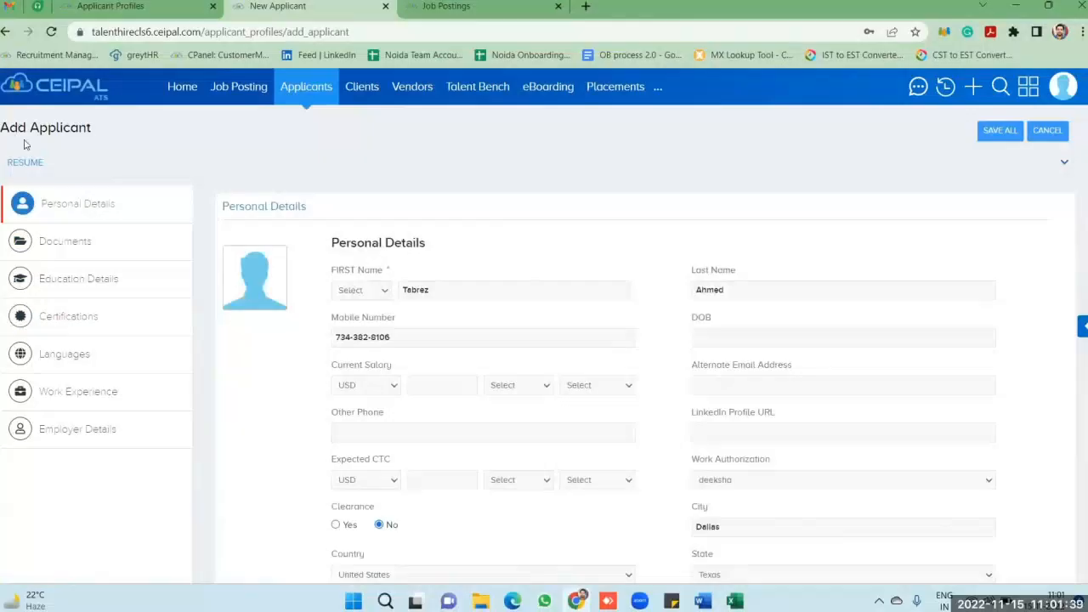
Expand the resume preview above the parsed form, read through the professional summary, and collapse the preview
left_click(21, 166)
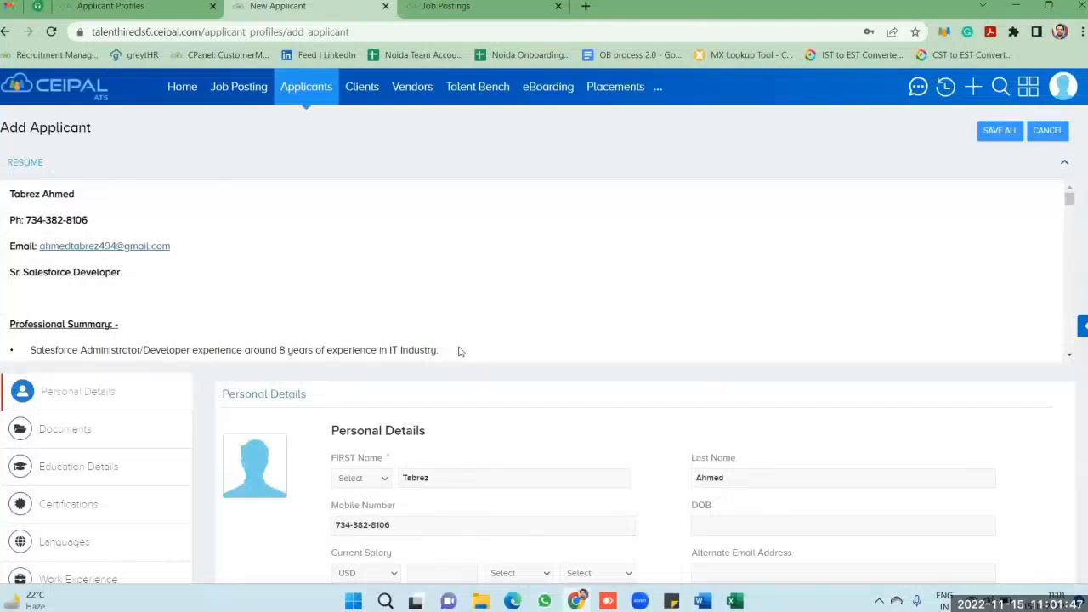
scroll(652, 425, "down", 4)
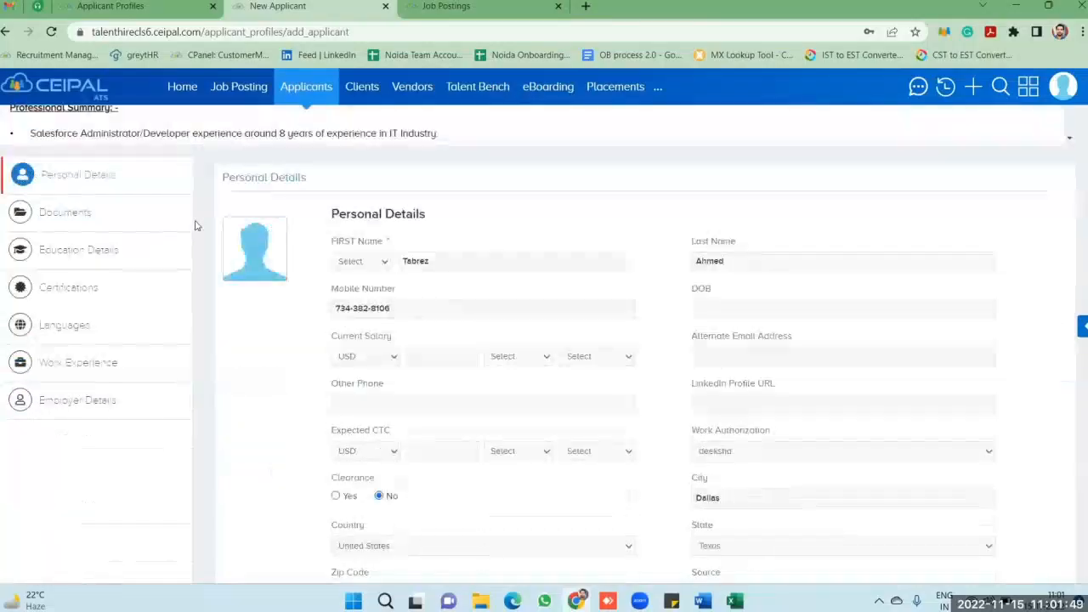
scroll(170, 238, "up", 4)
scroll(153, 246, "down", 5)
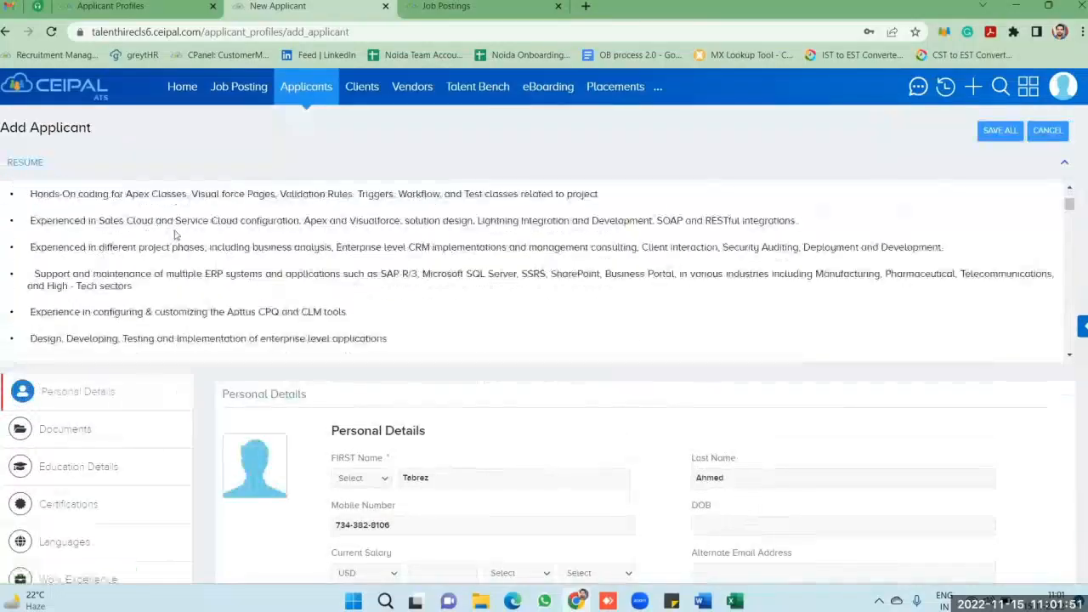
scroll(175, 234, "down", 3)
left_click_drag(140, 218, 380, 218)
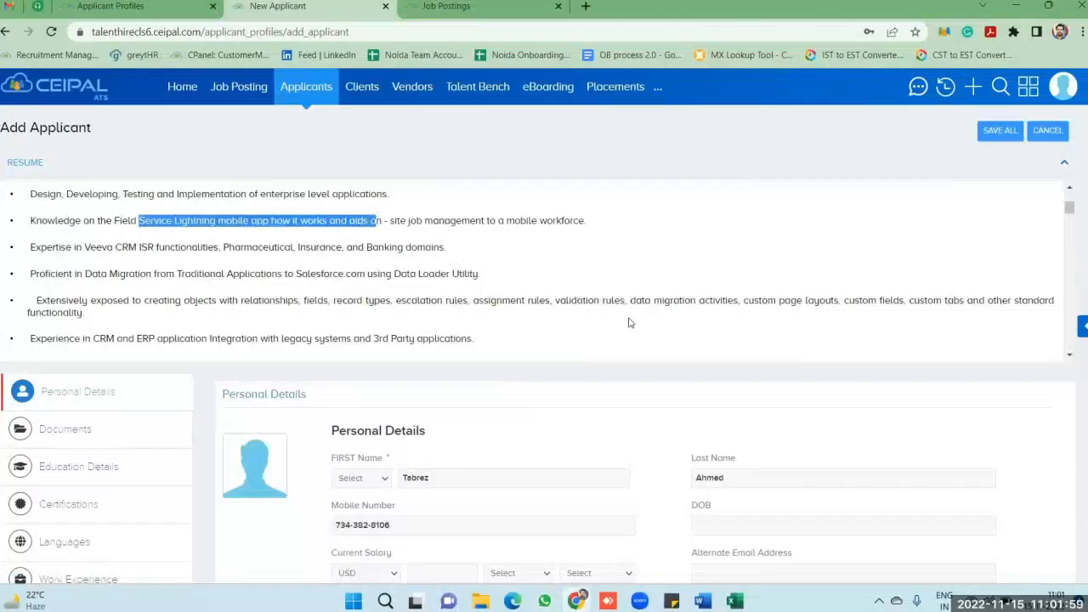
scroll(630, 323, "up", 5)
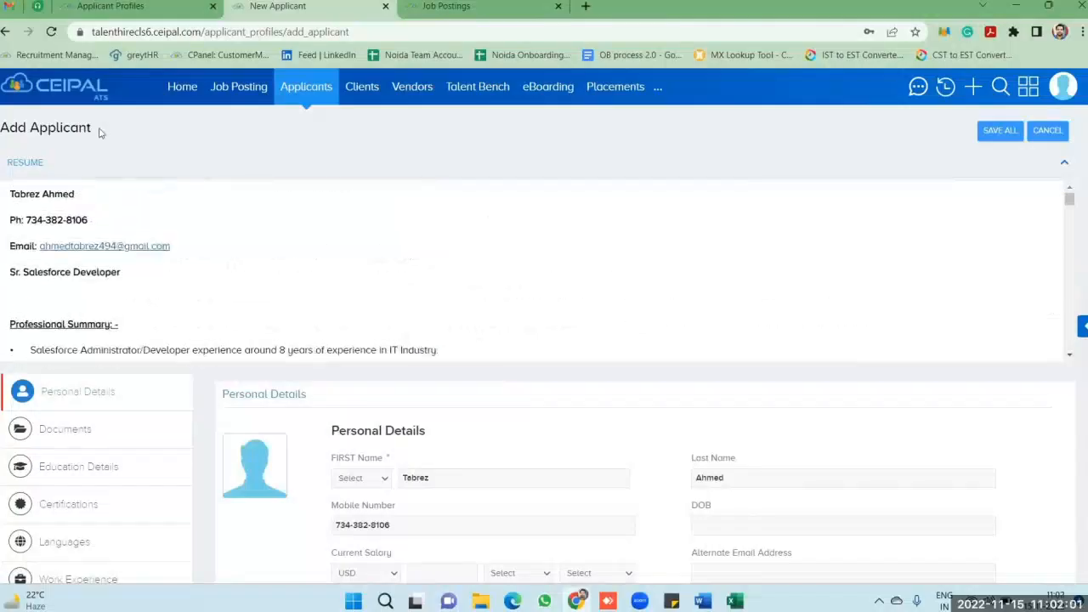
left_click(29, 164)
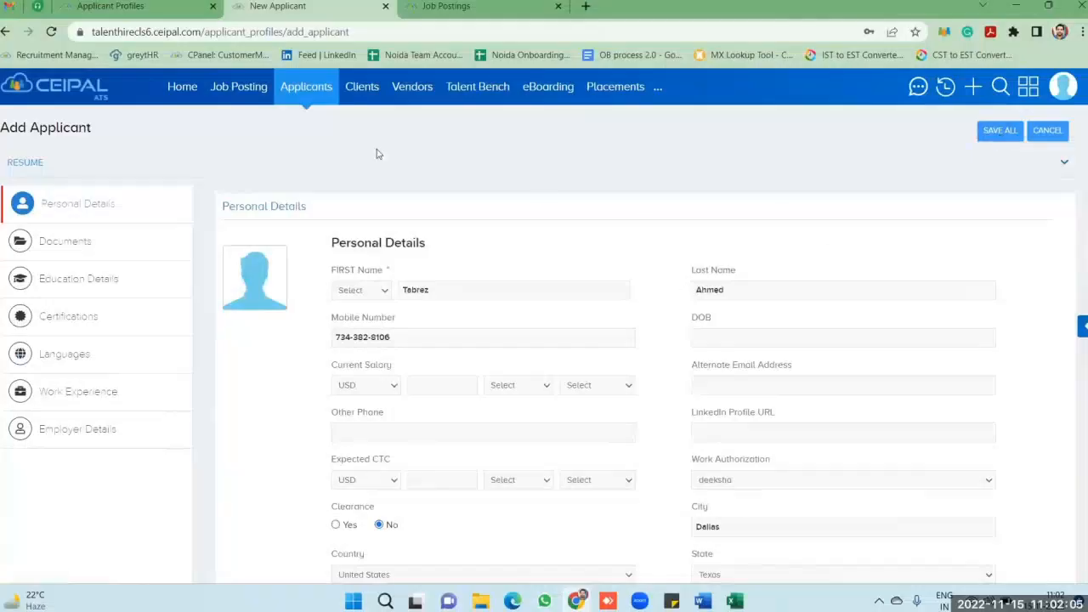
Glance at the applicants list, and cancel the parsed applicant form to return to the creation options
left_click(154, 5)
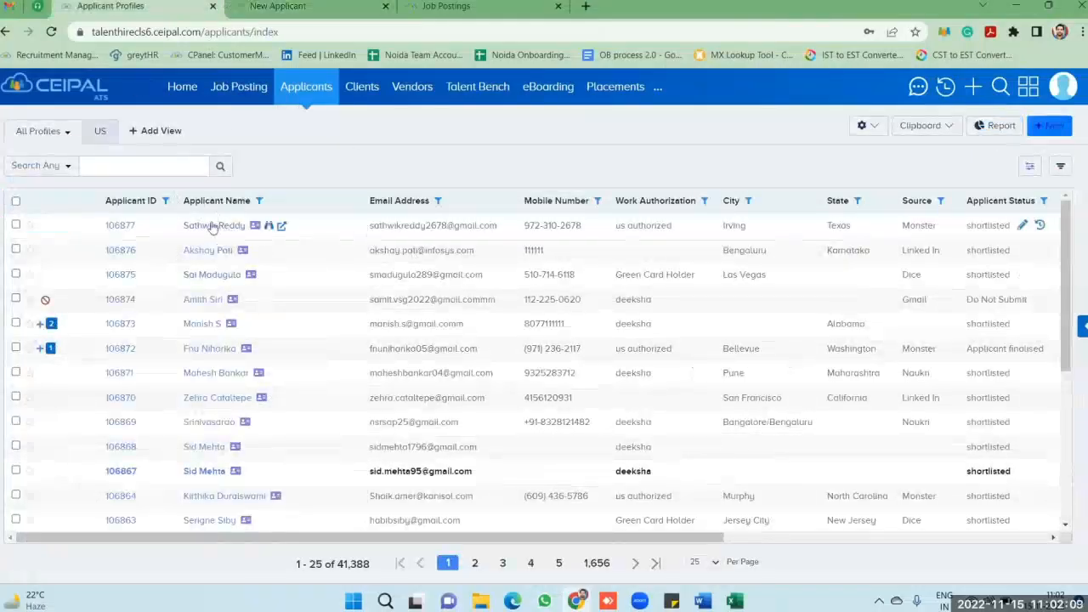
left_click(284, 6)
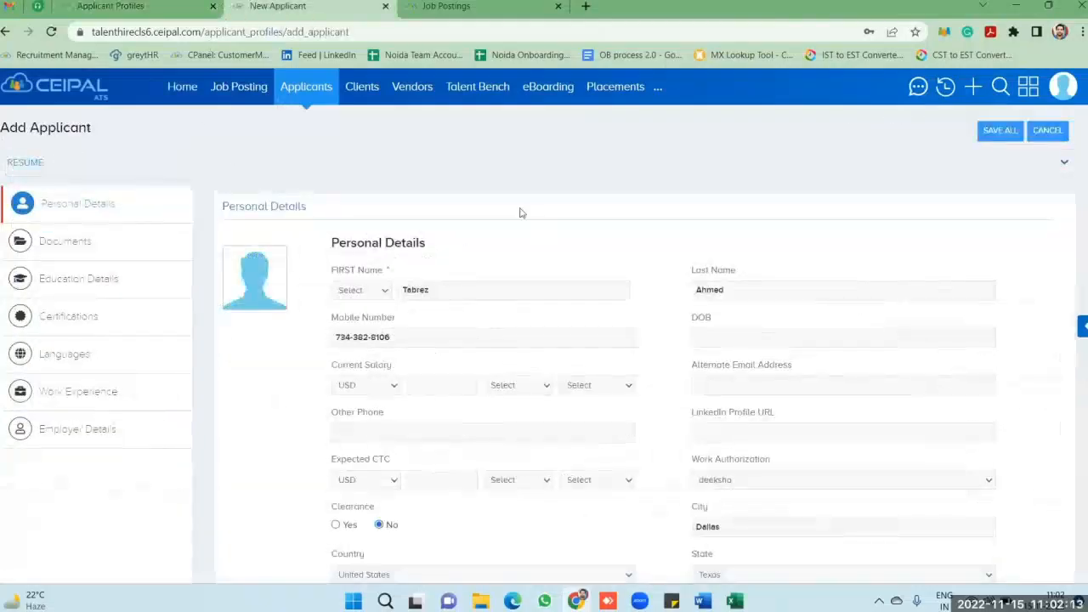
left_click(1050, 134)
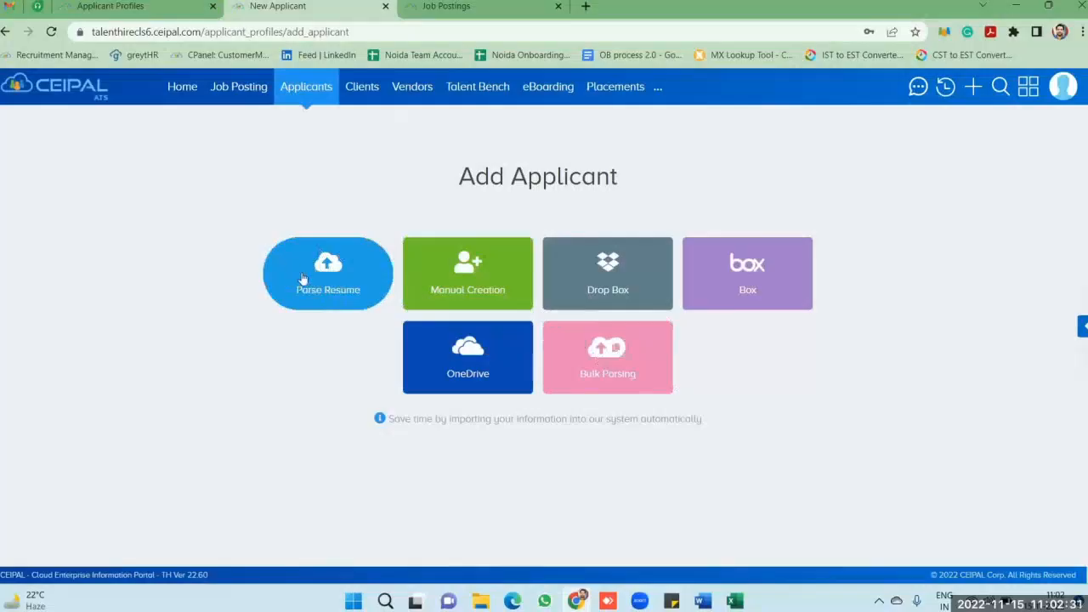
Start Bulk Parsing and load six Word resumes from sample resumes, leaving out Hadoop-Sample-Resume-3 and the last two files
left_click(601, 355)
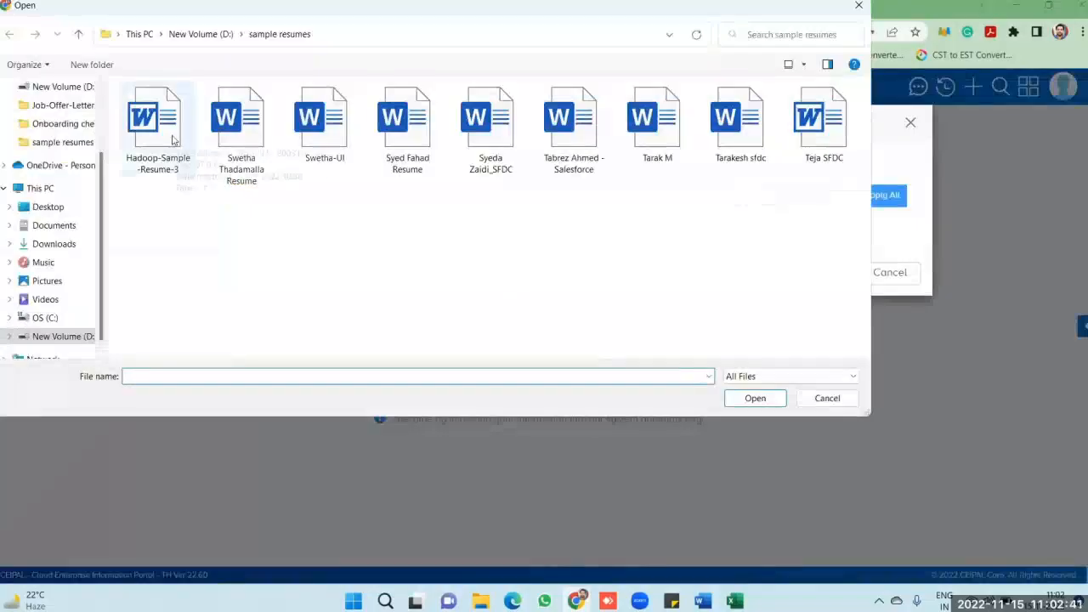
left_click(237, 118)
left_click(321, 125, "ctrl")
left_click(405, 120, "ctrl")
left_click(488, 121, "ctrl")
left_click(571, 121, "ctrl")
left_click(659, 123, "ctrl")
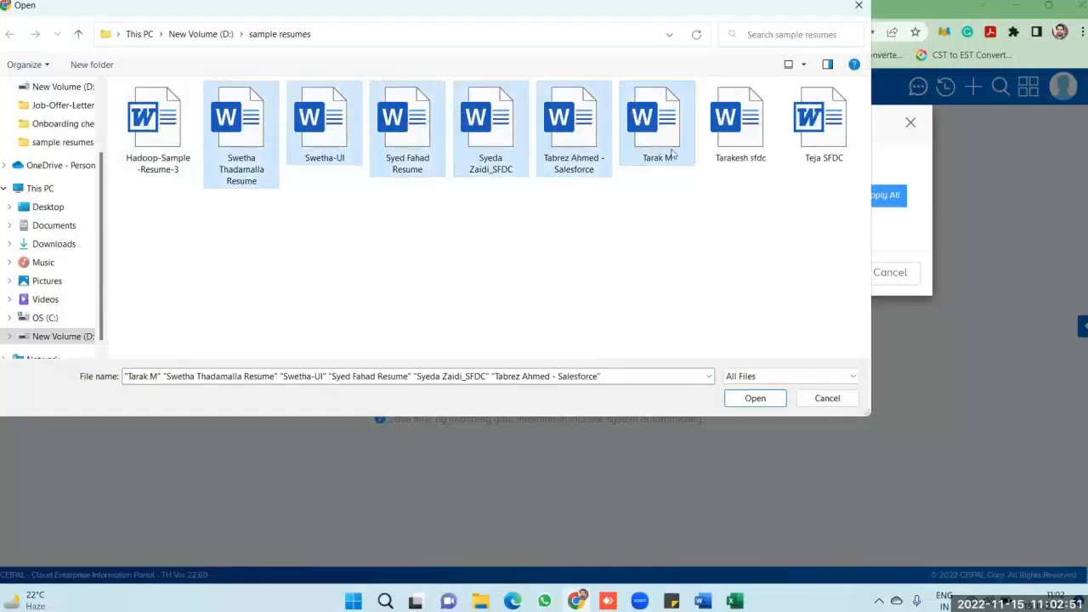
left_click(761, 398)
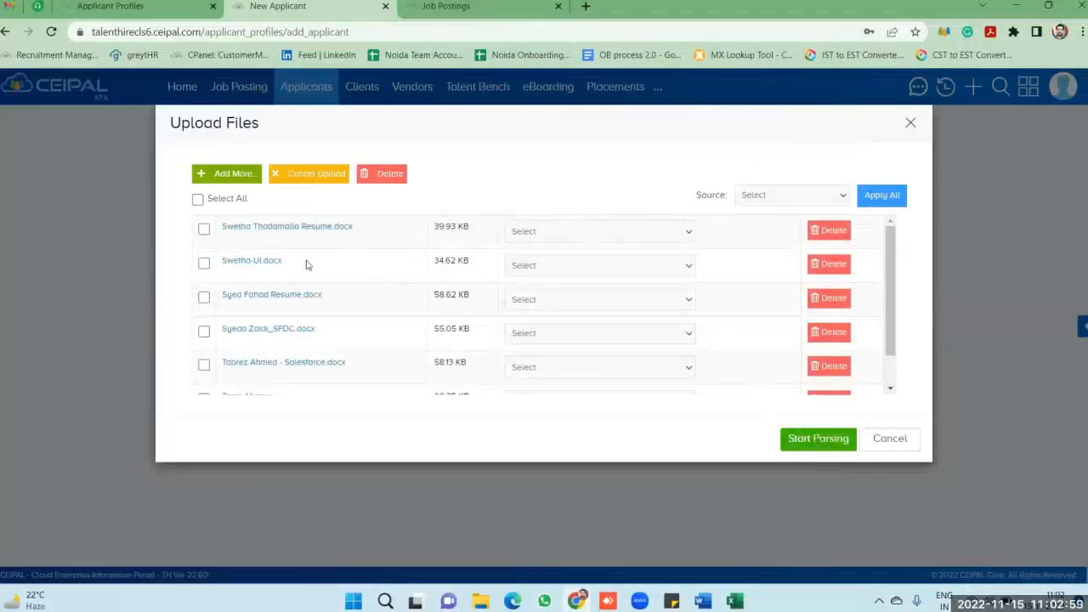
Review the resumes queued for bulk parsing, check the applicants list, and cancel the upload
scroll(286, 309, "down", 1)
scroll(286, 306, "up", 1)
left_click(150, 14)
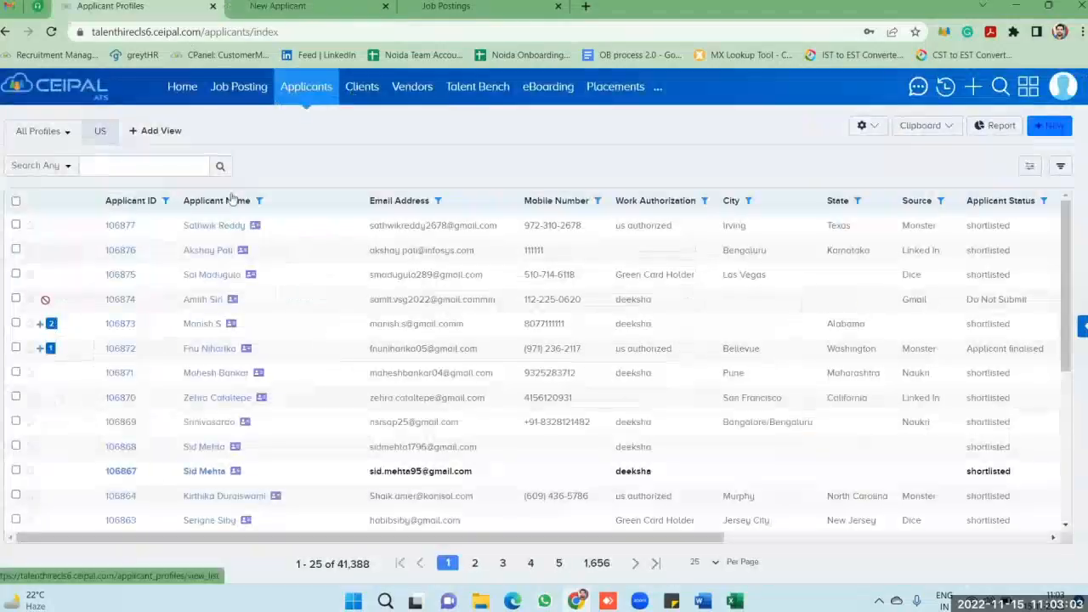
left_click(301, 7)
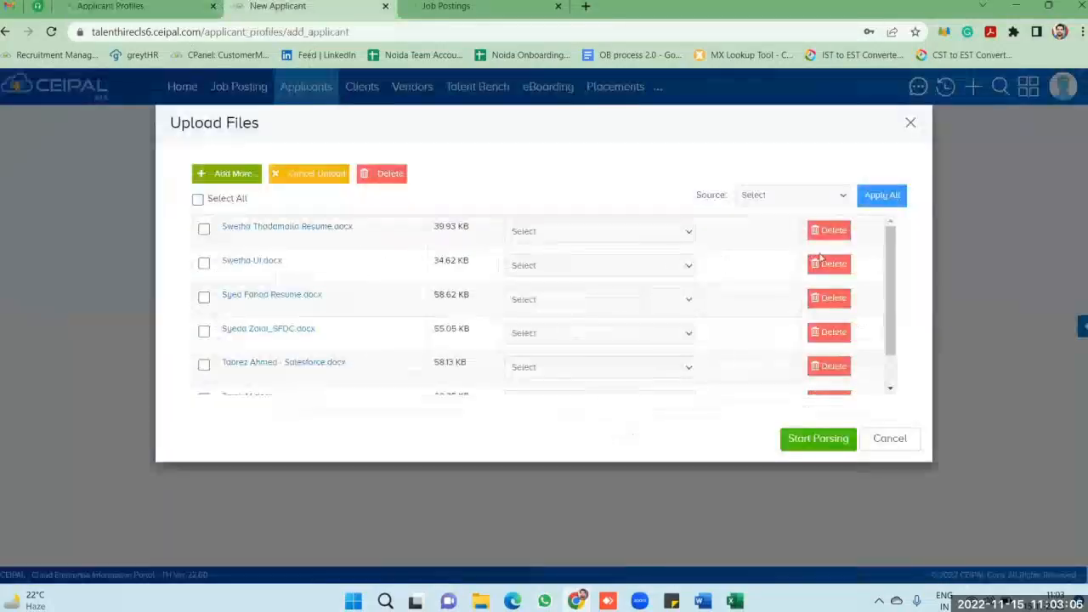
left_click(889, 440)
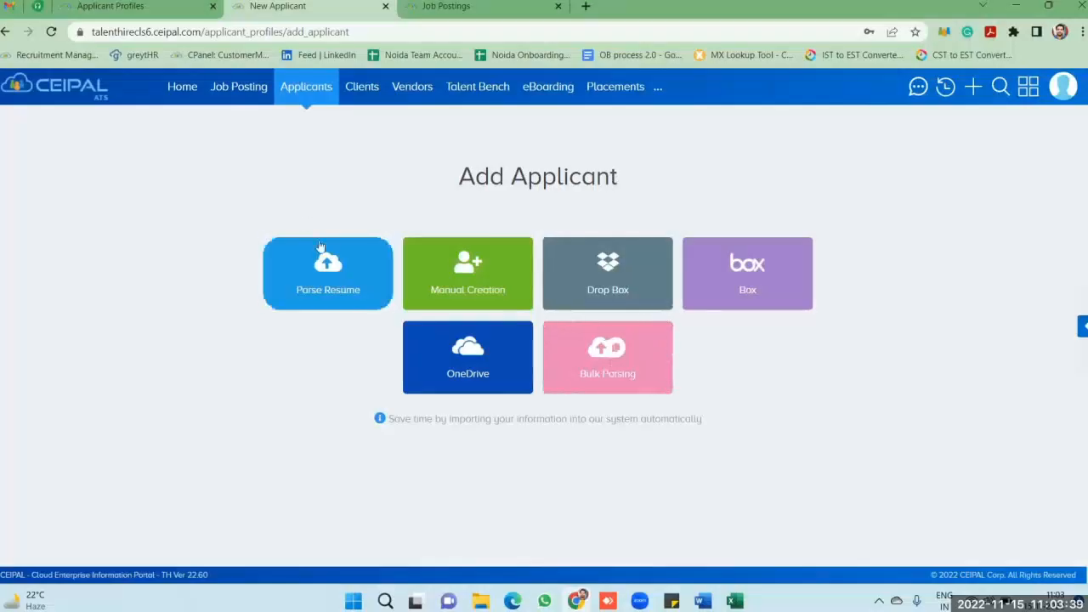
Open the first applicant's profile from the applicants list and review the header, notes and documents sections of its snapshot
left_click(300, 93)
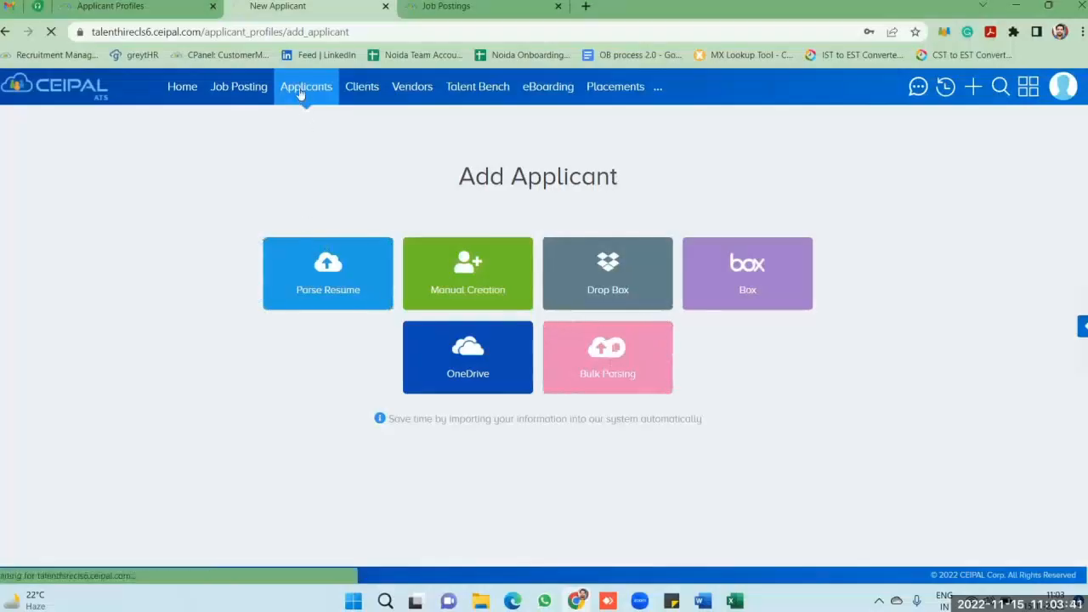
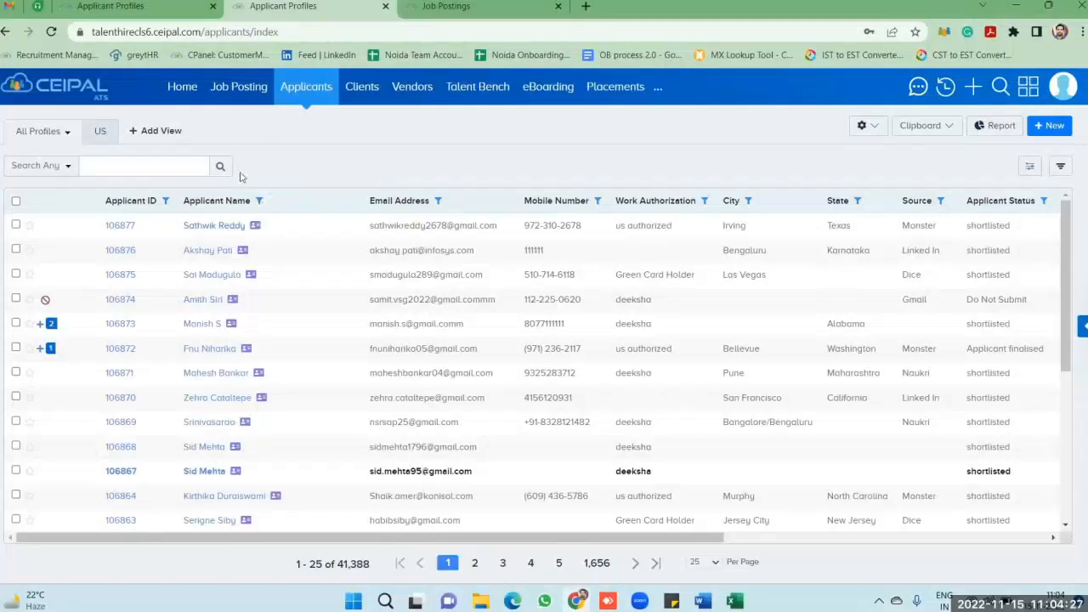
left_click(207, 228)
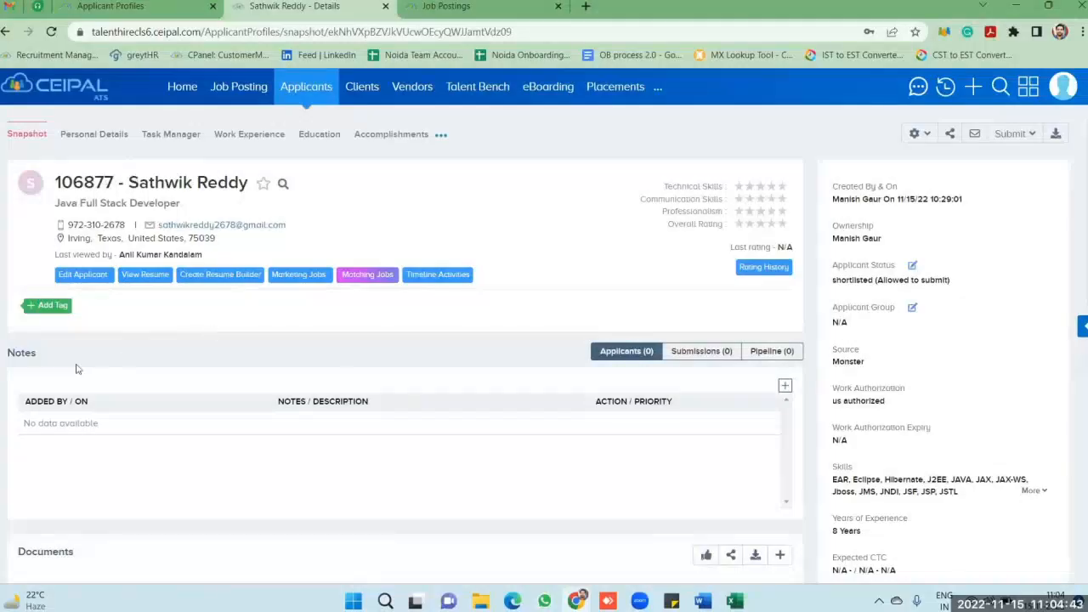
scroll(77, 365, "down", 1)
scroll(81, 324, "up", 1)
scroll(375, 427, "down", 1)
scroll(227, 428, "down", 1)
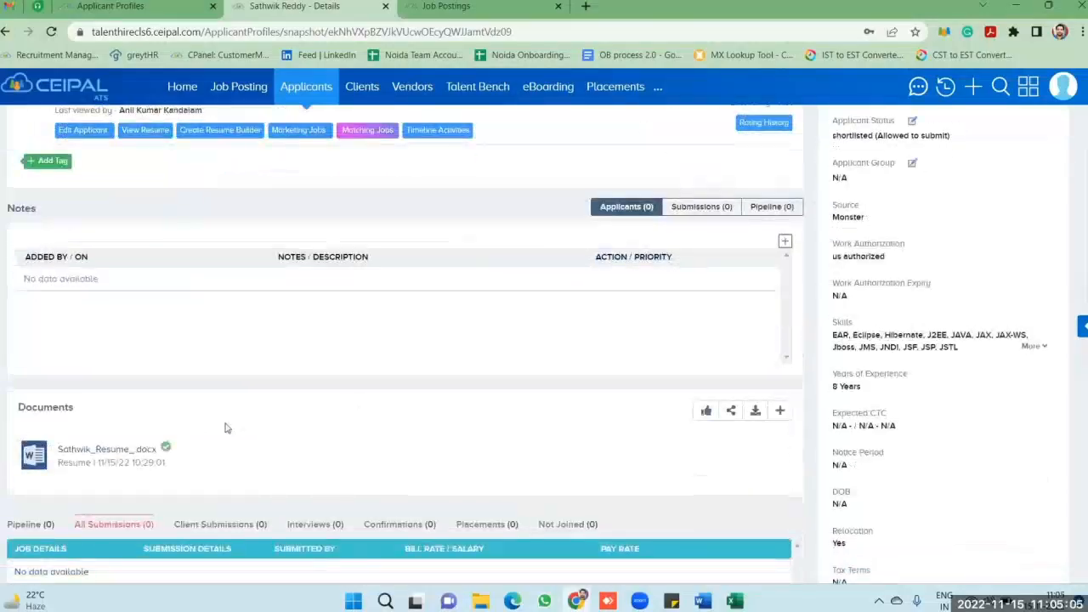
scroll(242, 404, "up", 2)
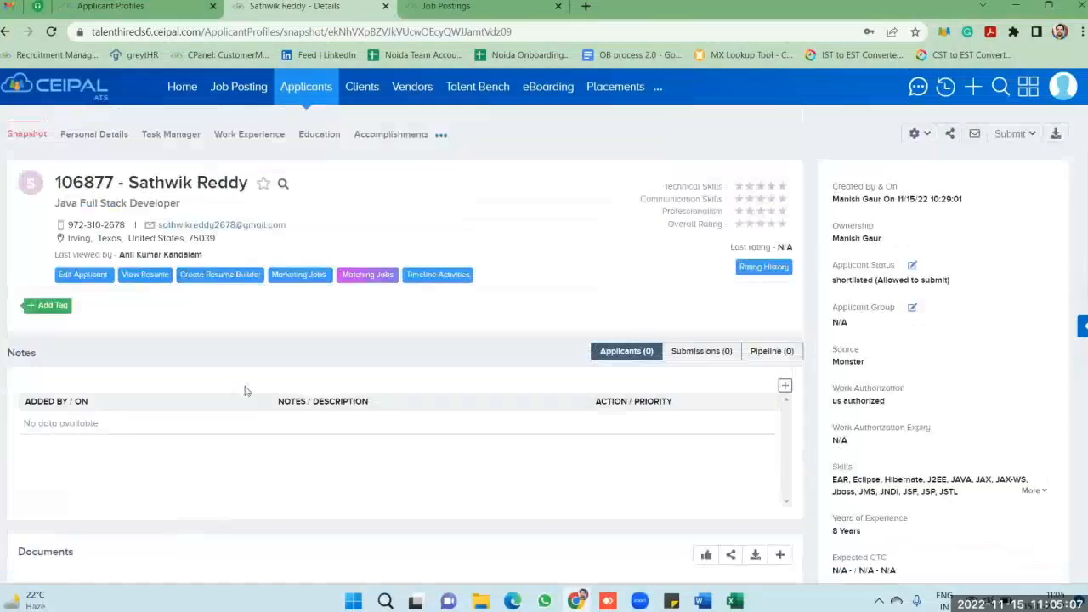
scroll(417, 372, "down", 1)
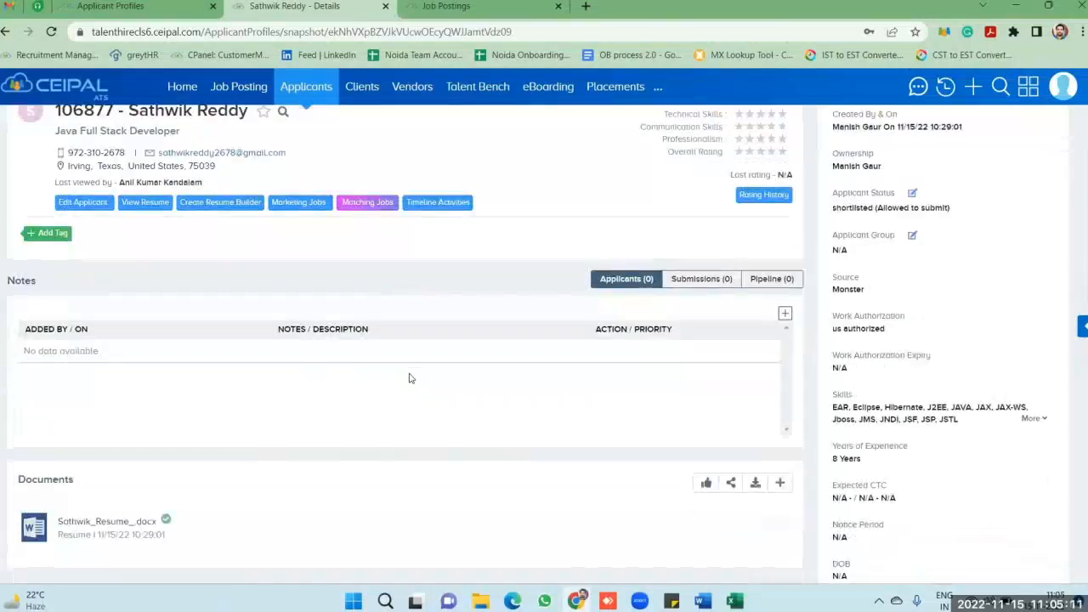
scroll(406, 379, "up", 1)
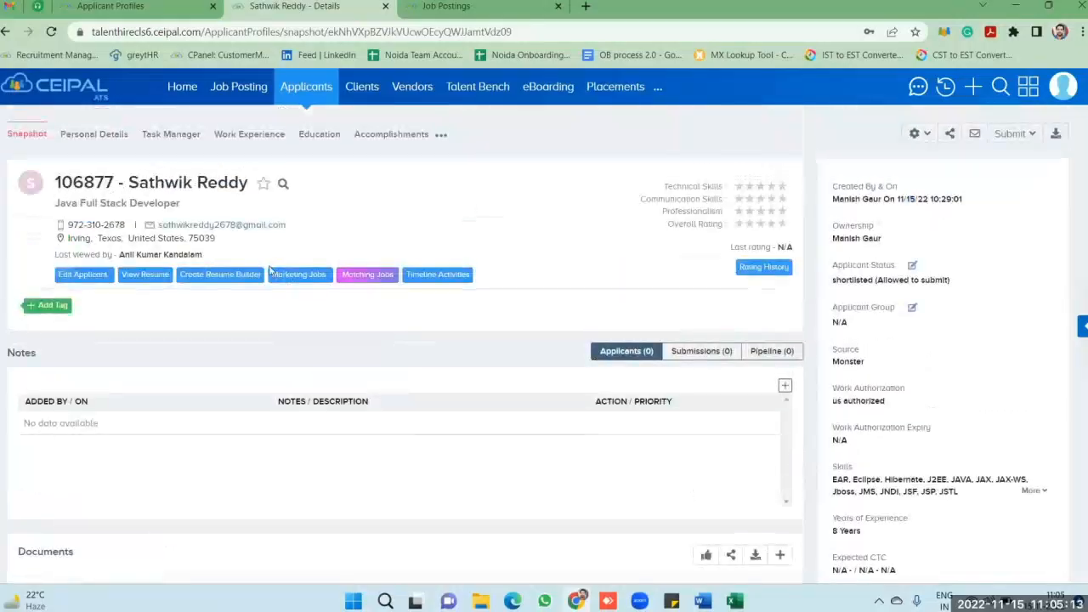
scroll(290, 362, "down", 1)
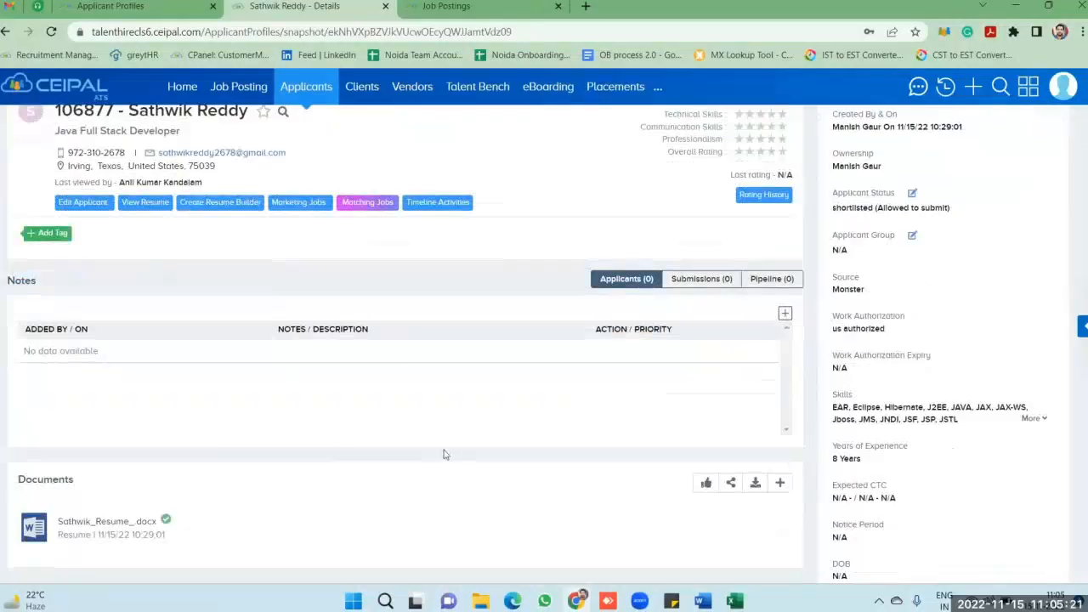
Open the form for adding a document to the applicant's profile, look over its fields, and cancel it
scroll(442, 452, "down", 1)
left_click(779, 411)
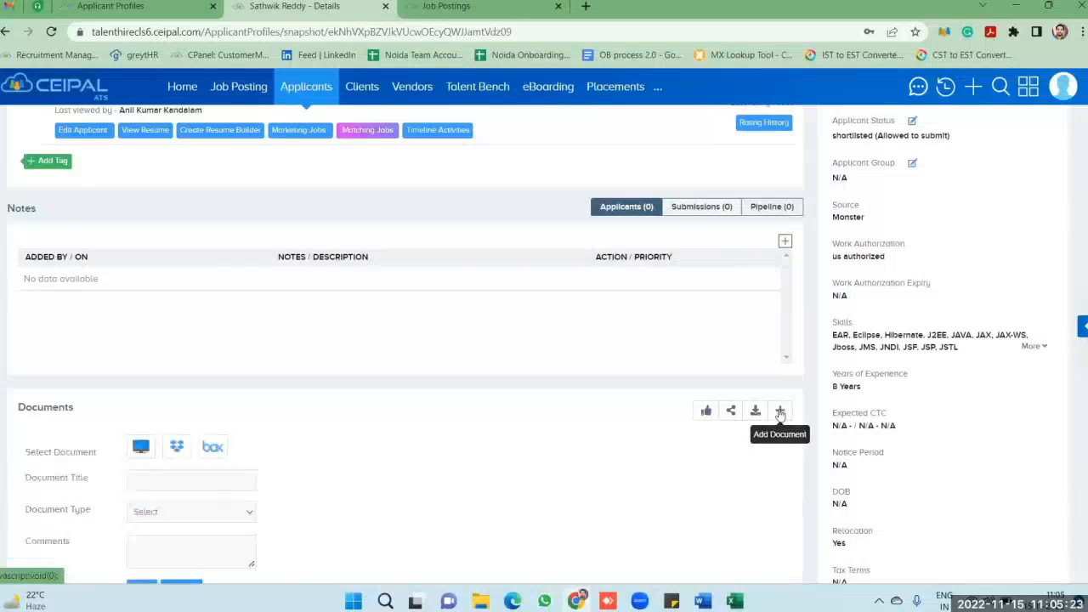
scroll(144, 459, "down", 1)
left_click(181, 517)
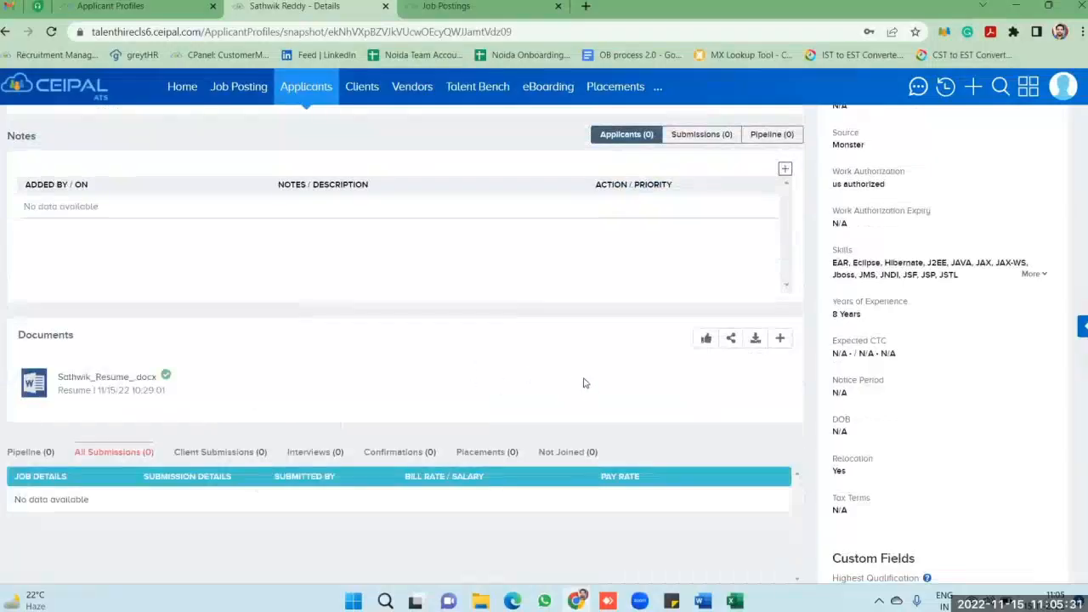
Look through the submissions, eInterviews, eForms, Task Manager and Call Logs sections of the applicant's snapshot
scroll(584, 384, "down", 2)
scroll(584, 385, "down", 3)
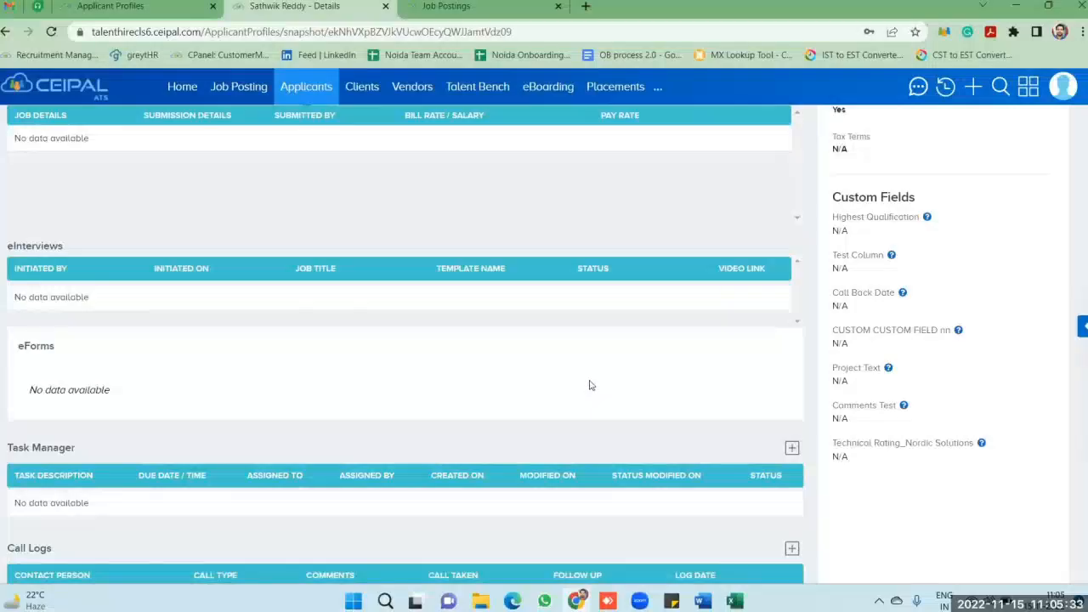
scroll(587, 384, "up", 5)
scroll(590, 385, "up", 3)
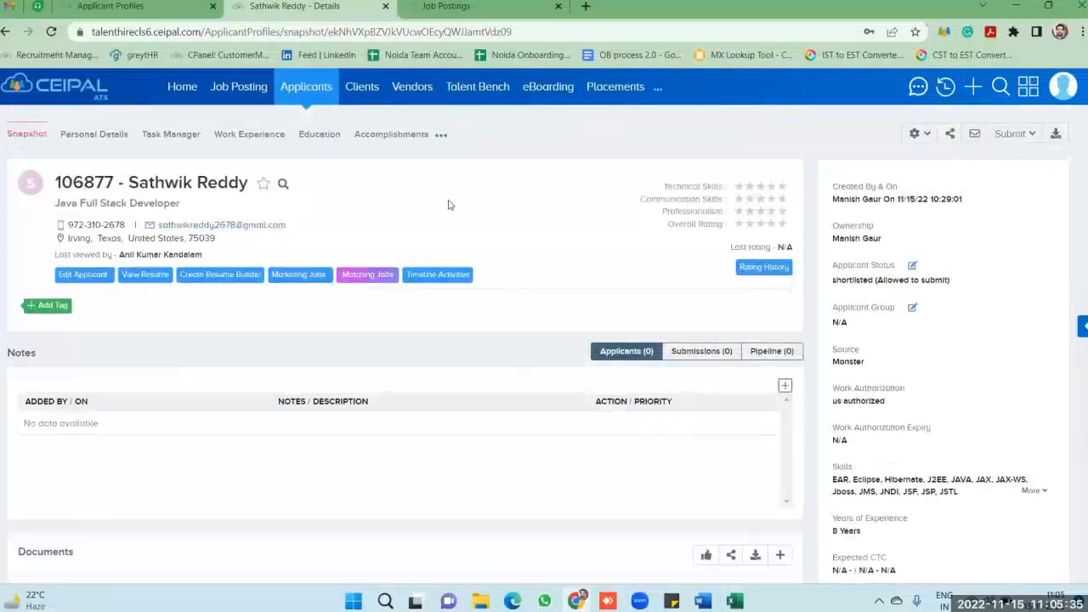
Open the applicant's Personal Details and read through the recorded fields
left_click(102, 141)
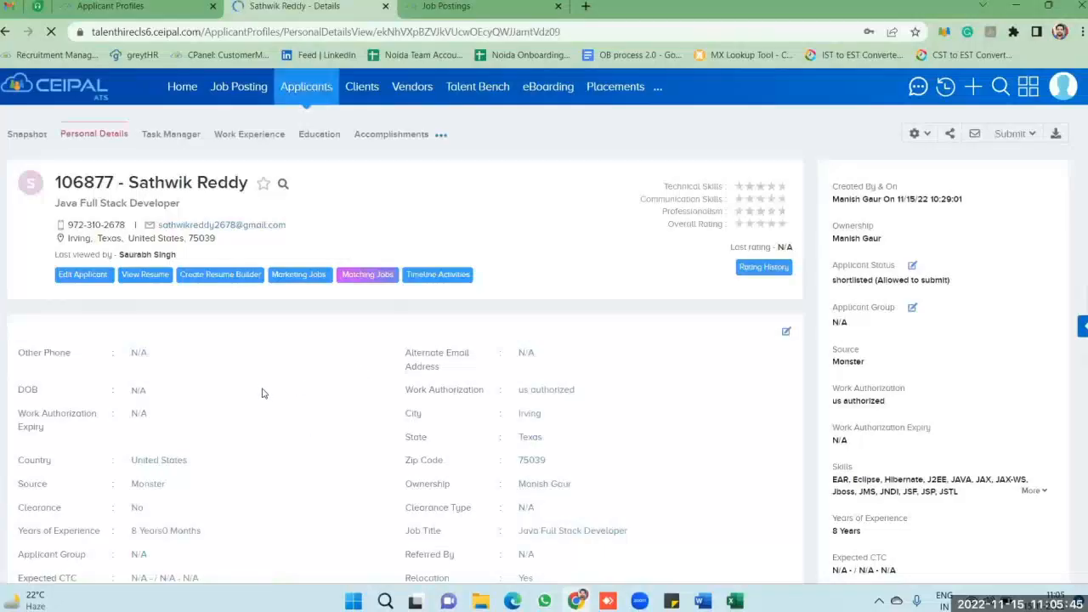
scroll(264, 390, "down", 3)
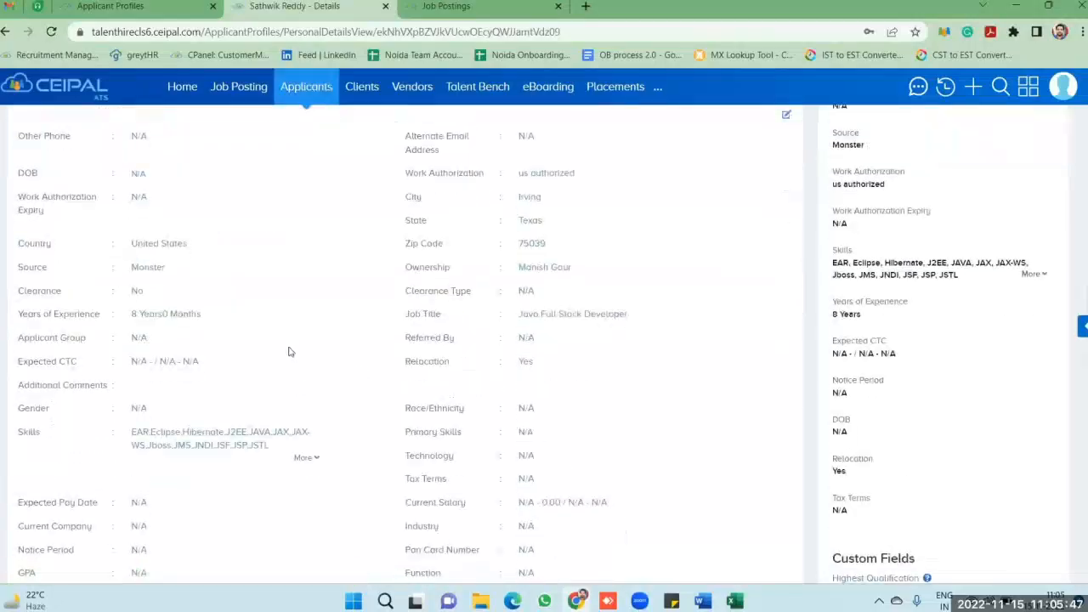
scroll(360, 482, "down", 2)
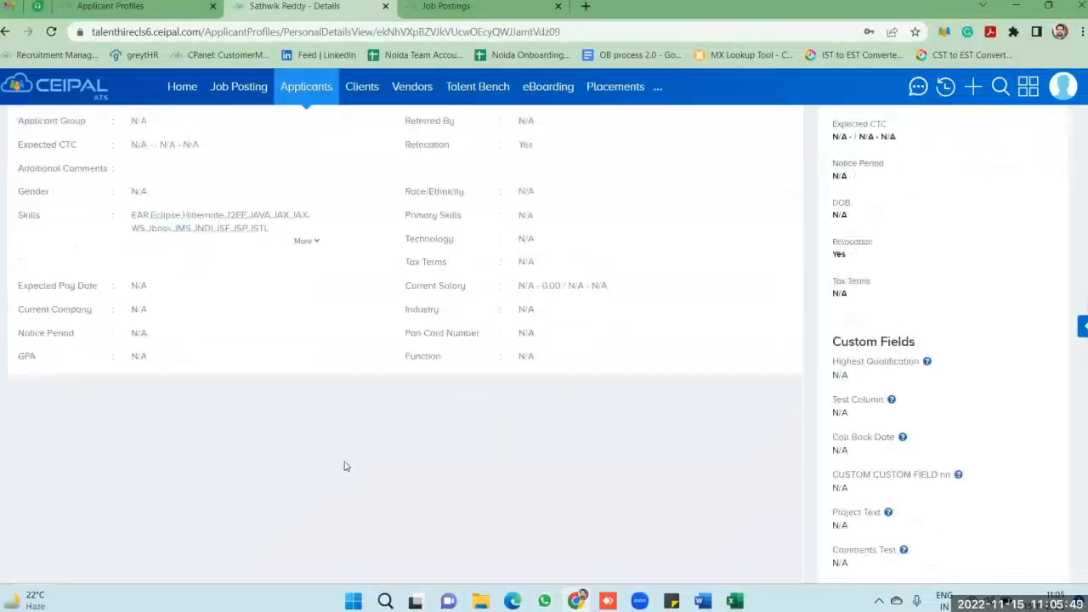
scroll(344, 466, "up", 5)
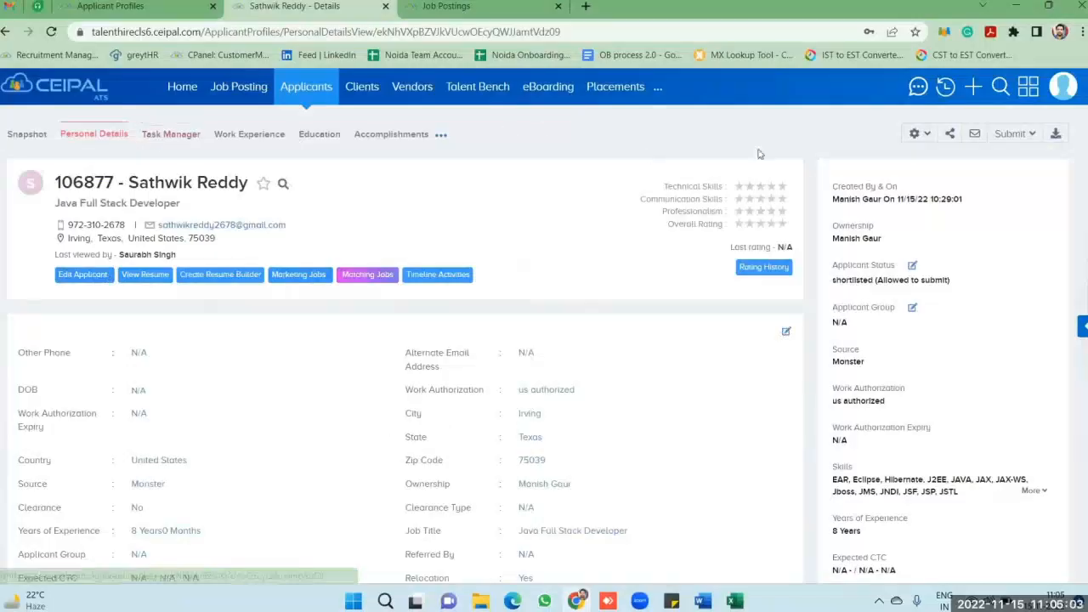
Review the Global Actions available for the applicant, including blacklisting and deactivating email merge
left_click(916, 134)
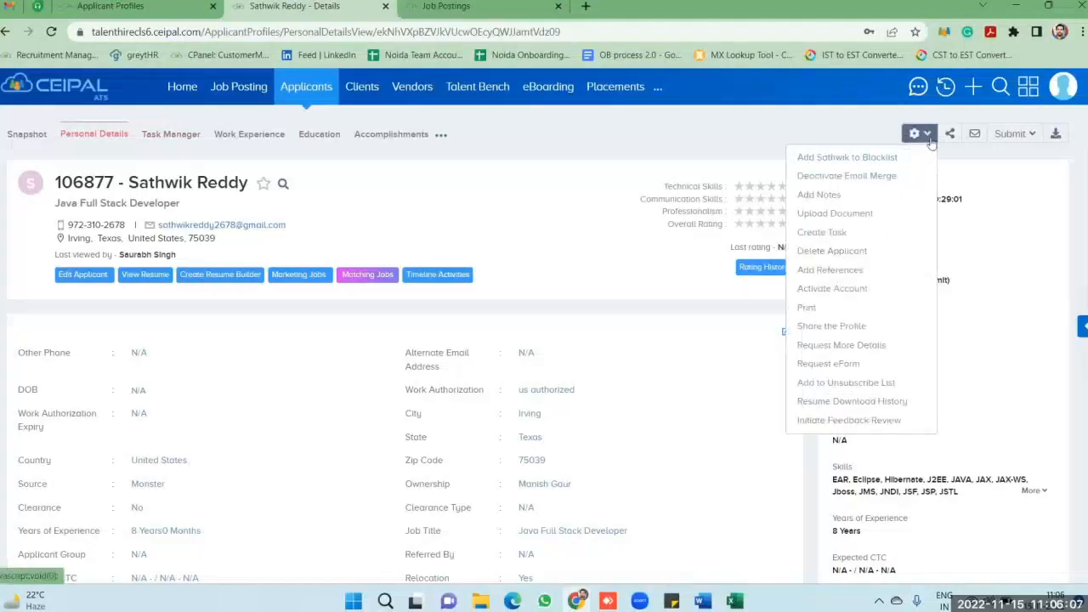
left_click(930, 137)
left_click(930, 137)
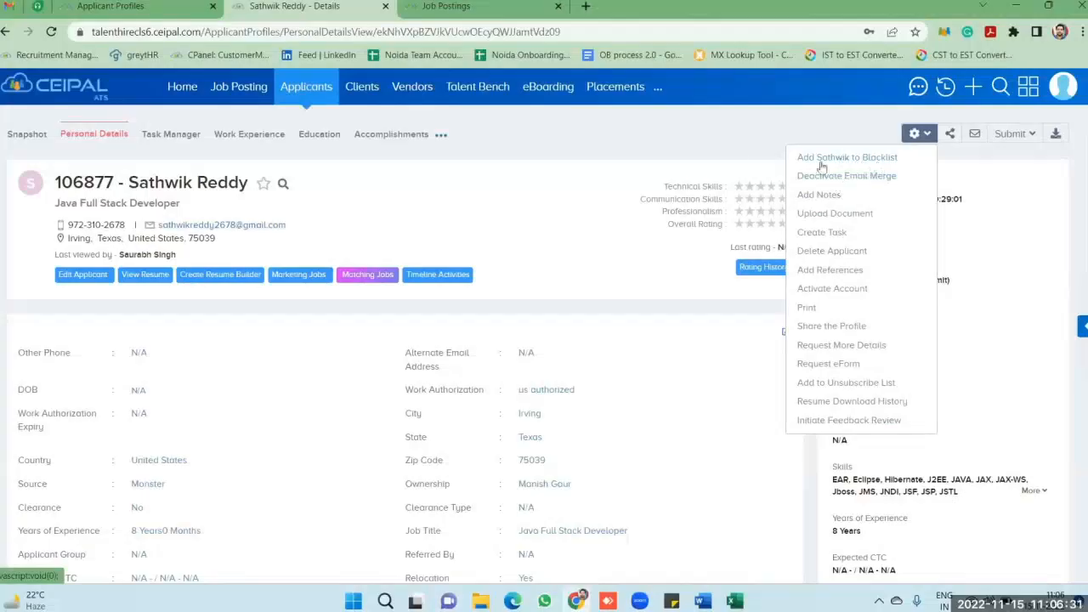
left_click(721, 160)
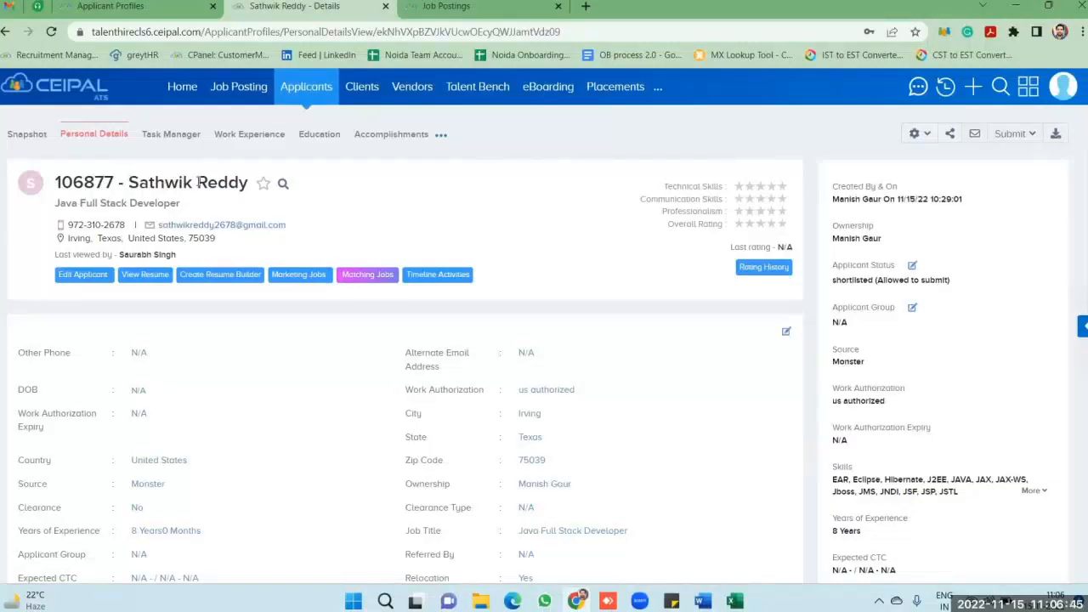
Start adding the applicant to the blacklist, switch the scope to Selected Clients, and cancel the entry
left_click(927, 136)
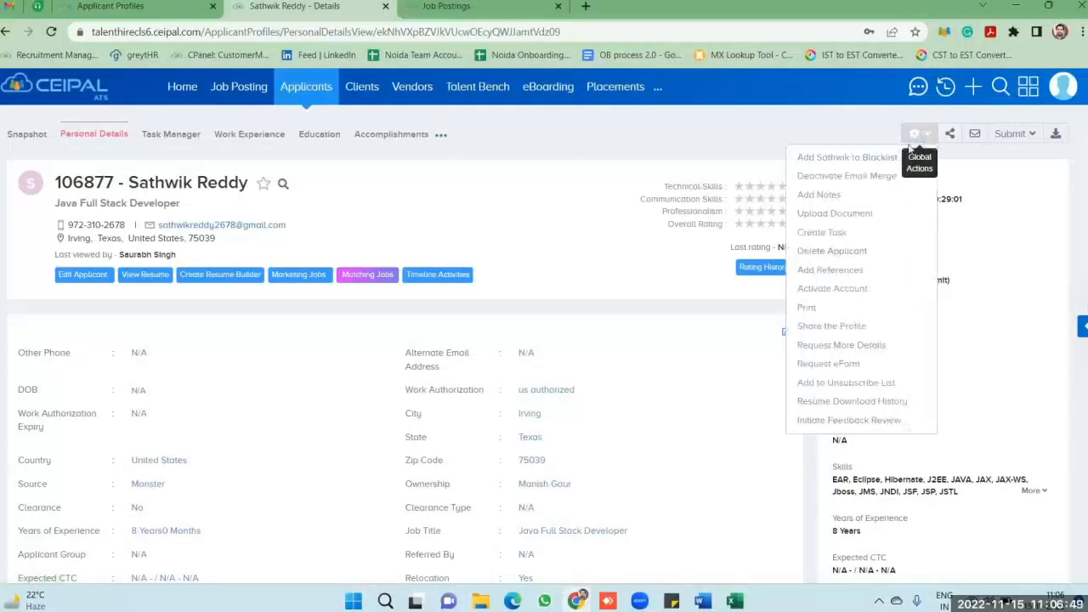
left_click(861, 162)
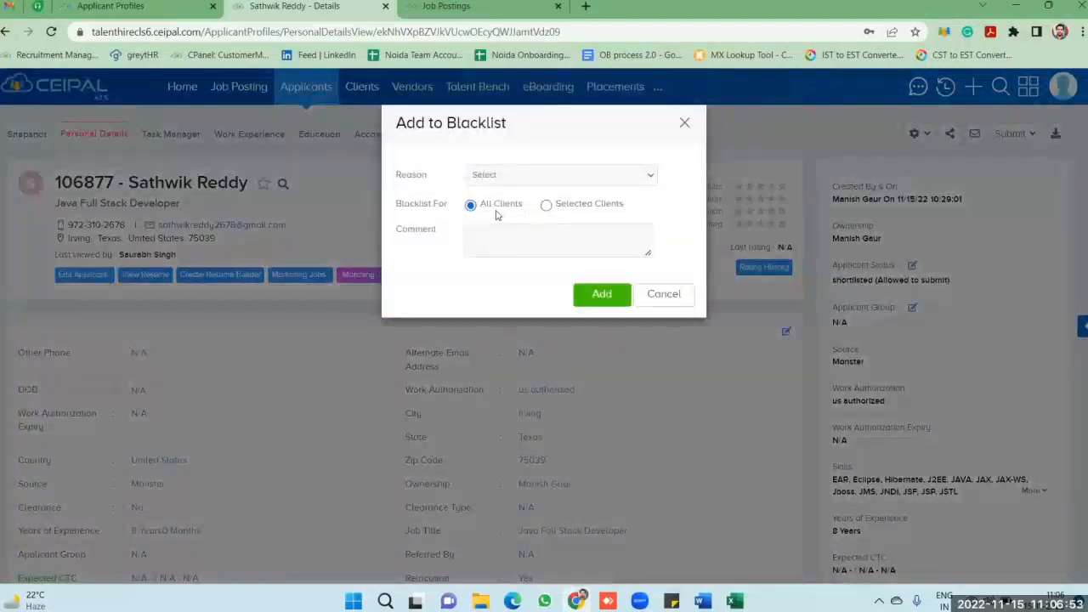
left_click(547, 204)
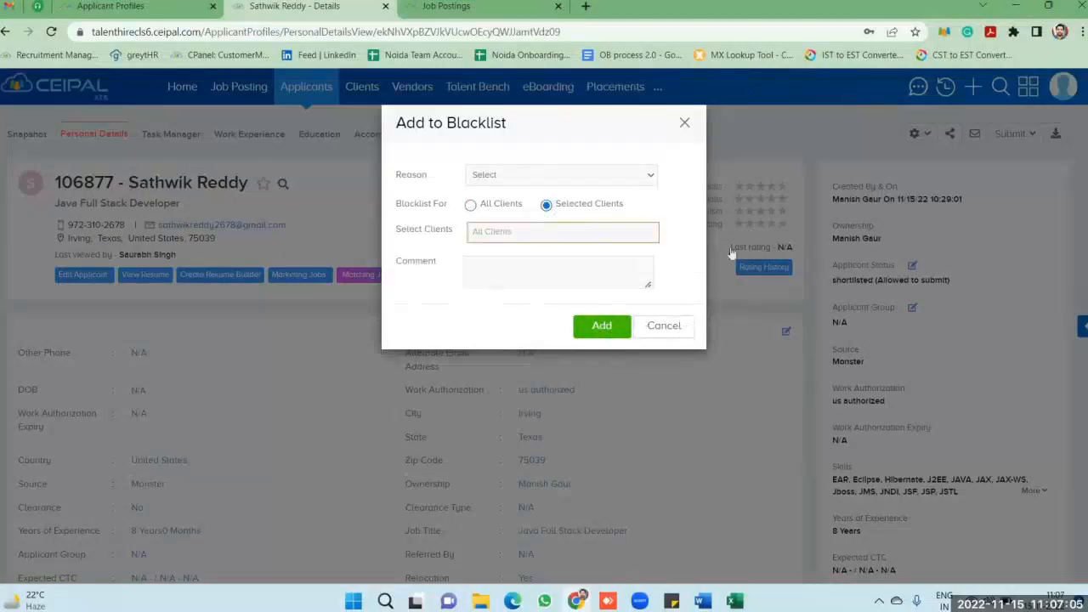
left_click(679, 327)
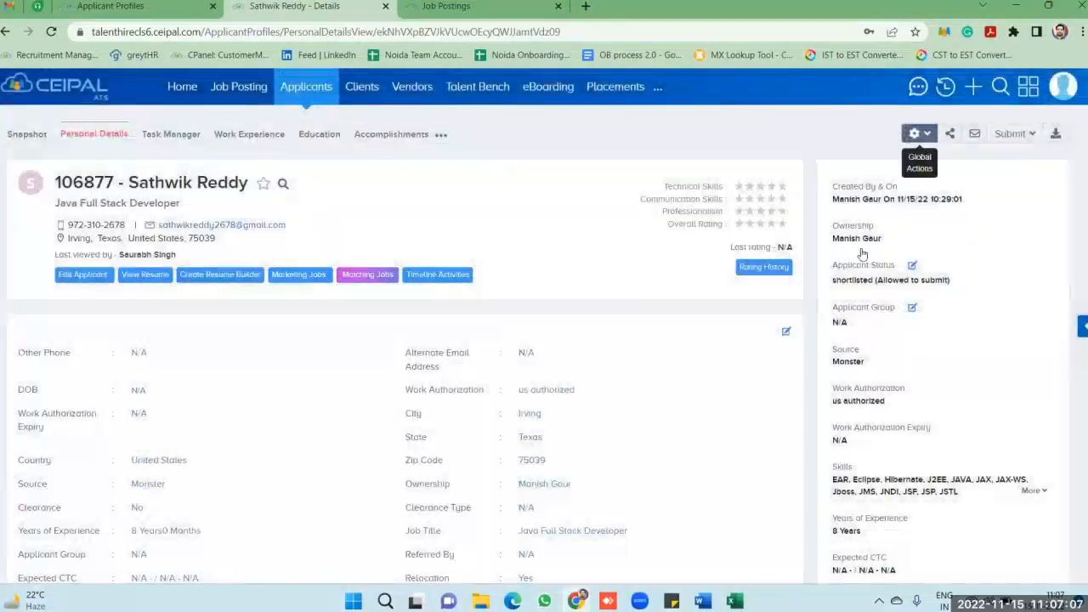
Look over the remaining Global Actions, and return to the applicant's Snapshot to review the contact details, notes and documents
left_click(917, 133)
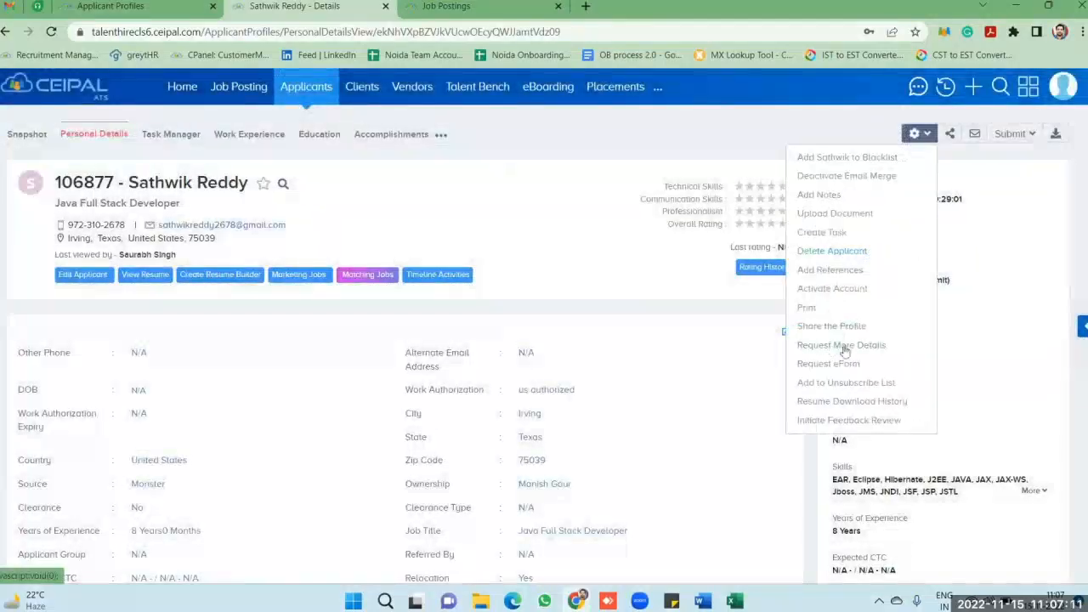
left_click(720, 307)
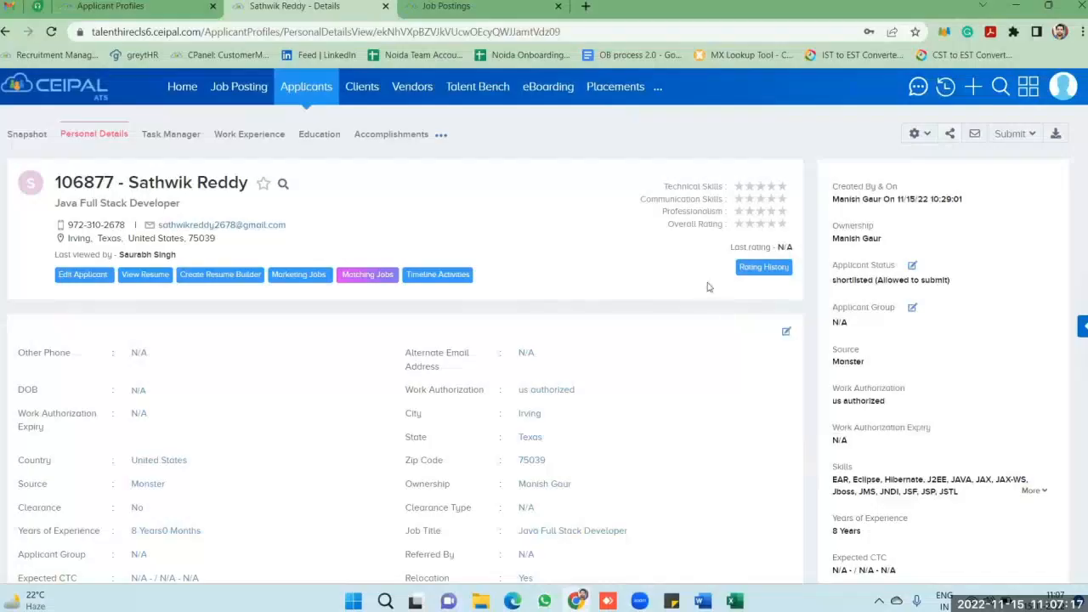
left_click(27, 134)
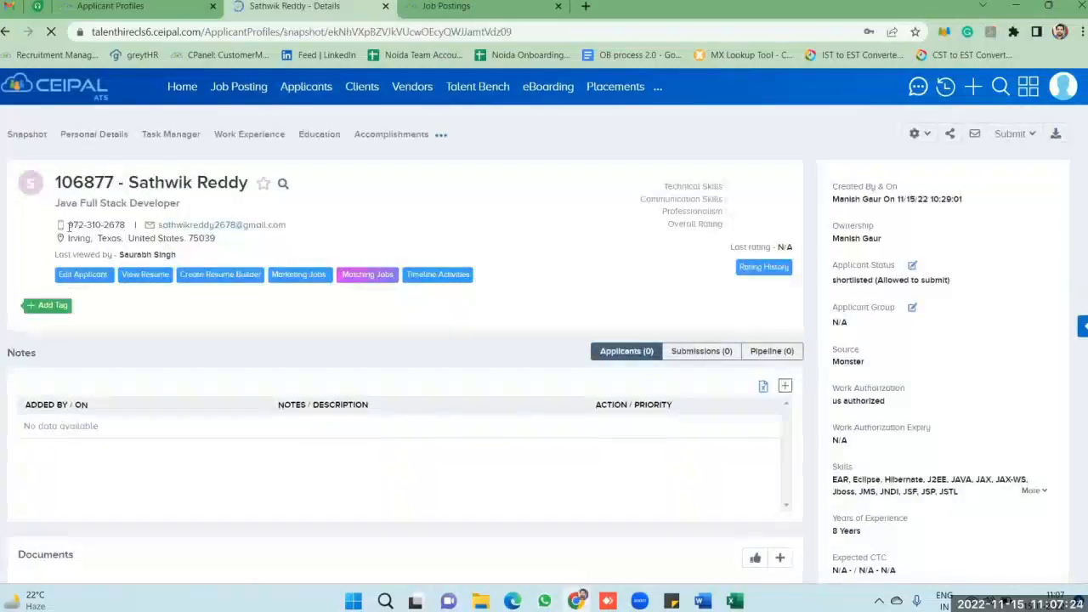
left_click_drag(68, 225, 149, 225)
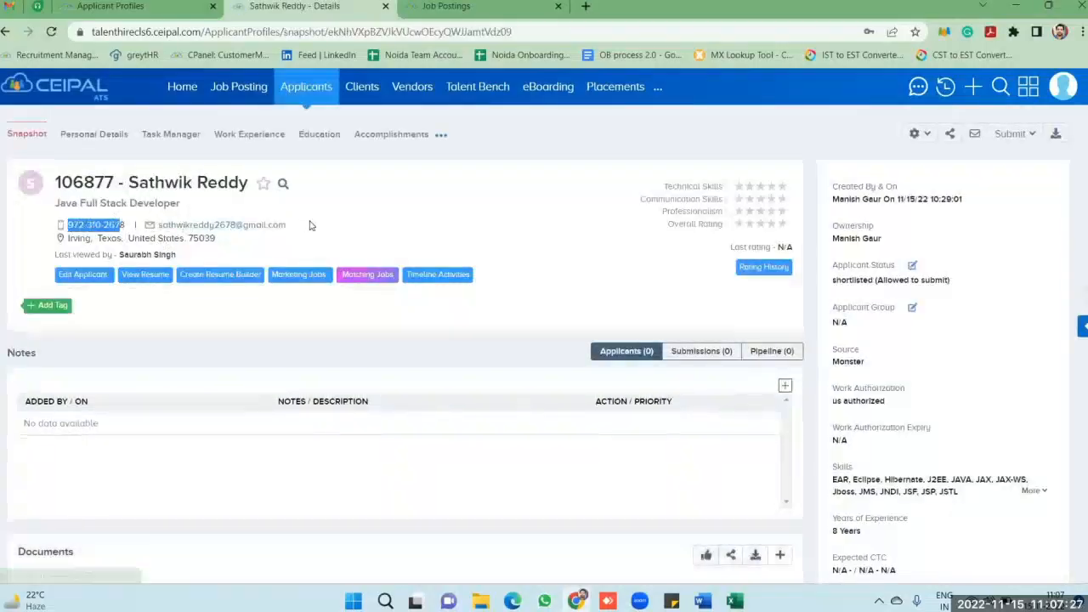
scroll(237, 389, "down", 2)
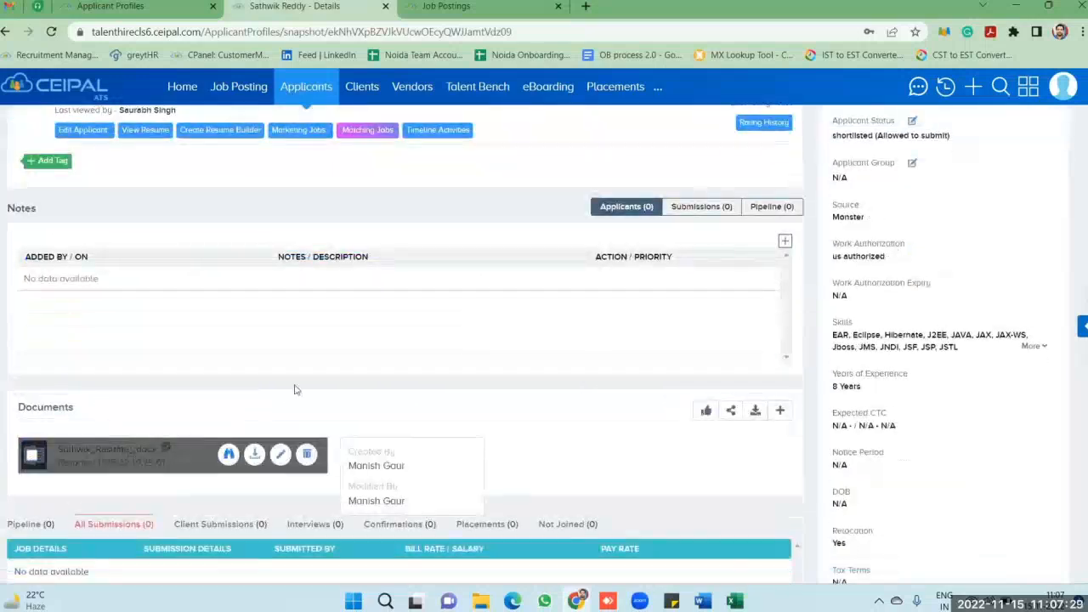
scroll(328, 364, "up", 2)
left_click(517, 153)
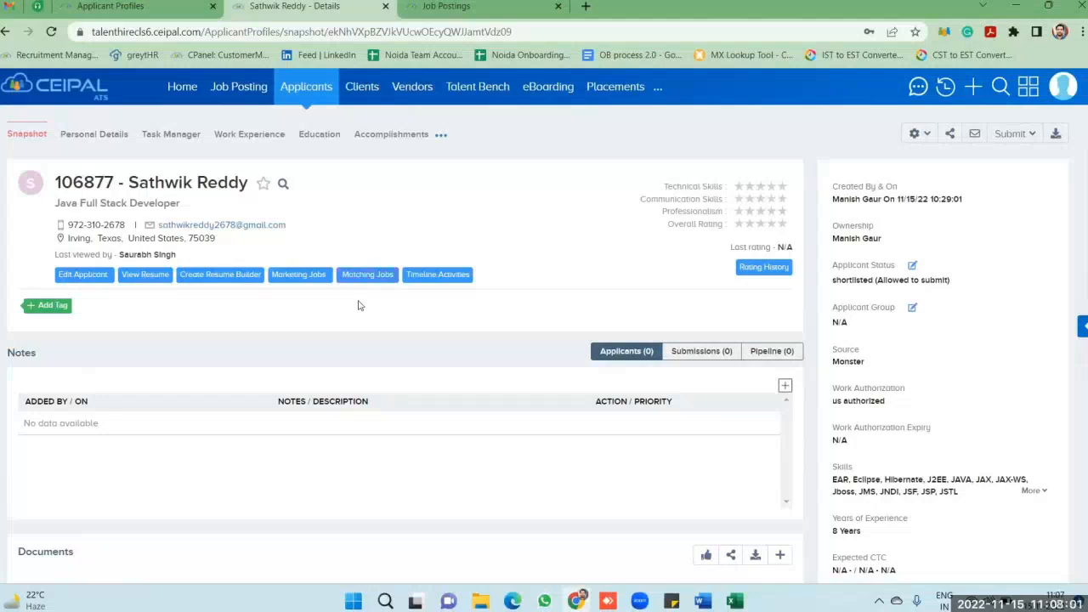
scroll(366, 314, "down", 1)
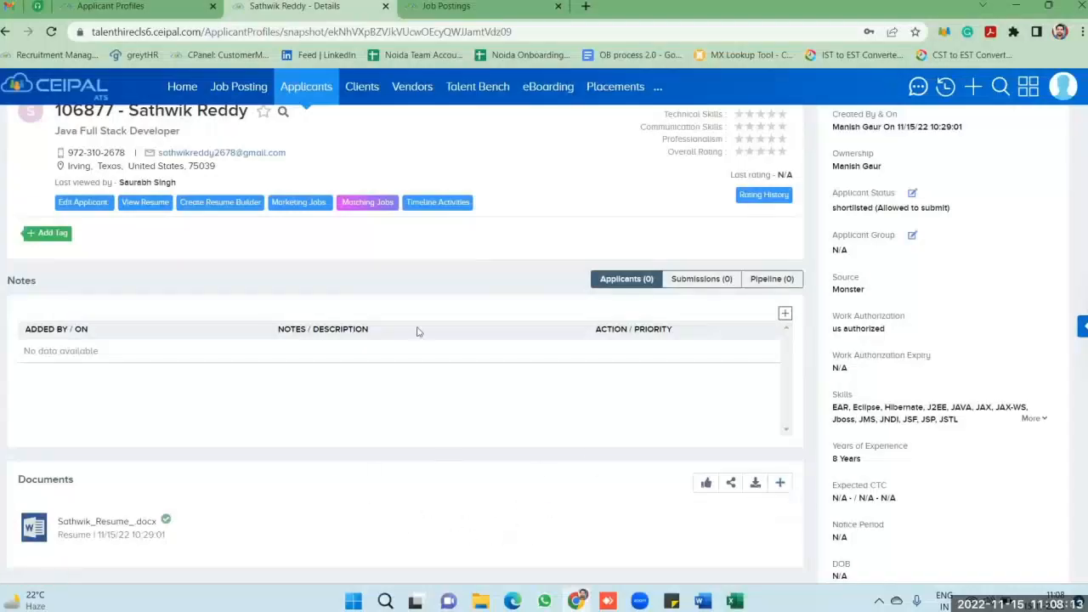
scroll(428, 328, "up", 2)
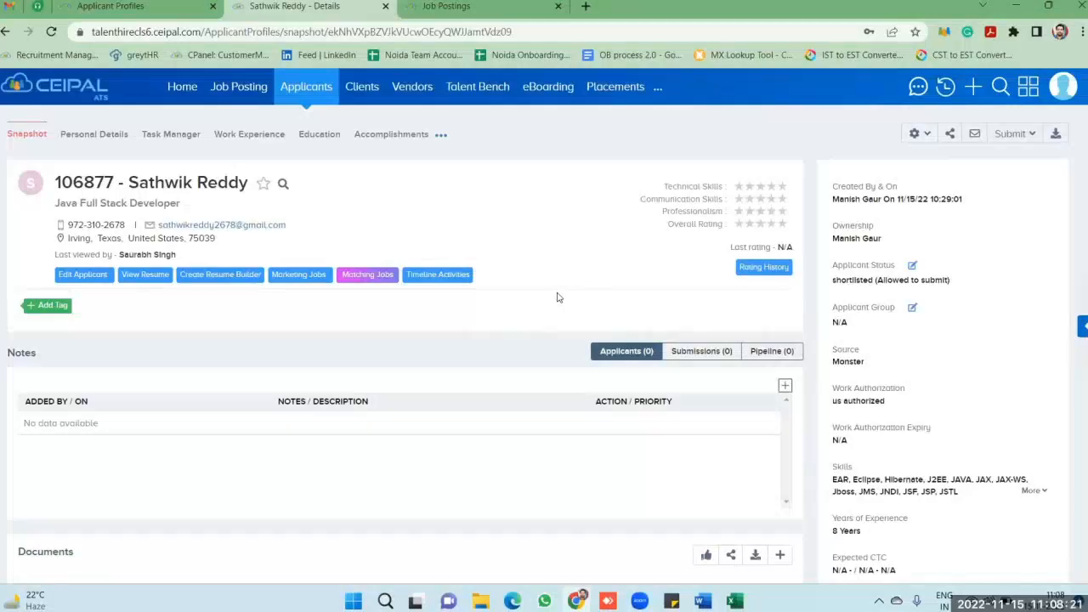
Start a request for more details from the applicant, clear all preselected fields, and select First Name, Middle Name and Experience
left_click(916, 135)
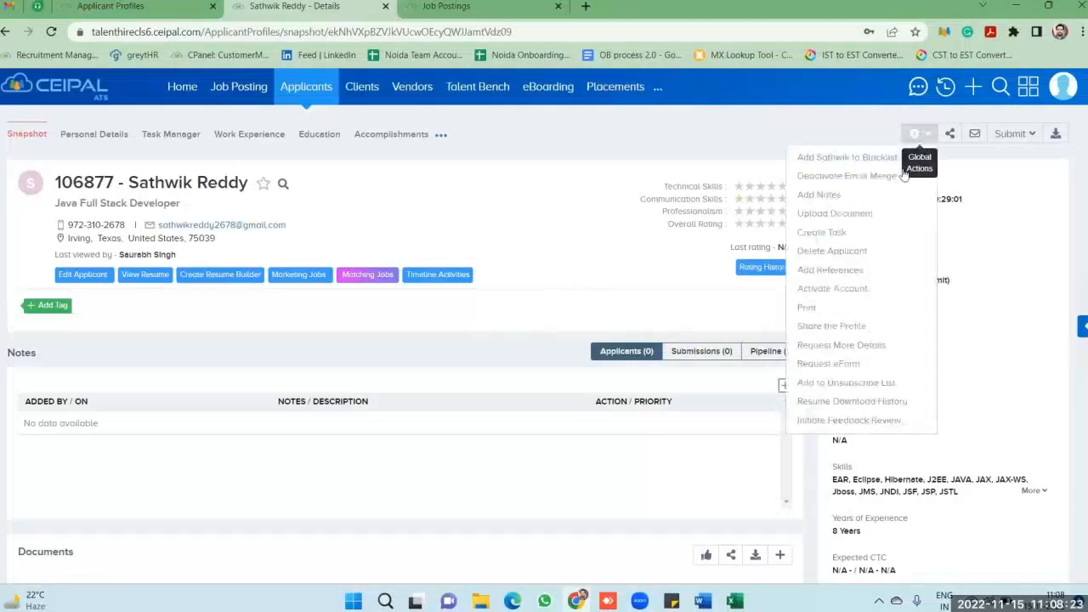
left_click(841, 346)
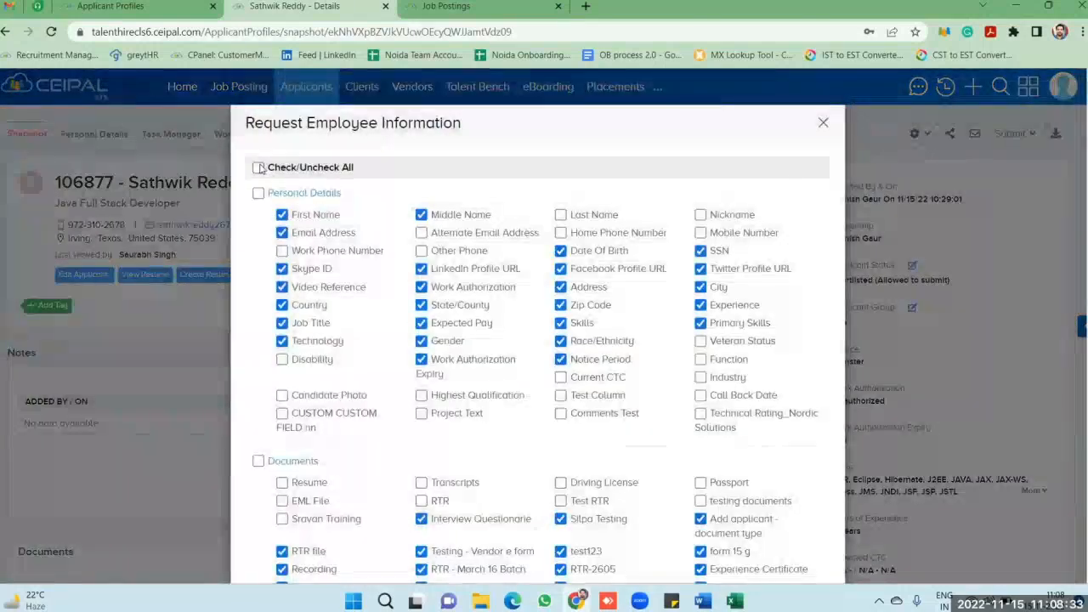
left_click(258, 167)
left_click(259, 167)
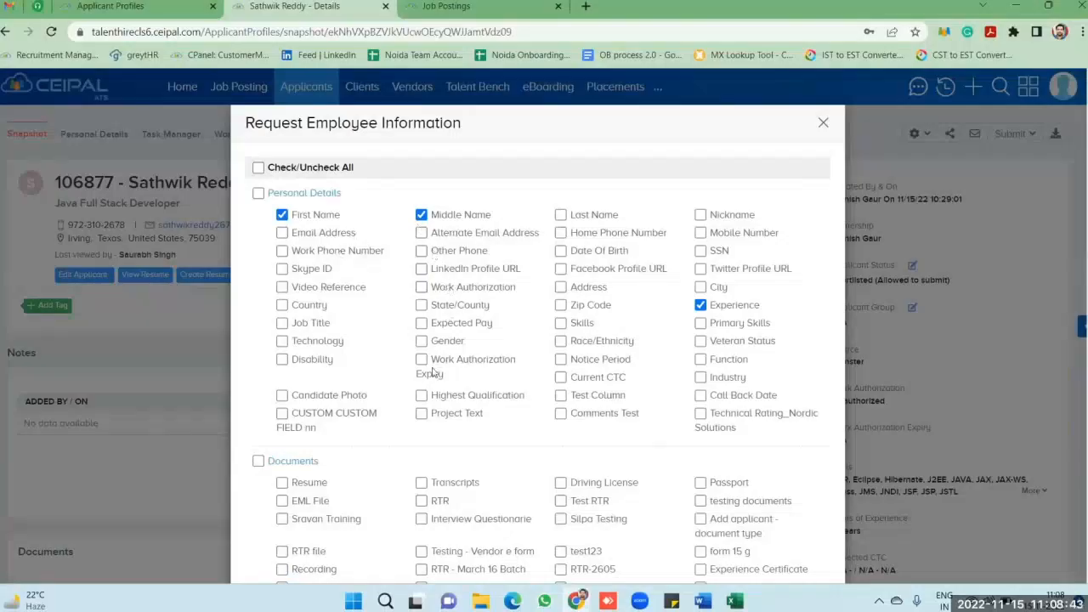
Select Passport, Driving License, Resume and RTR as the documents to request from the applicant
scroll(432, 374, "down", 1)
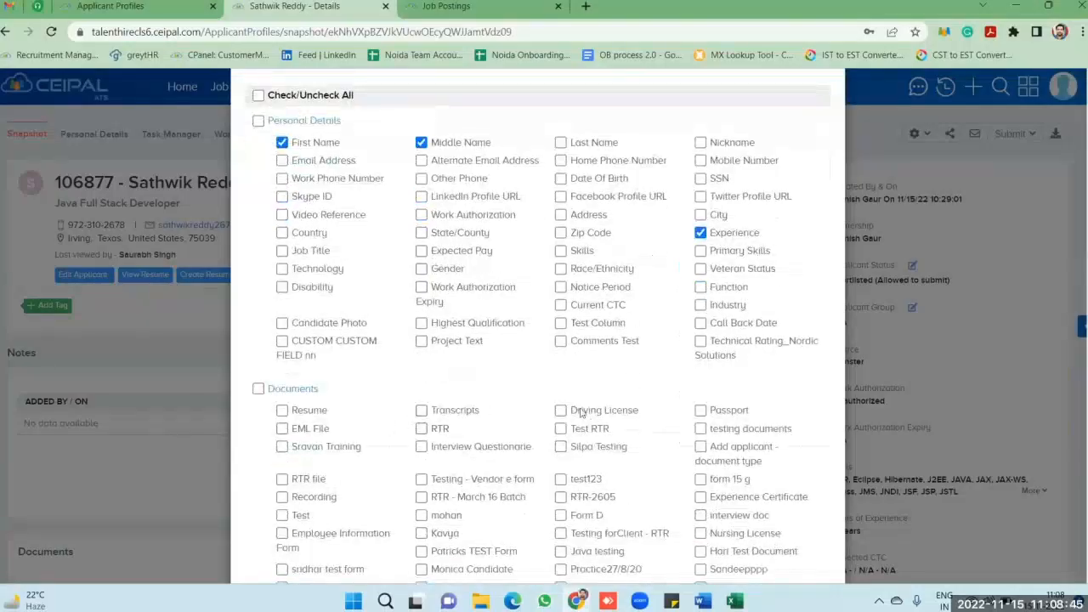
left_click(700, 412)
left_click(562, 412)
left_click(283, 411)
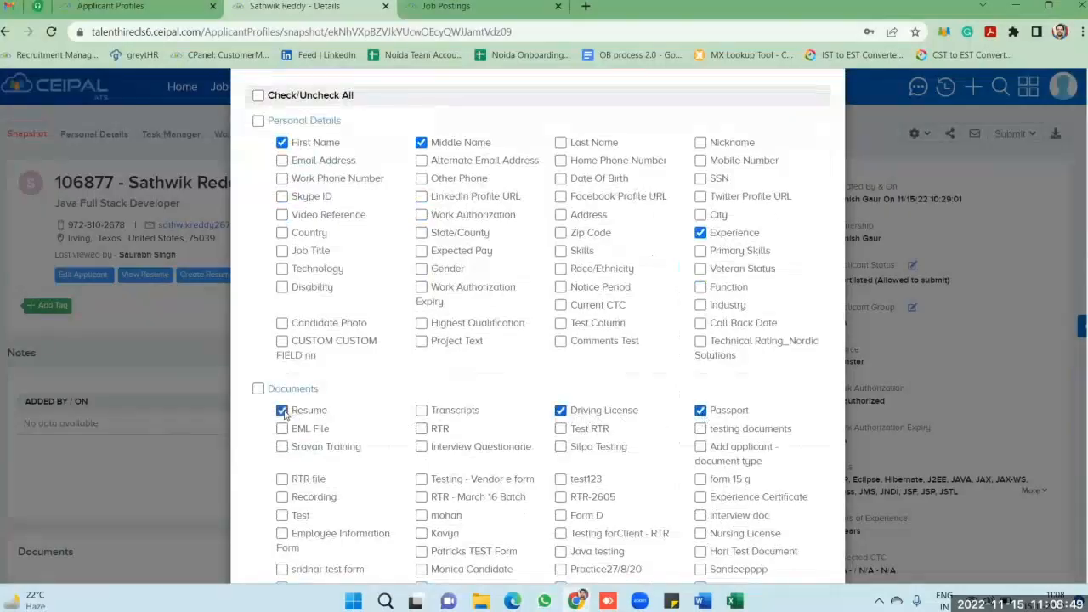
left_click(422, 429)
scroll(545, 386, "down", 2)
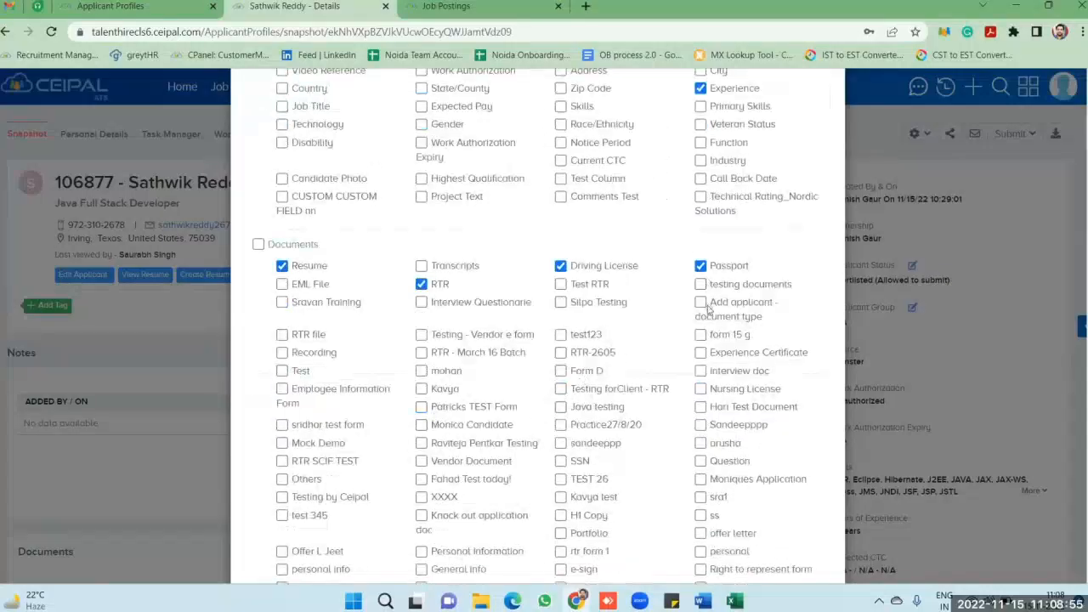
scroll(706, 311, "down", 1)
scroll(704, 323, "down", 10)
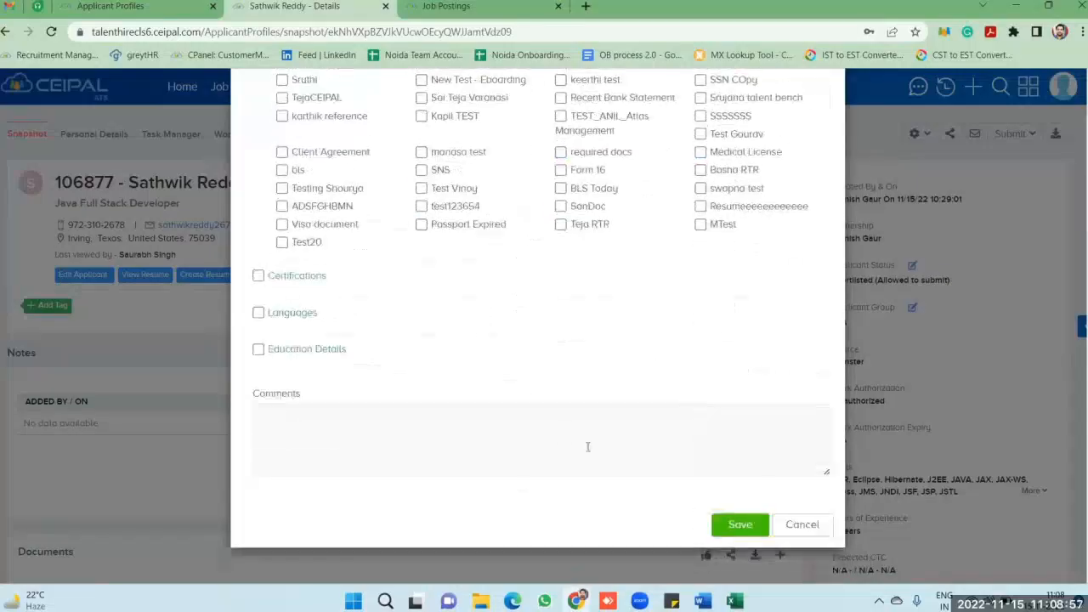
Save the selected request fields, examine the update-details link in the email preview, and cancel sending the email
left_click(741, 527)
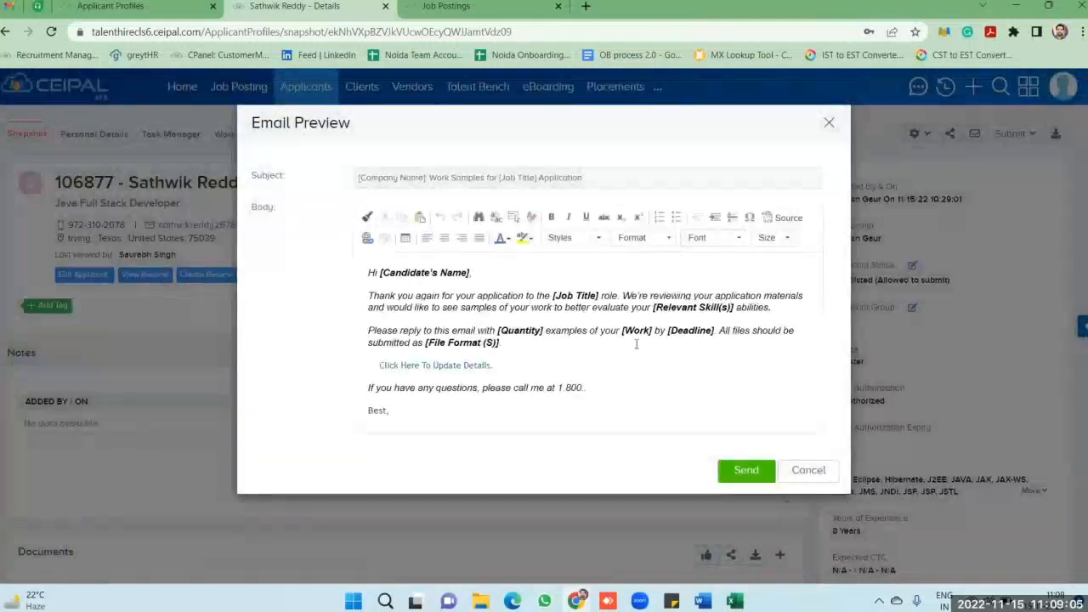
triple_click(429, 366)
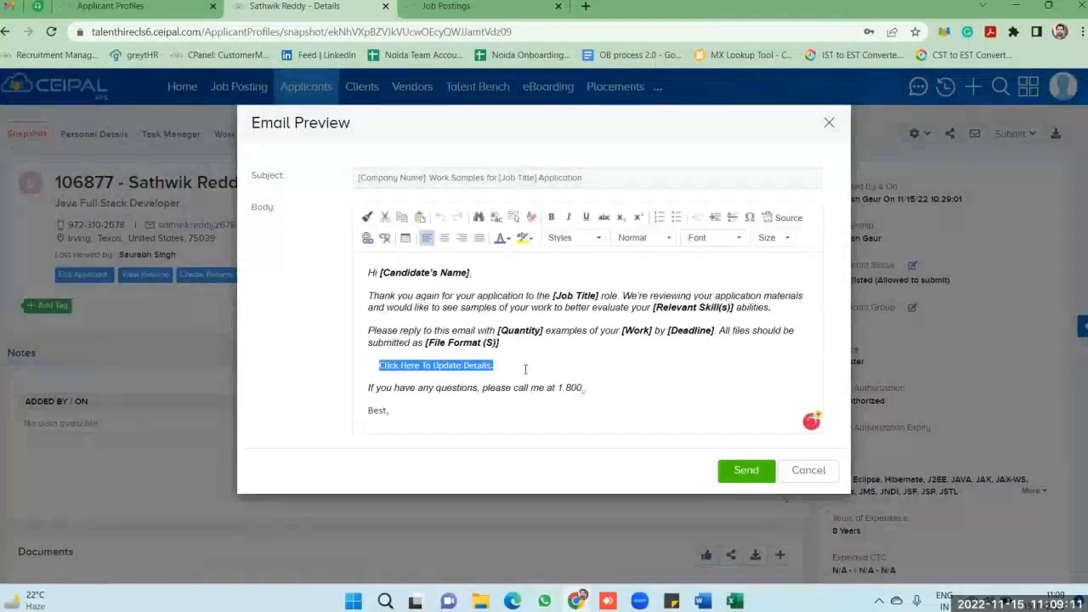
left_click(524, 369)
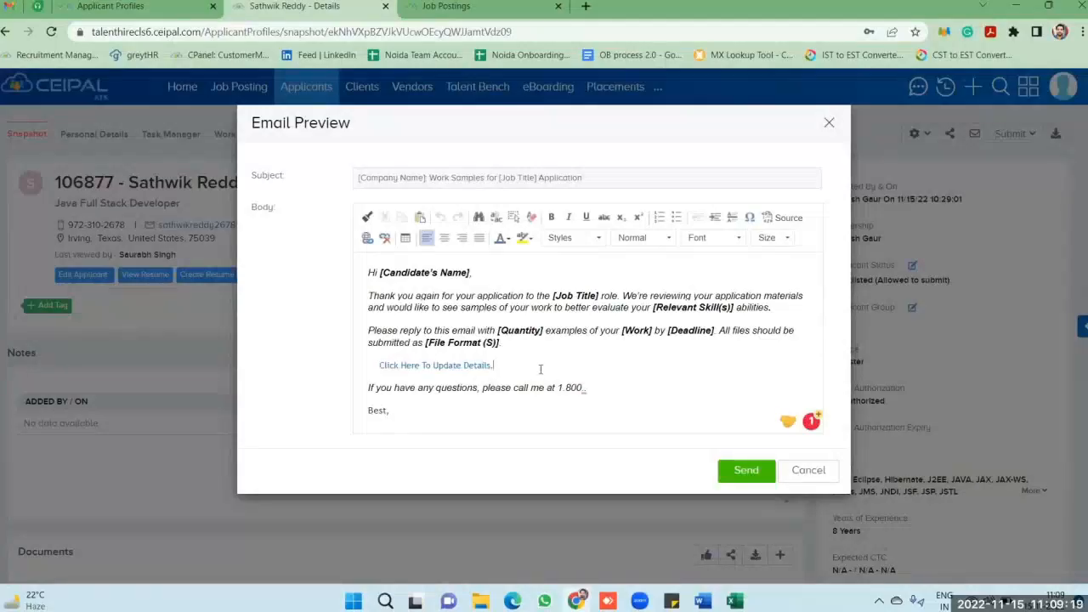
left_click(809, 470)
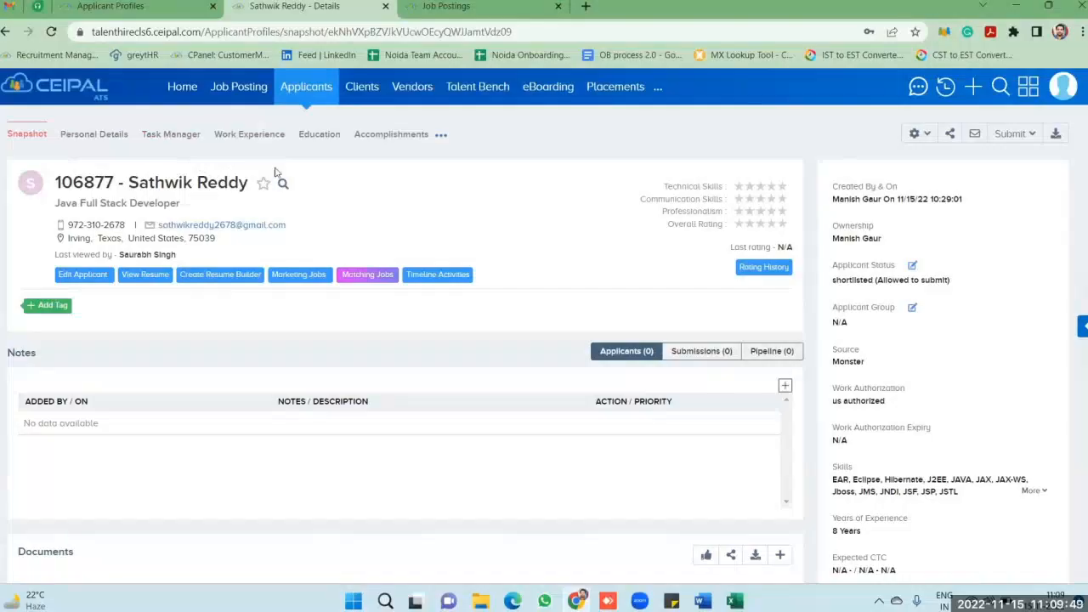
Check the documents pending for verification on the applicant's Snapshot and return to the regular document list
scroll(384, 263, "down", 1)
scroll(383, 264, "down", 1)
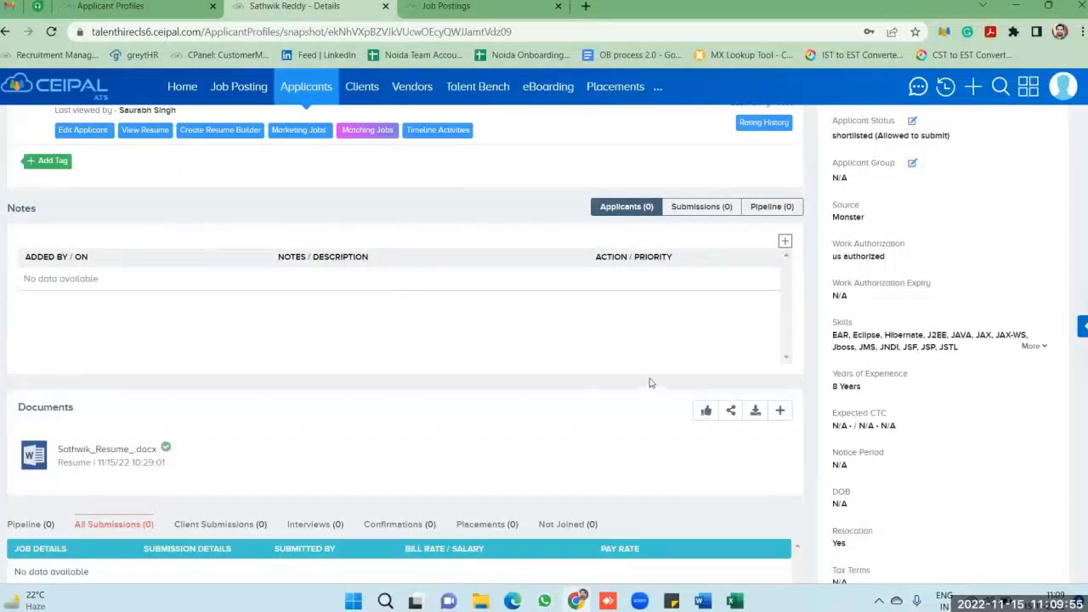
left_click(706, 412)
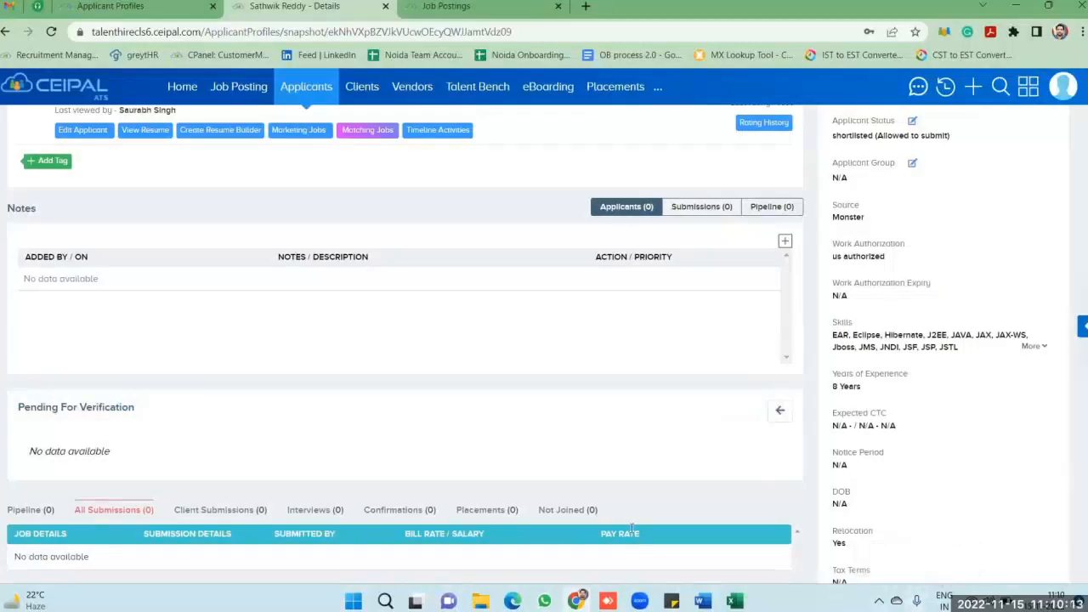
left_click(777, 412)
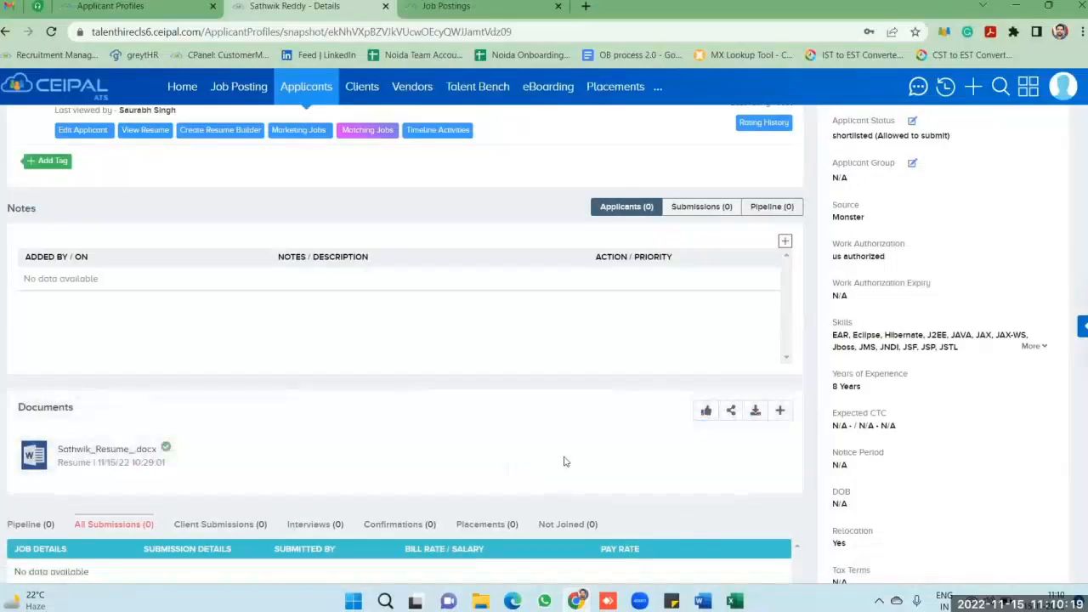
scroll(564, 462, "up", 2)
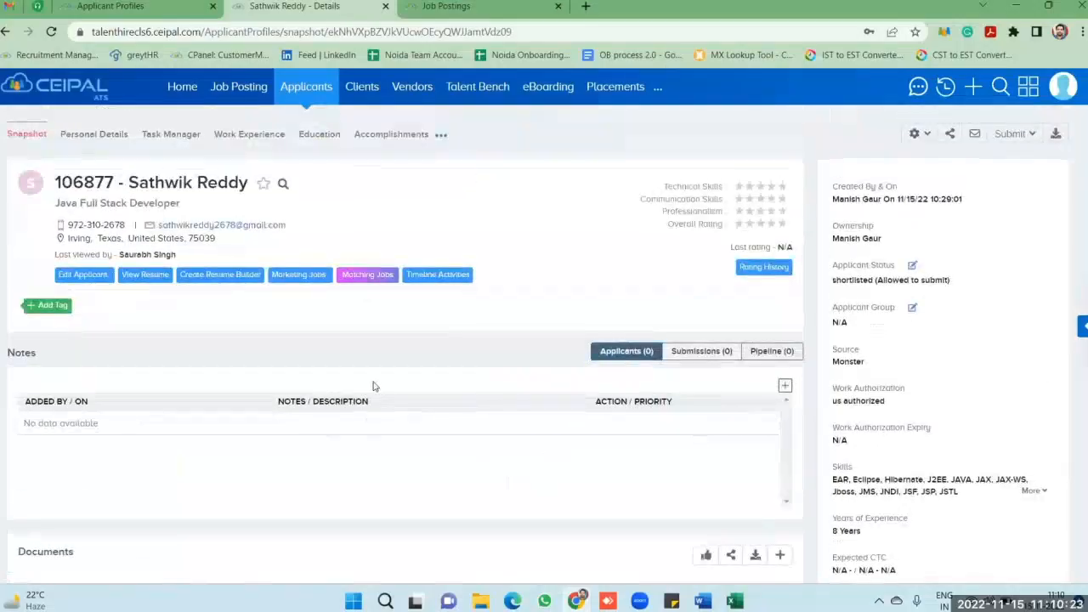
Look over the applicant's Global Actions and documents again, and close the action list without choosing anything
left_click(916, 133)
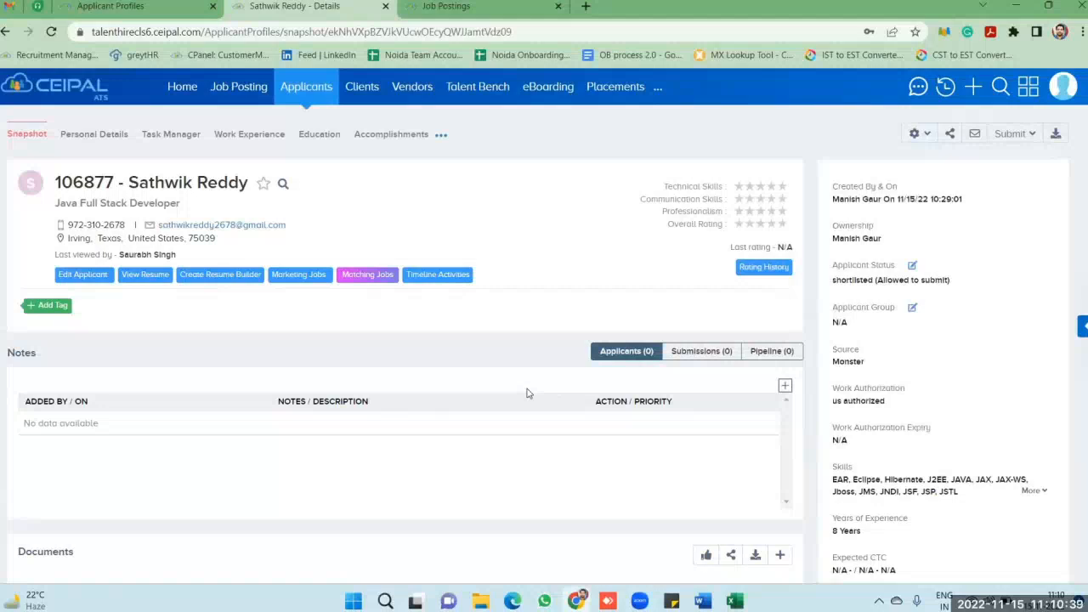
scroll(456, 492, "down", 1)
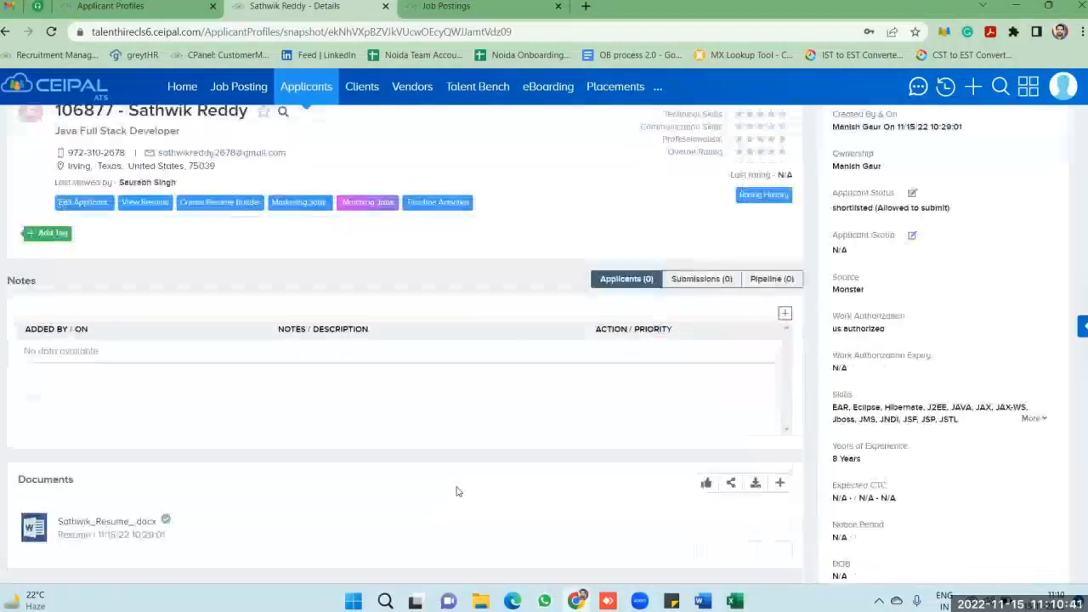
mouse_move(328, 532)
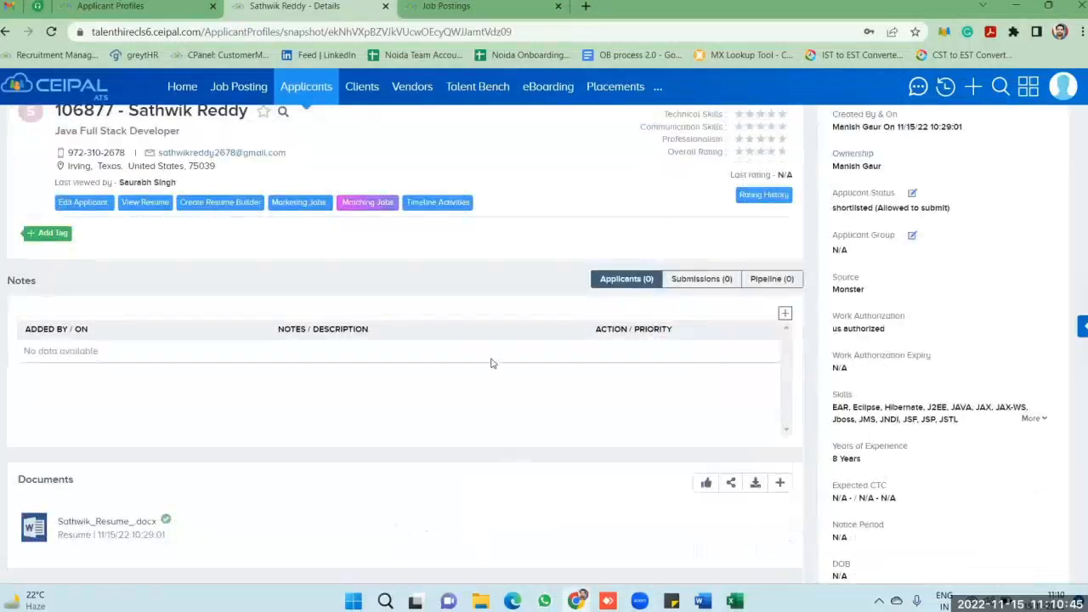
scroll(490, 363, "up", 1)
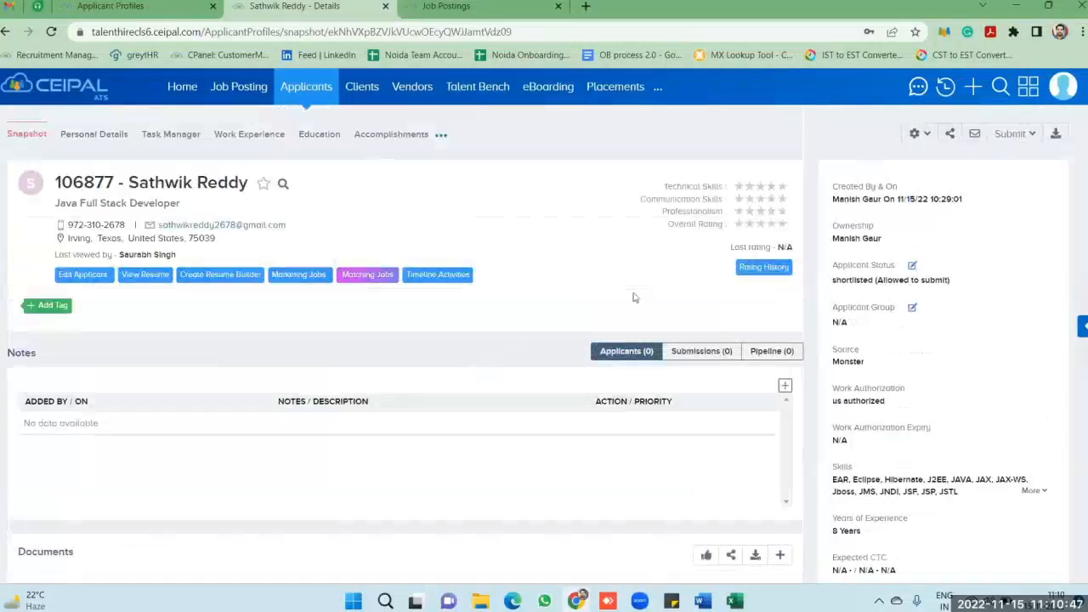
left_click(924, 142)
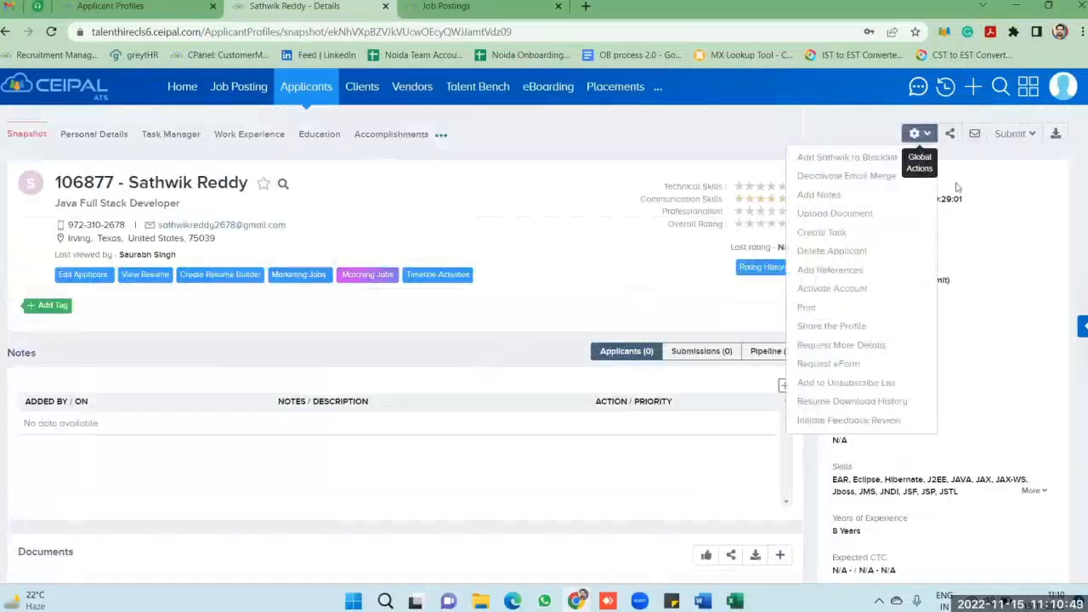
left_click(1023, 179)
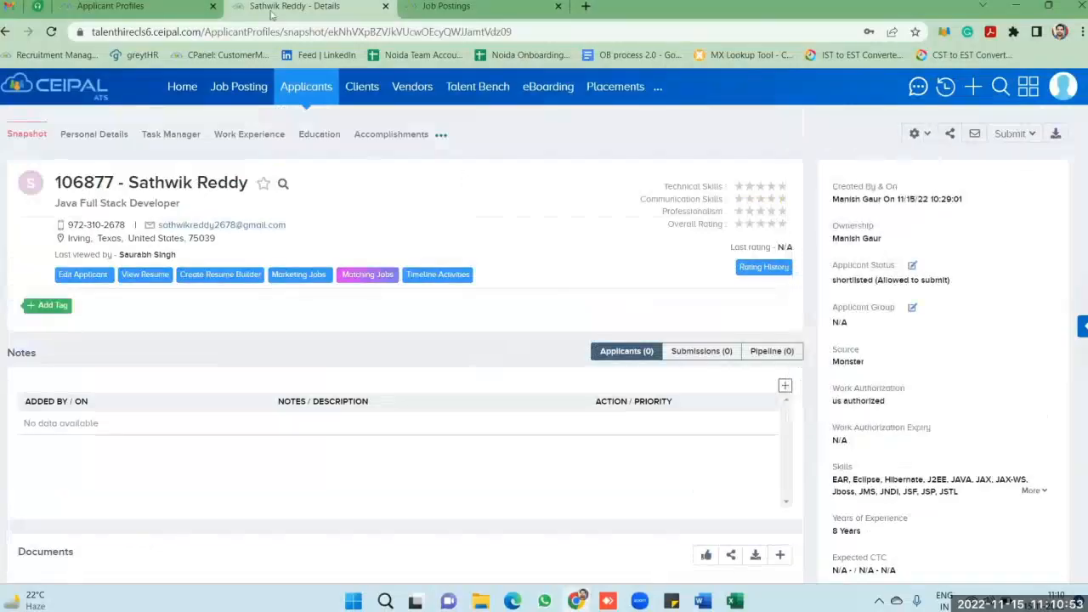
Open the JPC-269 Senior PHP Developer Lead posting in a new browser tab and view its submission options
left_click(473, 6)
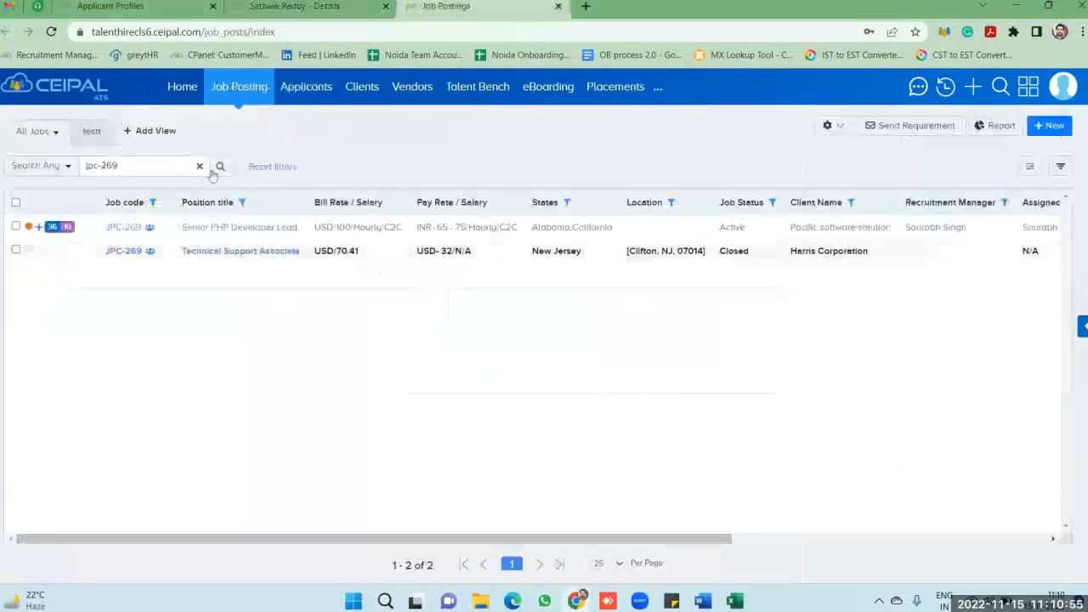
right_click(225, 229)
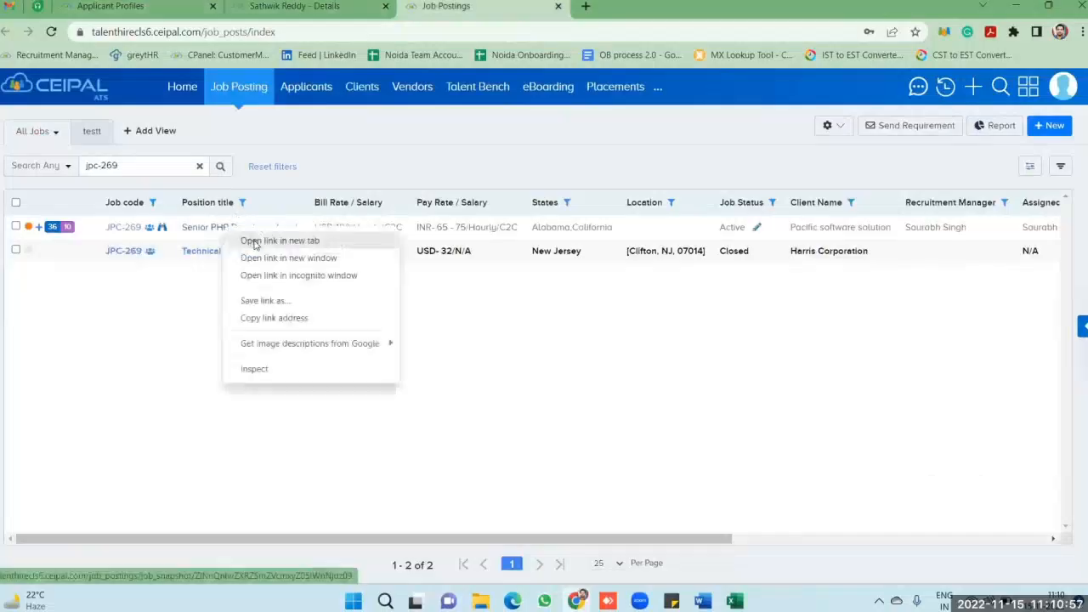
left_click(279, 241)
left_click(614, 6)
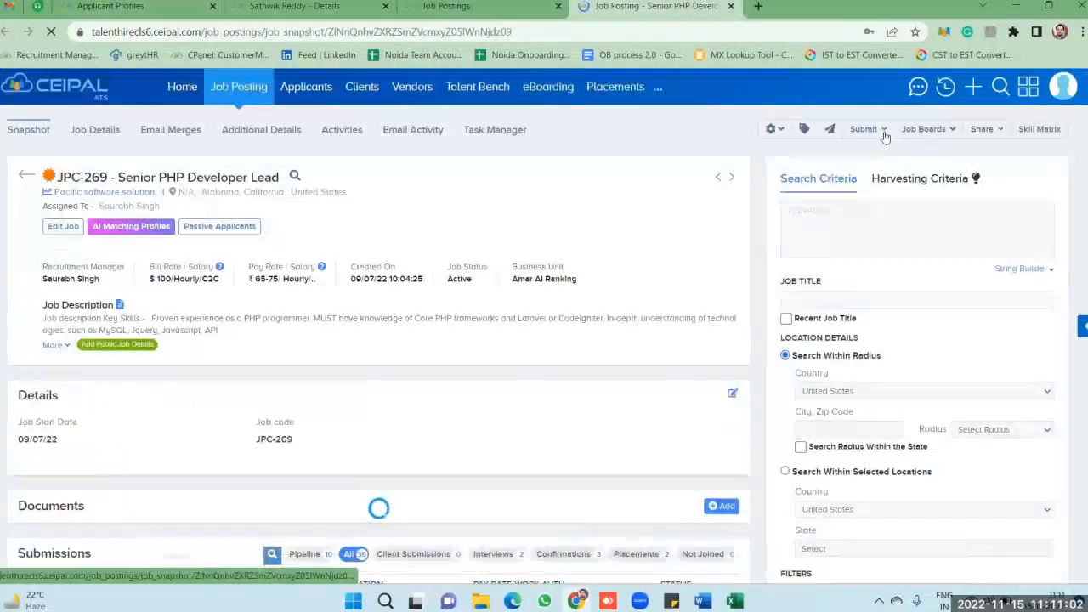
left_click(884, 134)
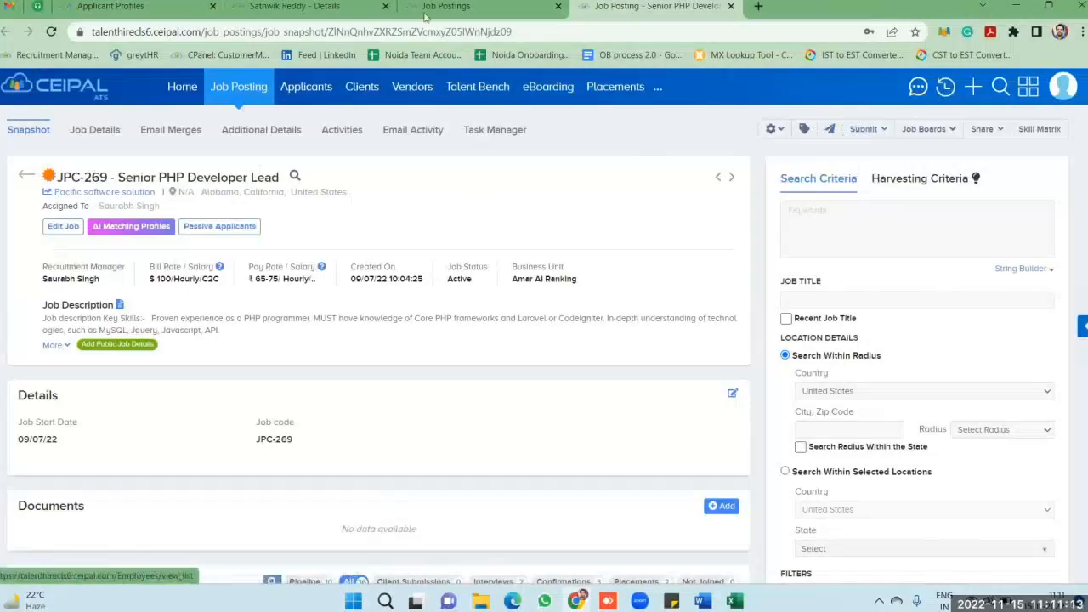
Return to the applicant's profile and review its submission options, checking the job posting list for the target job
left_click(295, 6)
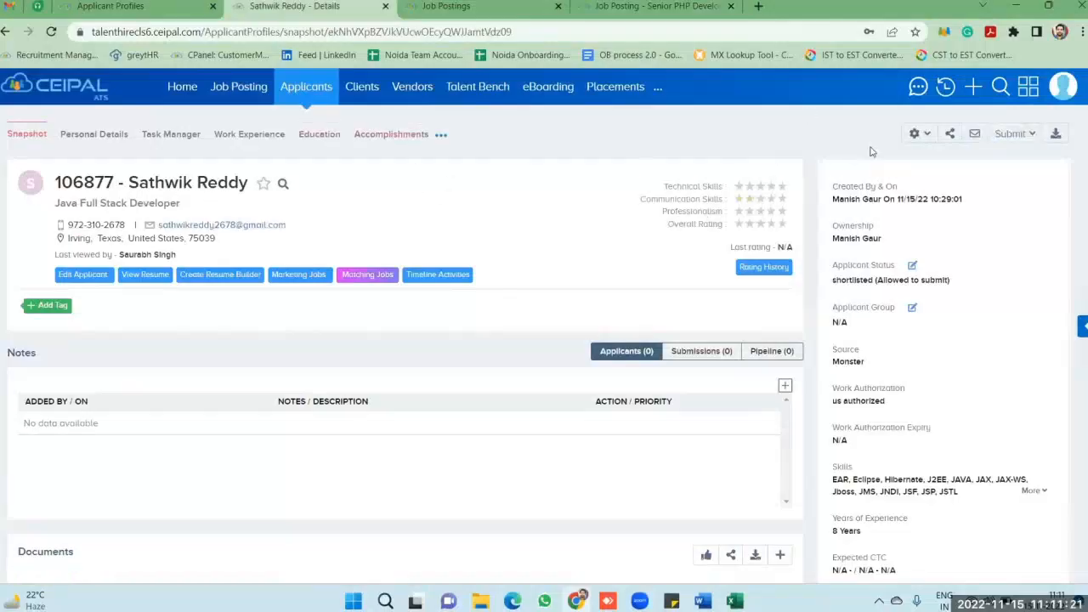
left_click(950, 136)
left_click(1033, 135)
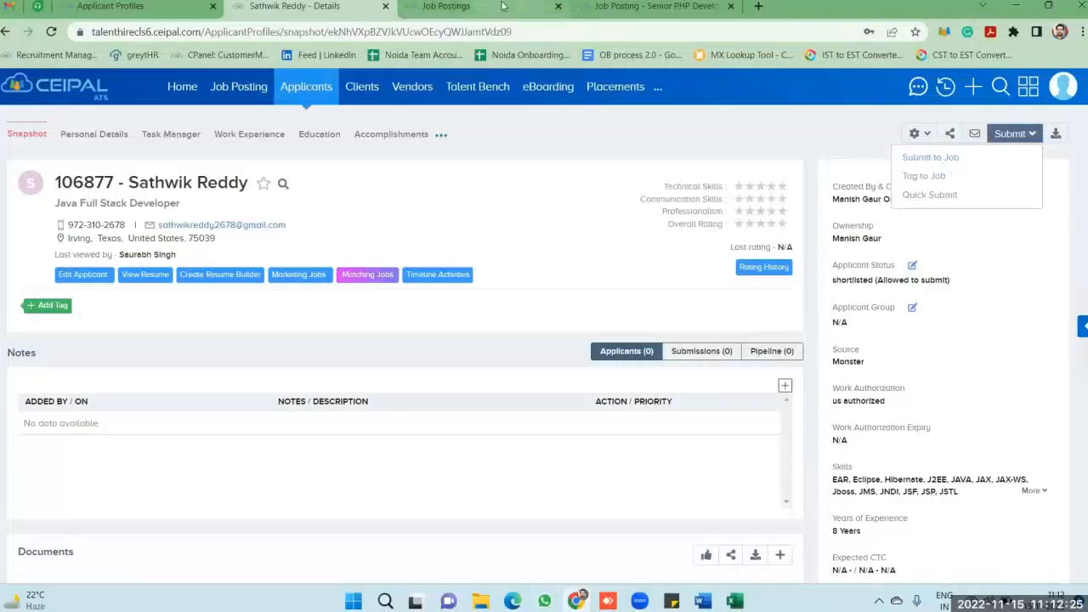
left_click(476, 7)
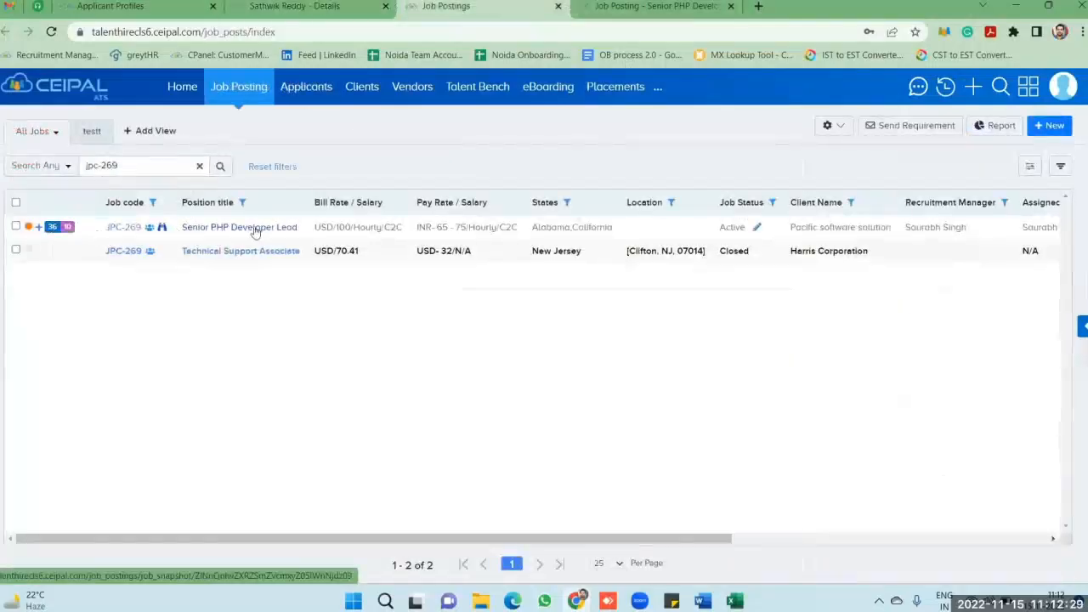
left_click(289, 6)
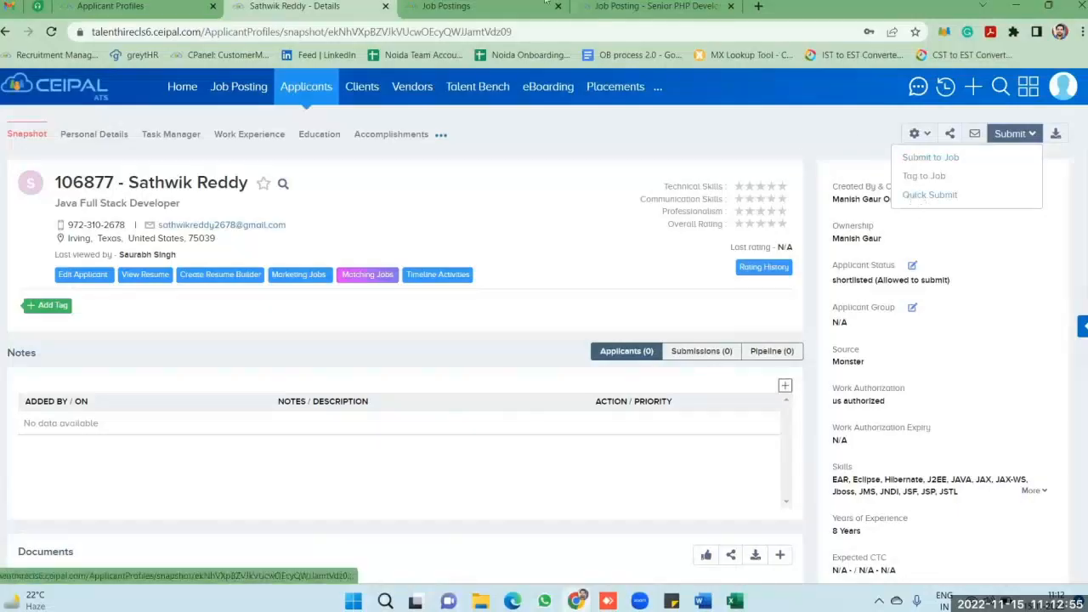
left_click(448, 6)
left_click(294, 7)
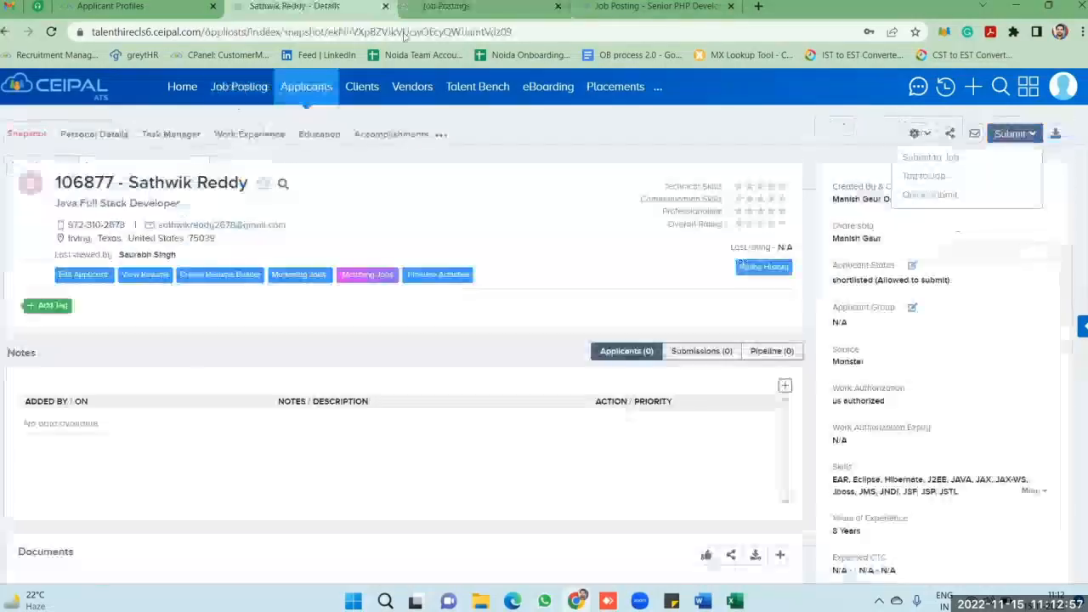
Start a Quick Submit for the applicant, select job JPC-269 Senior PHP Developer Lead, and look through the submission form
left_click(940, 194)
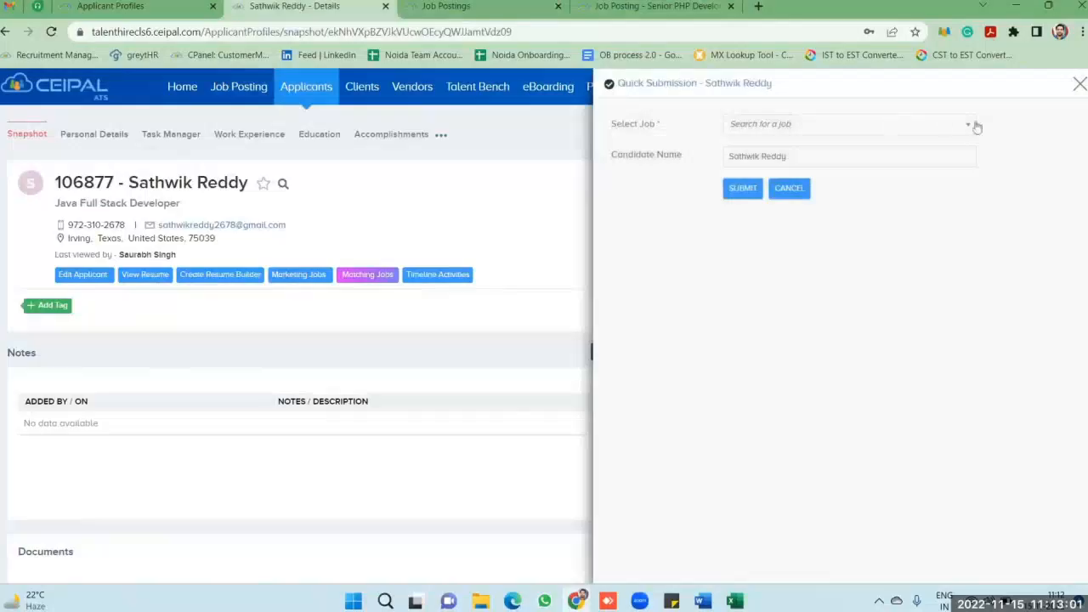
left_click(973, 130)
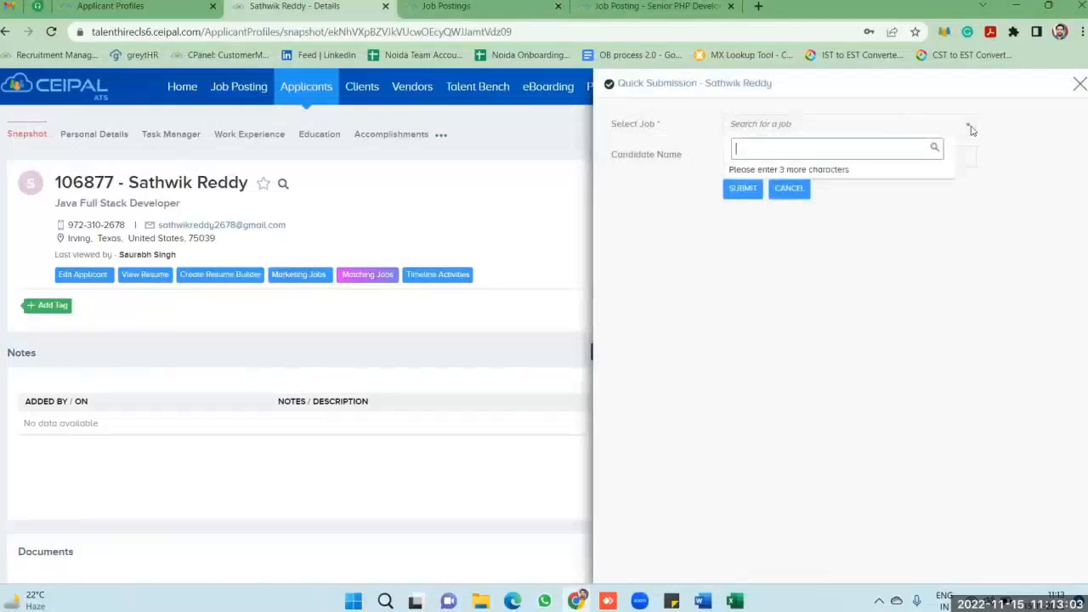
type("jpc-269")
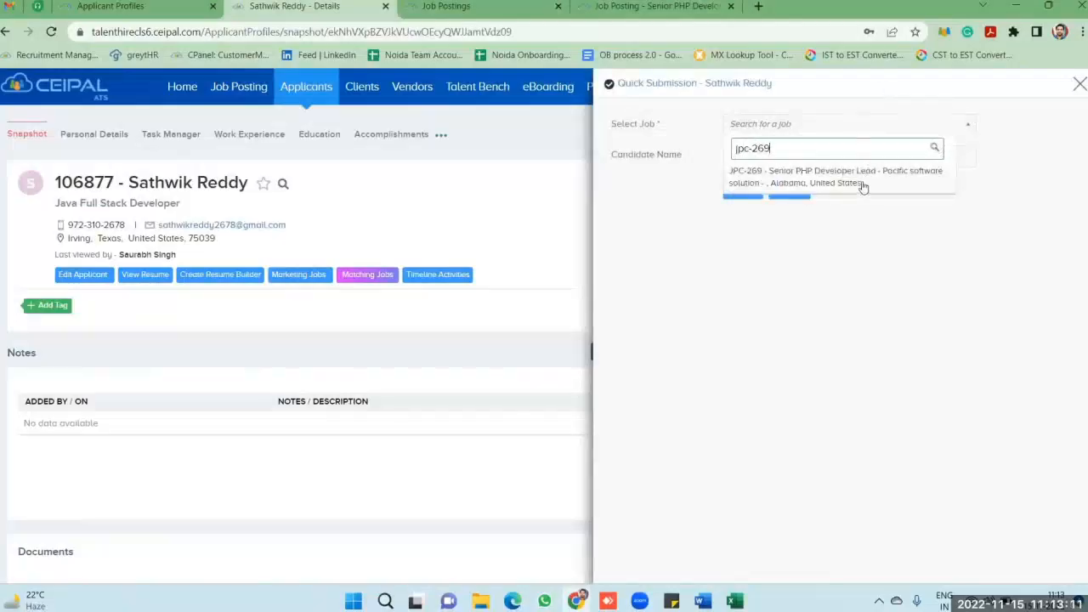
left_click(862, 186)
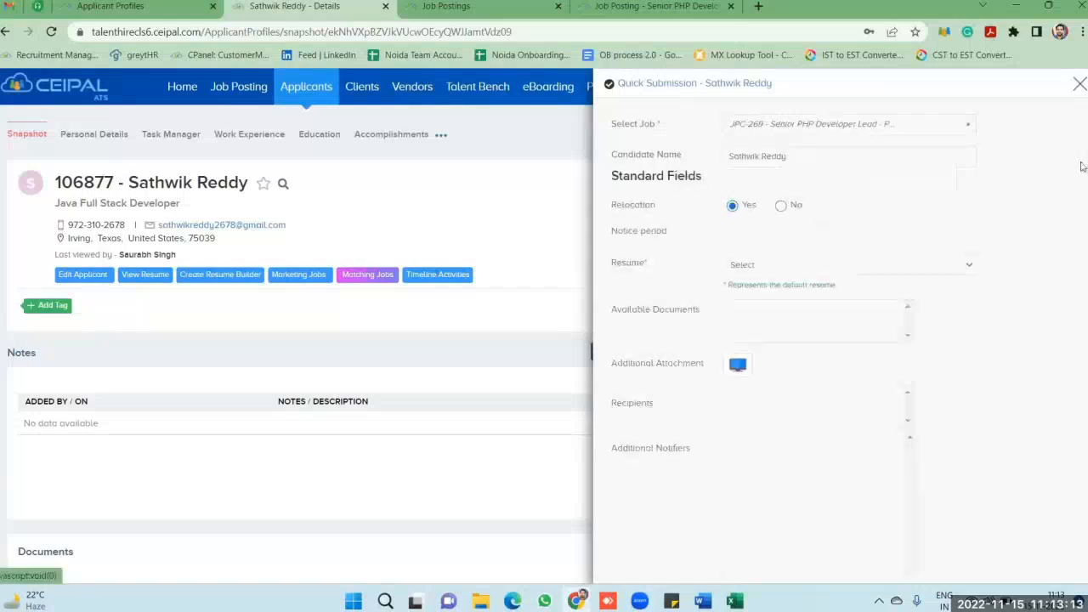
scroll(983, 364, "down", 4)
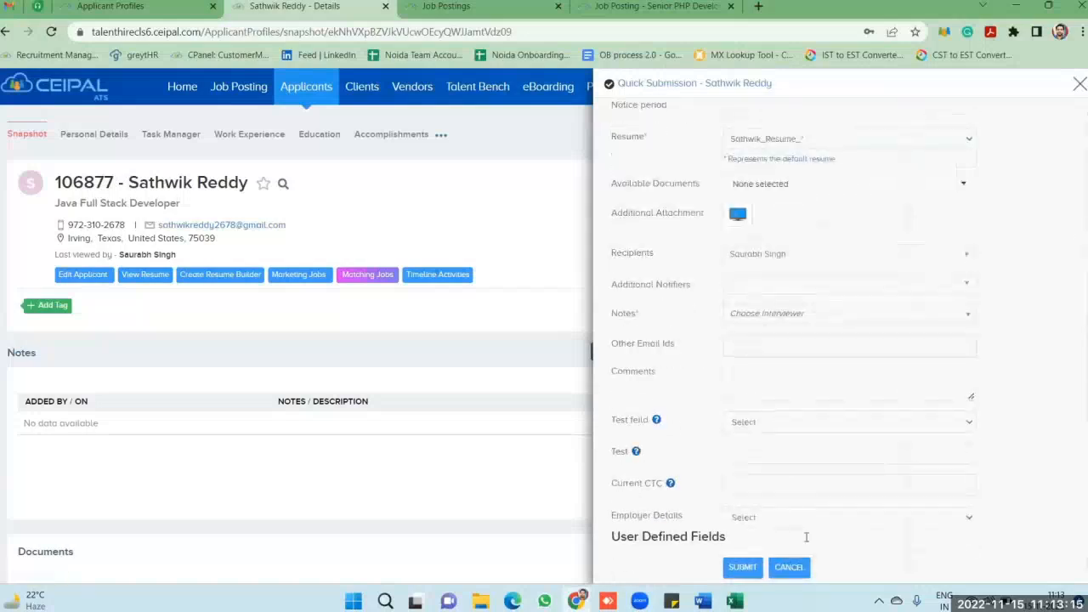
Search the interviewers for "saur", choose the colleague with the ceipal.com address in the Notes field, and submit the Quick Submission form
left_click(959, 316)
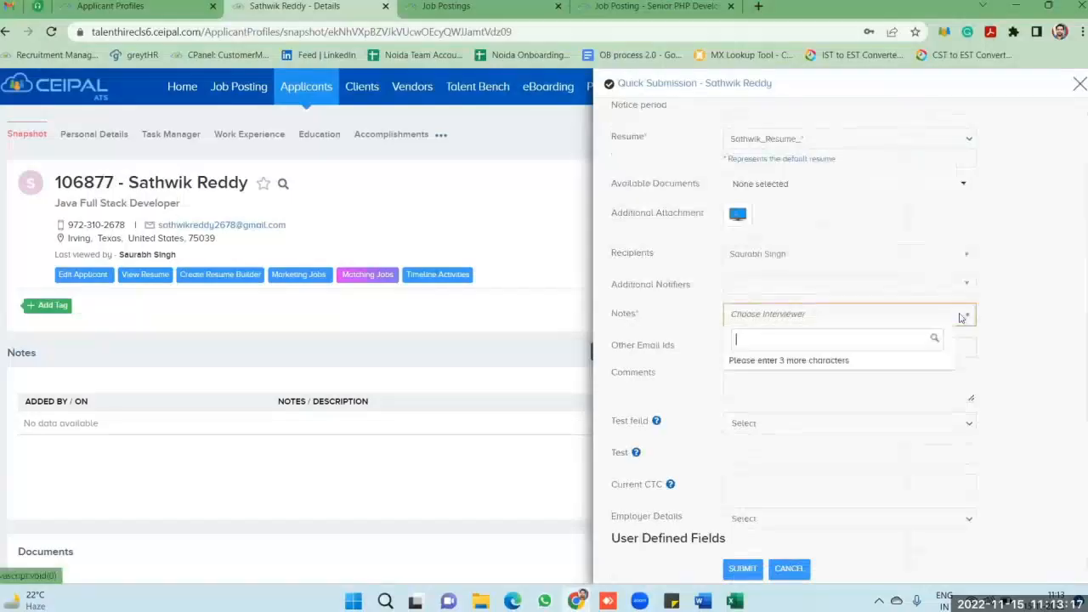
type("saur")
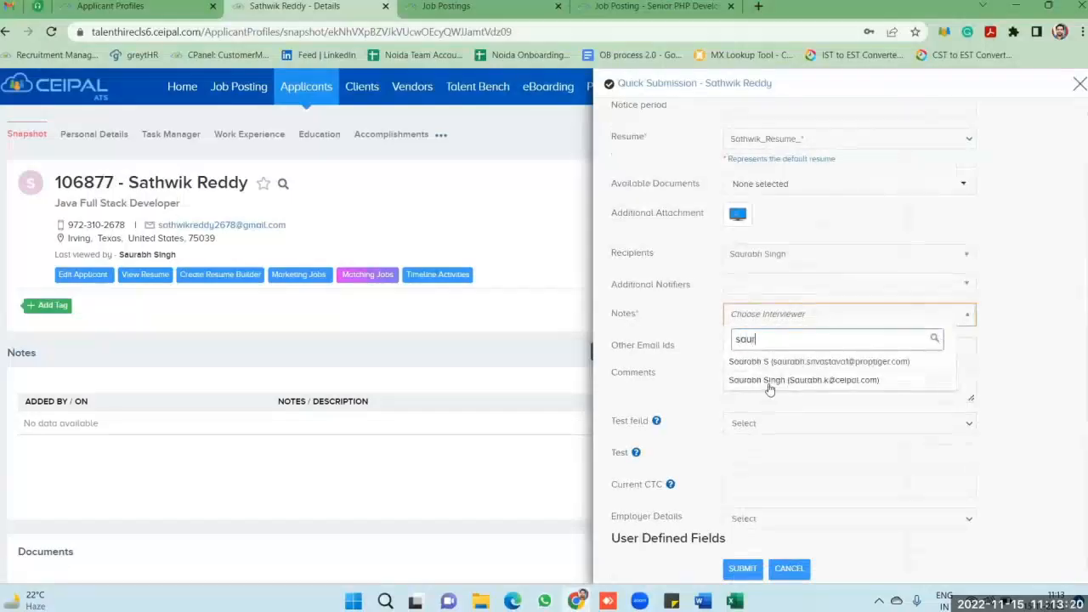
left_click(768, 381)
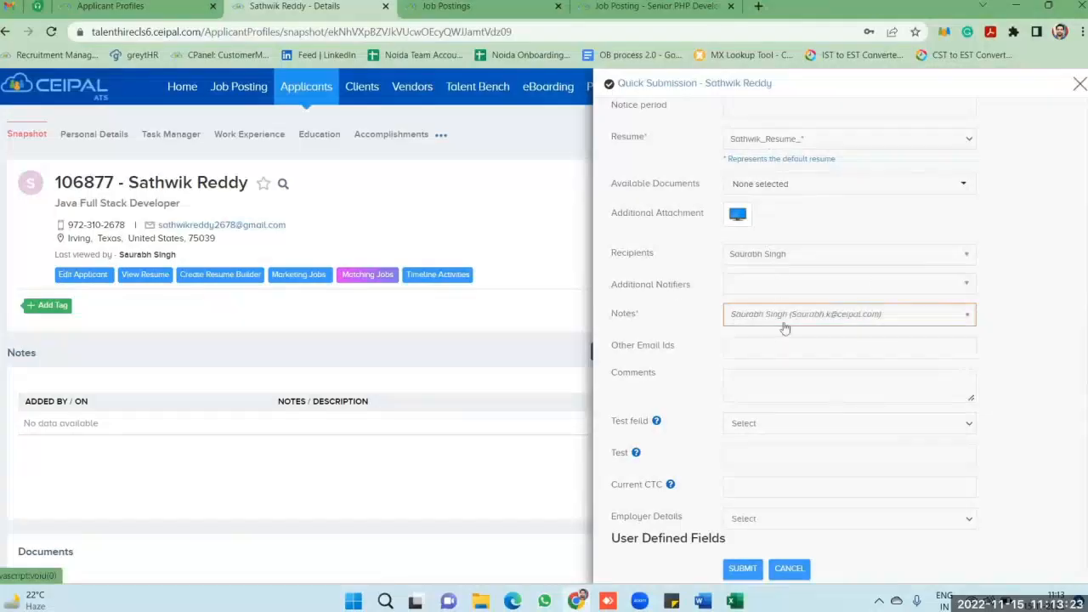
scroll(776, 487, "down", 1)
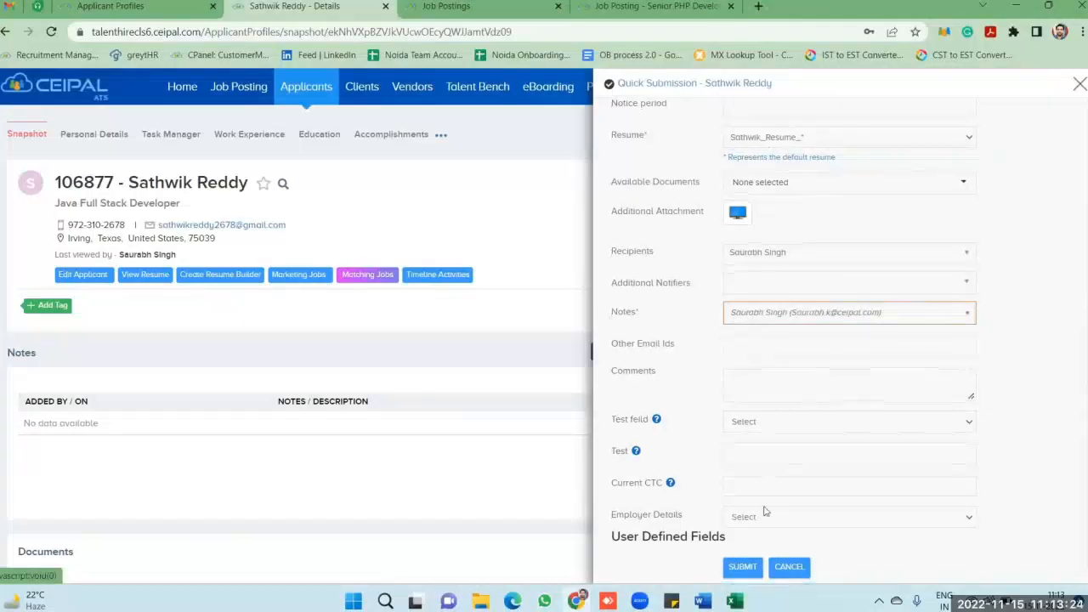
left_click(742, 566)
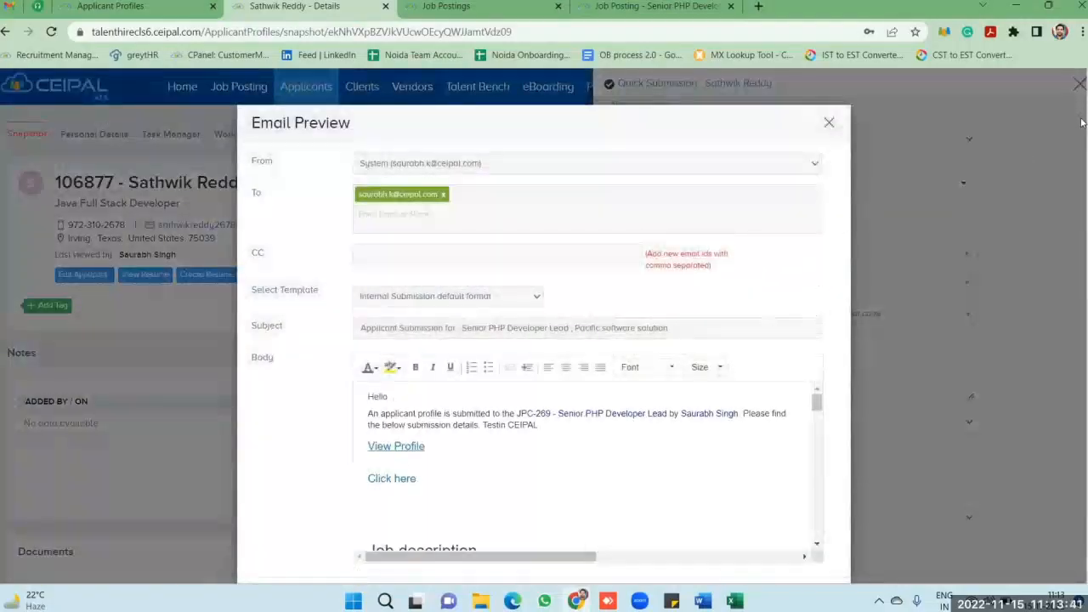
Review the submission email's body down to the applicant details, dismiss the grammar suggestion, and send the email
scroll(978, 281, "down", 1)
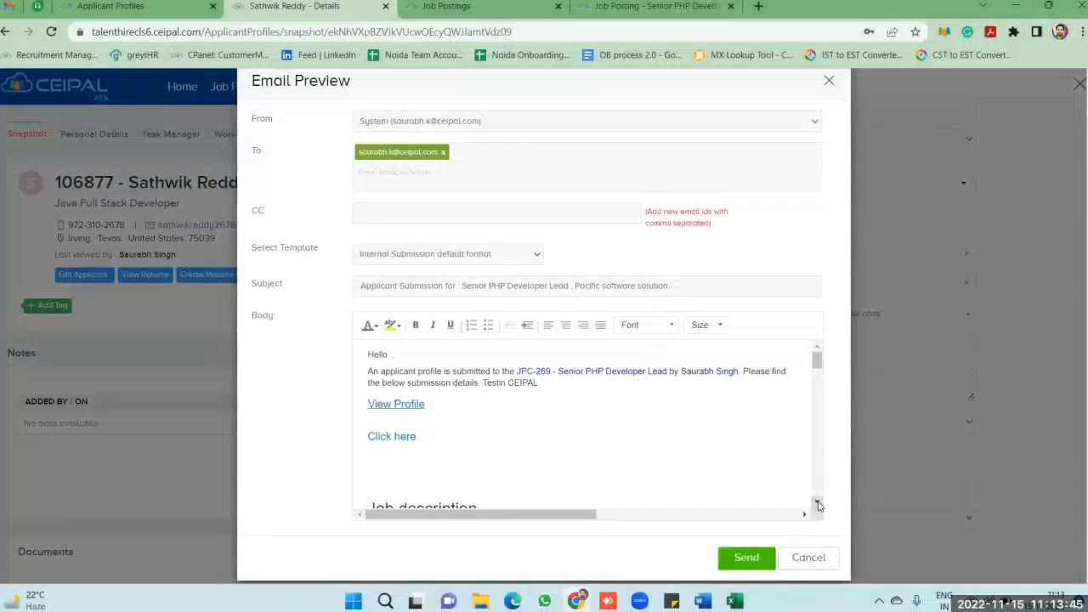
left_click(819, 505)
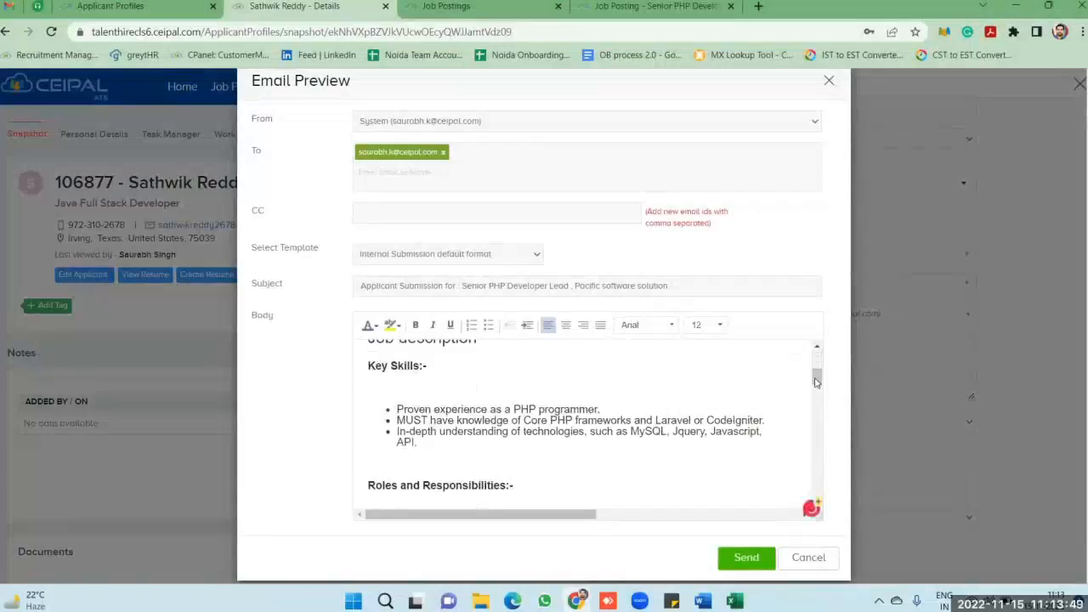
left_click(816, 506)
scroll(807, 356, "down", 10)
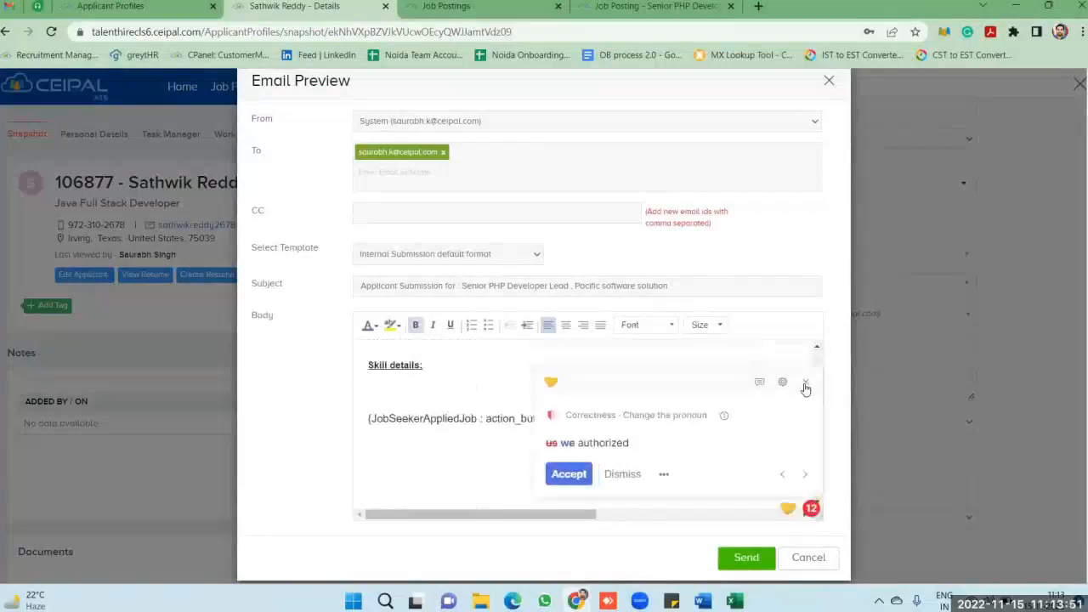
left_click(806, 381)
left_click_drag(816, 479, 817, 449)
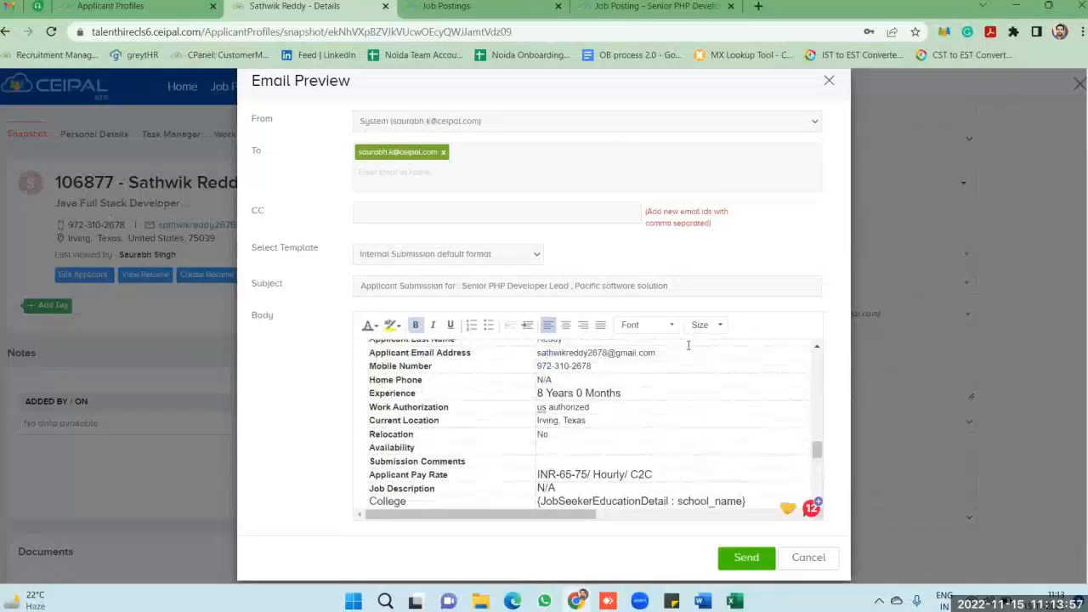
scroll(595, 416, "up", 1)
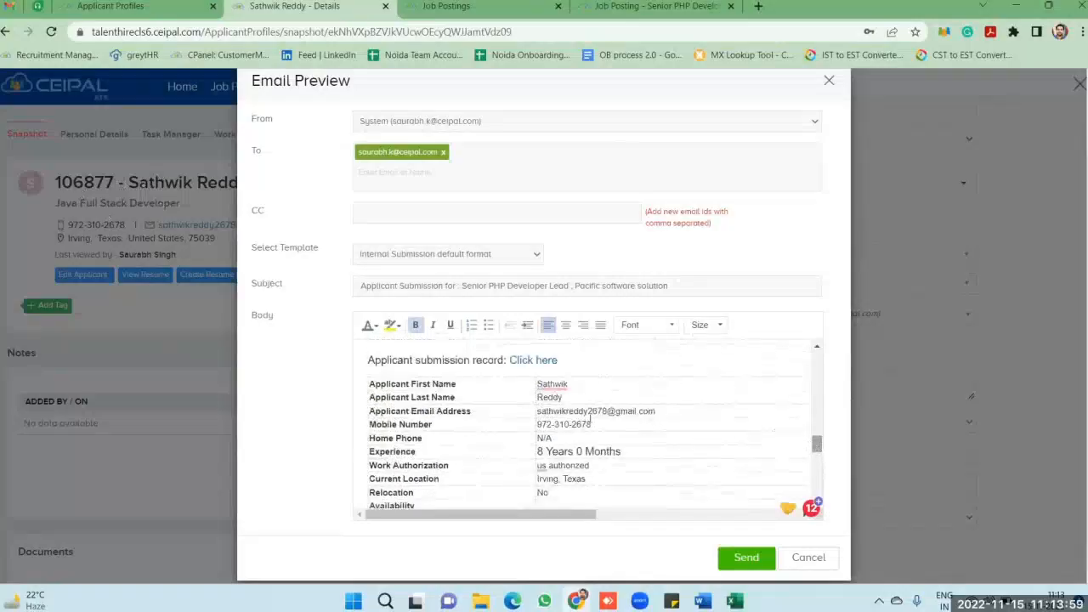
left_click(748, 559)
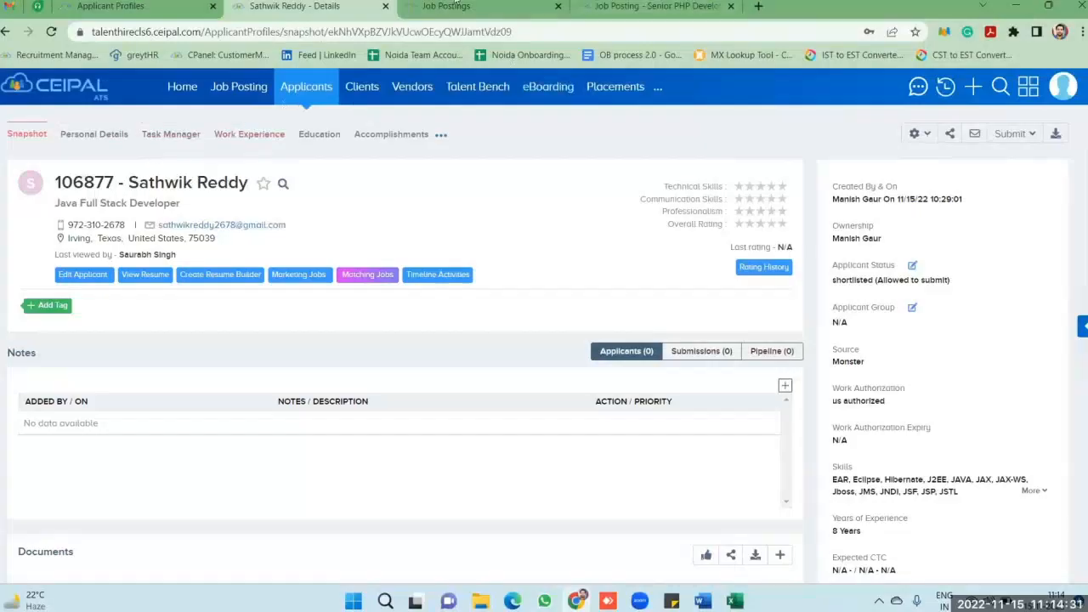
Rerun the jpc-269 search in the job postings list and expand the Senior PHP Developer Lead posting to show its submissions
left_click(455, 6)
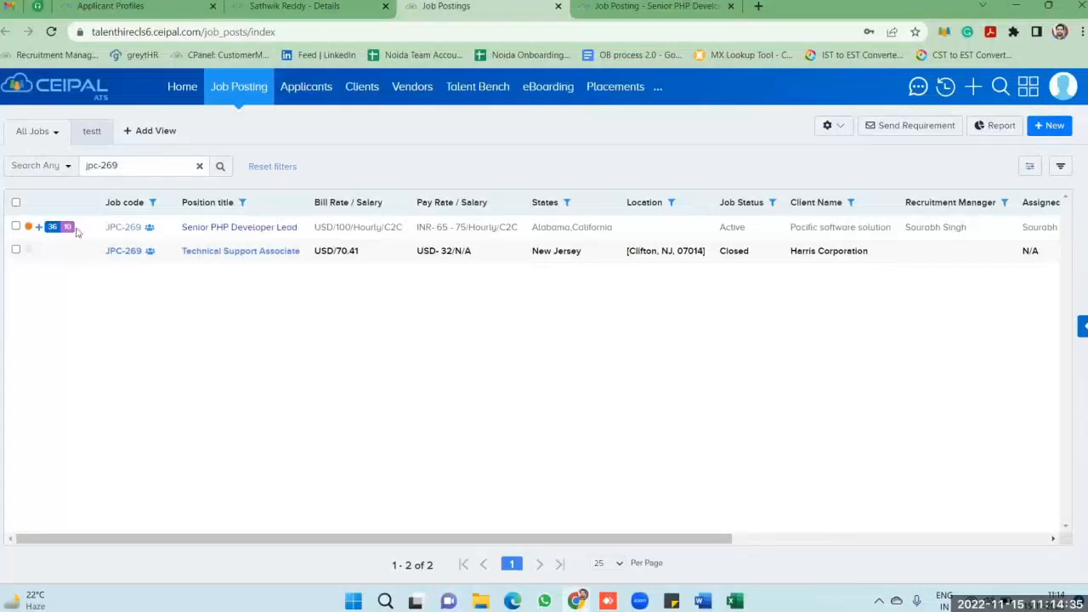
double_click(141, 169)
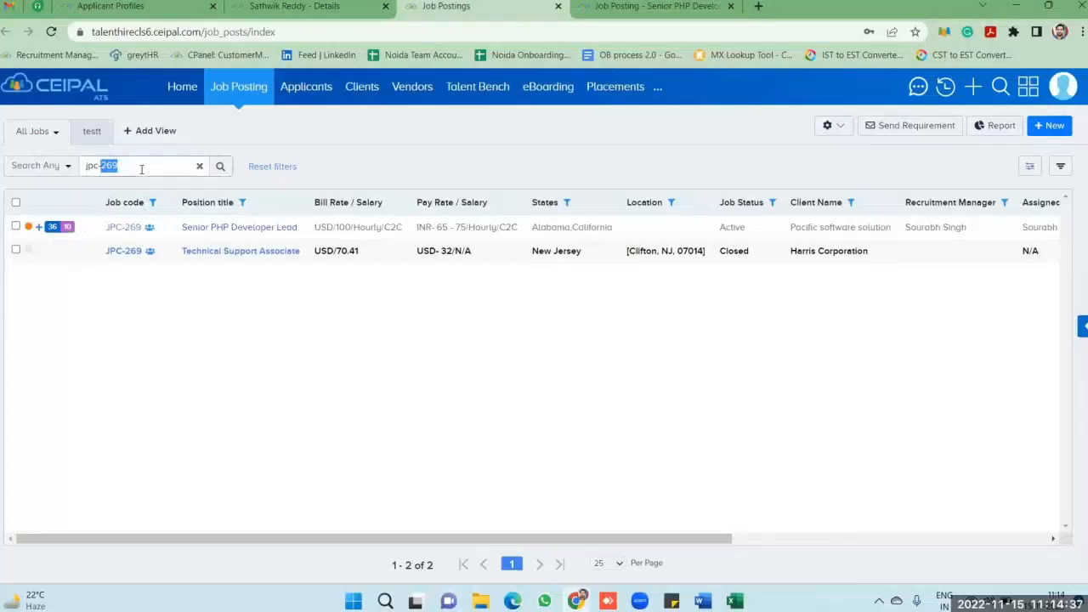
left_click(218, 168)
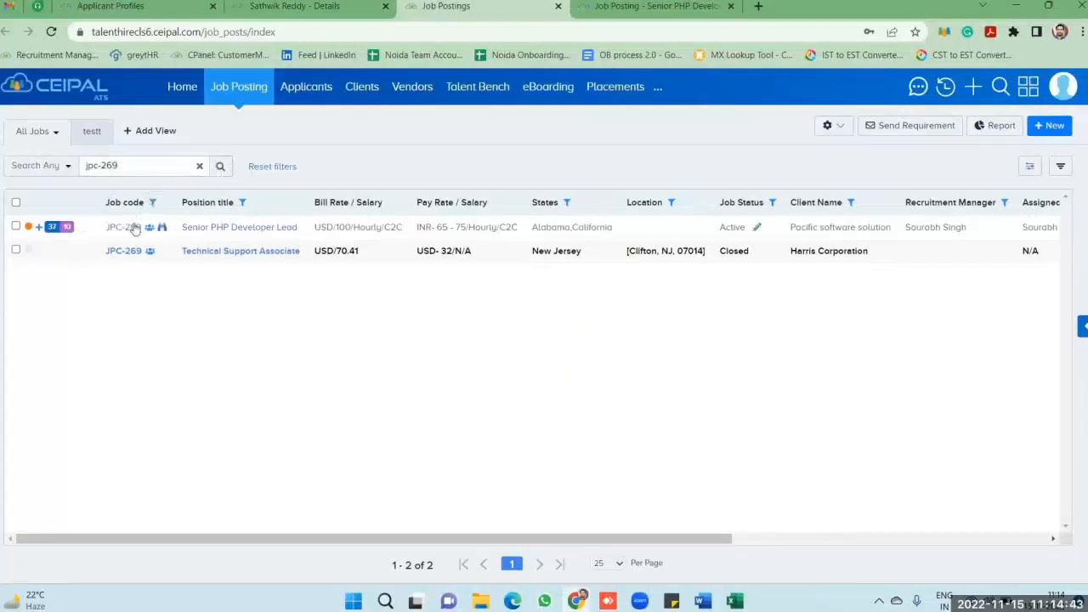
left_click(37, 229)
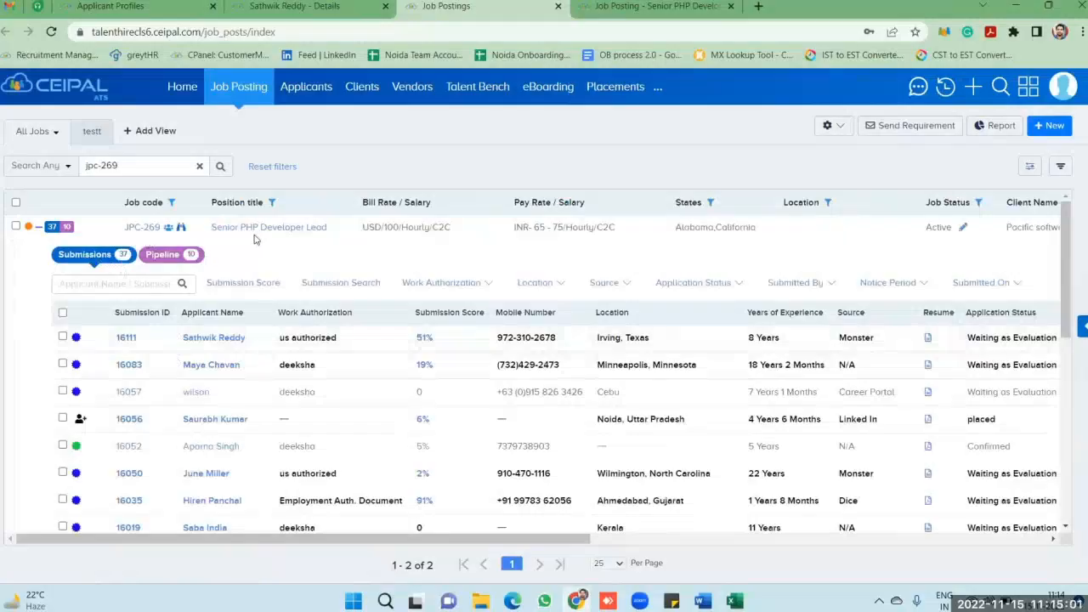
Compare the posting's pipeline and submissions lists, checking the new submission's status, submitter and submission date against the applicant's profile
left_click(163, 255)
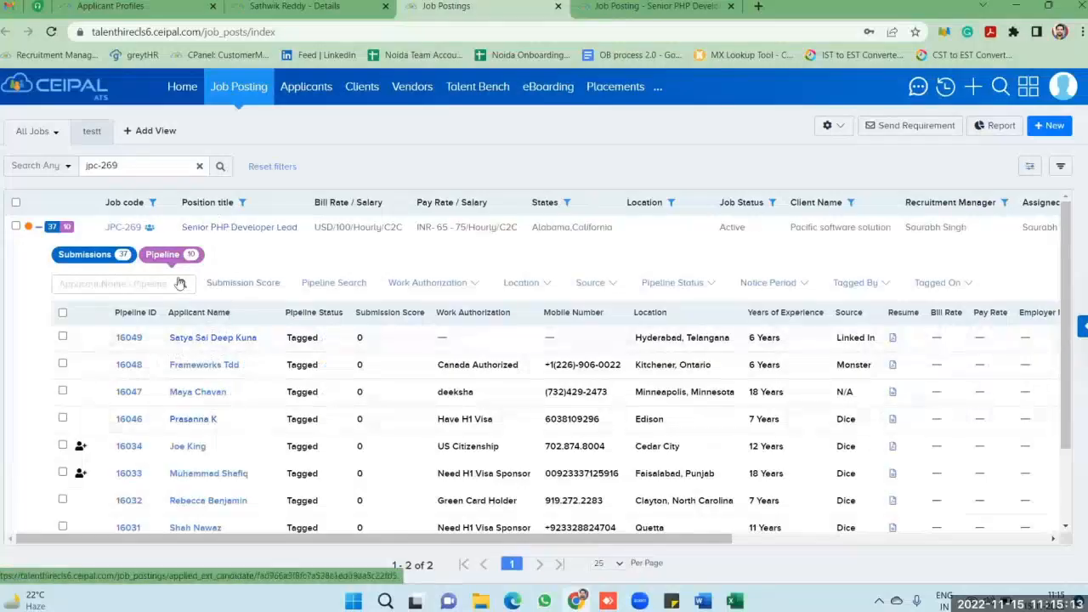
left_click(106, 255)
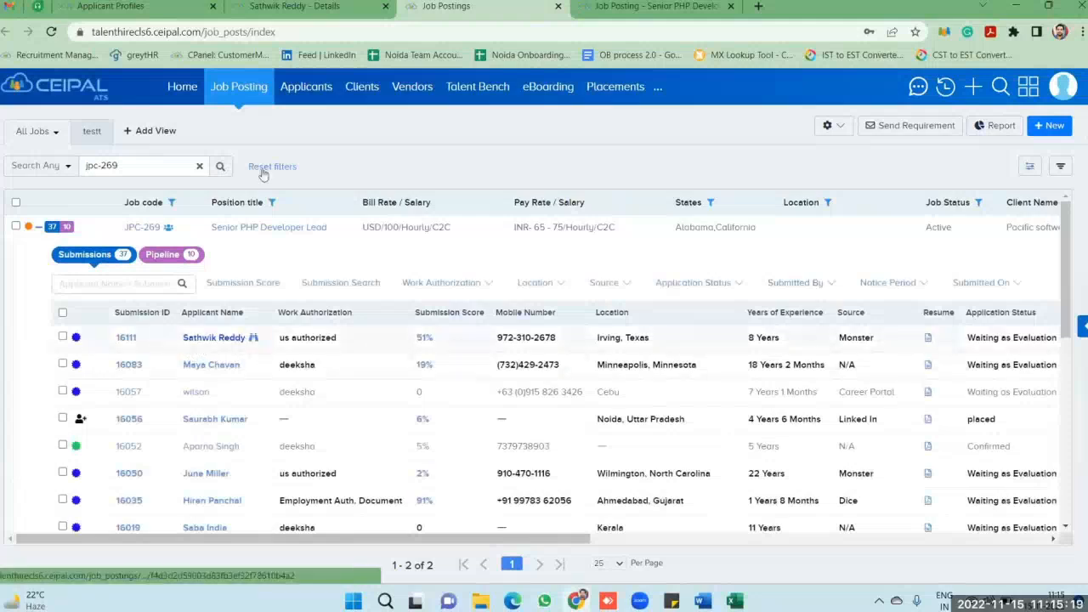
left_click(271, 5)
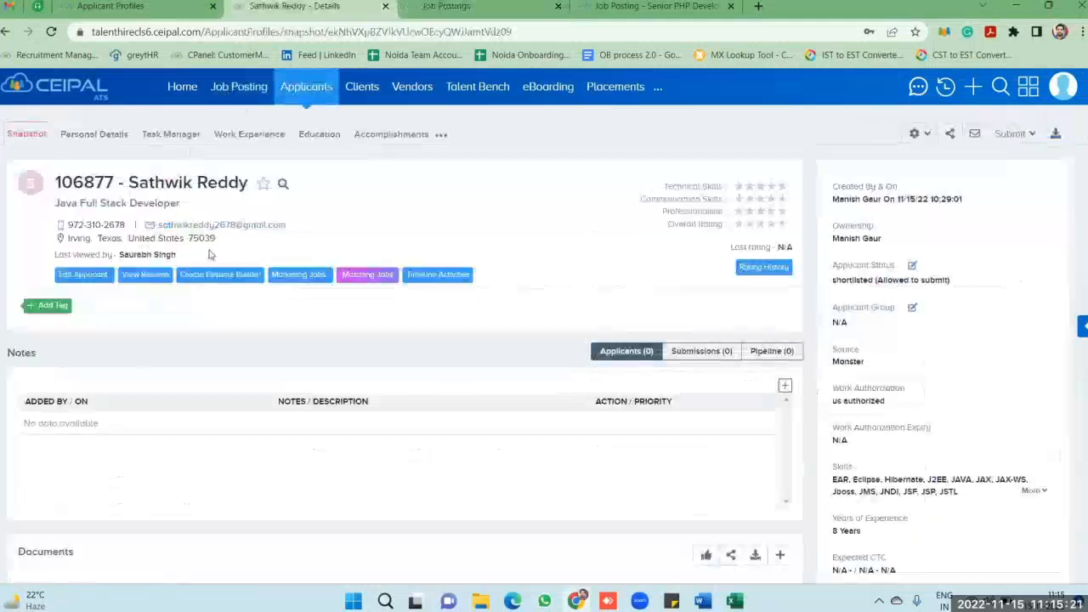
key("ctrl+Tab")
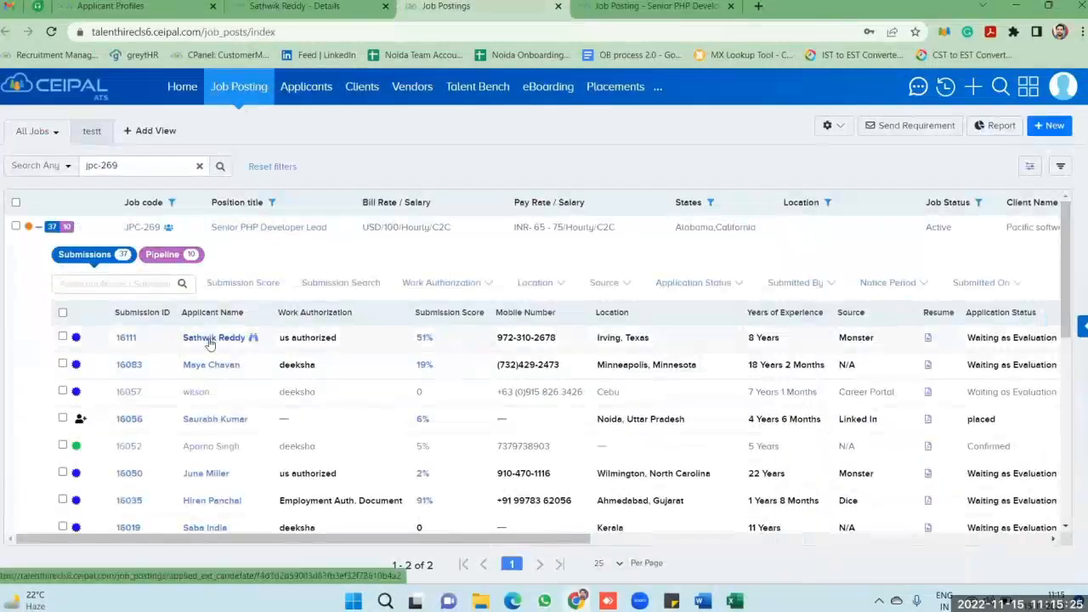
left_click_drag(280, 539, 850, 542)
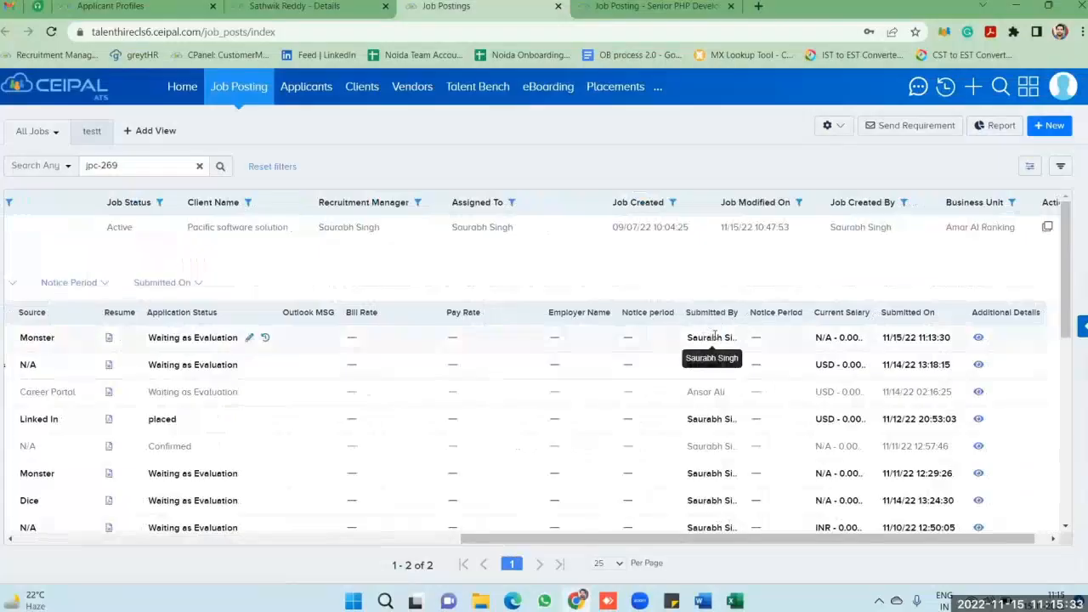
left_click_drag(607, 541, 127, 549)
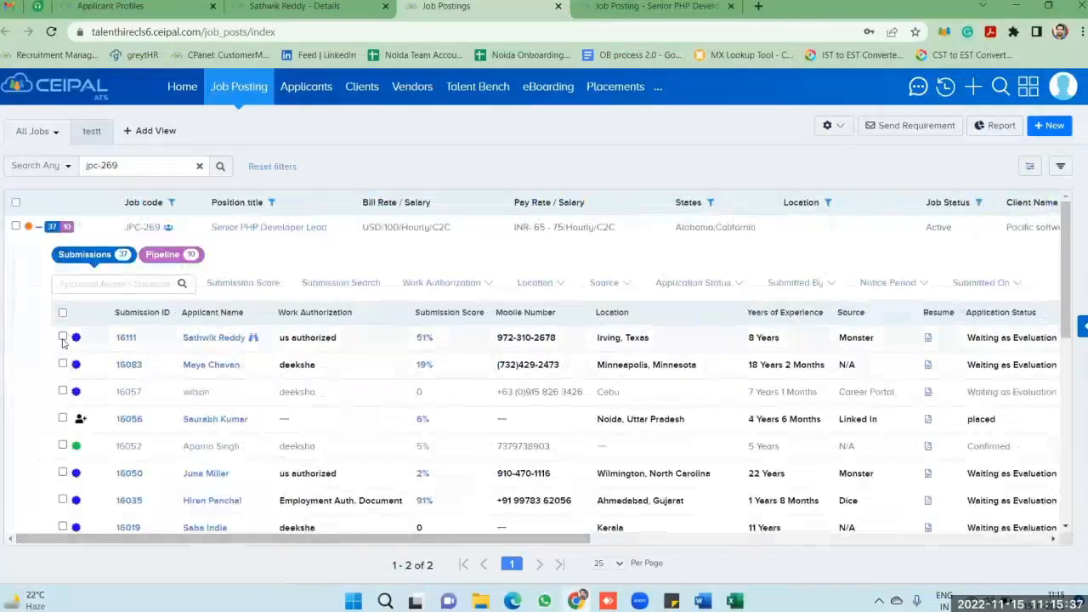
Select the newest submission to view its available actions, clear the selection, and look through the submissions list
left_click(63, 337)
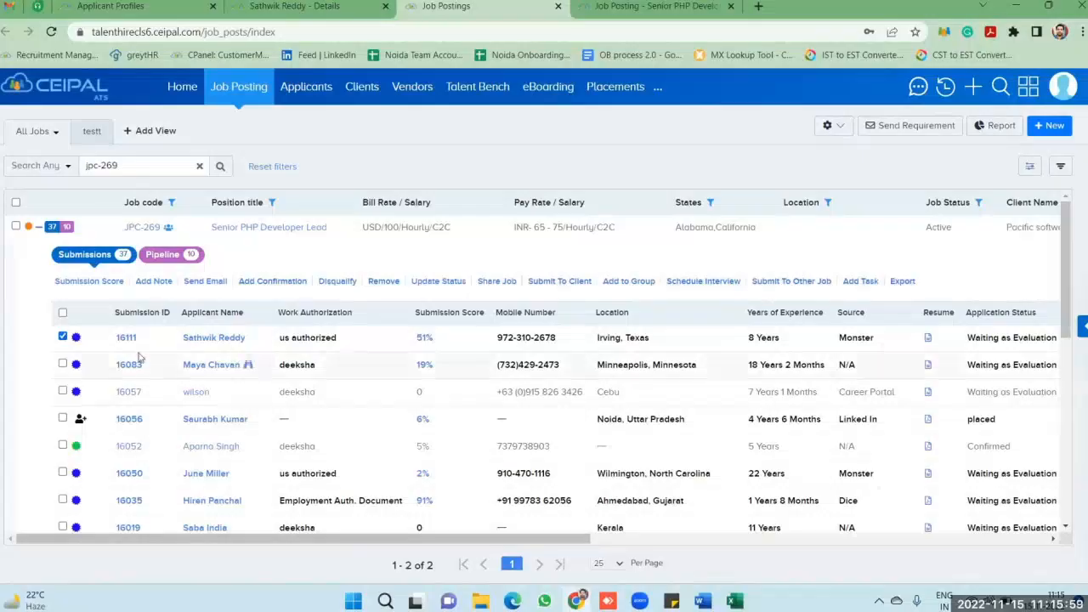
left_click(64, 337)
left_click(64, 337)
left_click(64, 337)
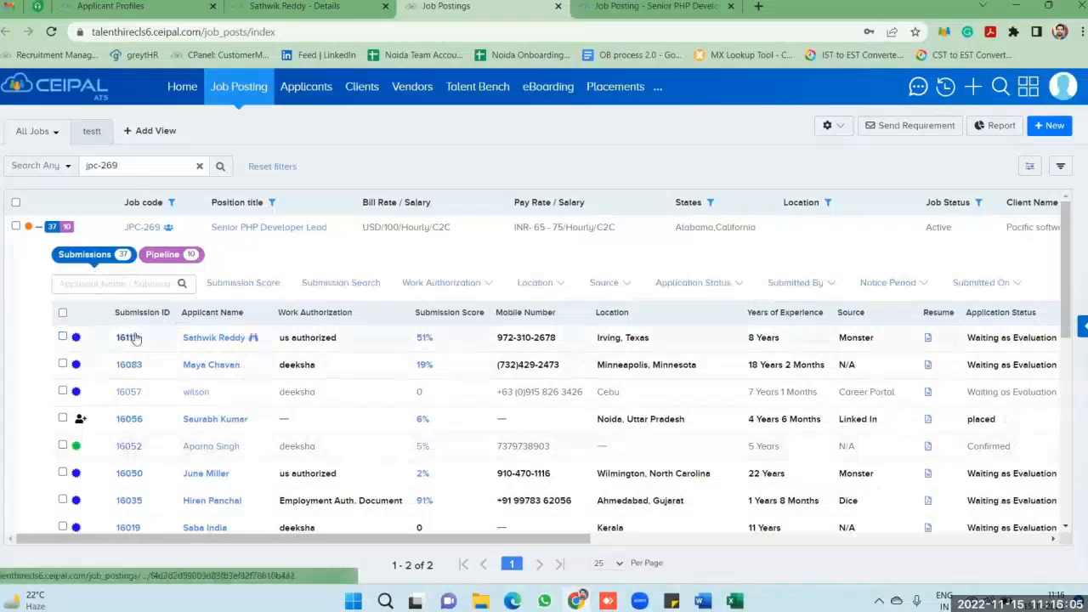
scroll(139, 399, "down", 5)
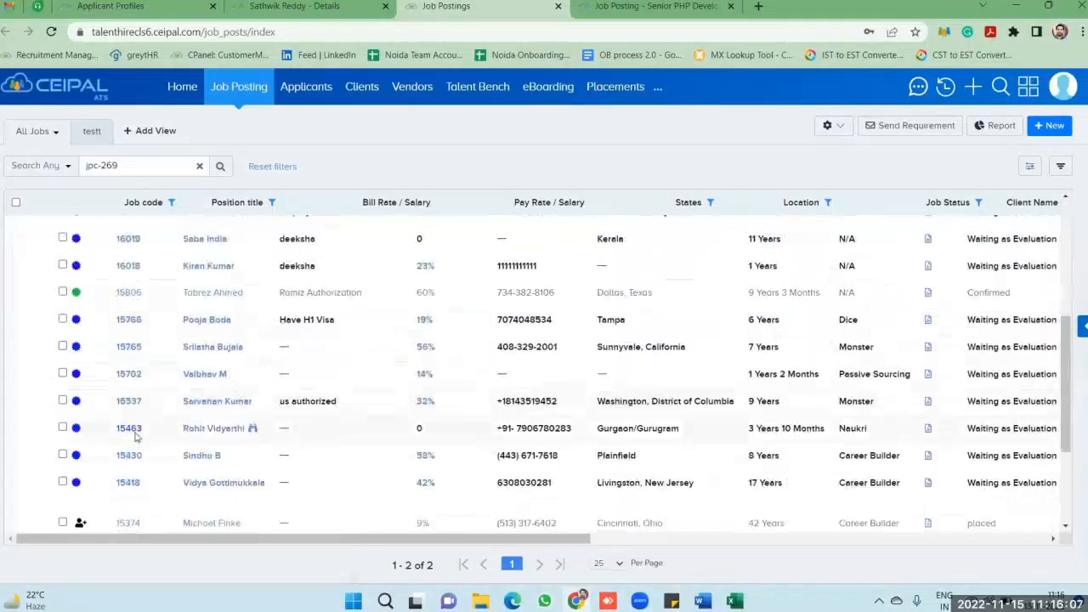
scroll(136, 435, "up", 5)
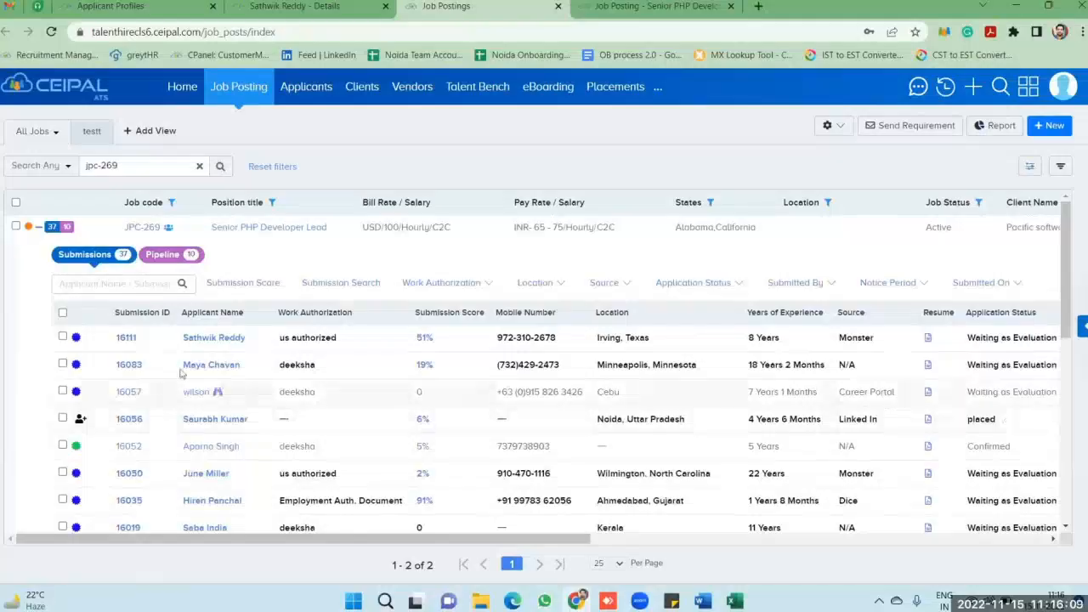
View the posting's pipeline of tagged applicants and the submission options on the applicant's profile
left_click(166, 257)
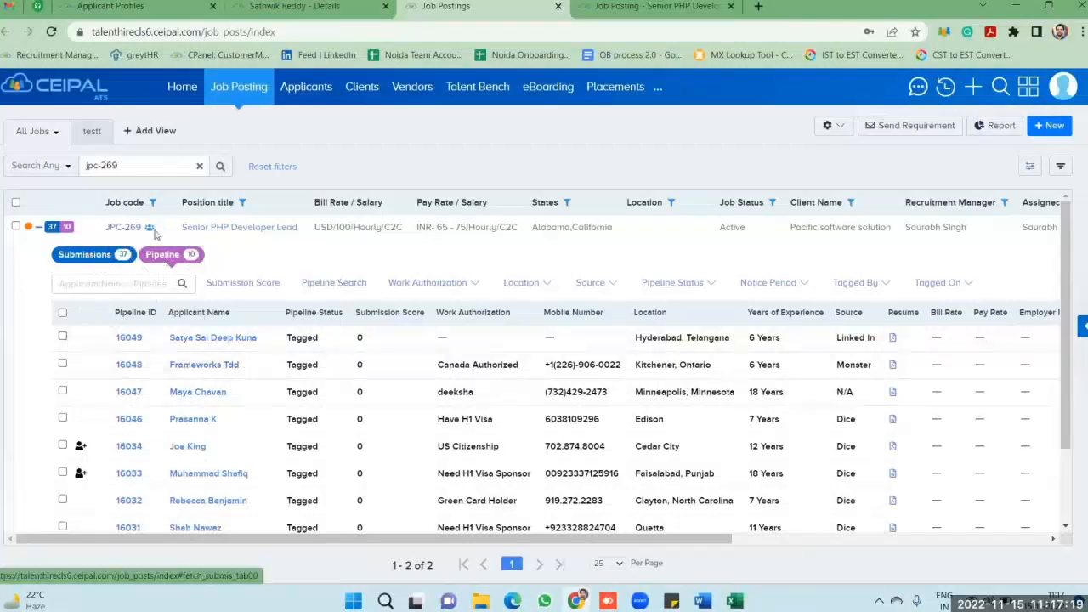
left_click(300, 6)
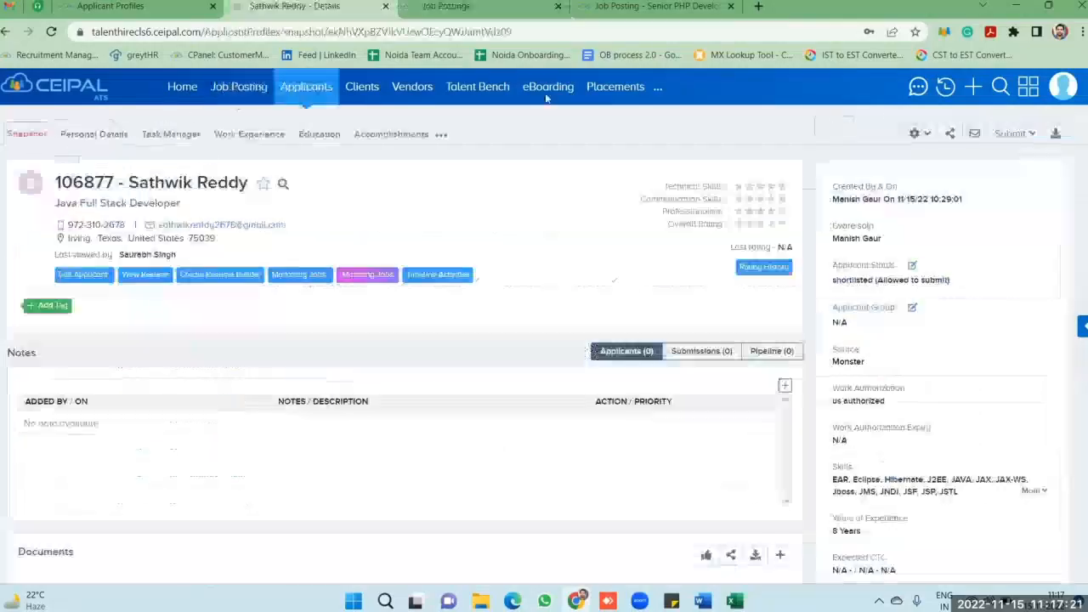
left_click(1032, 136)
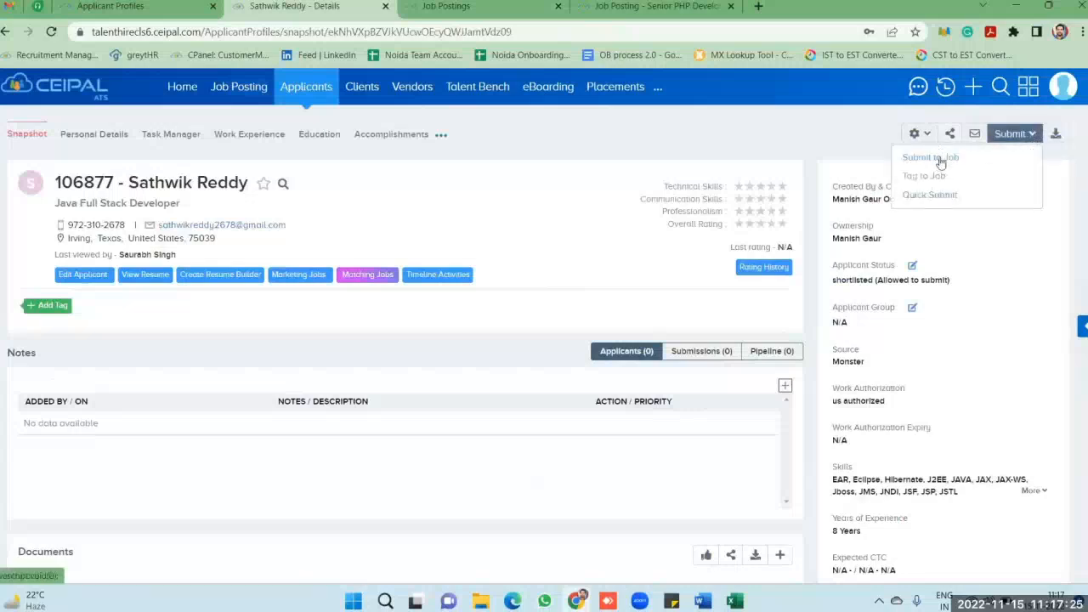
Submit the third tagged applicant in the Senior PHP Developer Lead pipeline to the job and send the submission email from its preview
left_click(457, 6)
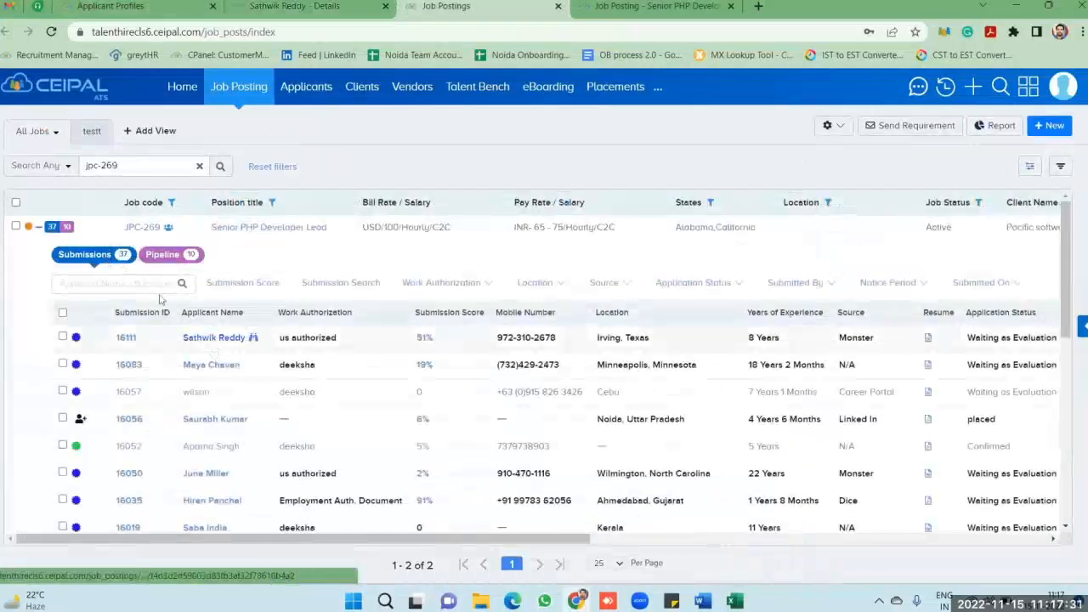
left_click(151, 255)
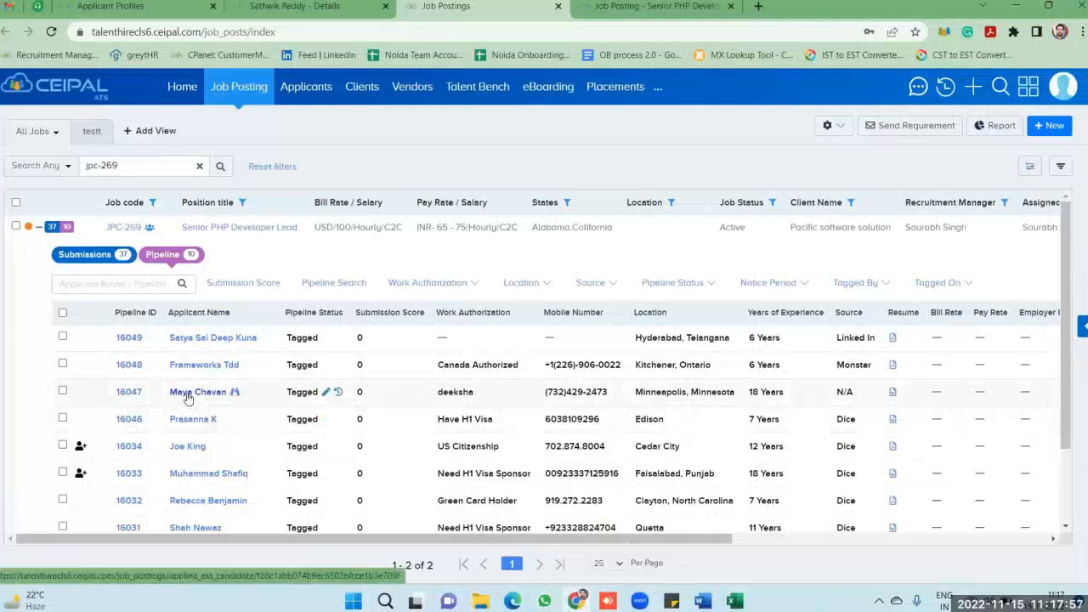
left_click(63, 391)
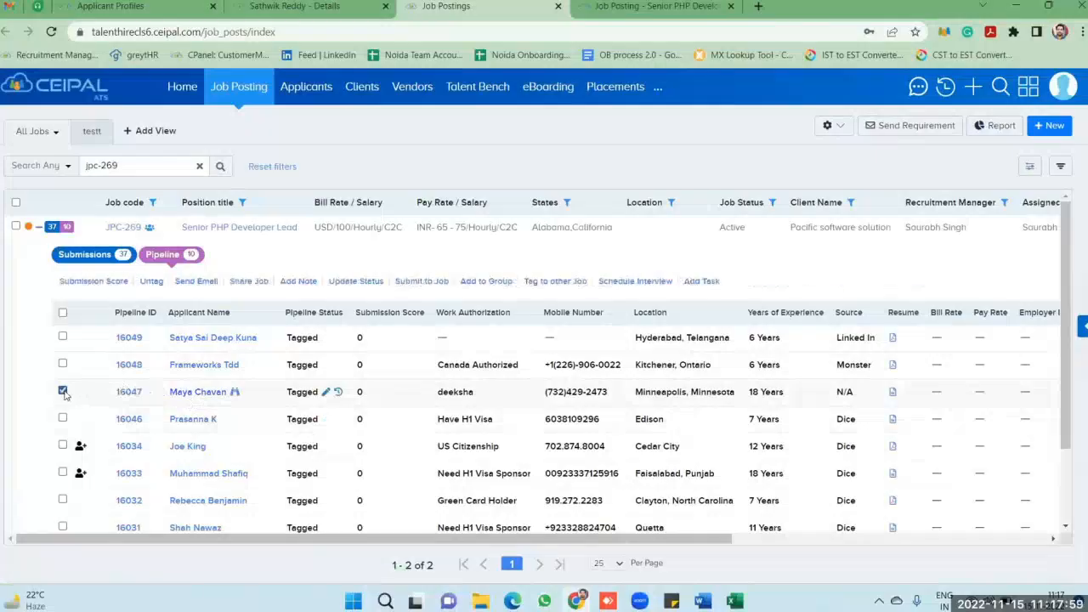
left_click(408, 282)
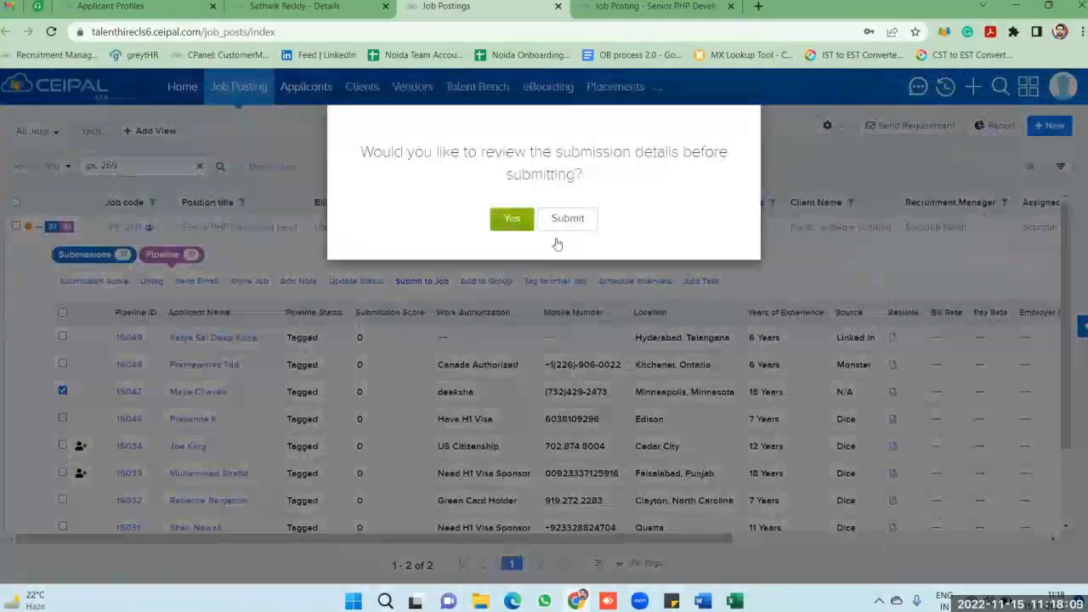
left_click(514, 220)
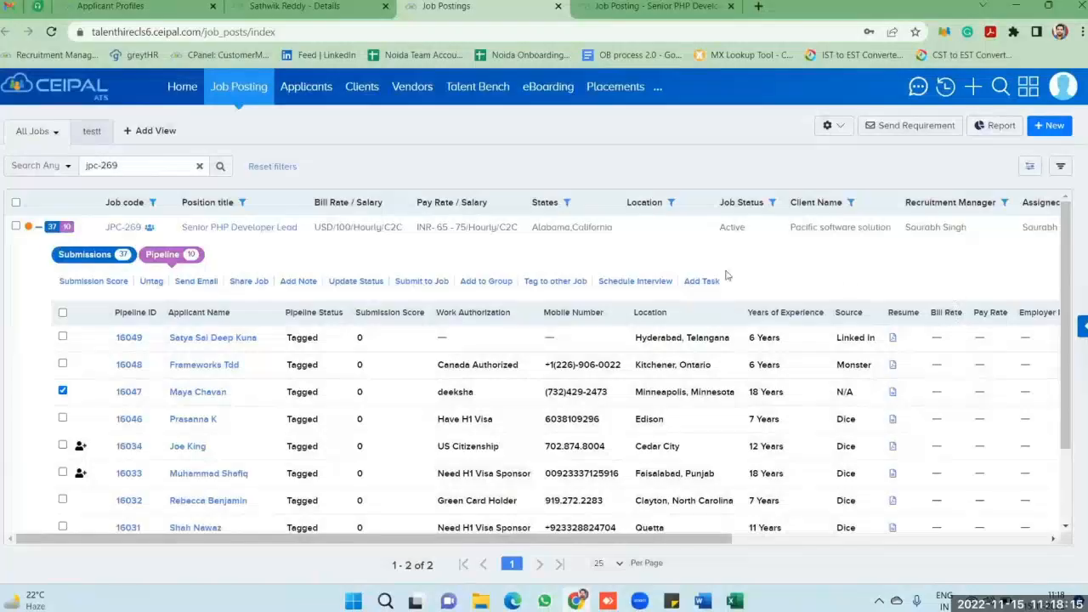
left_click(209, 396)
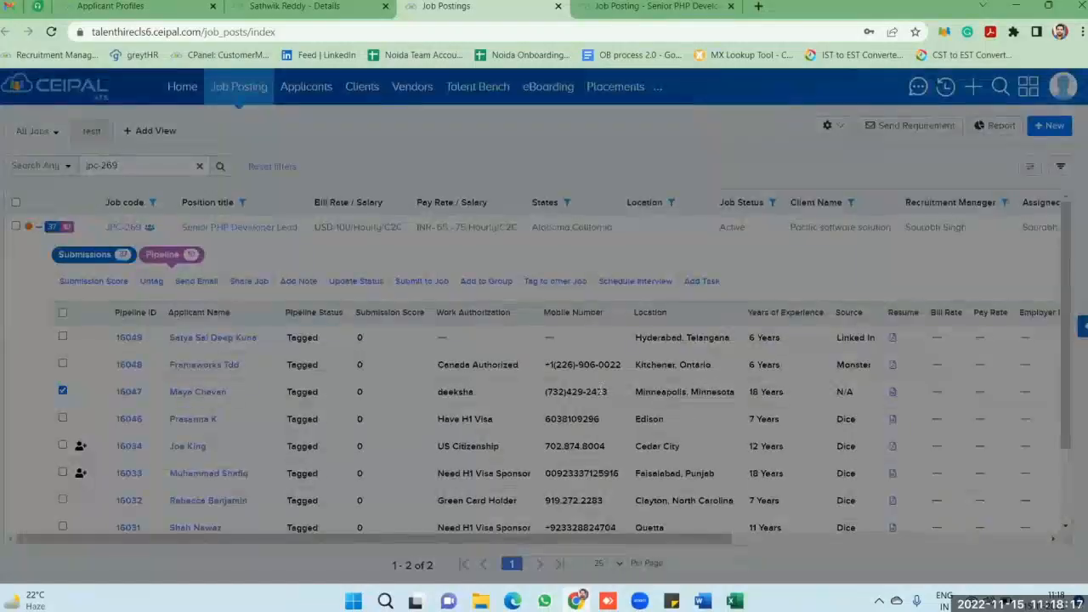
scroll(745, 401, "down", 1)
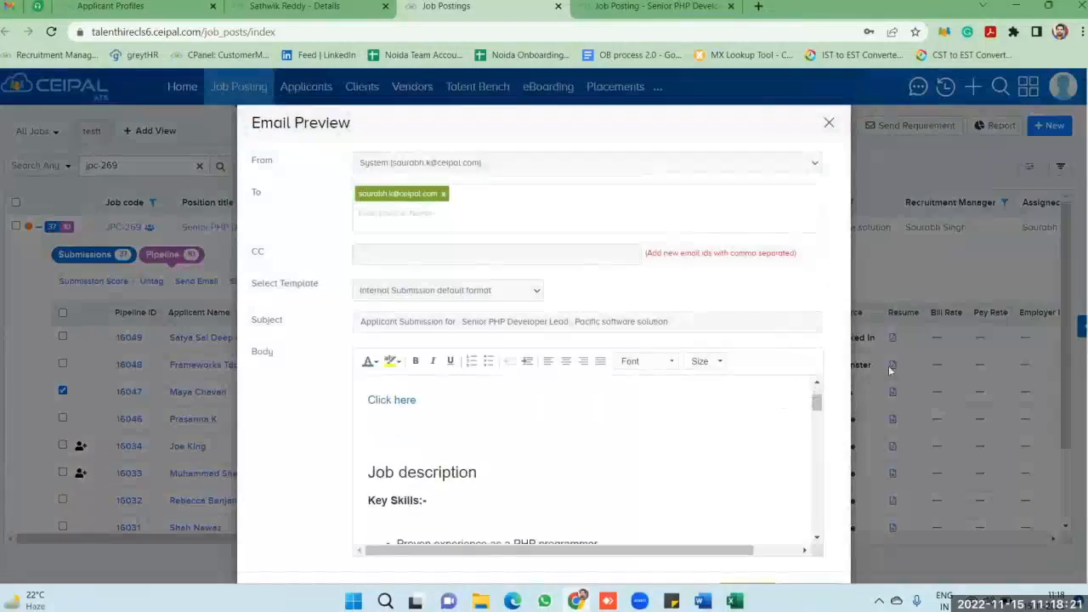
scroll(784, 408, "down", 3)
left_click(765, 527)
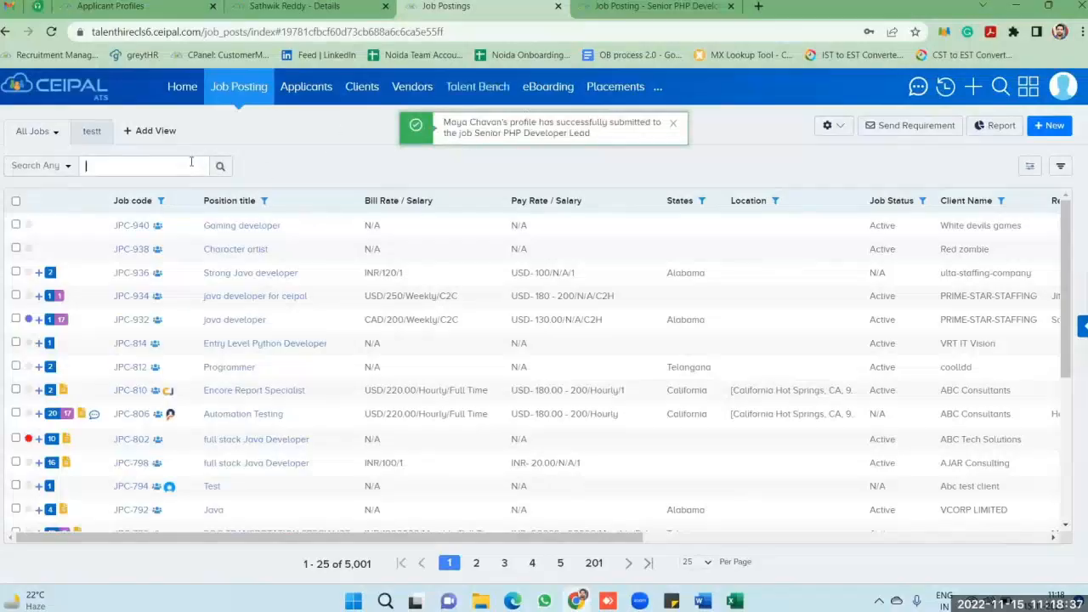
Search the job postings for jpc-269 and expand the Senior PHP Developer Lead posting to show its submissions
type("jpc-269")
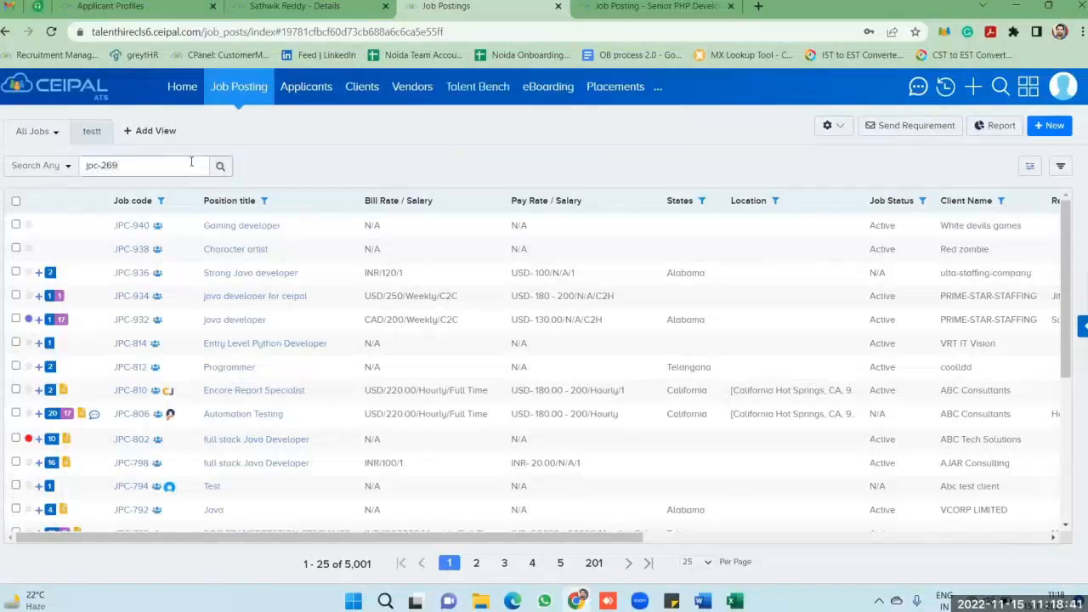
key("Return")
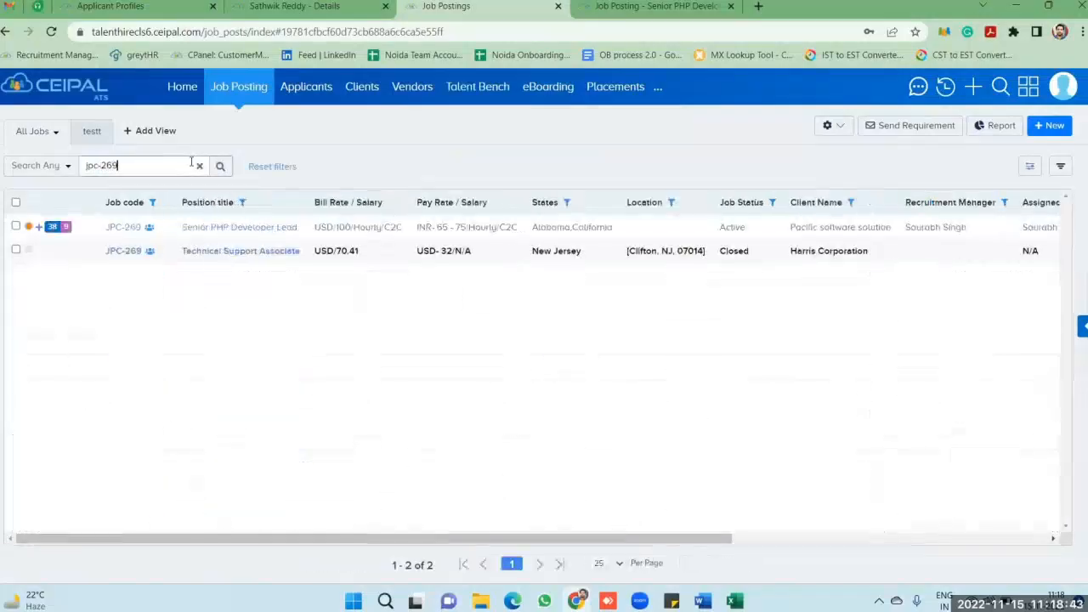
left_click(40, 228)
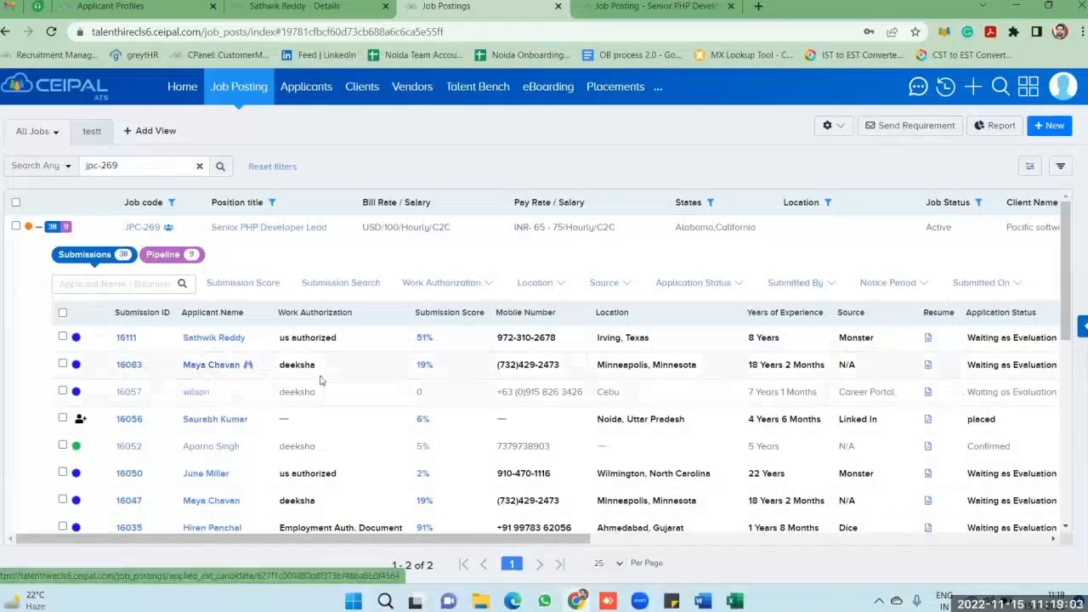
Check the submitter and submission date details in the posting's submissions list, and view its pipeline of tagged applicants
left_click_drag(402, 542, 739, 368)
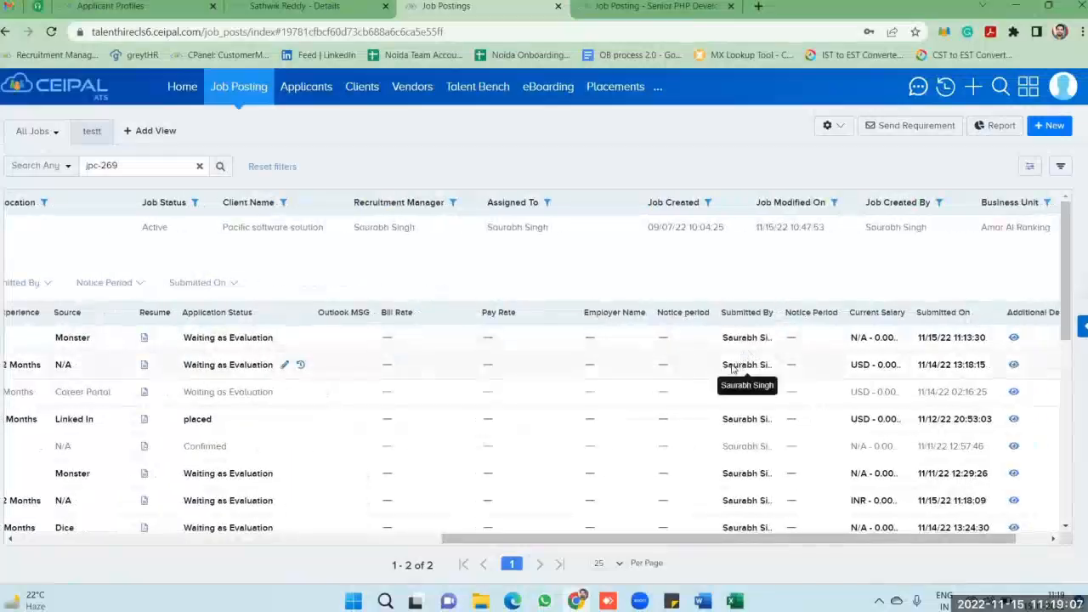
left_click_drag(850, 542, 204, 544)
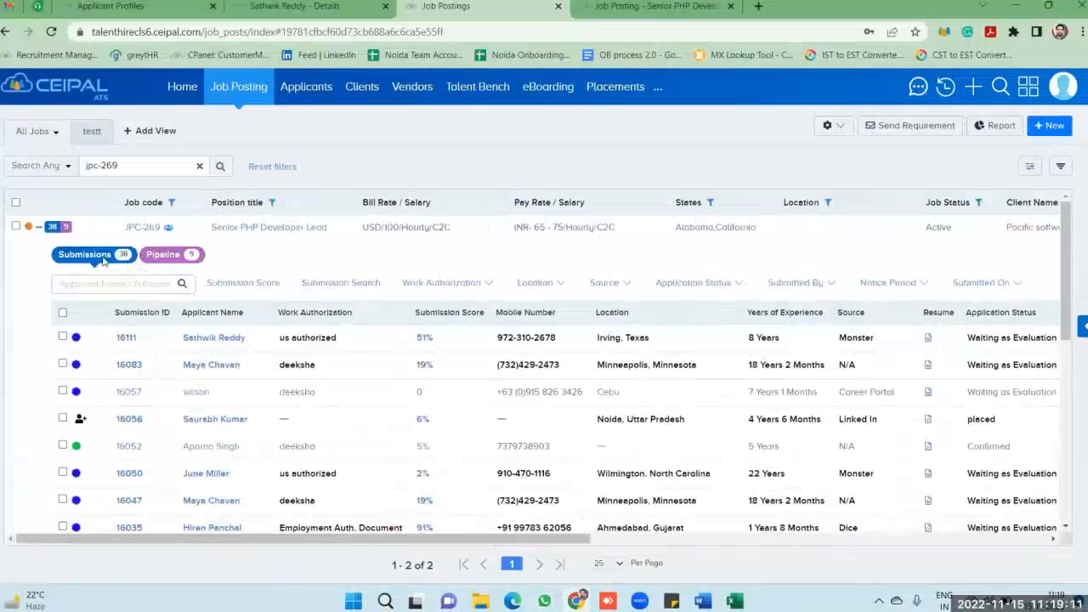
left_click(164, 255)
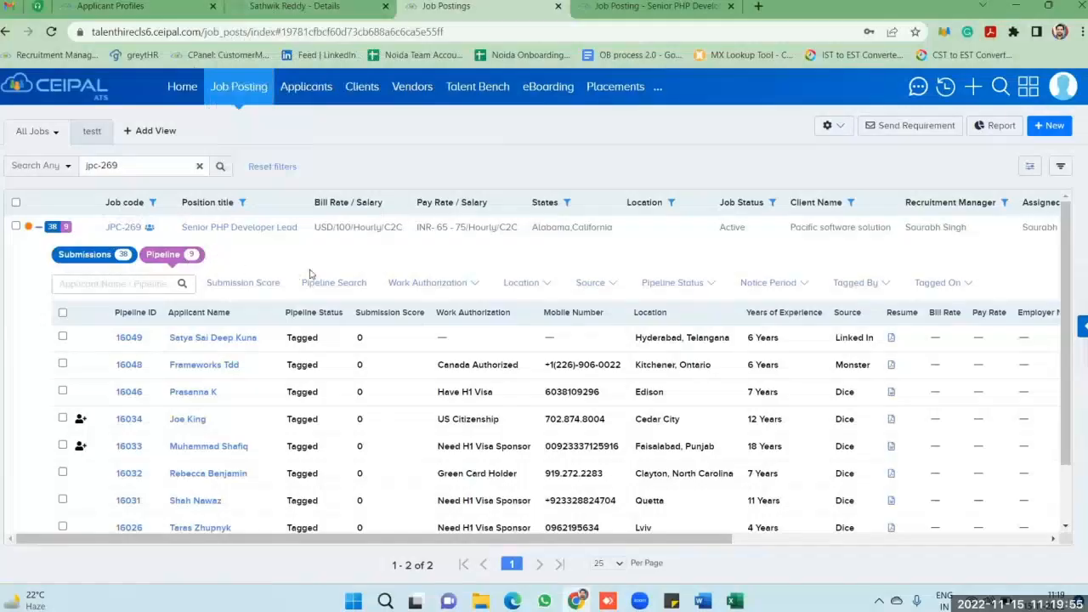
Compare the submission options on the open applicant profile, including Tag to Job, with the Senior PHP Developer Lead posting's pipeline
left_click(309, 5)
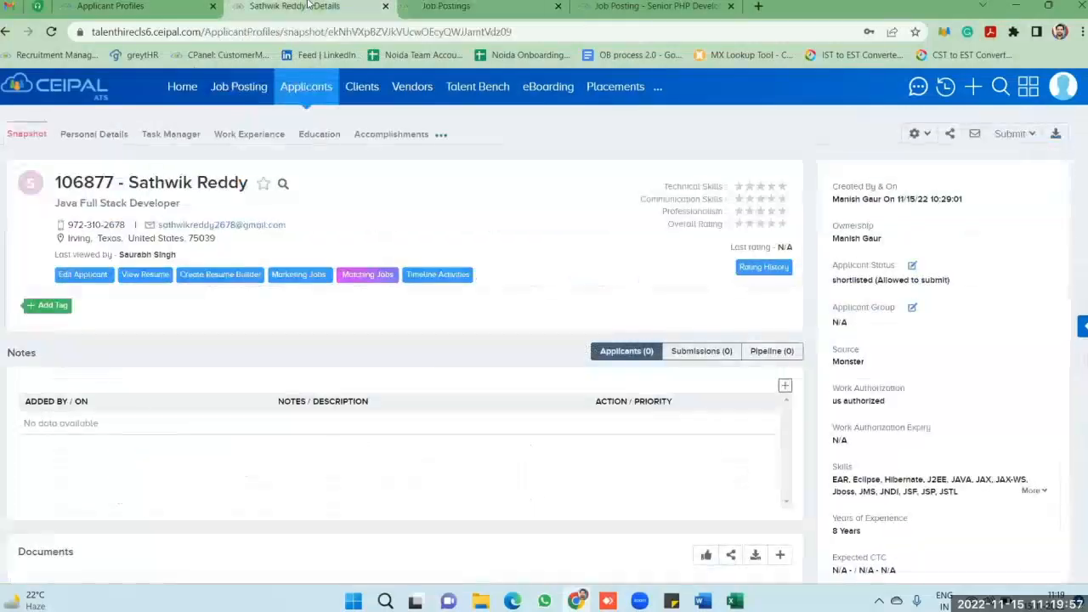
left_click(1032, 139)
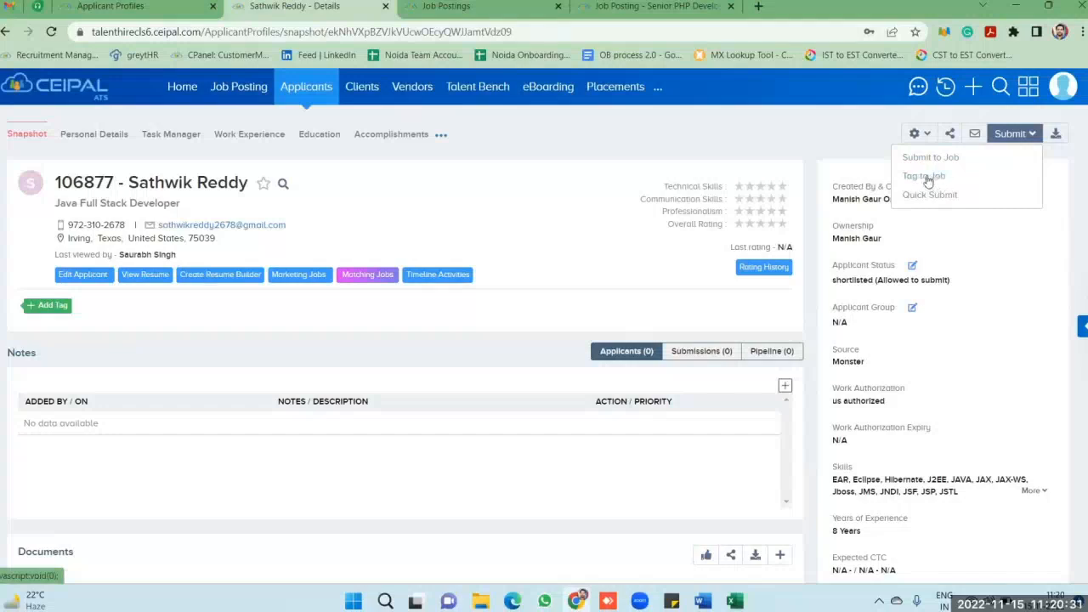
left_click(446, 6)
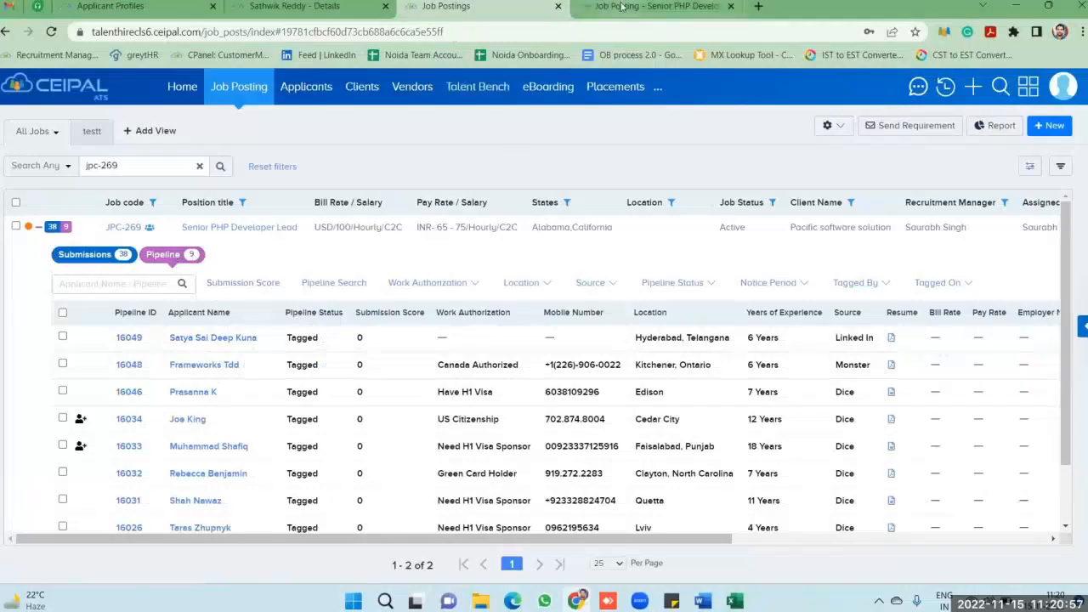
left_click(319, 9)
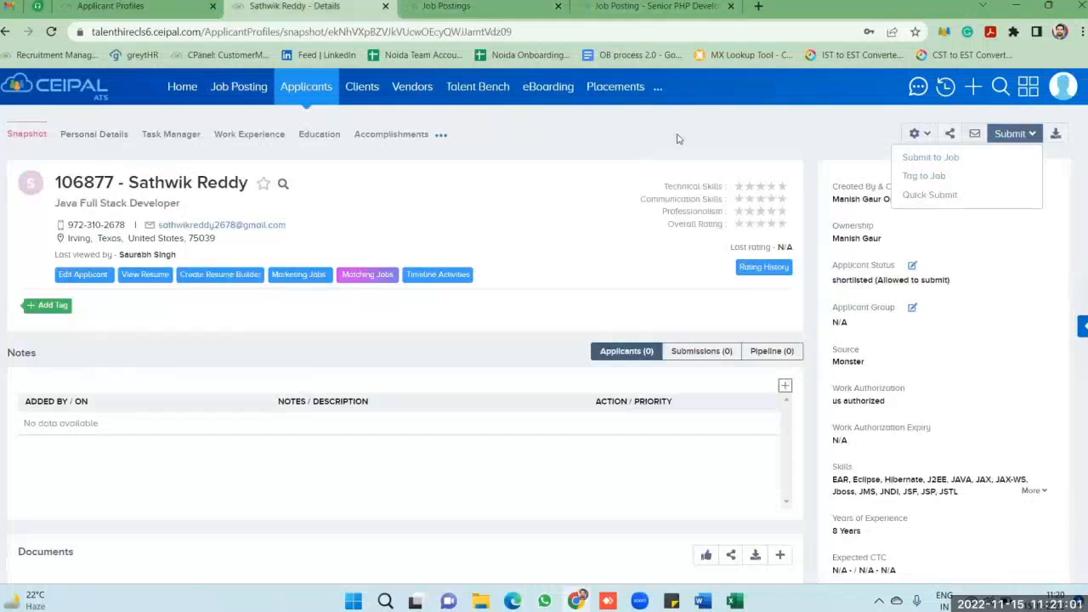
left_click(457, 10)
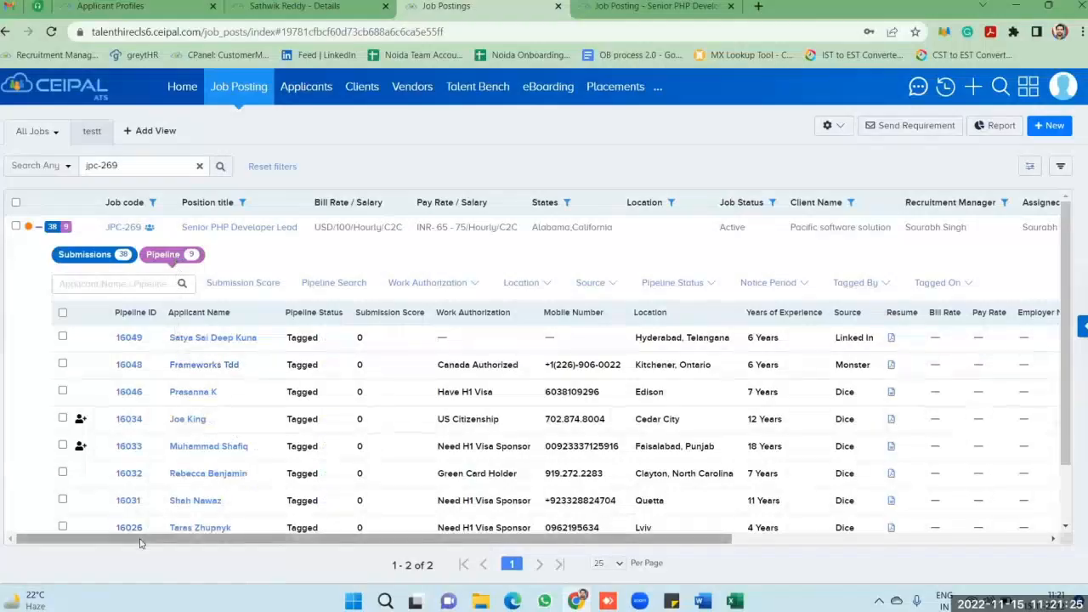
Examine the tagged applicants and their details across the full width and length of the posting's pipeline list
left_click_drag(147, 541, 260, 542)
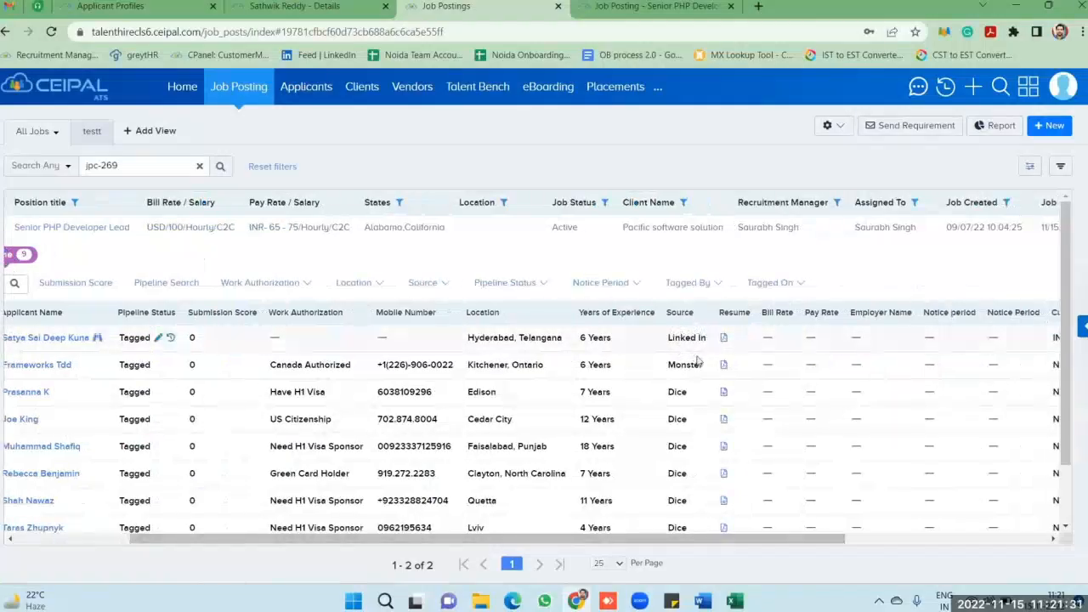
scroll(681, 442, "down", 1)
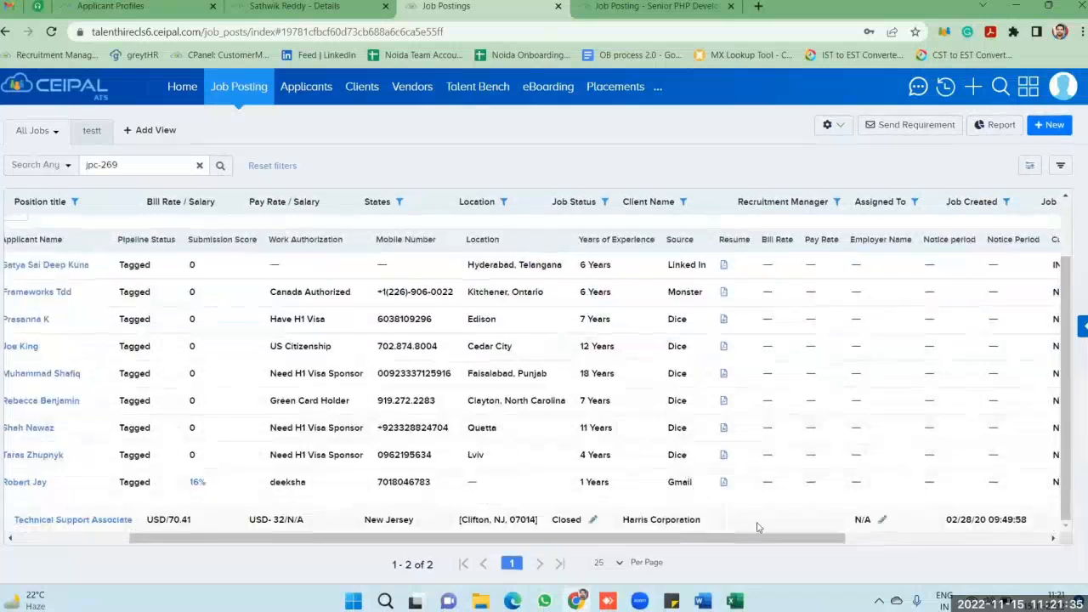
scroll(725, 480, "up", 1)
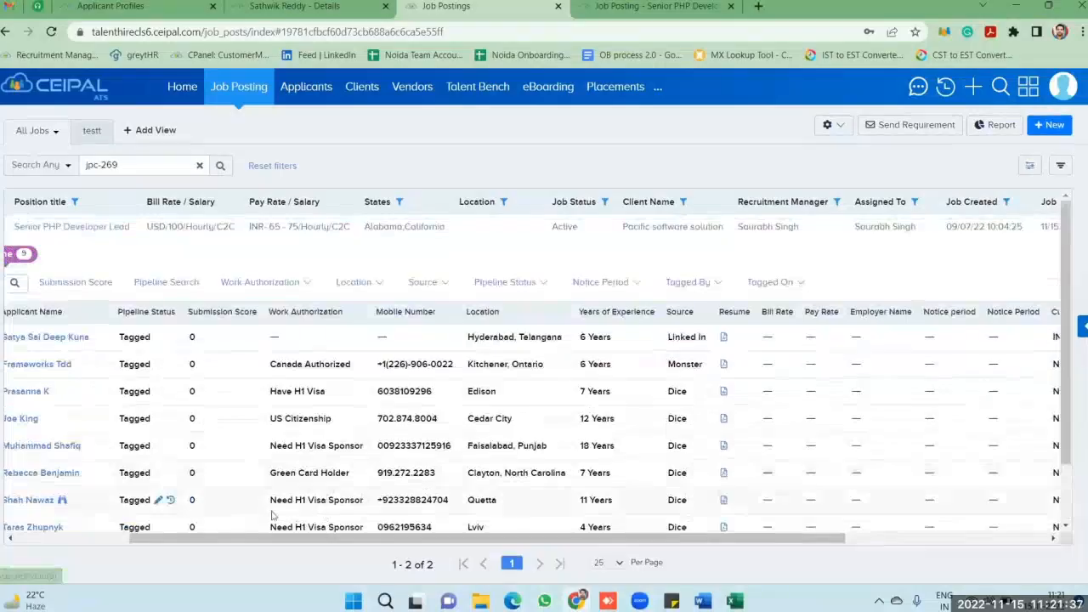
left_click_drag(144, 541, 2, 548)
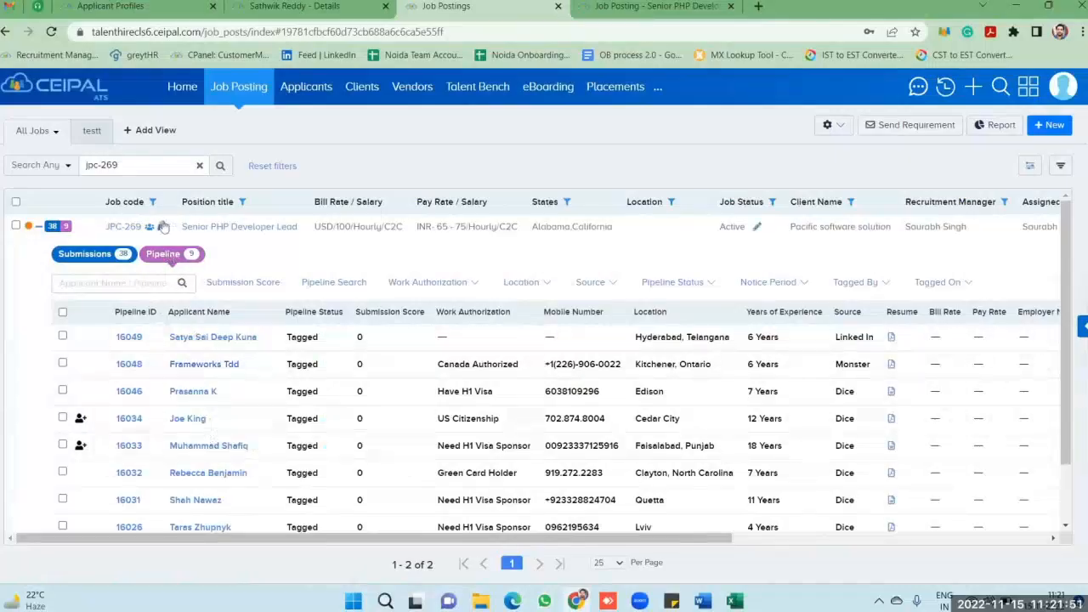
Select the first tagged applicant in the pipeline to view the available actions, and clear the selection
left_click(38, 227)
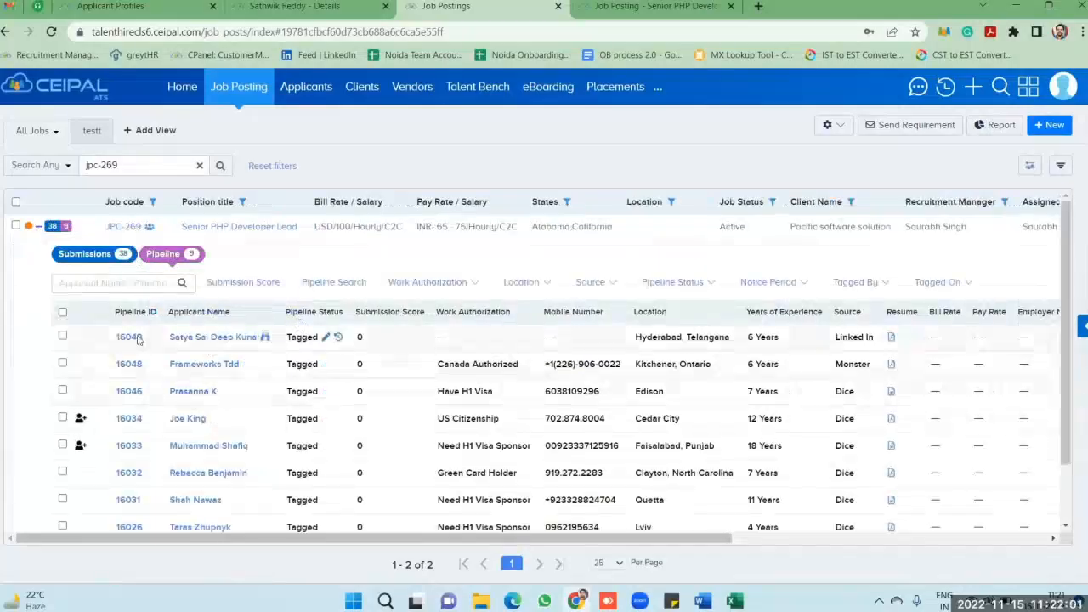
left_click(63, 337)
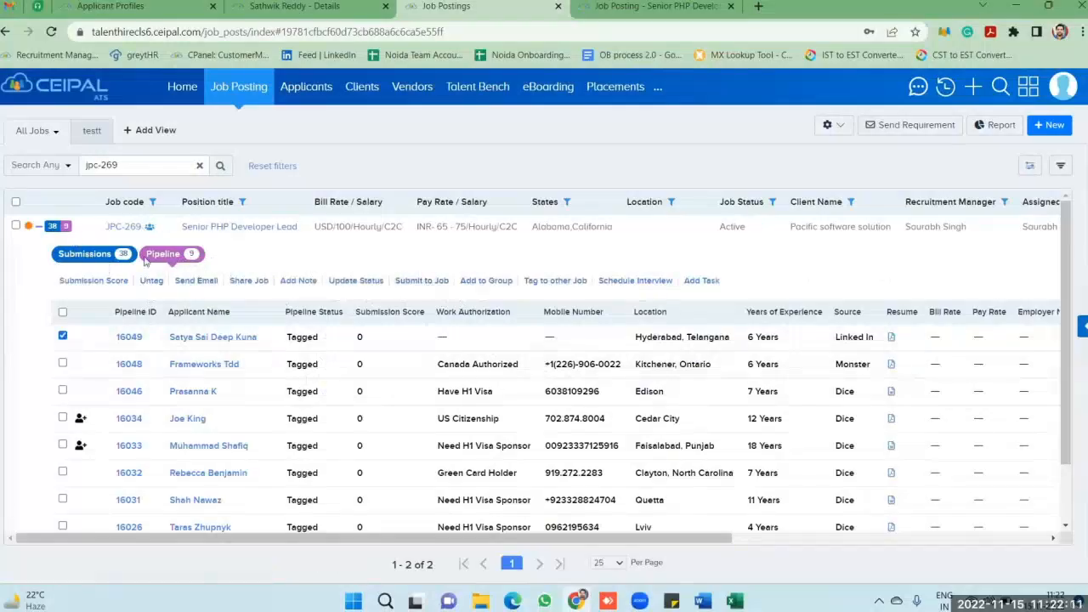
left_click(62, 337)
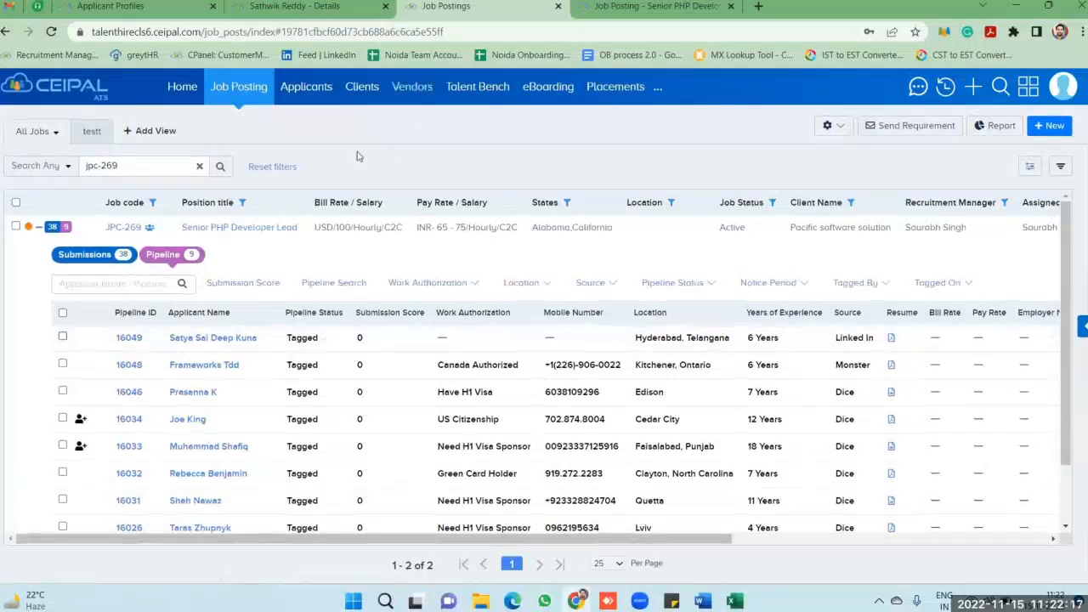
Go to the applicants list, look through the overview of additional modules, and close the overview
left_click(324, 90)
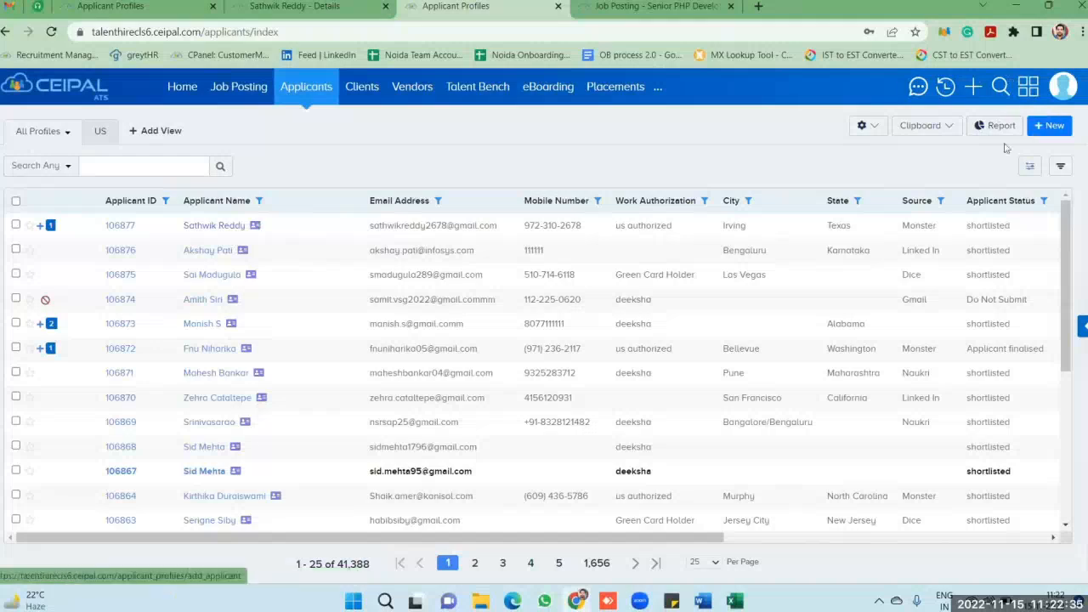
left_click(1026, 99)
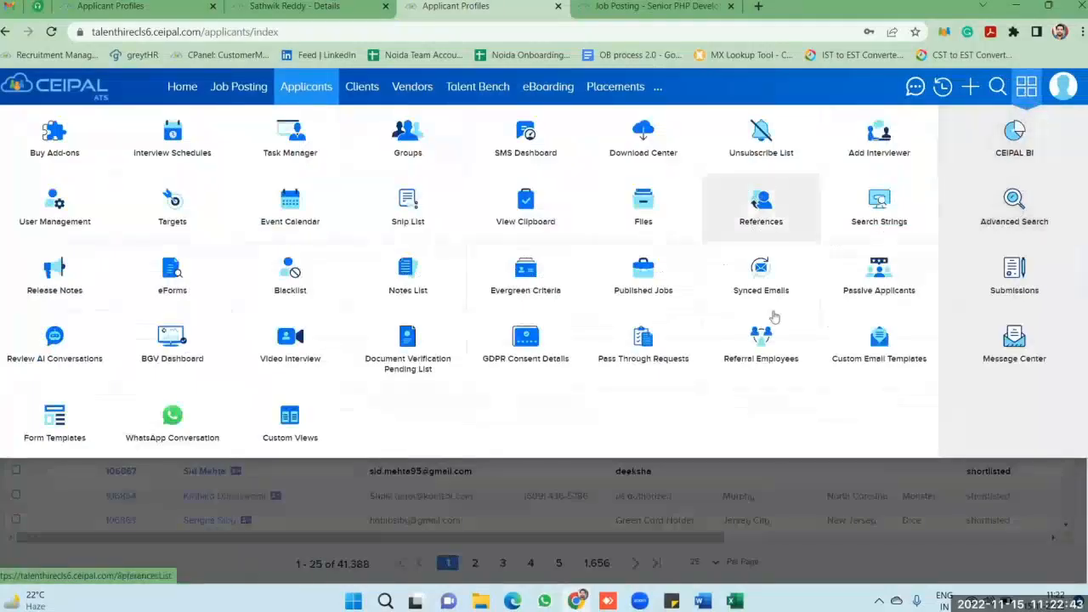
left_click(782, 476)
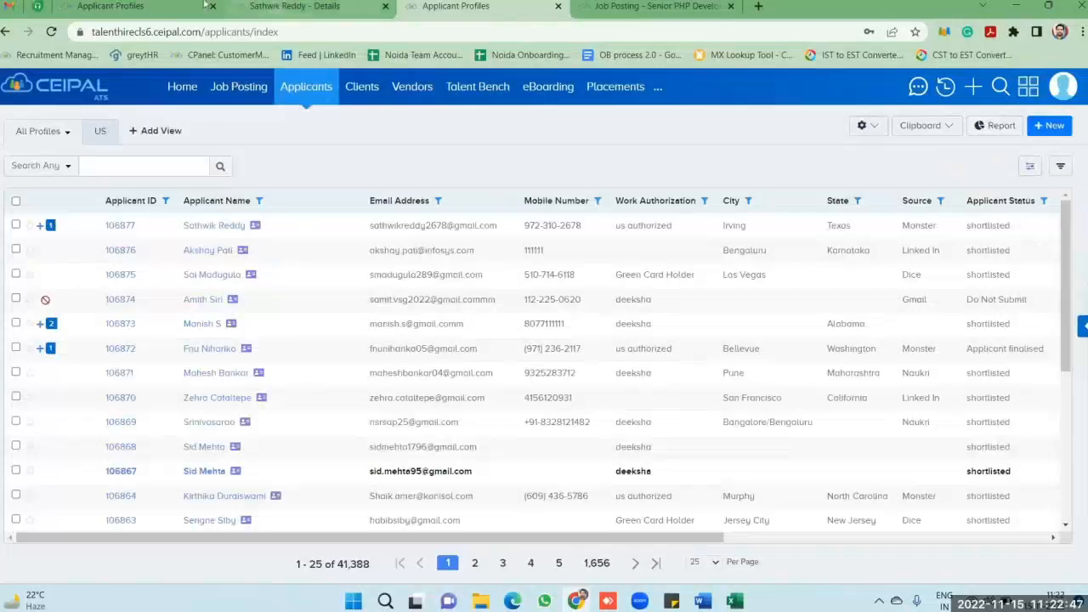
Return to the earlier applicant profiles list and enter jpc-269 as the search term
left_click(241, 4)
left_click(478, 10)
left_click(193, 169)
type("jpc-269")
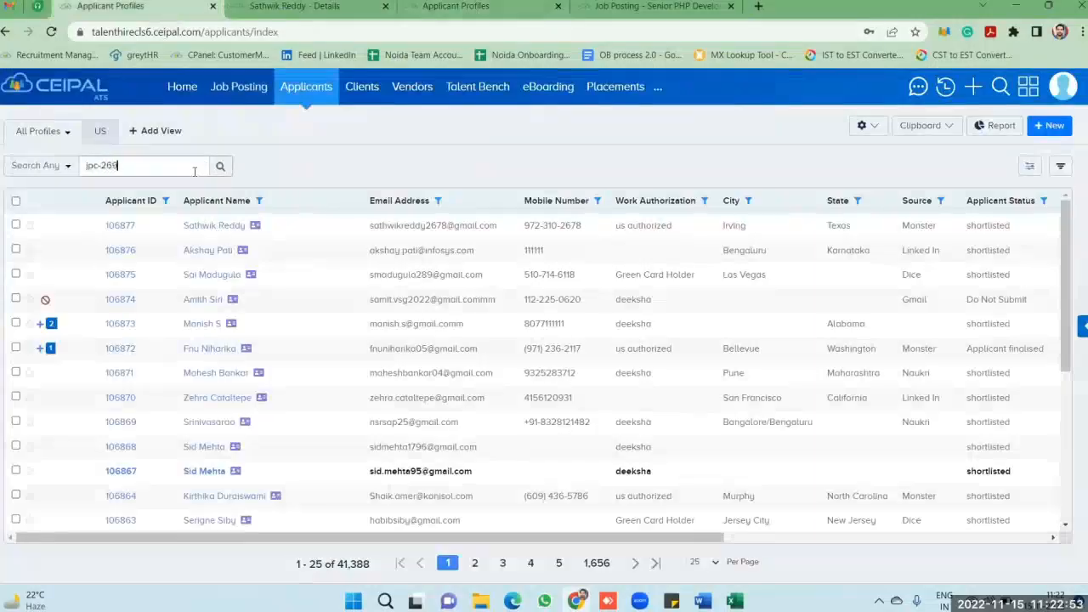
Search the applicant profiles for jpc-269
key("Return")
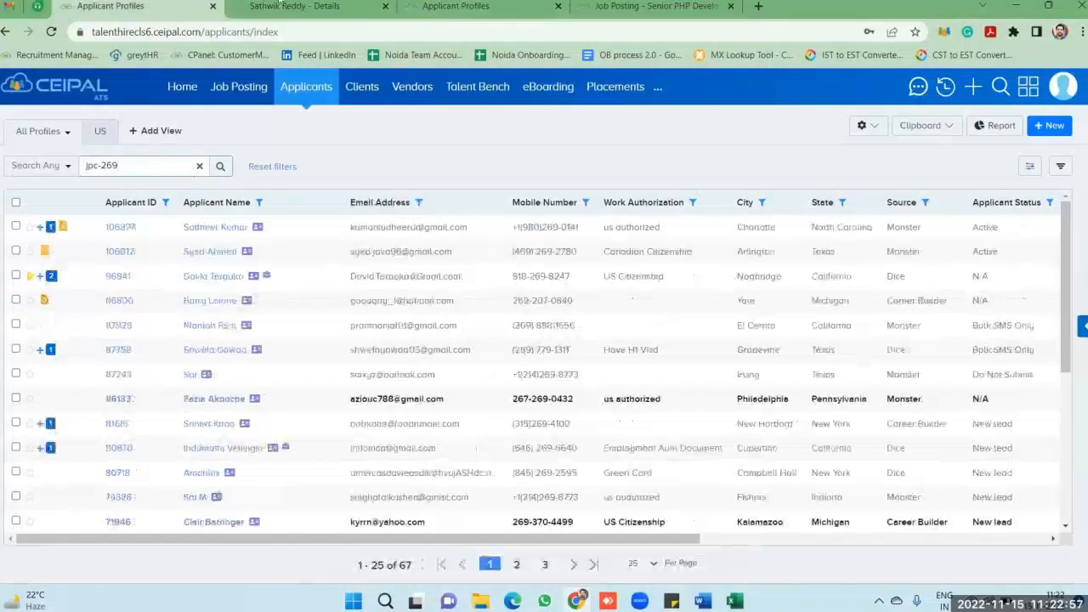
key("ctrl+Tab")
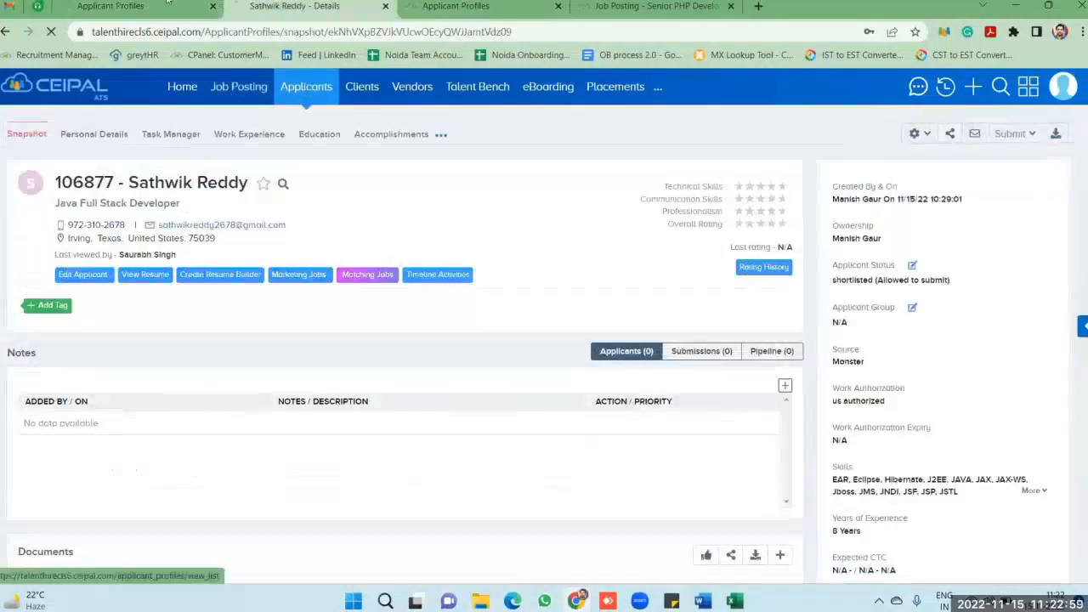
key("ctrl+shift+Tab")
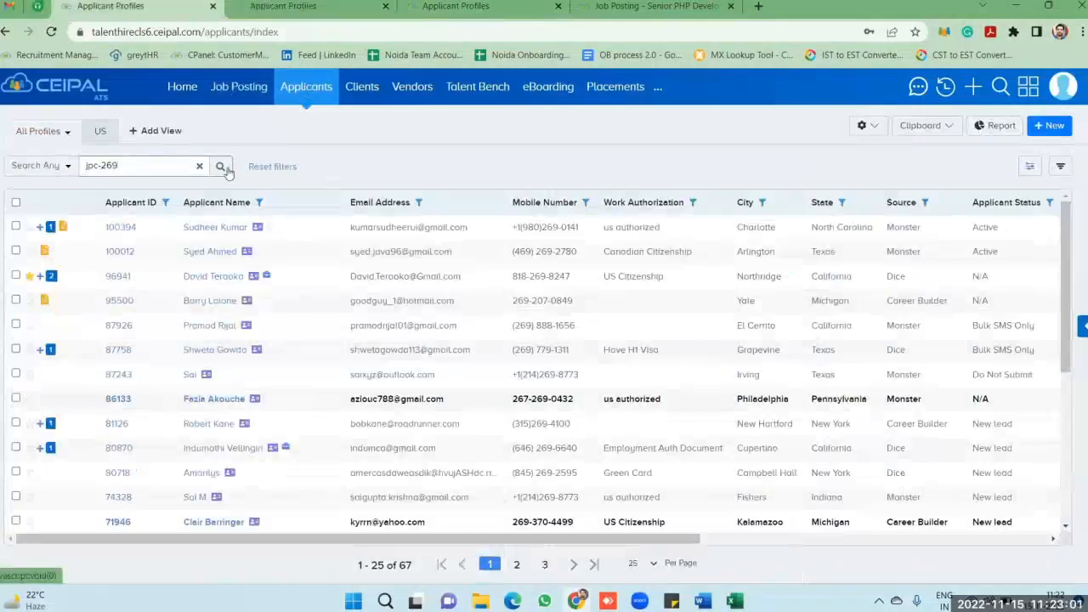
left_click(223, 168)
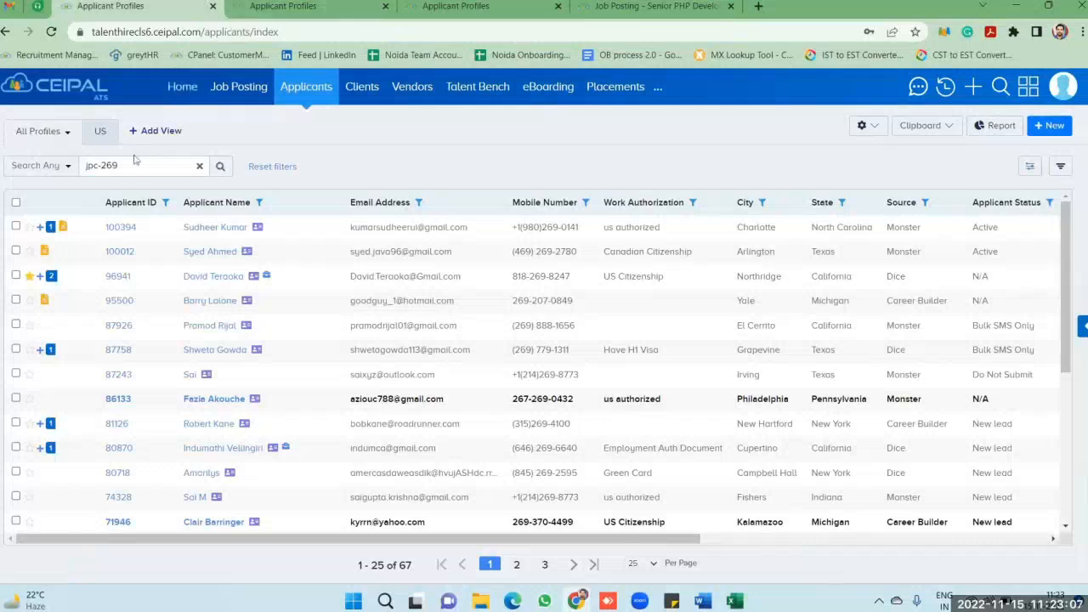
Copy the search text jpc-269 and search the job postings list for it
left_click_drag(133, 160, 85, 164)
key("ctrl+c")
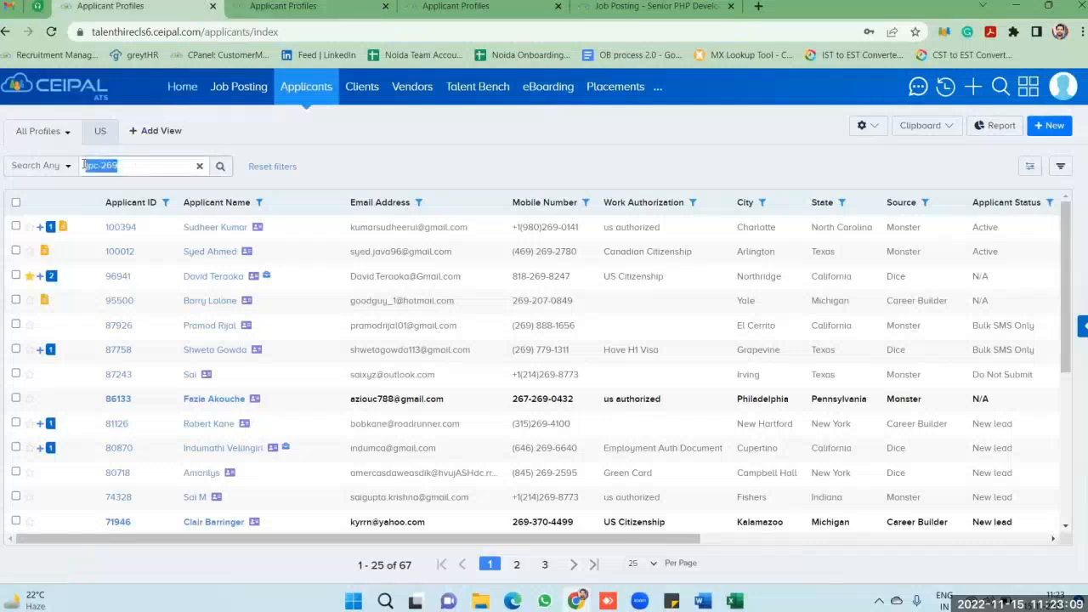
key("Return")
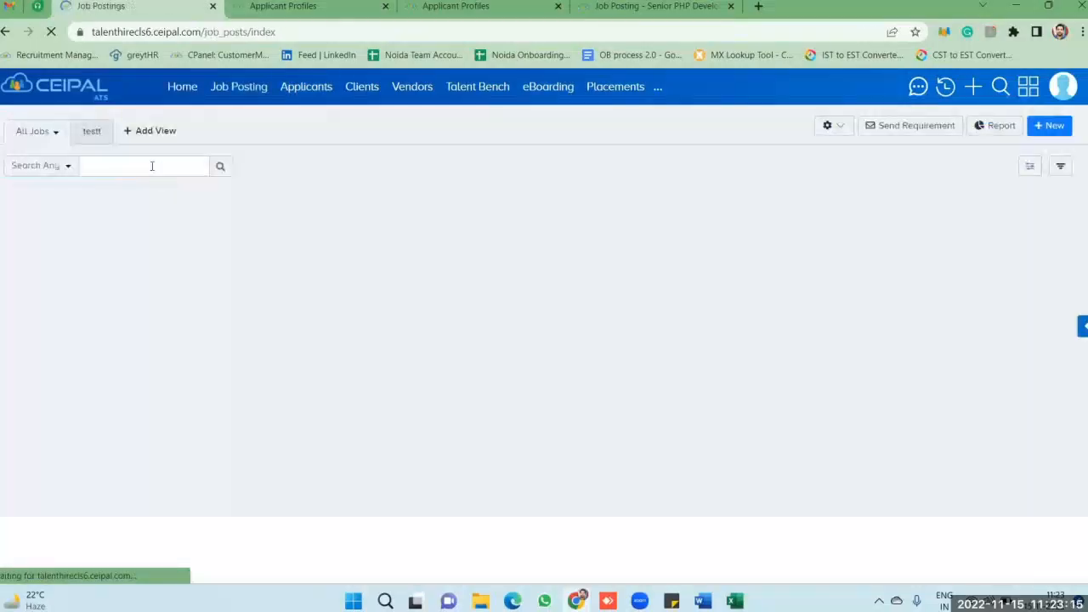
left_click(151, 166)
key("ctrl+v")
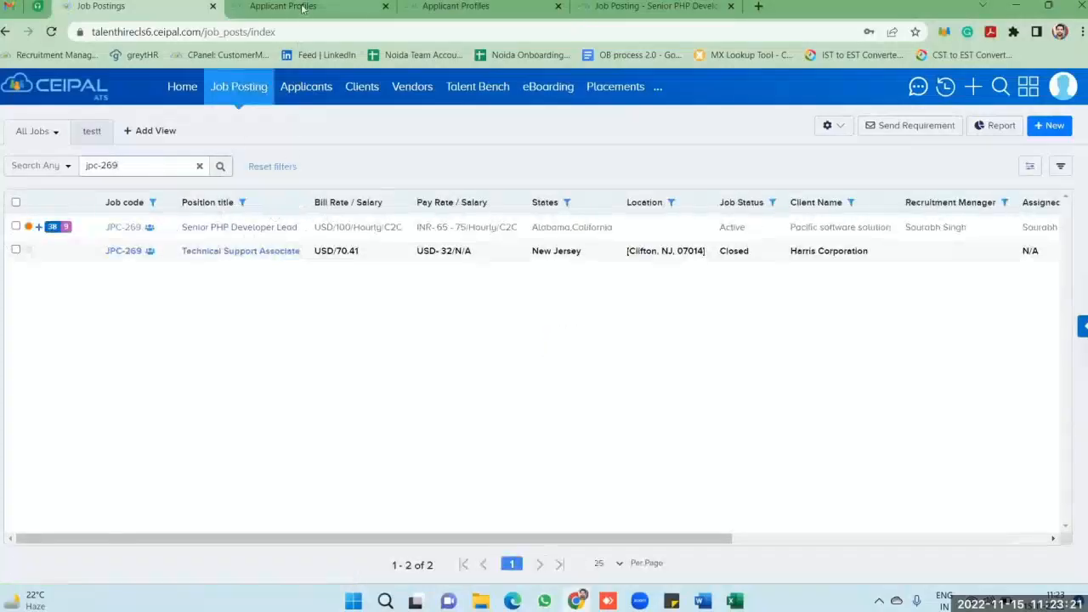
Look through the first page of applicant profiles and compare it with the job postings list
key("ctrl+Tab")
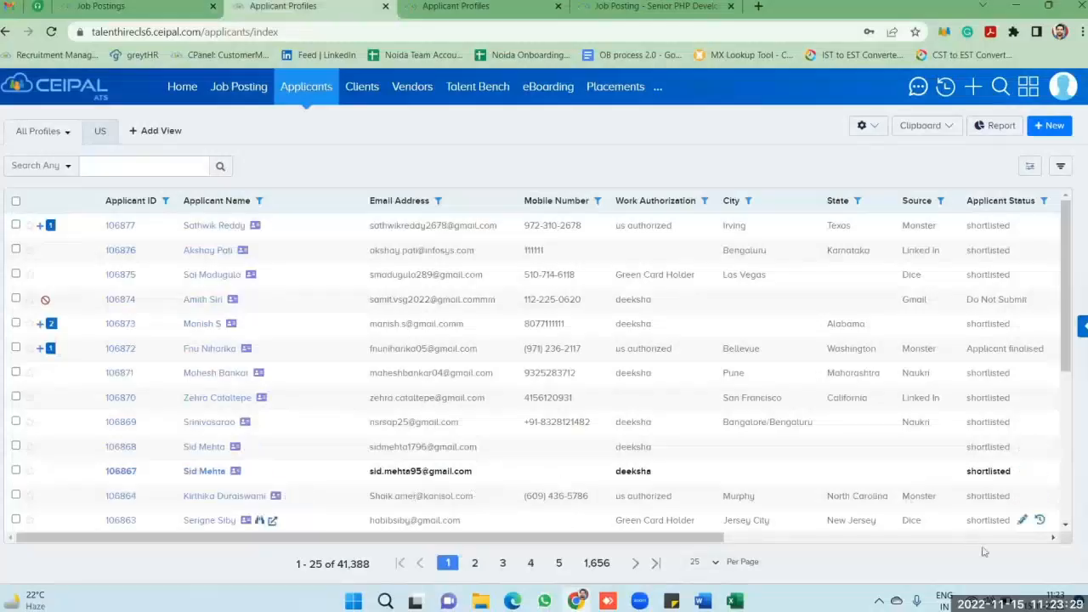
scroll(1054, 476, "down", 4)
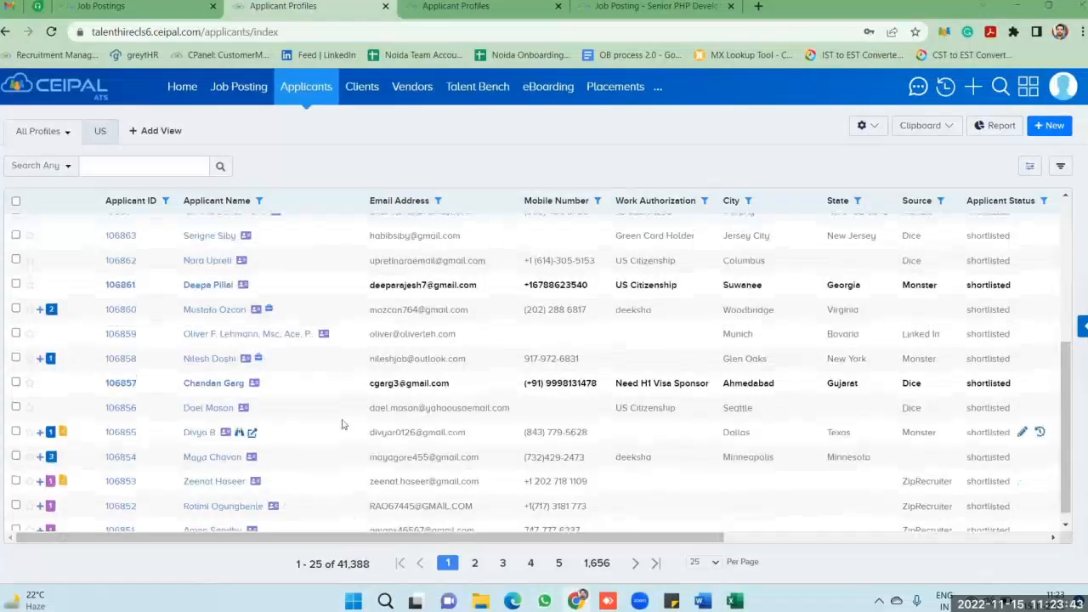
scroll(343, 424, "up", 3)
scroll(343, 424, "up", 2)
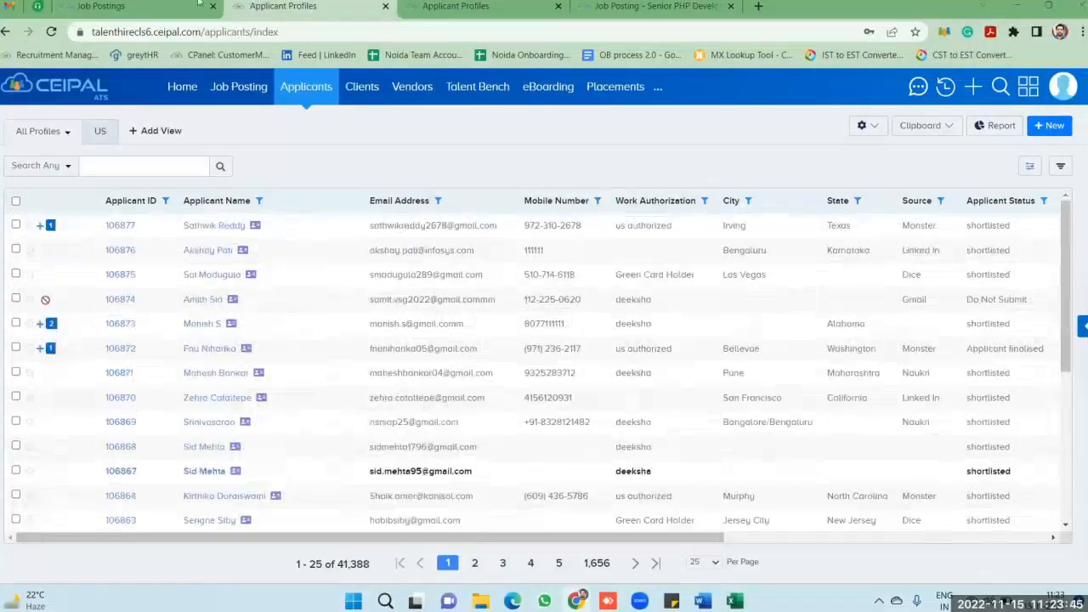
left_click(101, 6)
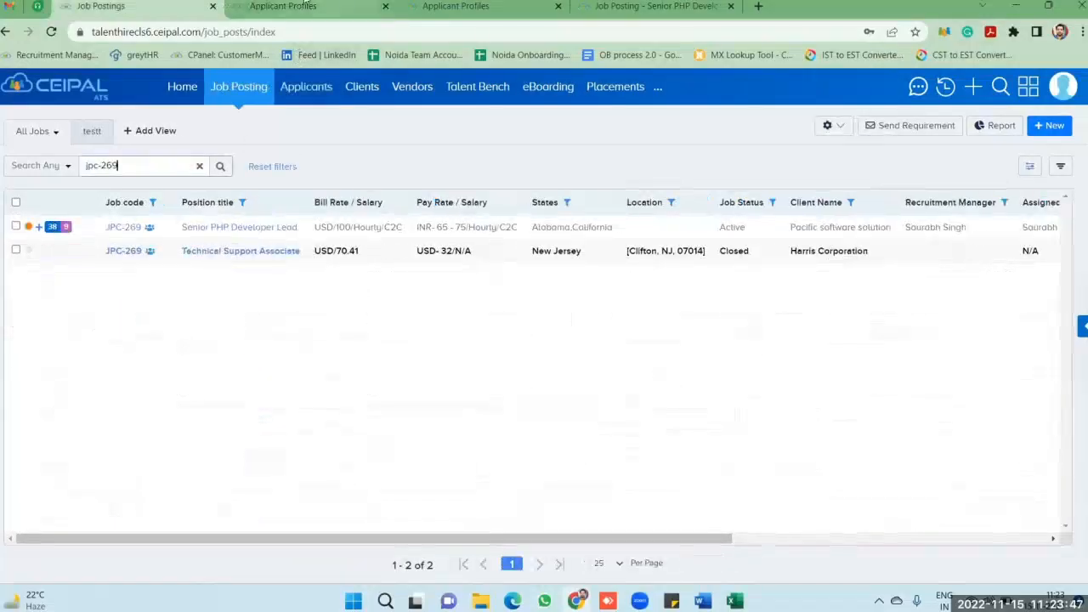
left_click(304, 5)
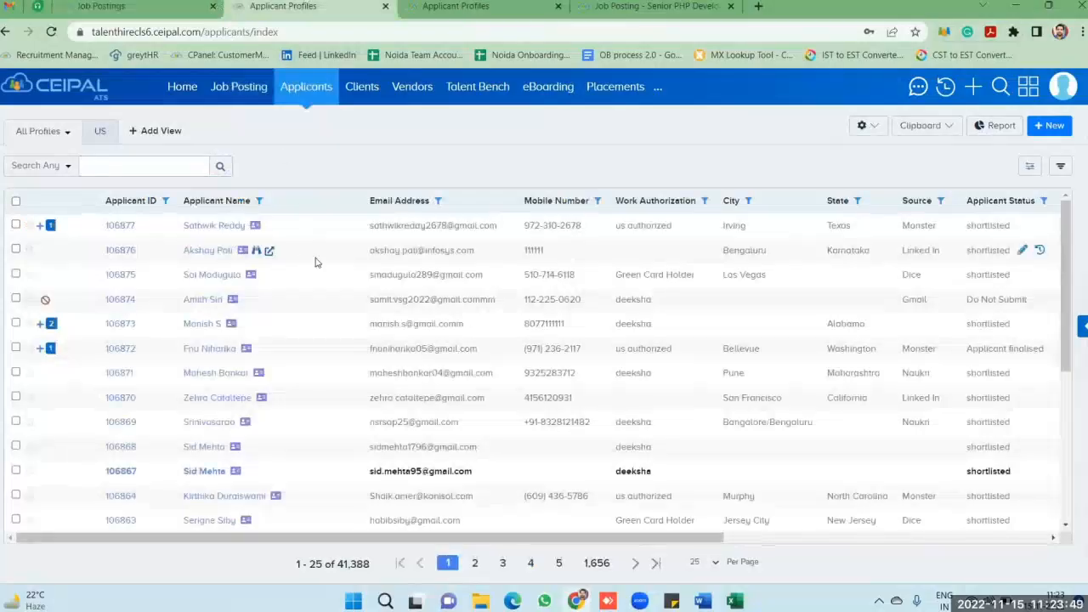
scroll(312, 273, "down", 4)
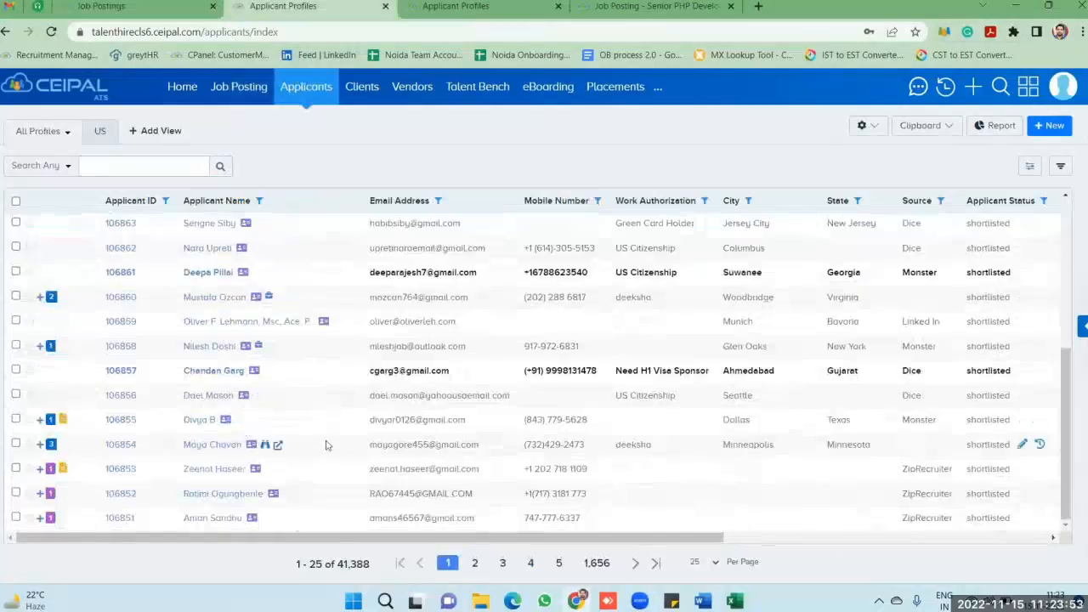
scroll(331, 444, "up", 4)
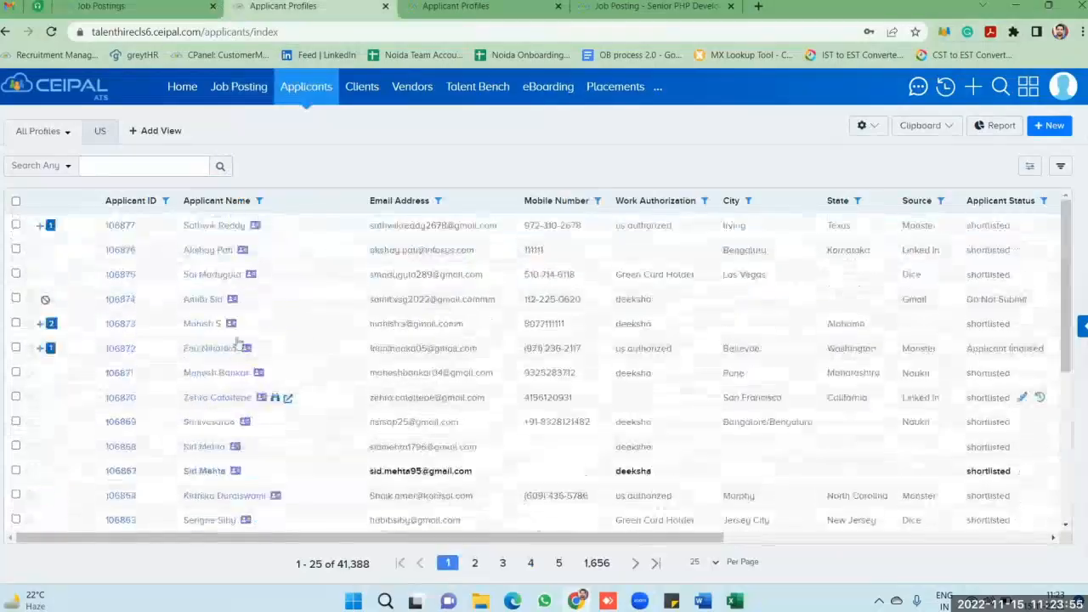
Read the résumé of the San Francisco applicant in its quick view, close it and look over the applicant list
scroll(286, 338, "down", 1)
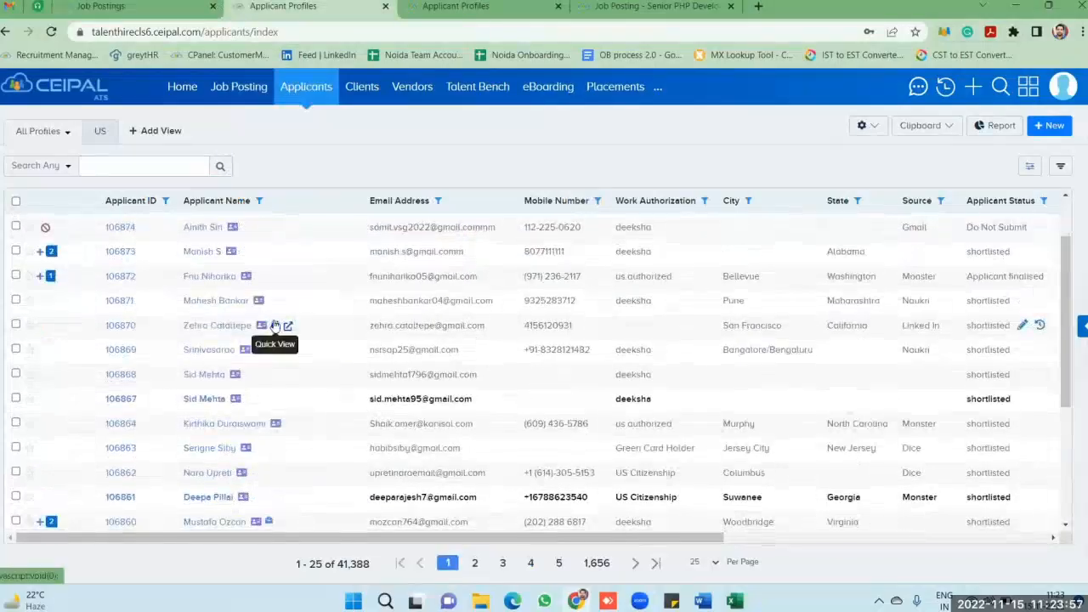
left_click(275, 330)
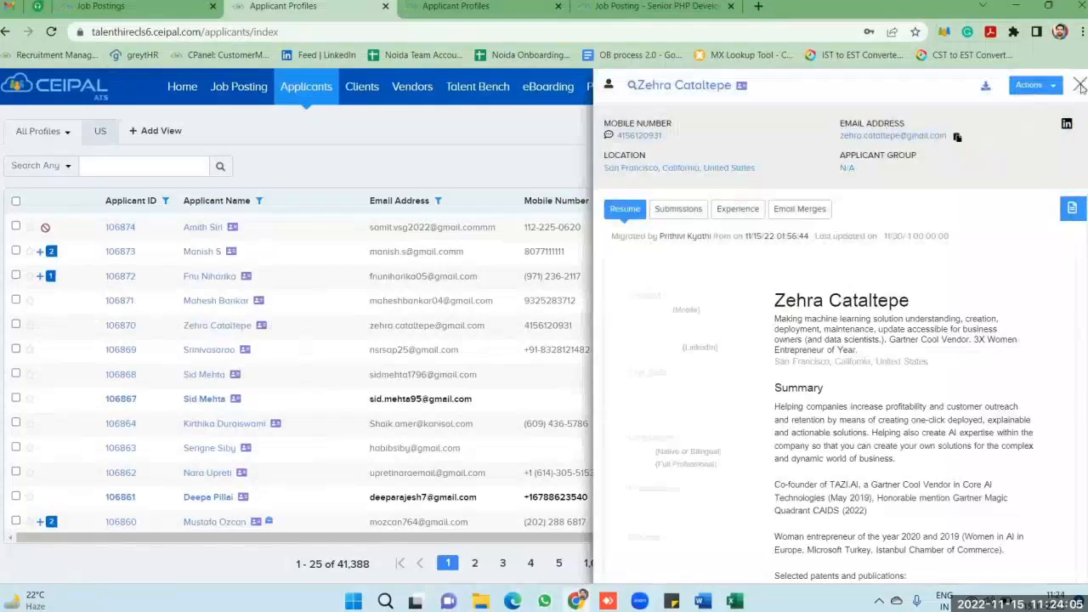
left_click(1080, 86)
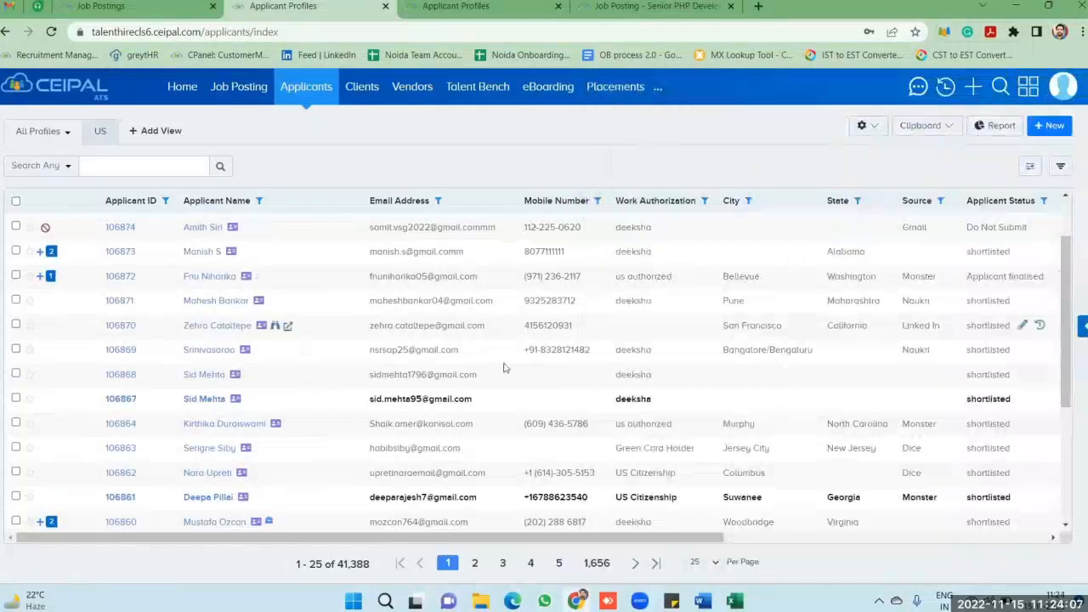
scroll(500, 367, "up", 1)
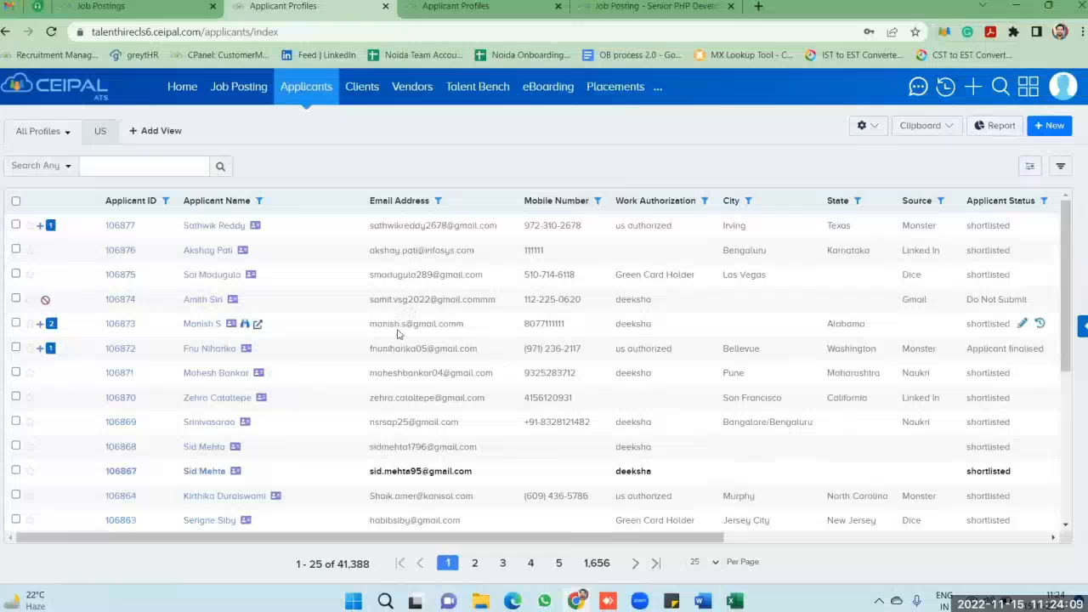
scroll(292, 399, "down", 1)
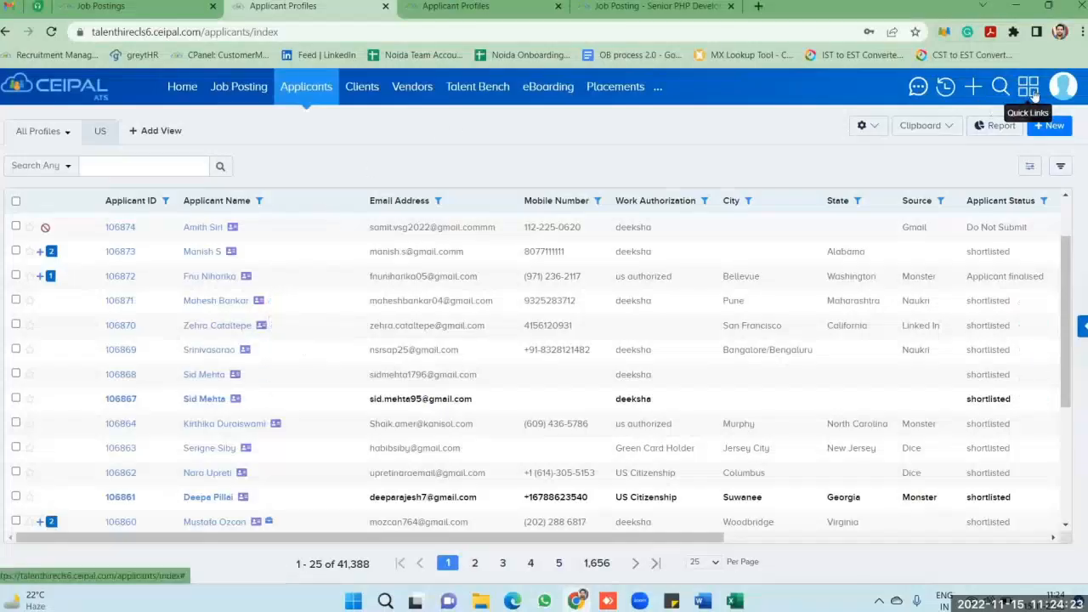
Open the internal database applicant search and search within the United States for the keyword php
key("ctrl+Tab")
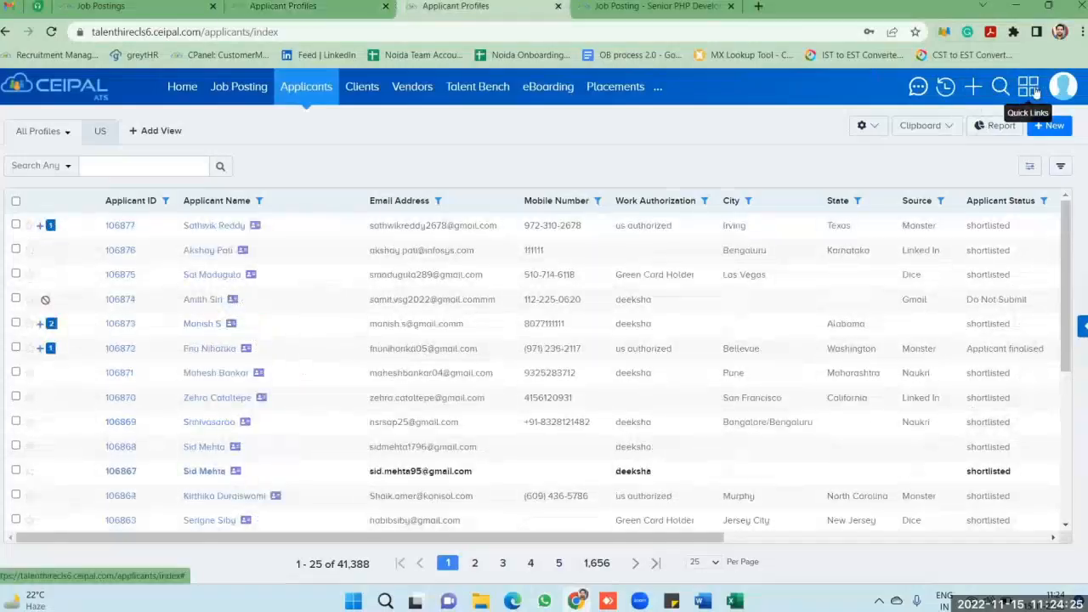
left_click(1031, 88)
left_click(1016, 204)
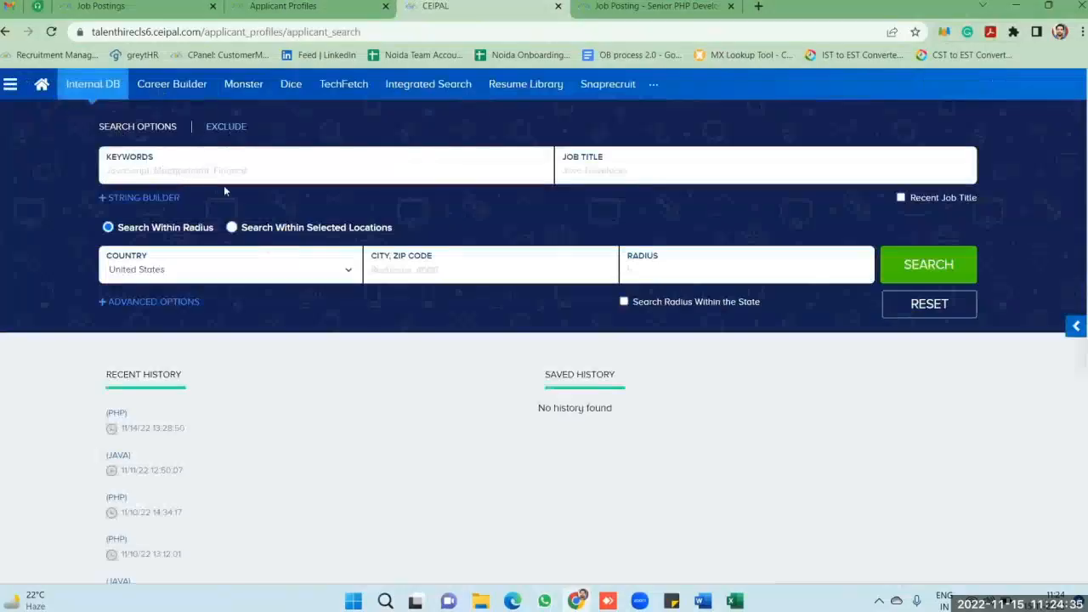
left_click(262, 159)
left_click(147, 6)
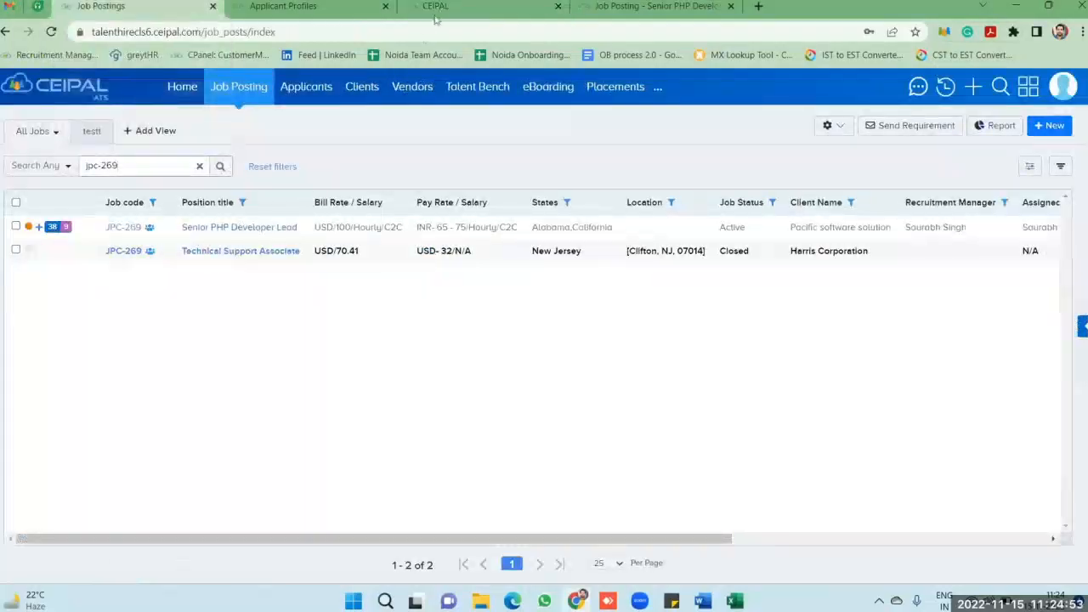
left_click(459, 4)
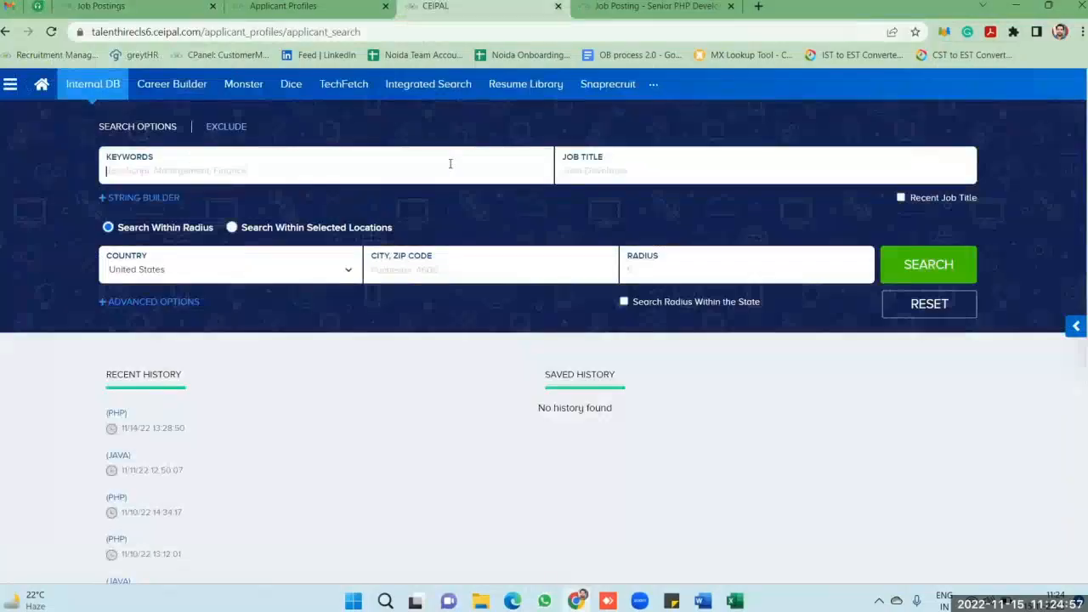
type("php")
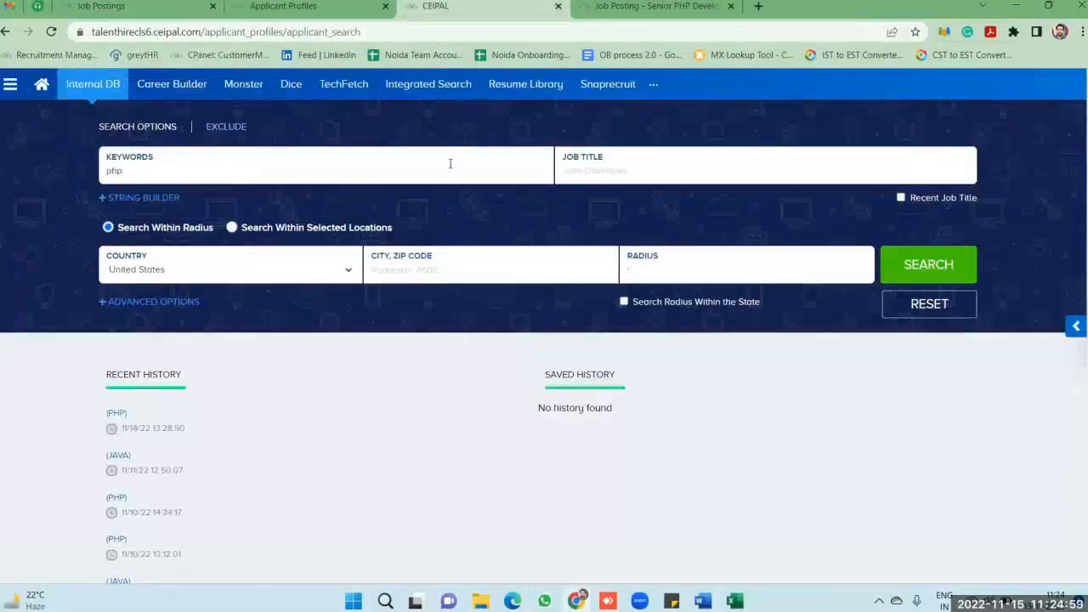
key("Return")
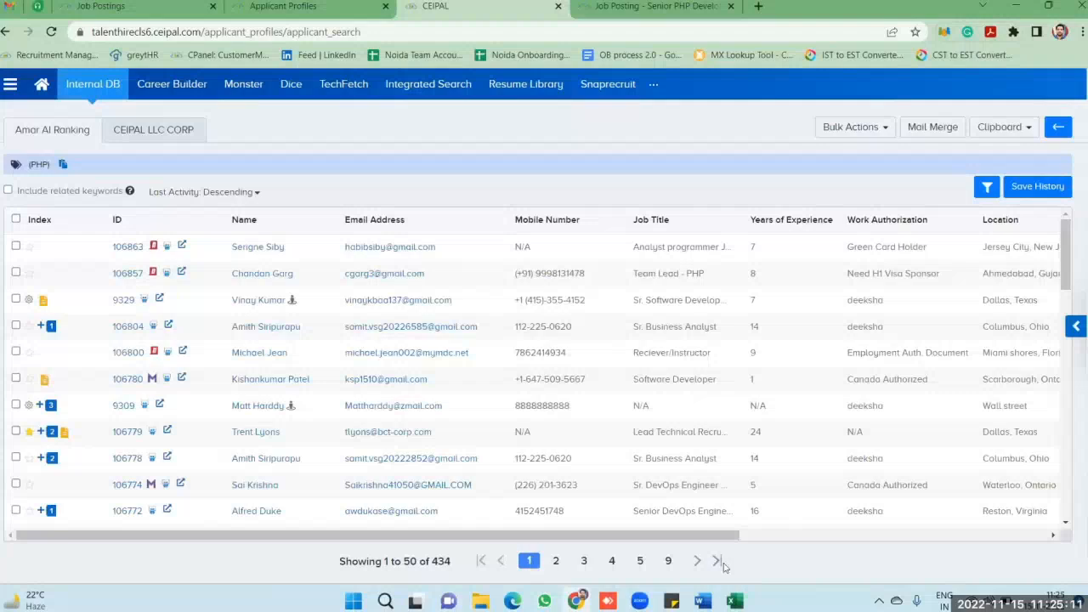
Preview the résumés of the Senior Python Engineer and the Senior DevOps Consultant on page 18 of the PHP results, and close the previews
left_click(110, 6)
left_click(279, 6)
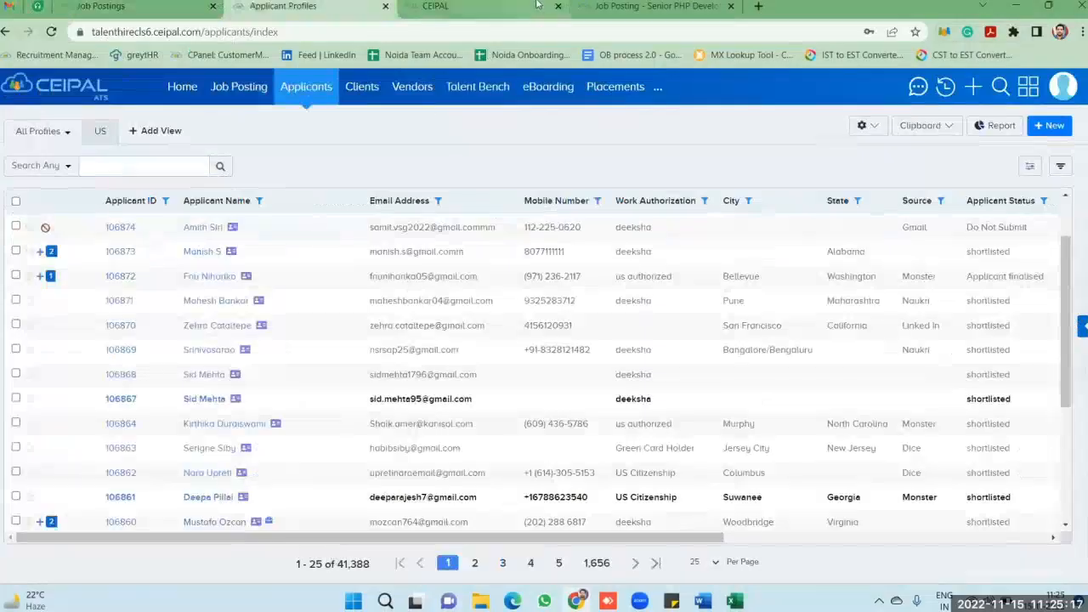
left_click(476, 6)
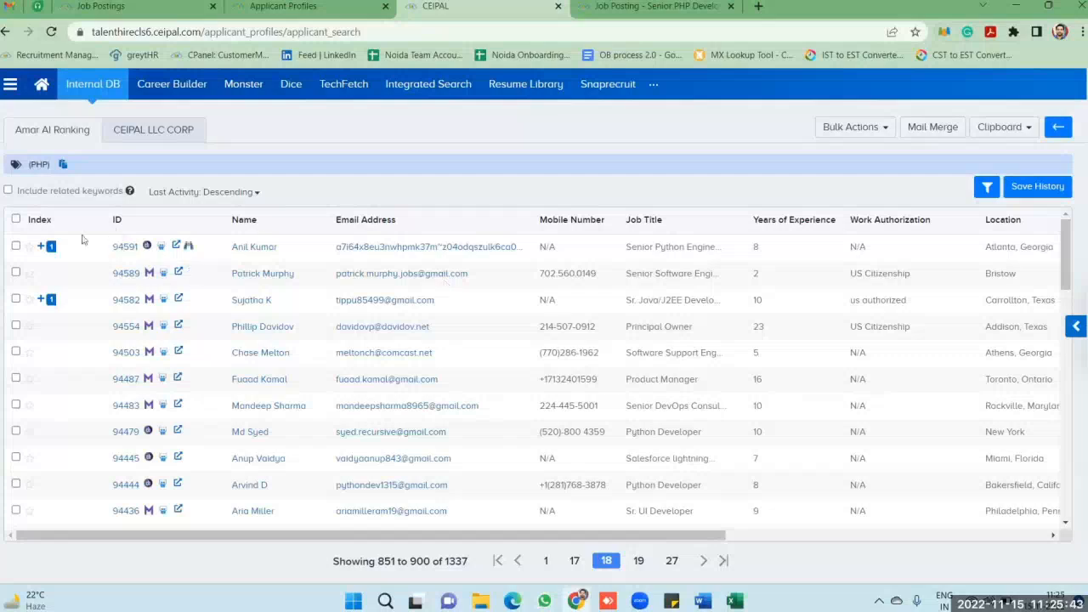
left_click(189, 246)
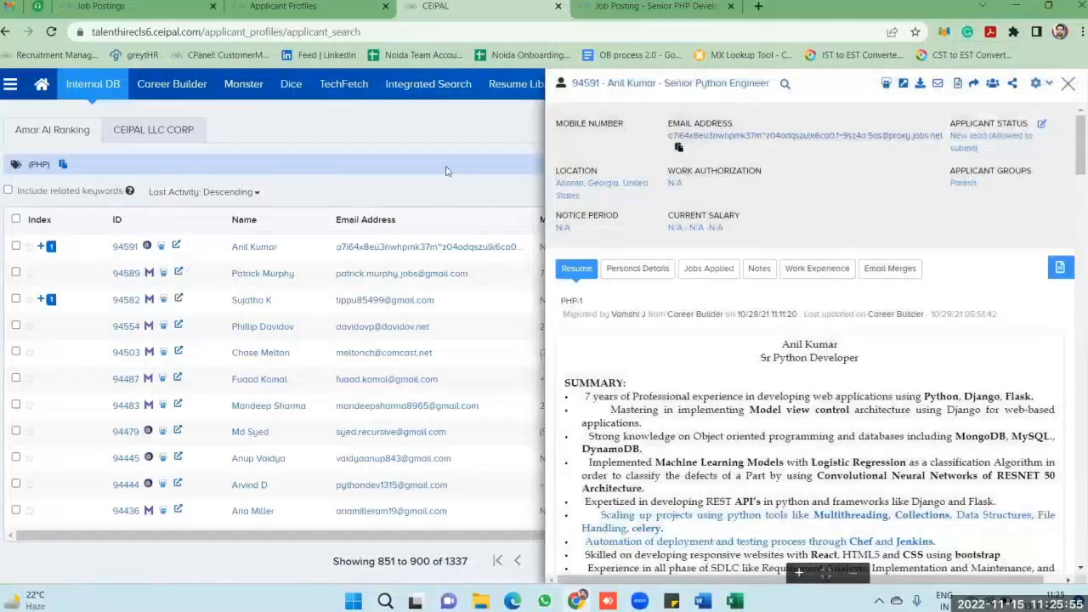
left_click(1068, 84)
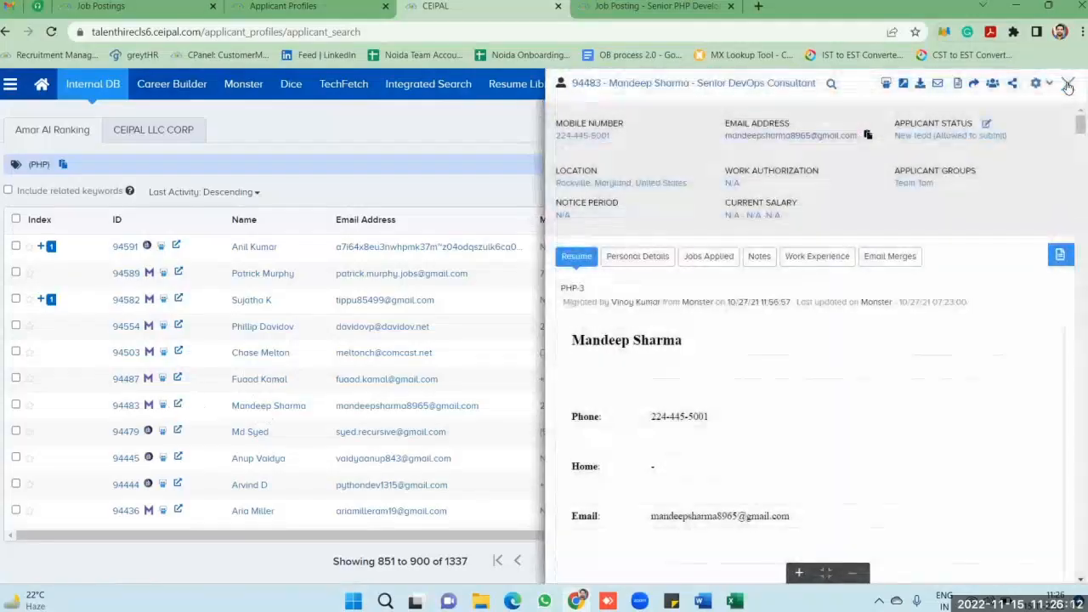
left_click(1069, 85)
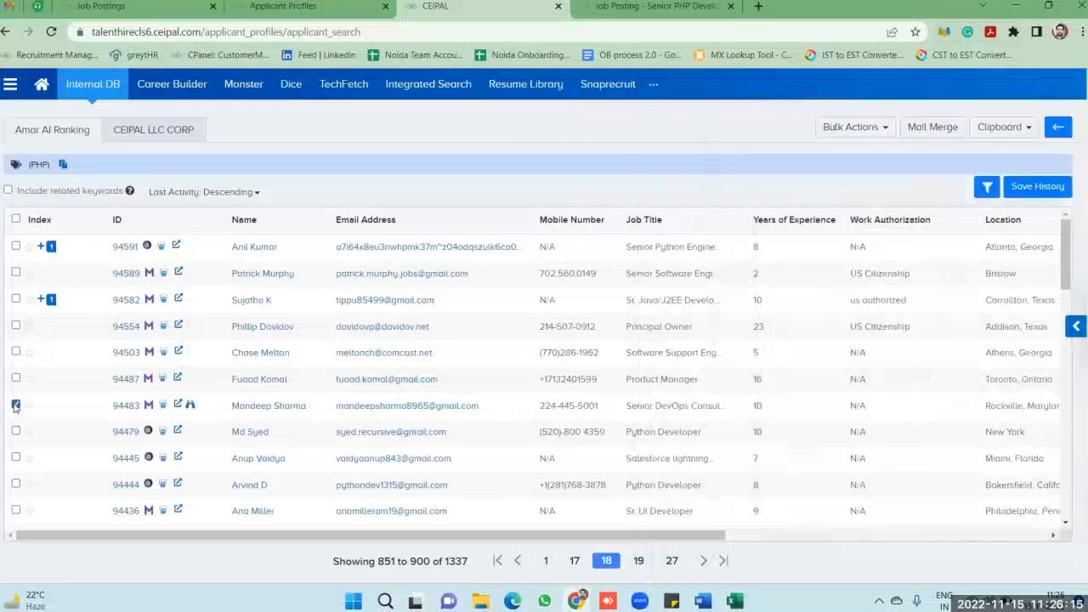
Show the bulk actions for the selected Senior DevOps Consultant profile and expand the submissions of the JPC-269 Senior PHP Developer Lead job
left_click(882, 135)
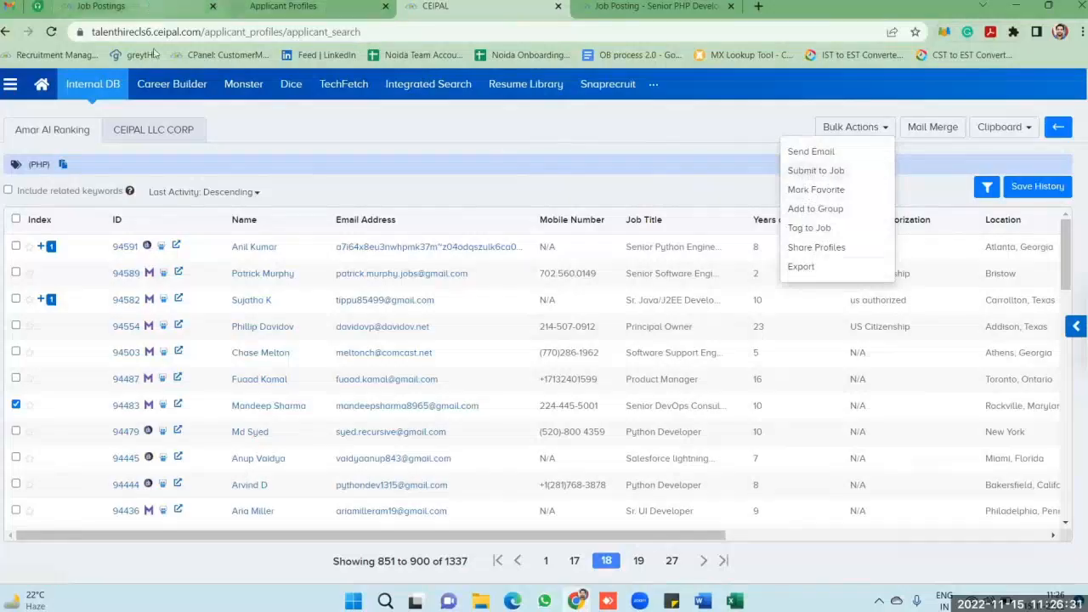
left_click(149, 5)
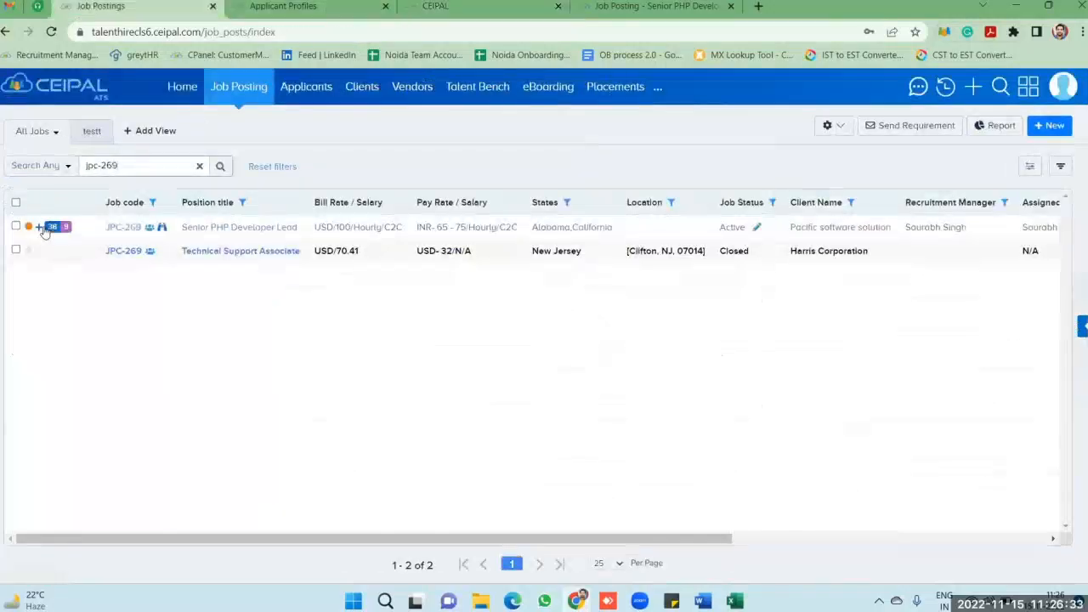
left_click(38, 228)
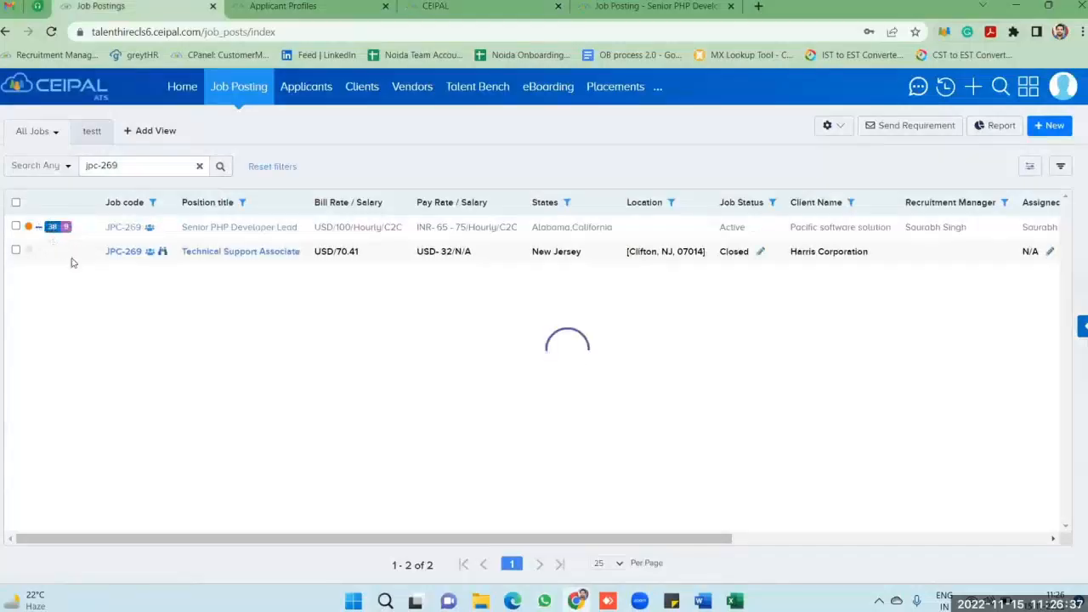
left_click(463, 8)
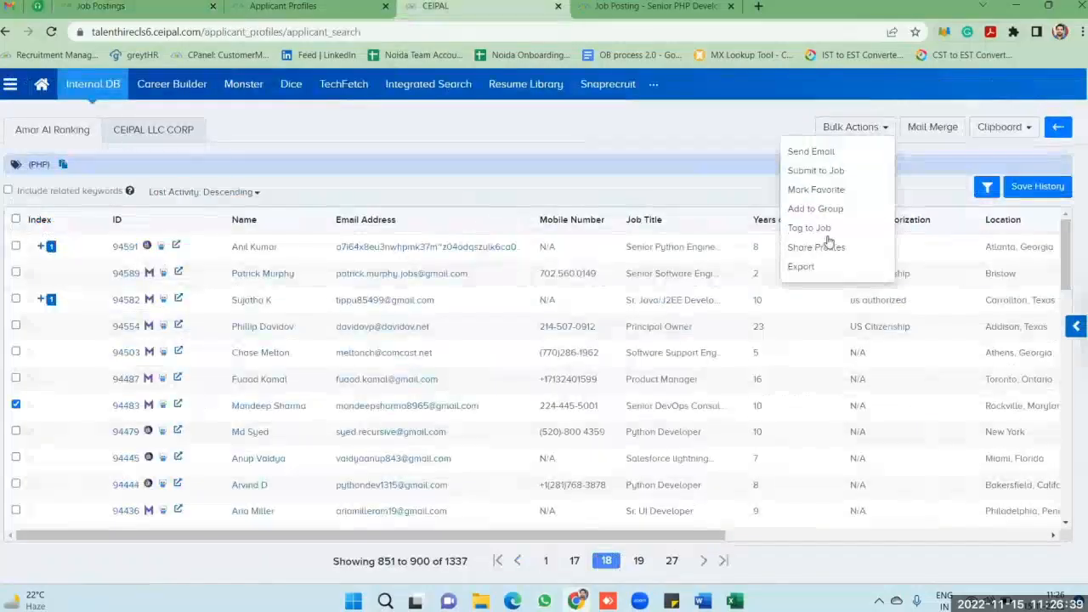
left_click(127, 7)
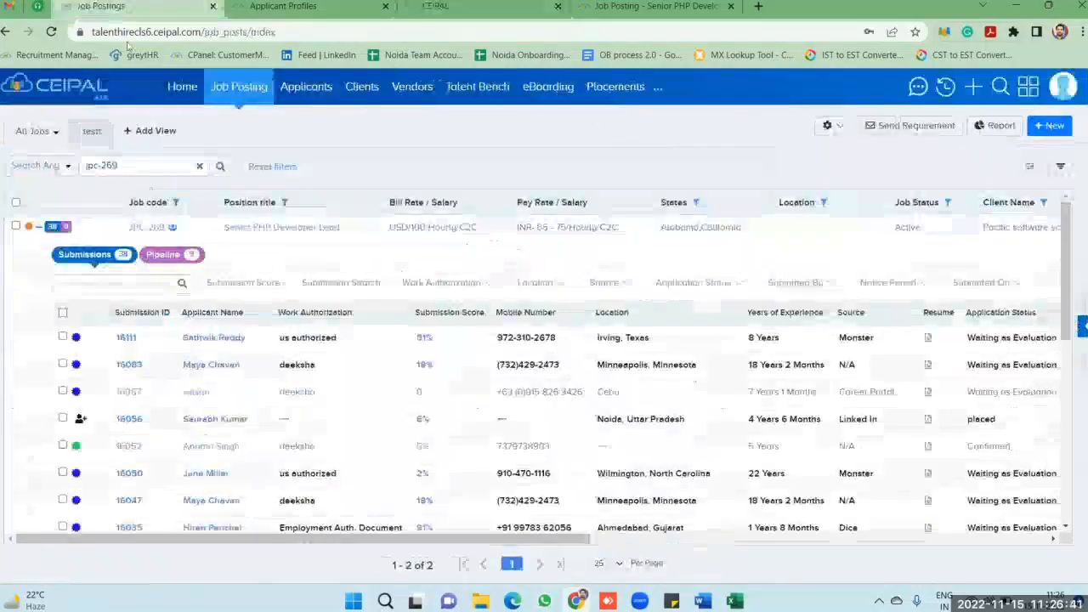
Deselect the Senior DevOps Consultant in the PHP applicant results and collapse the submissions of the JPC-269 Senior PHP Developer Lead job
left_click(481, 5)
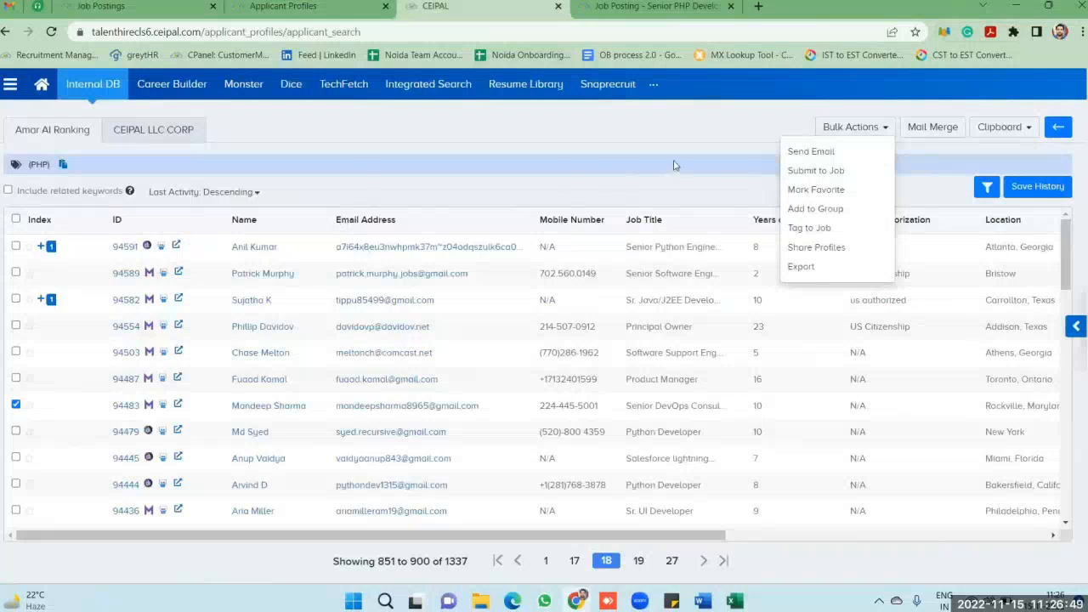
left_click(225, 308)
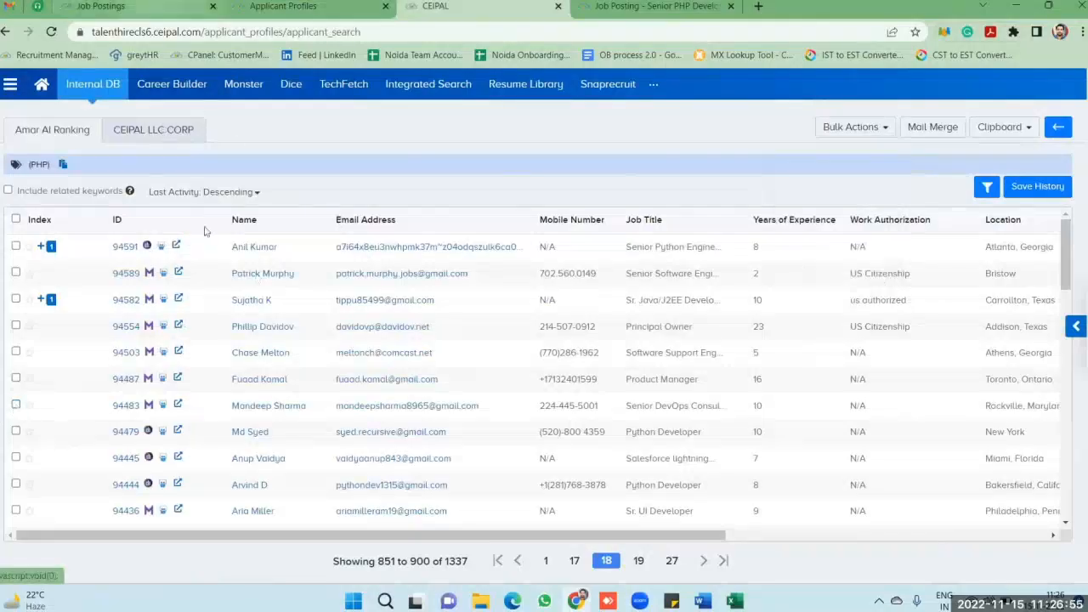
key("ctrl+1")
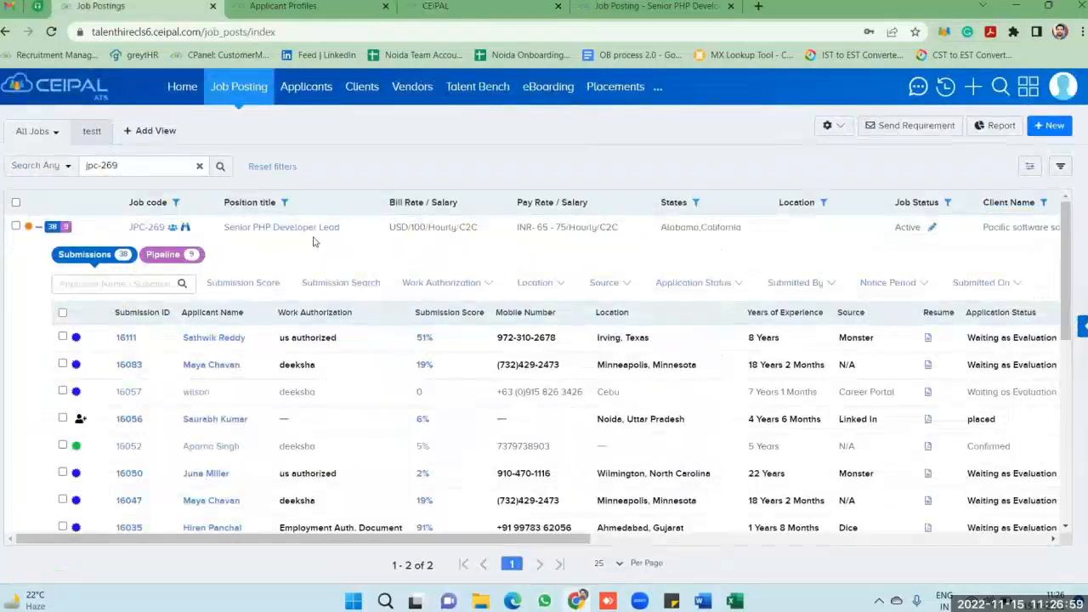
left_click(462, 12)
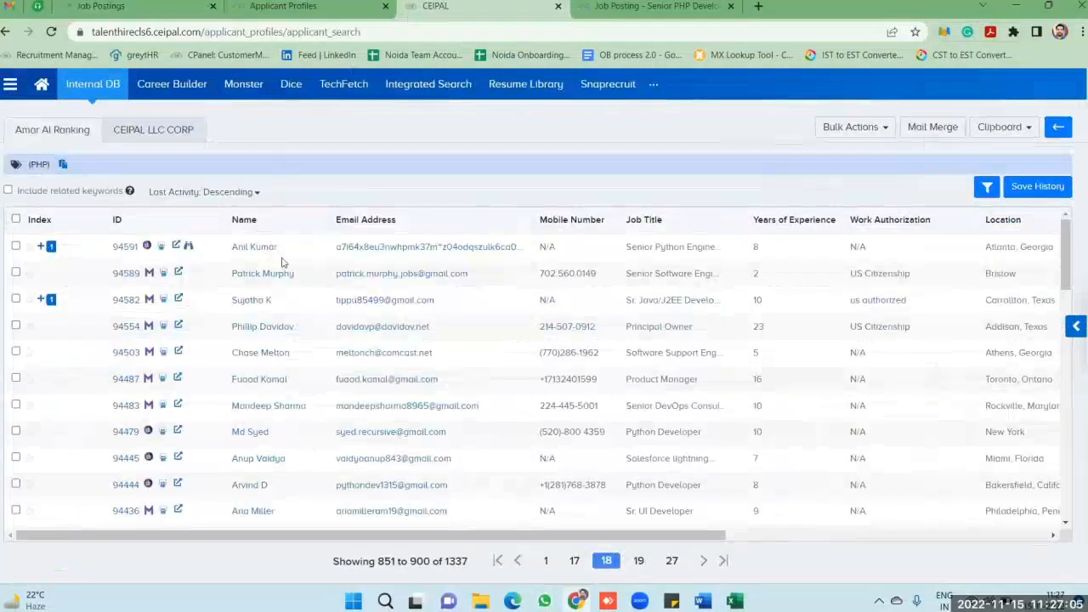
left_click(85, 6)
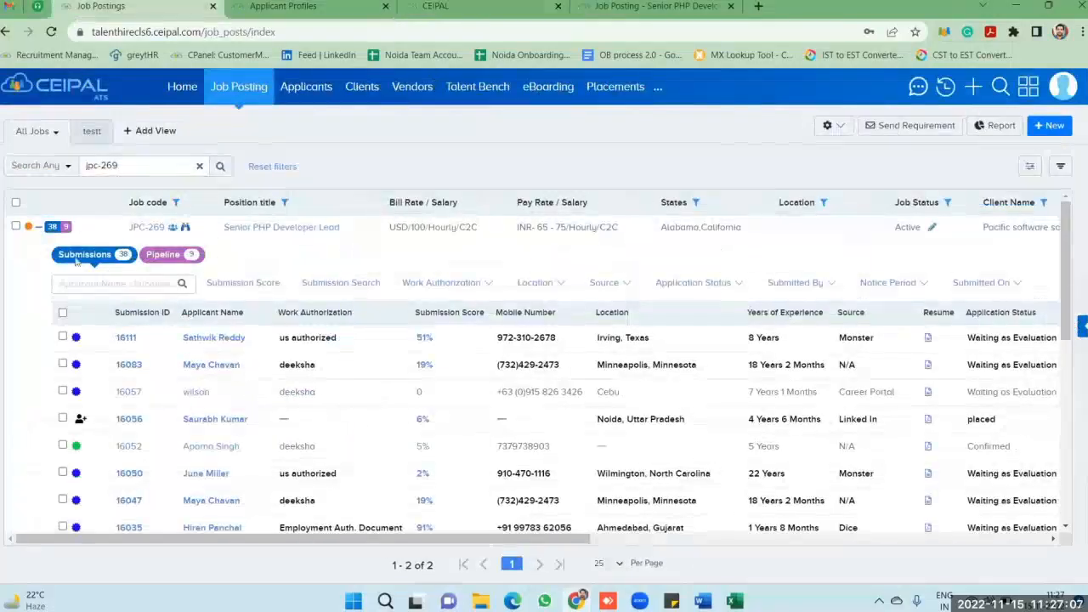
left_click(38, 226)
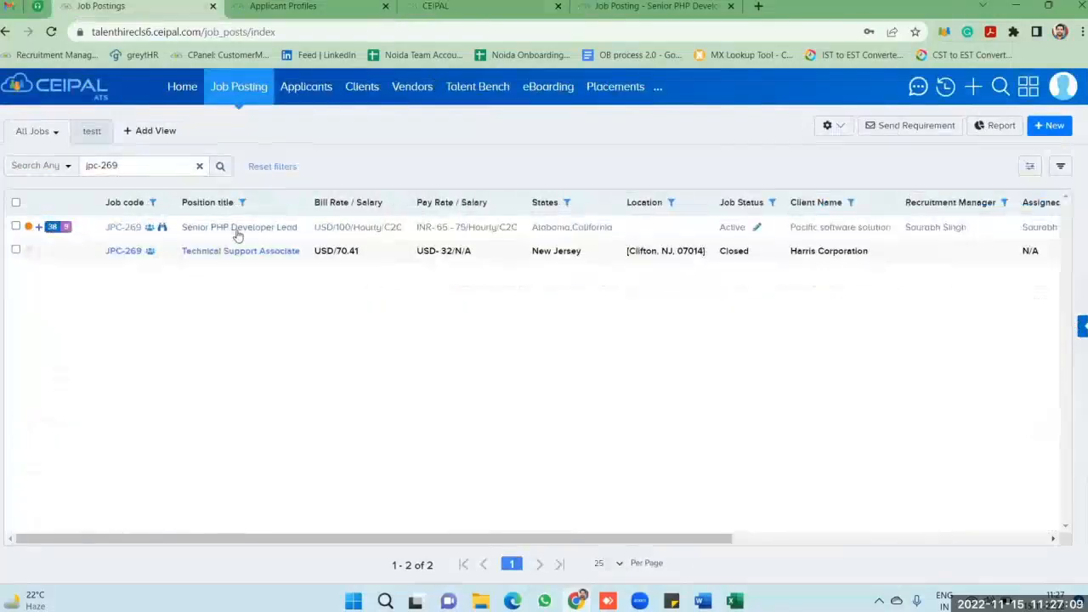
Set up a mail merge from the PHP applicant results for 999 recipients with the JPC-269 Senior PHP Developer Lead job
left_click(448, 10)
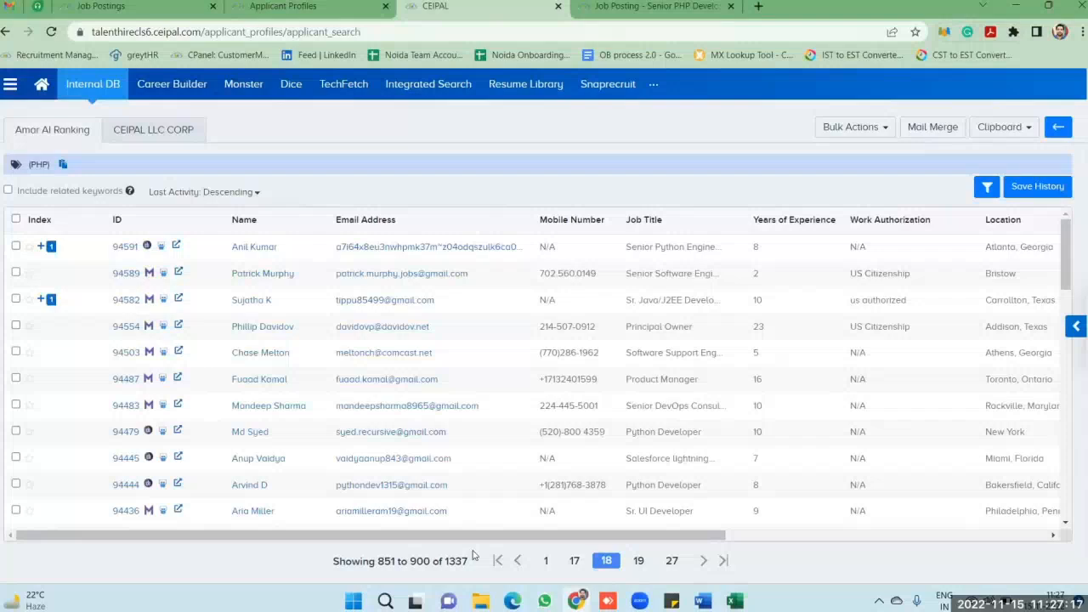
left_click(932, 127)
left_click(505, 186)
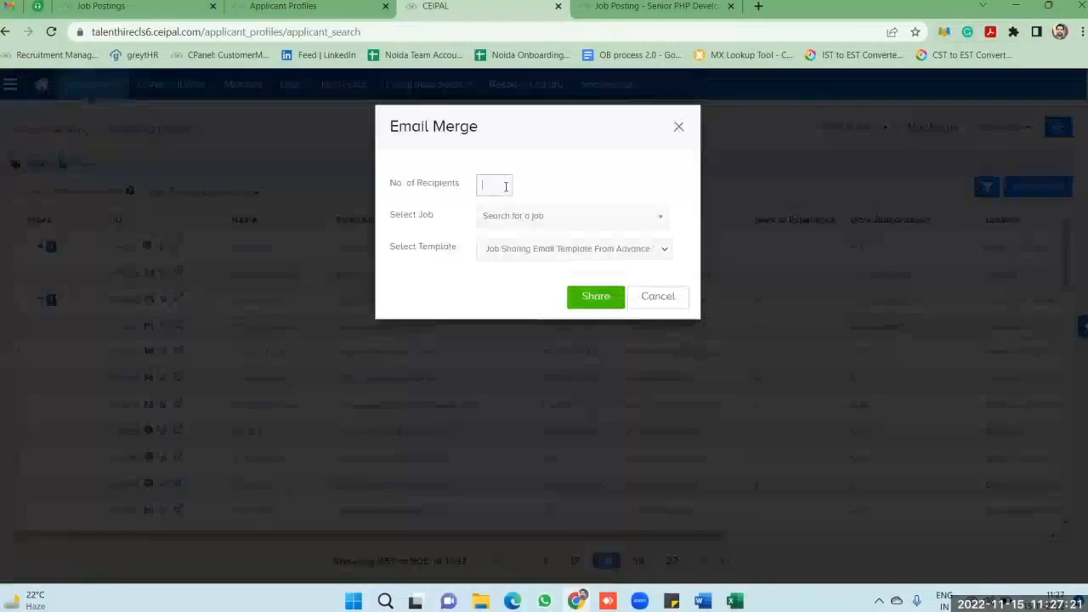
type("999")
left_click(657, 218)
type("jpc")
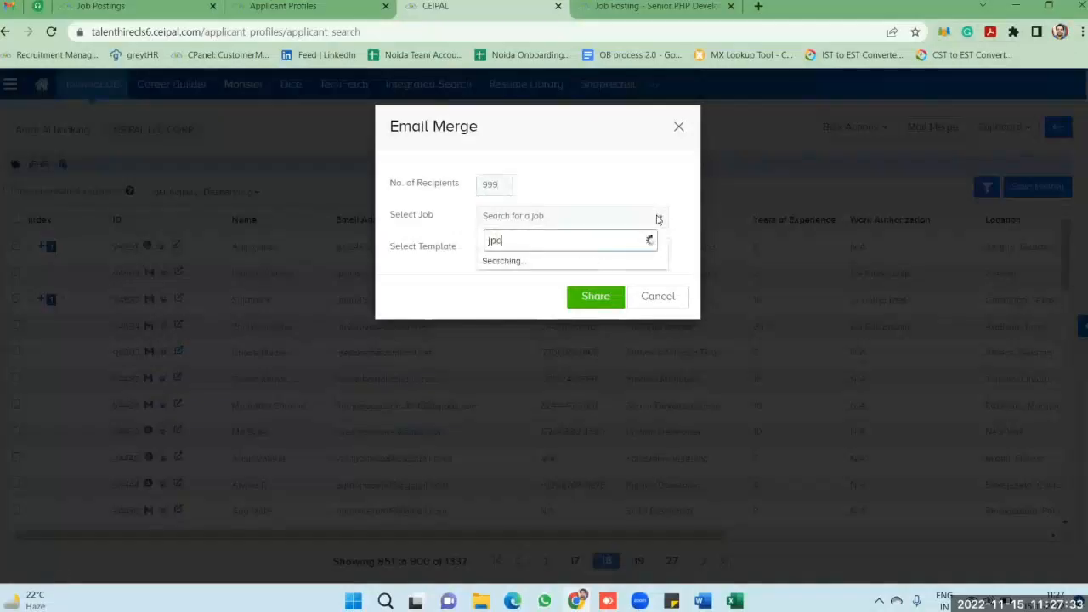
type("-269")
left_click(573, 269)
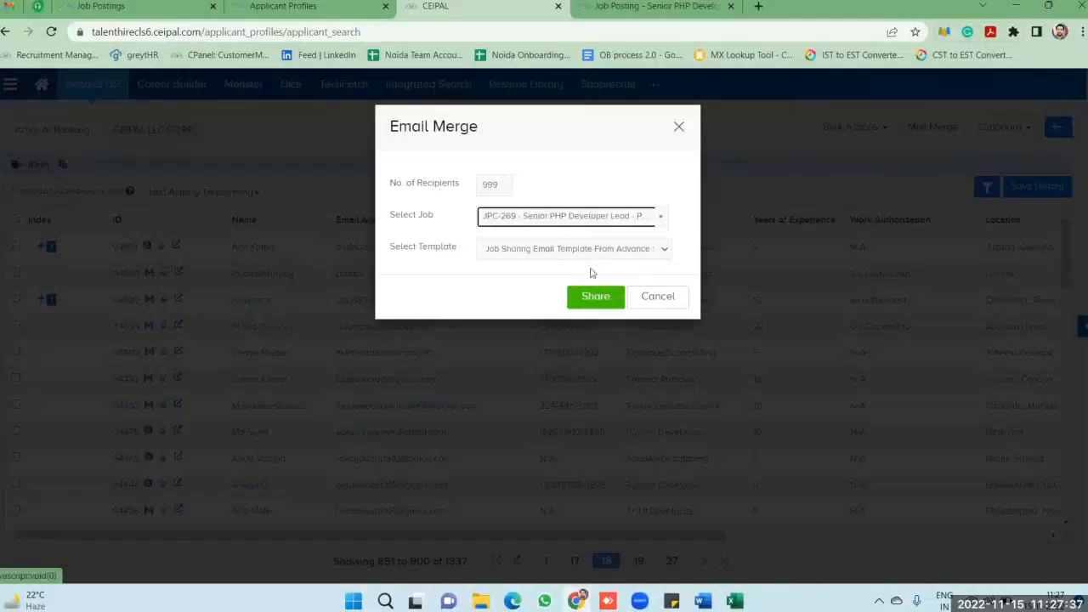
Open the job-sharing email for the 999 recipients, review its draft and cancel the sharing
left_click(604, 298)
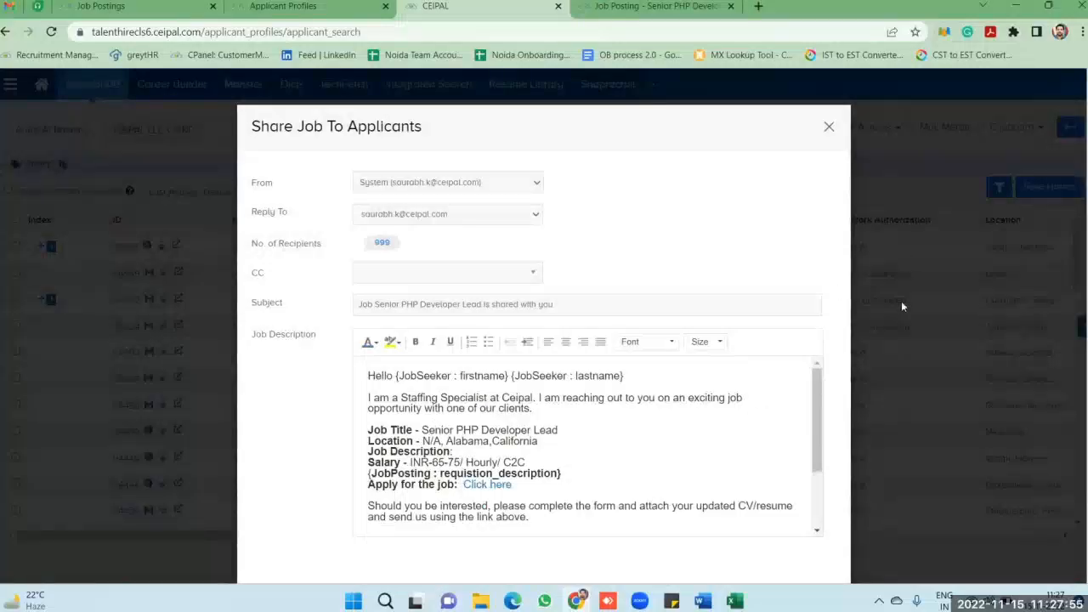
scroll(799, 476, "down", 1)
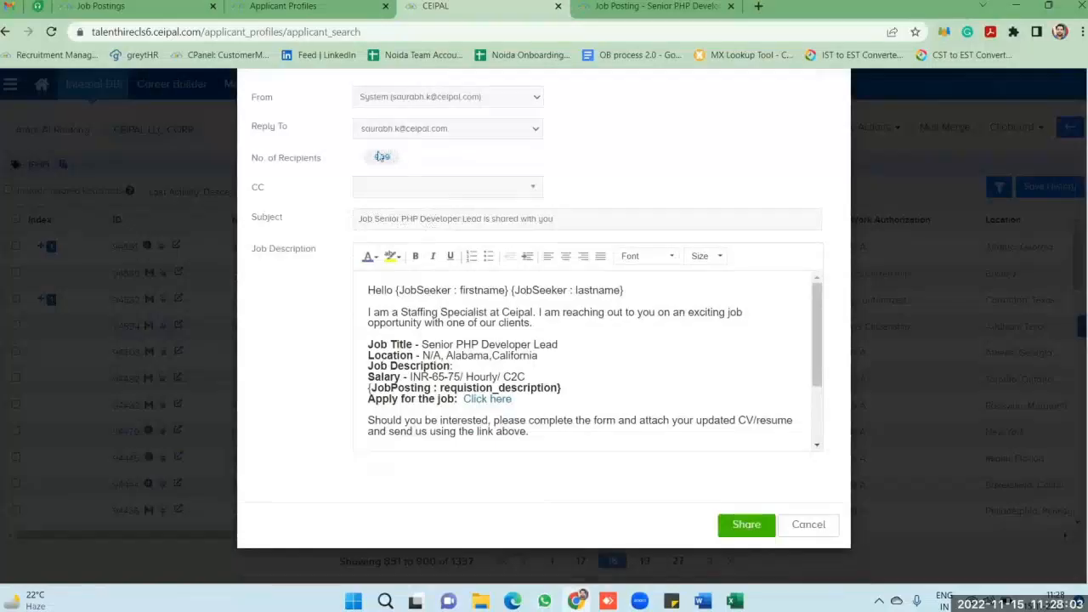
left_click(823, 527)
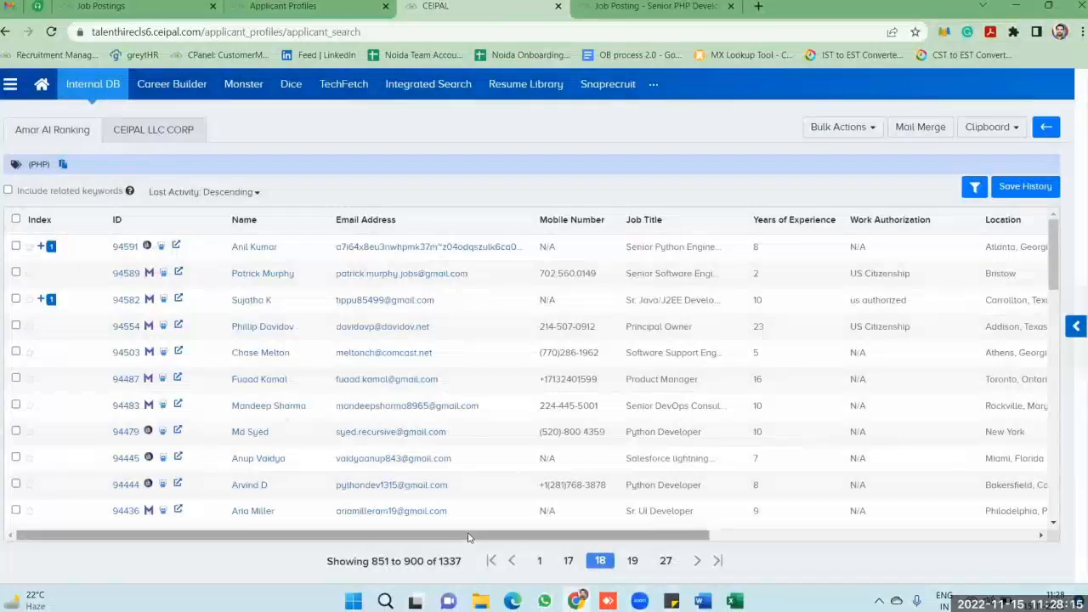
Start another mail merge for 338 recipients and choose the JPC-269 Senior PHP Developer Lead job
left_click(922, 128)
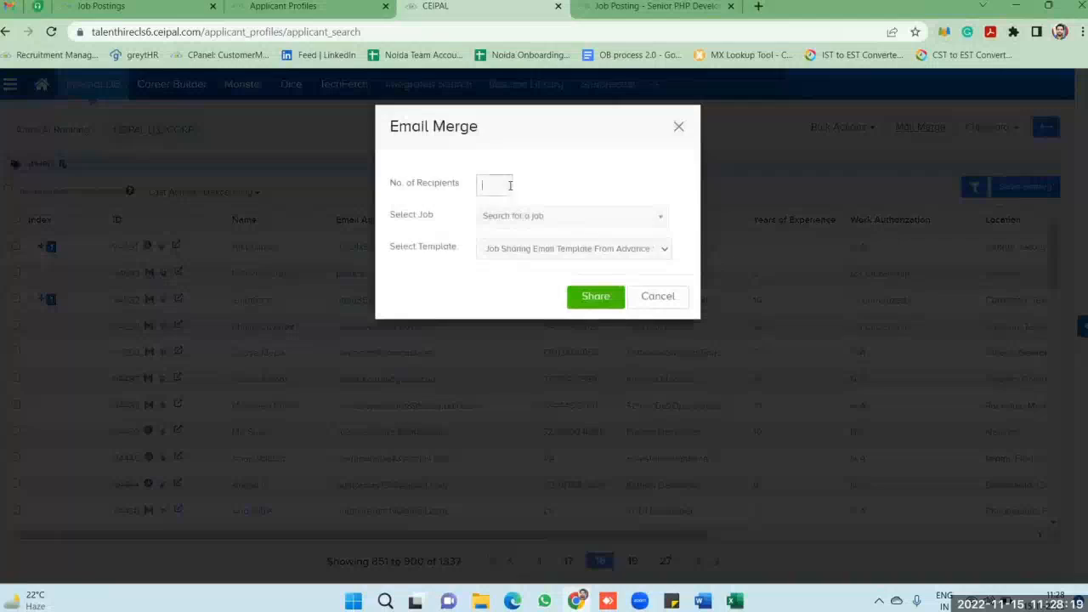
type("338")
left_click(660, 220)
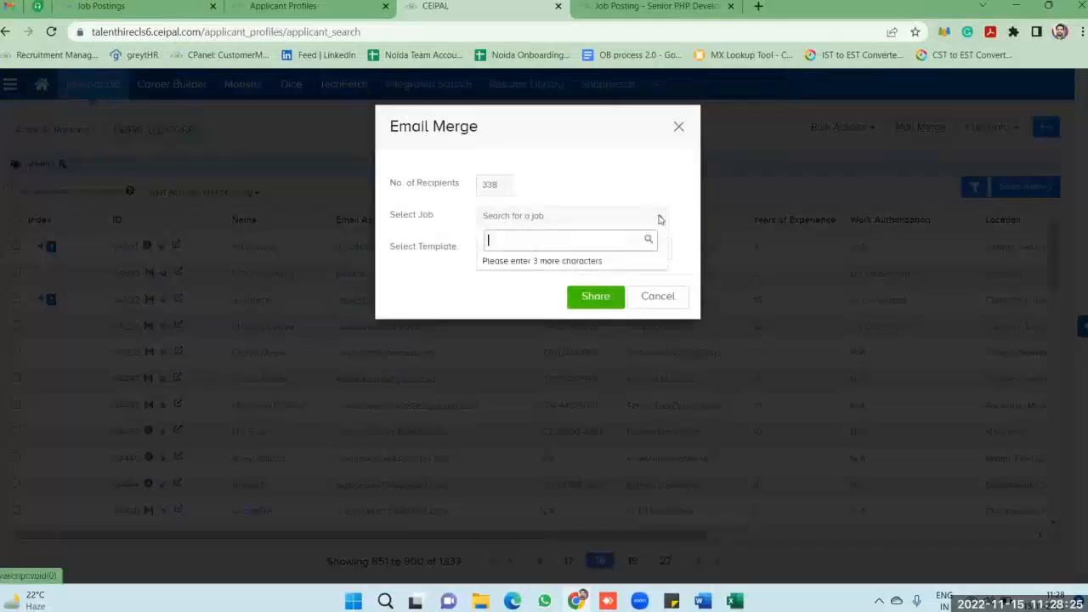
type("jpc")
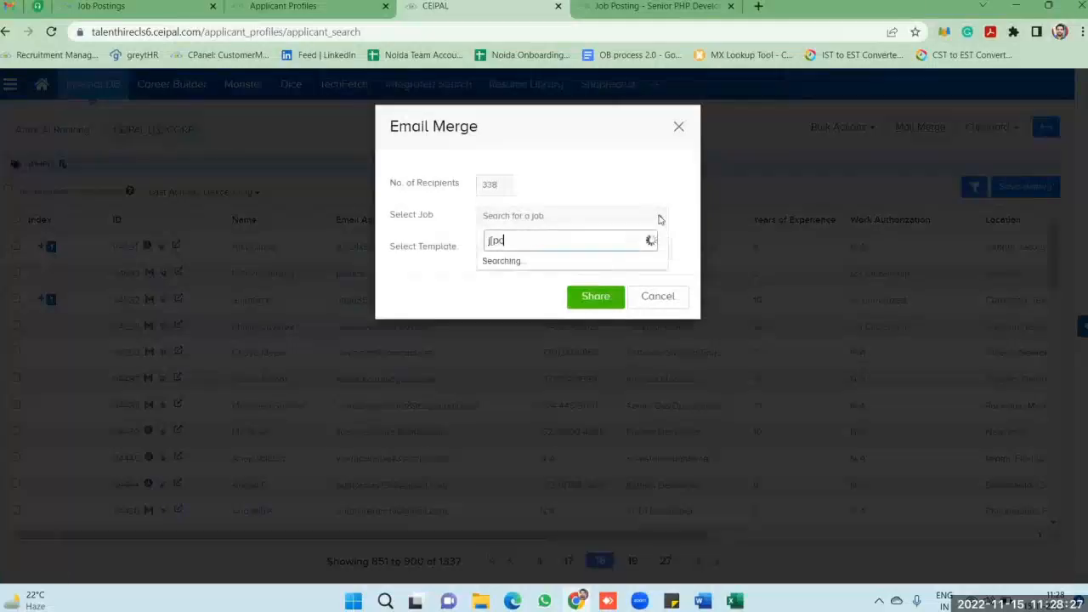
type("-269")
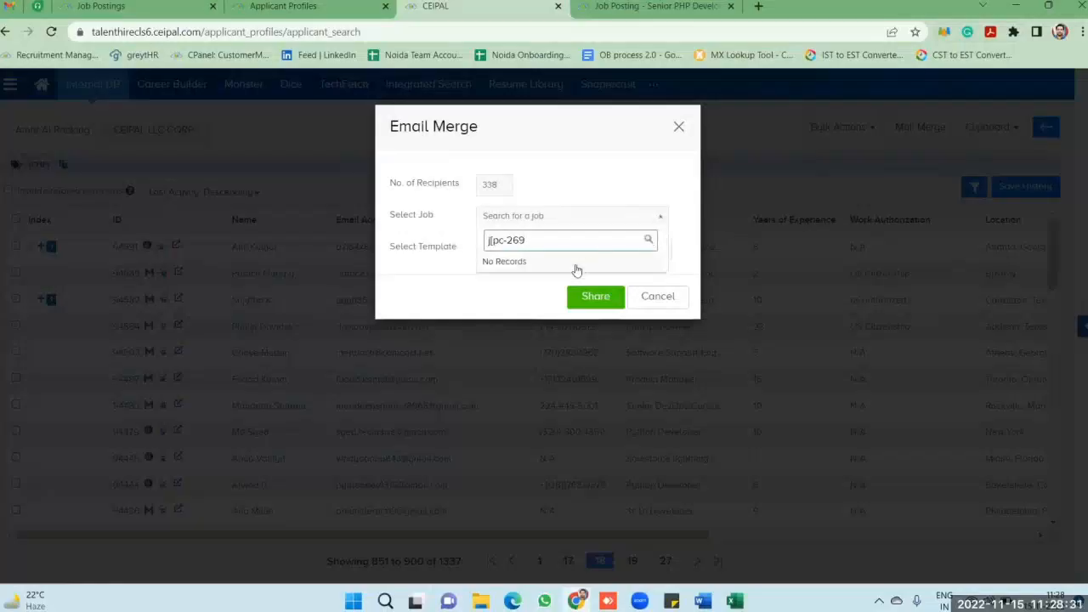
double_click(491, 240)
type("jpc")
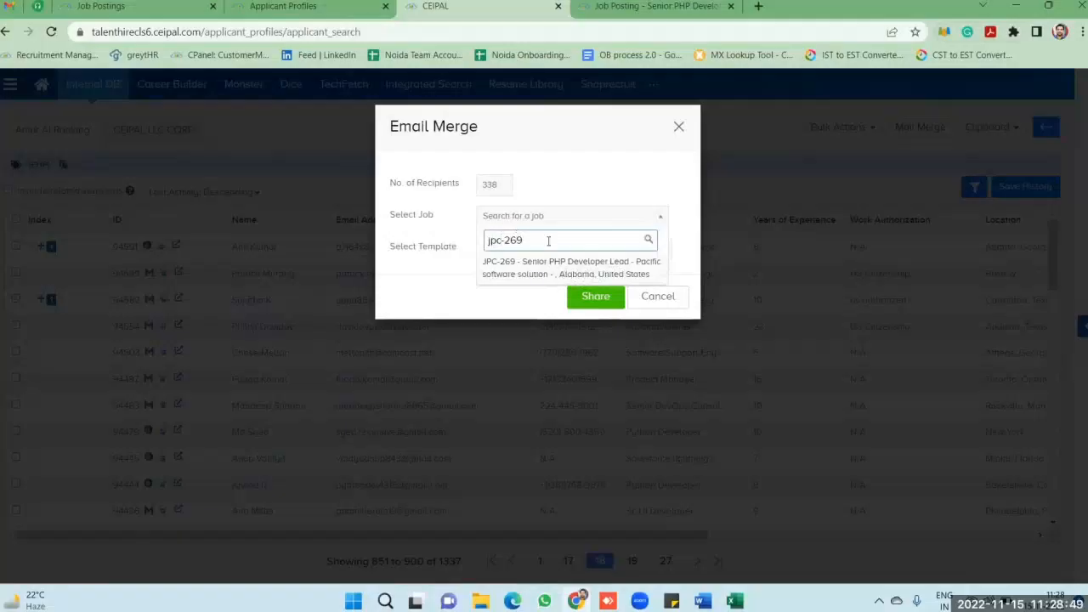
left_click(610, 272)
Review the job-sharing email drafted for the 338 recipients and cancel it
left_click(600, 301)
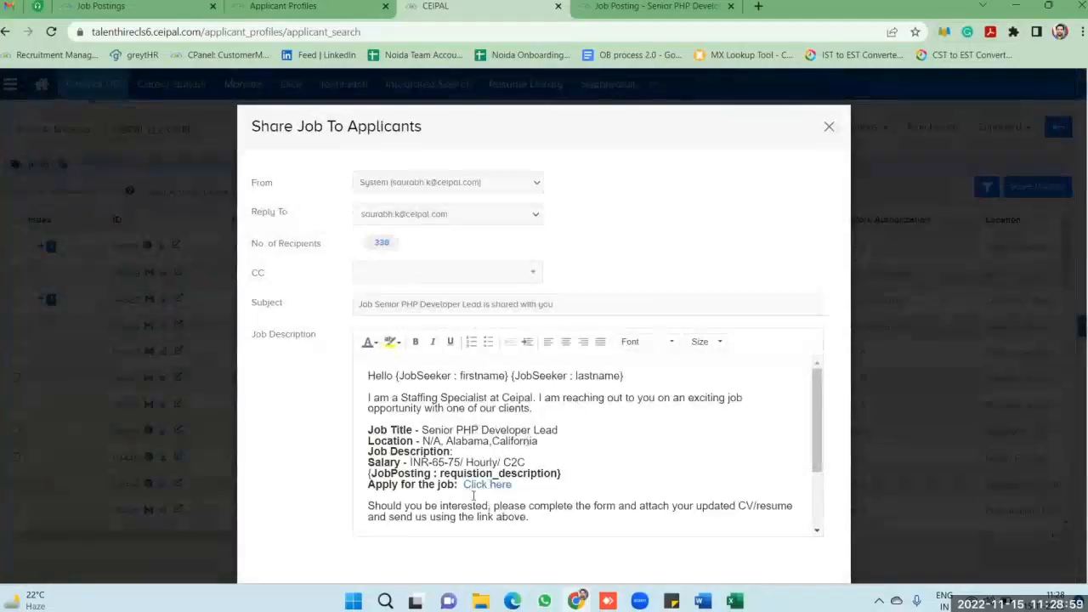
scroll(836, 506, "down", 1)
left_click(799, 527)
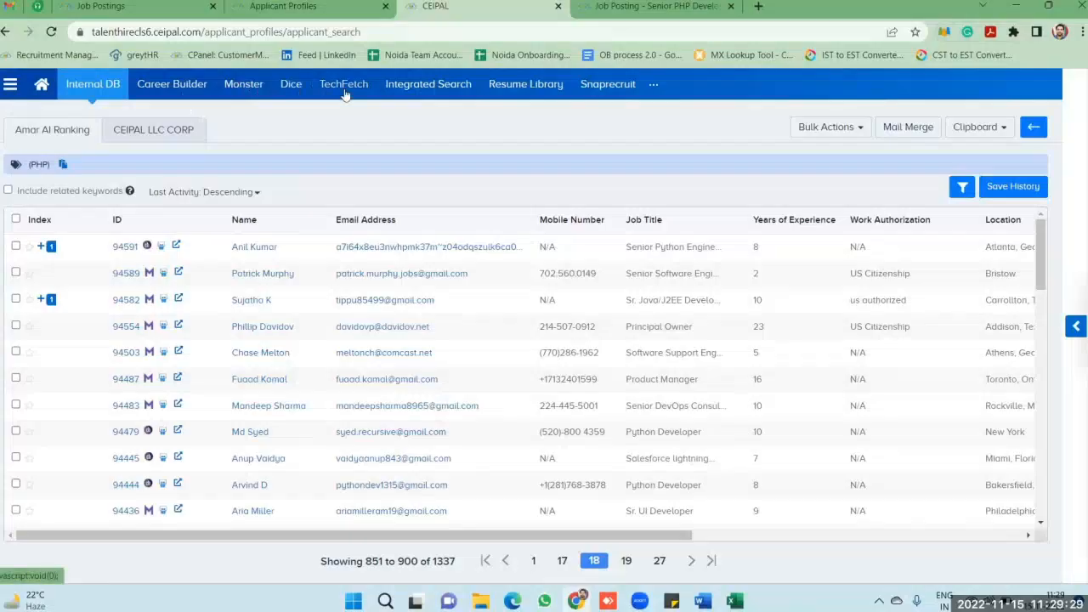
Look at the snapshot page of the JPC-269 Senior PHP Developer Lead job and return to the PHP applicant results
left_click(633, 6)
left_click(1027, 87)
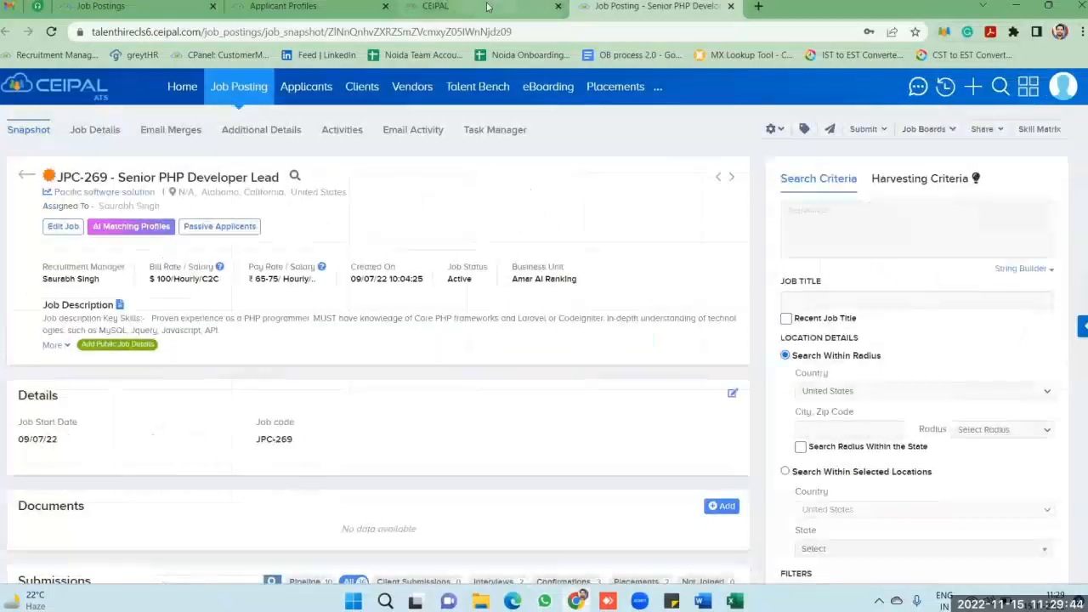
left_click(487, 7)
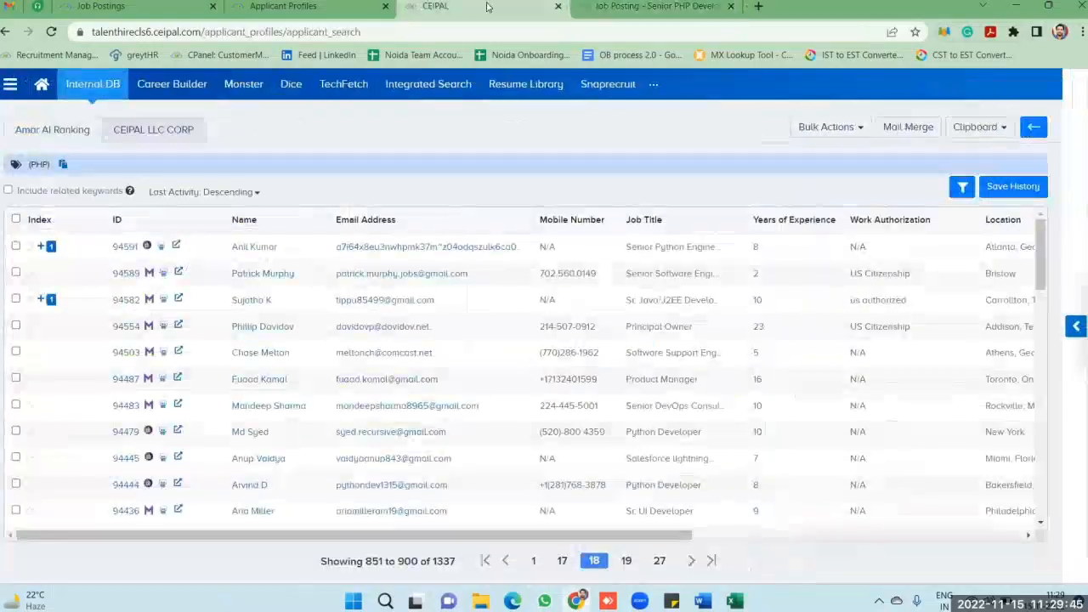
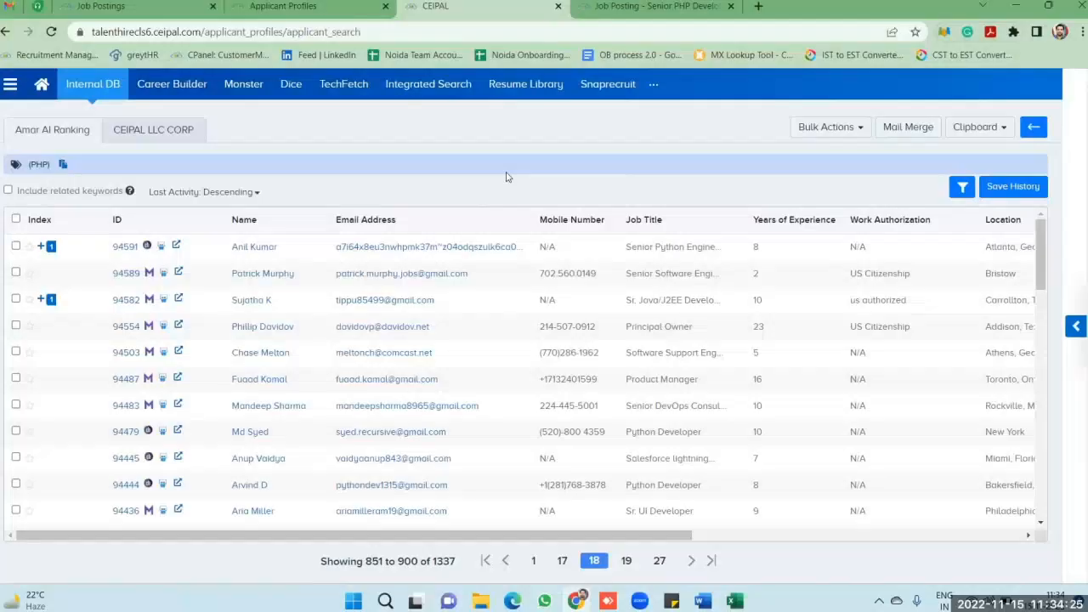
Select the Senior Python Engineer in Atlanta and draft a mail merge sharing the JPC-269 Senior PHP Developer Lead job with that applicant
left_click(15, 247)
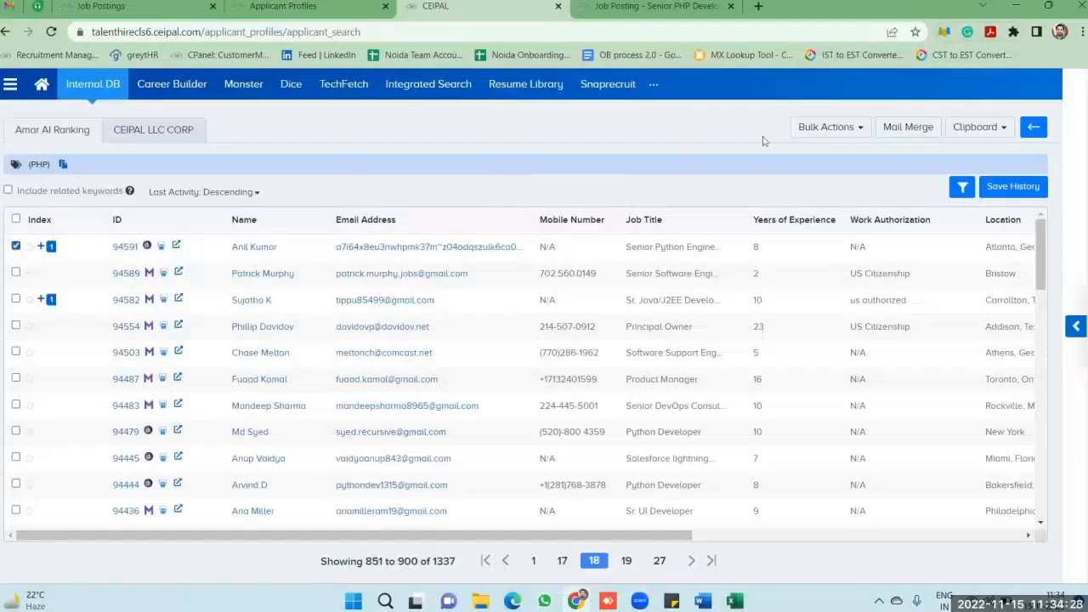
left_click(906, 128)
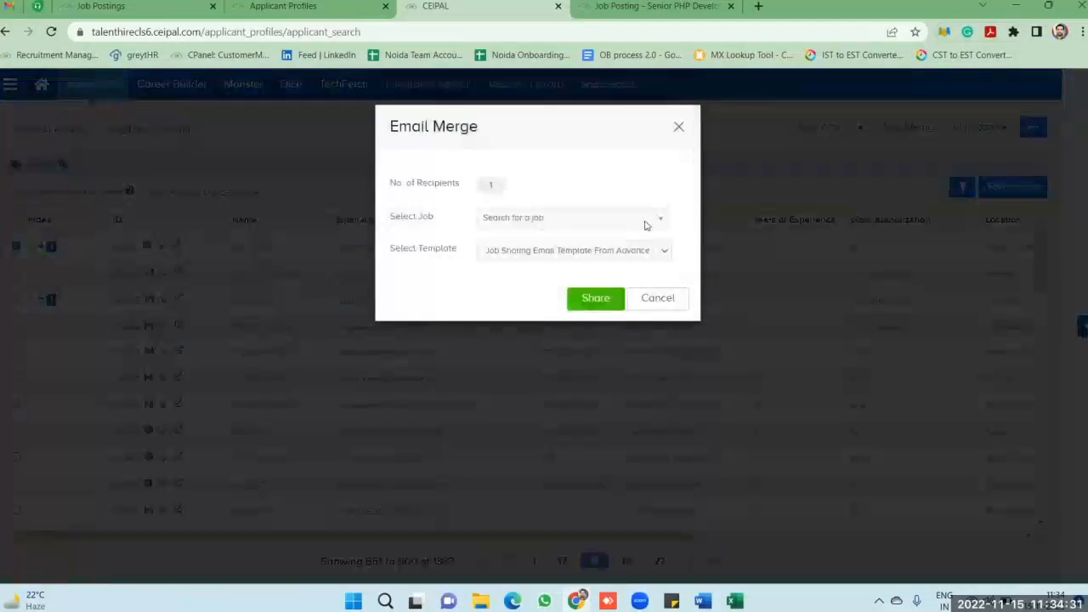
left_click(645, 225)
type("jpc")
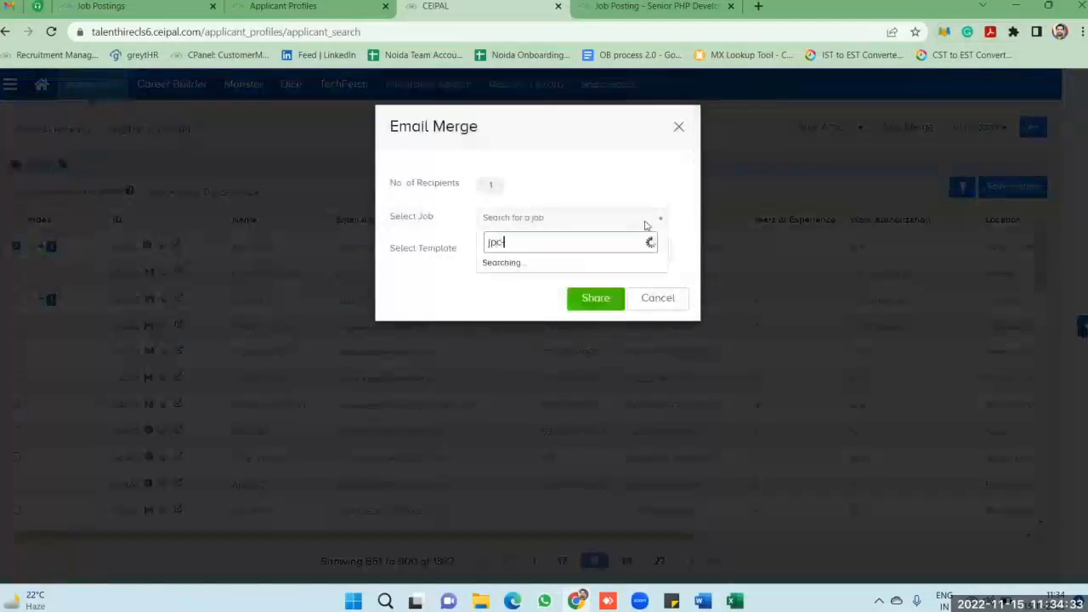
type("-269")
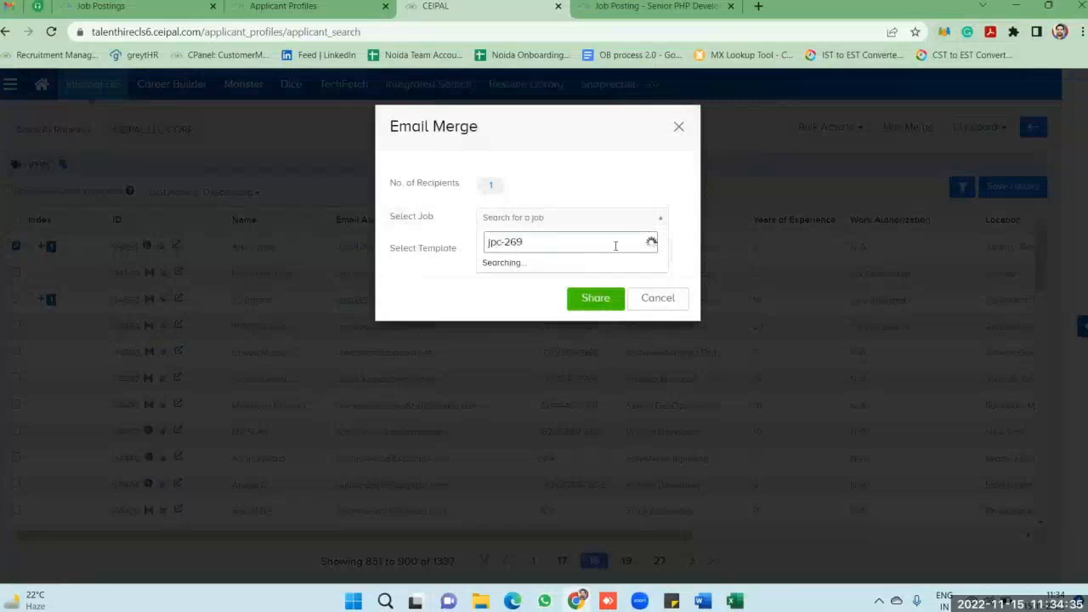
left_click(590, 272)
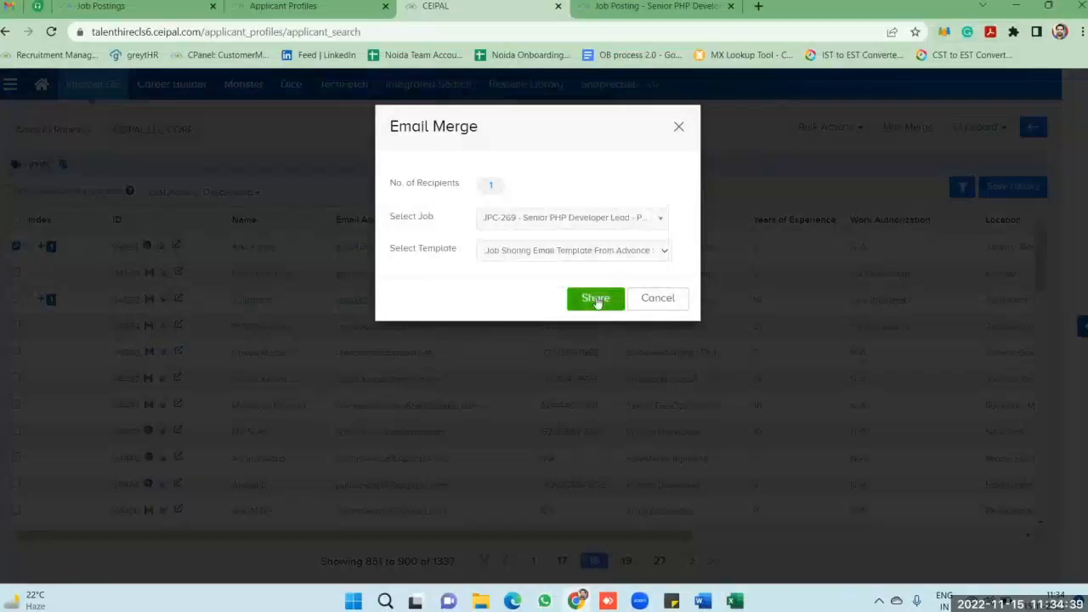
left_click(596, 301)
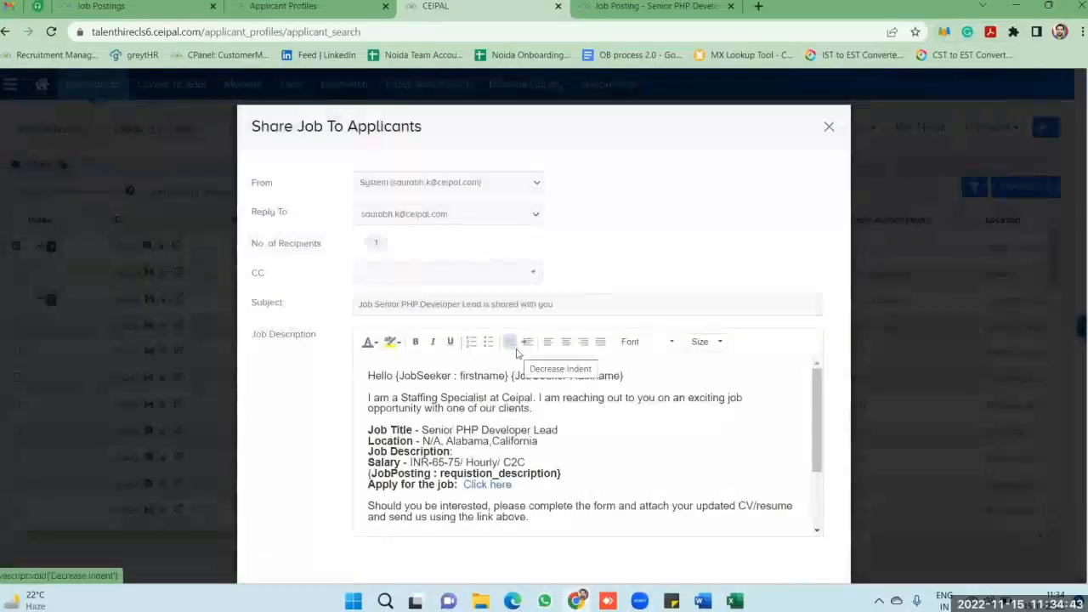
Delete "PHP Developer Lead" from the job title line of the email body and close the draft without sharing it
left_click(574, 431)
key("BackSpace")
key("BackSpace")
key("BackSpace")
key("BackSpace")
key("BackSpace")
key("BackSpace")
key("BackSpace")
key("BackSpace")
key("BackSpace")
key("BackSpace")
key("BackSpace")
key("BackSpace")
key("BackSpace")
key("BackSpace")
key("BackSpace")
key("BackSpace")
key("BackSpace")
key("BackSpace")
key("BackSpace")
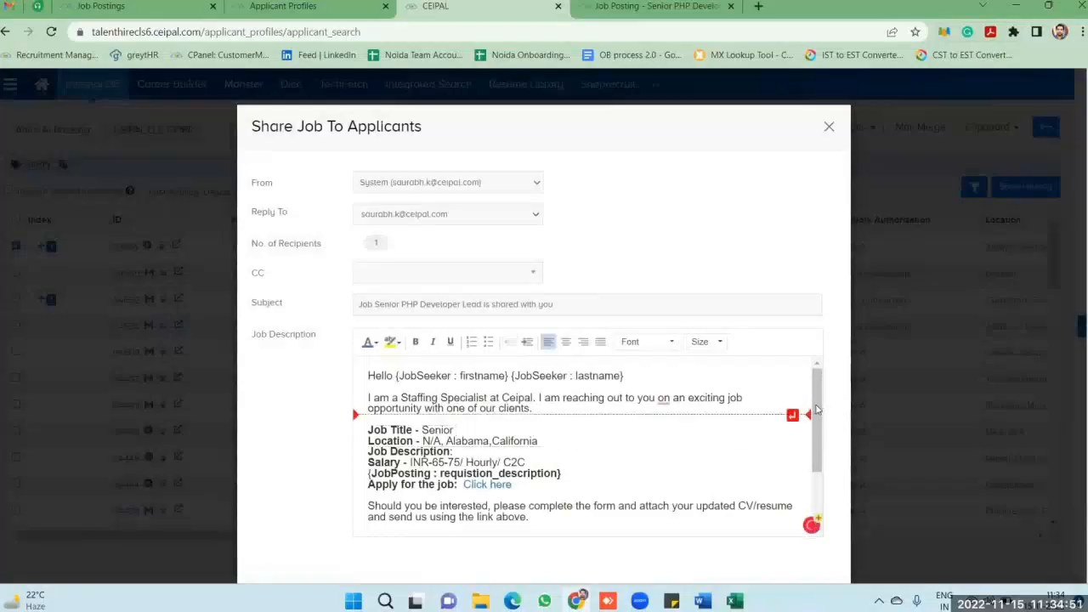
left_click(829, 127)
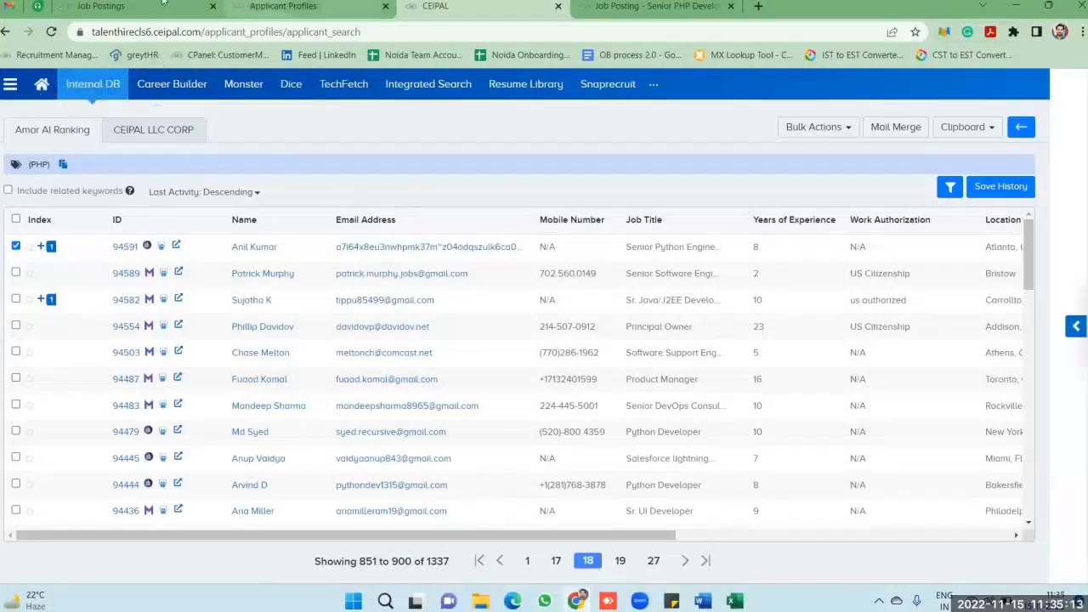
View the jpc-269 job postings list and the Senior PHP Developer Lead snapshot, and return to the applicant results
left_click(136, 6)
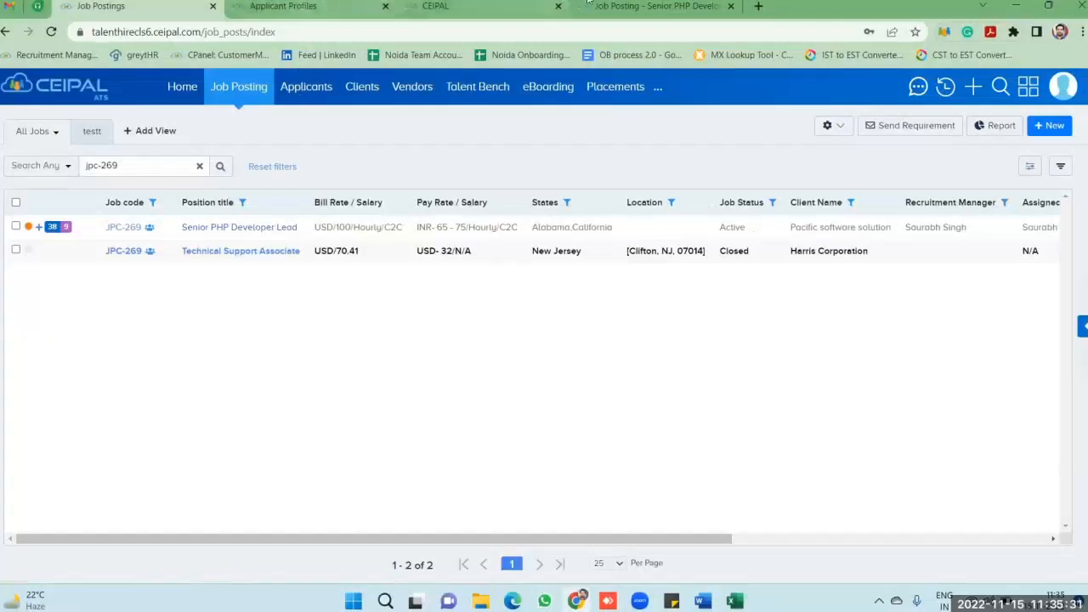
left_click(633, 6)
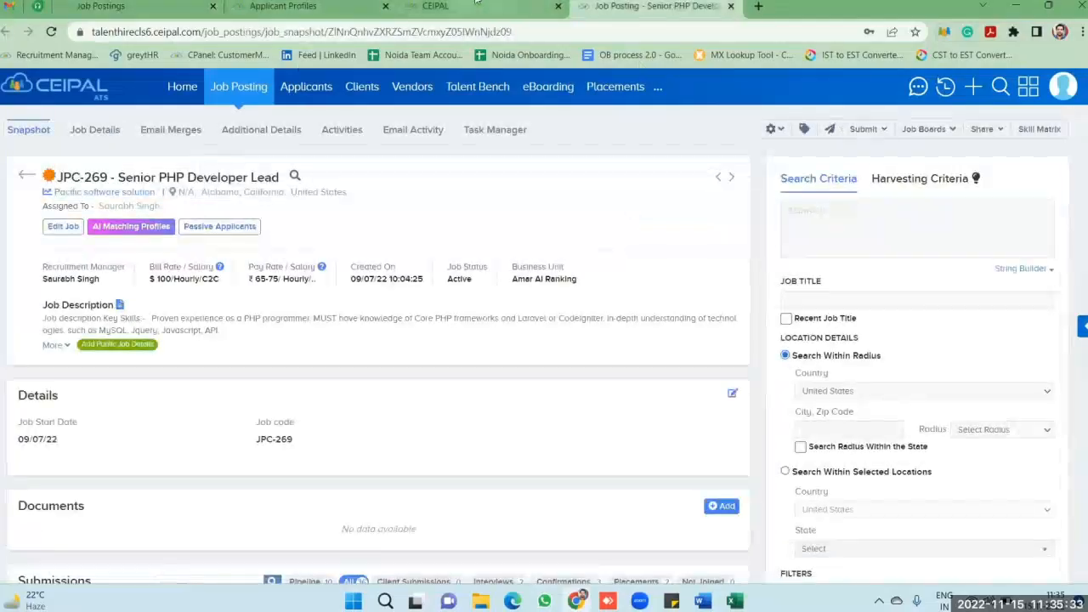
left_click(483, 5)
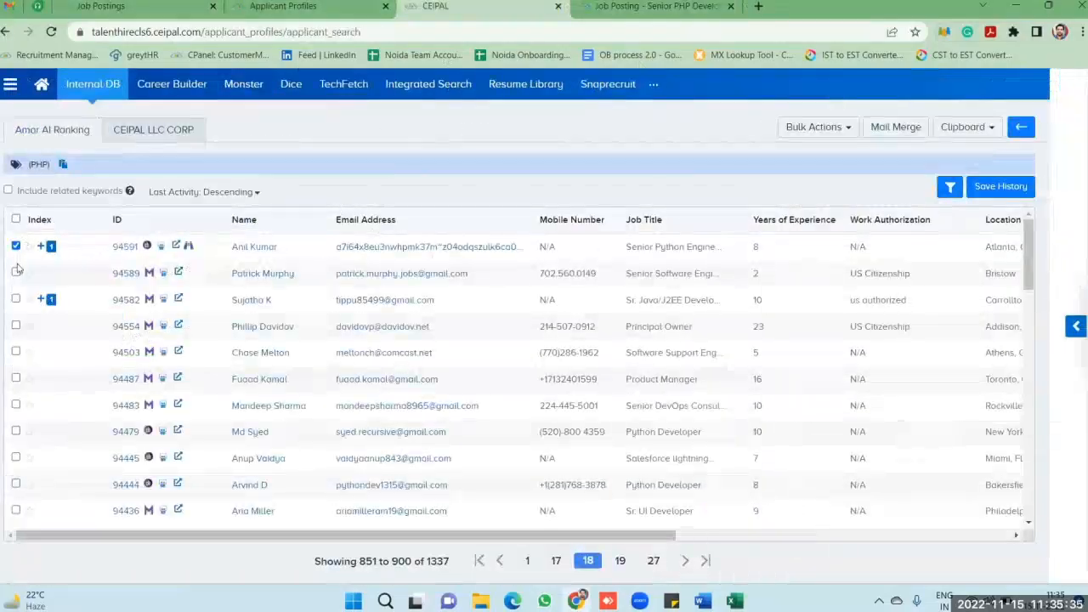
Add the five applicants below the Senior Python Engineer to the selection and check the job postings list
left_click(17, 378)
left_click(16, 352)
left_click(15, 327)
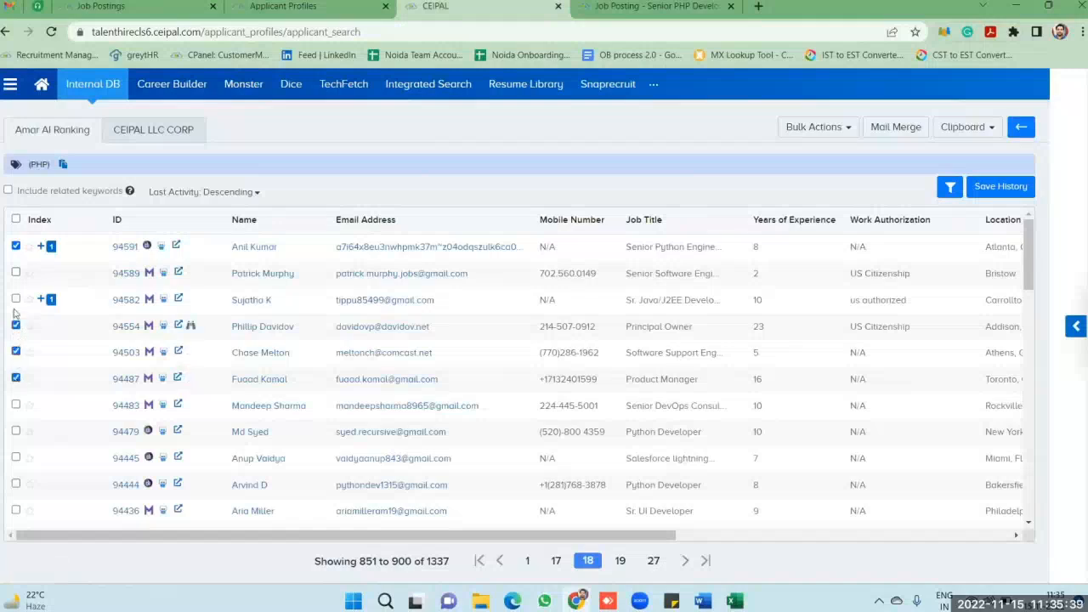
left_click(16, 300)
left_click(16, 273)
left_click(155, 11)
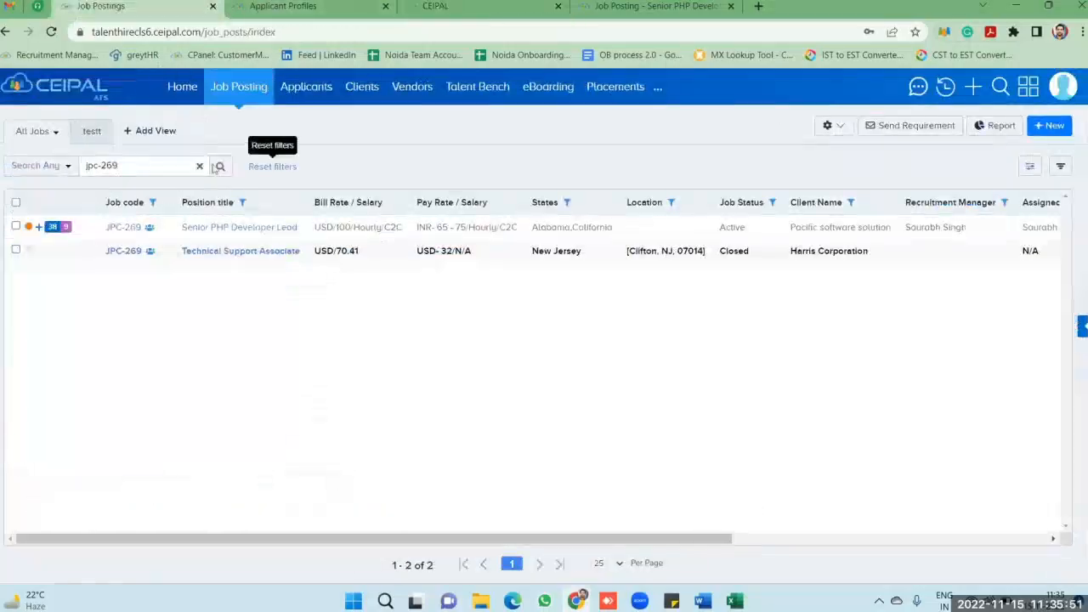
left_click(472, 15)
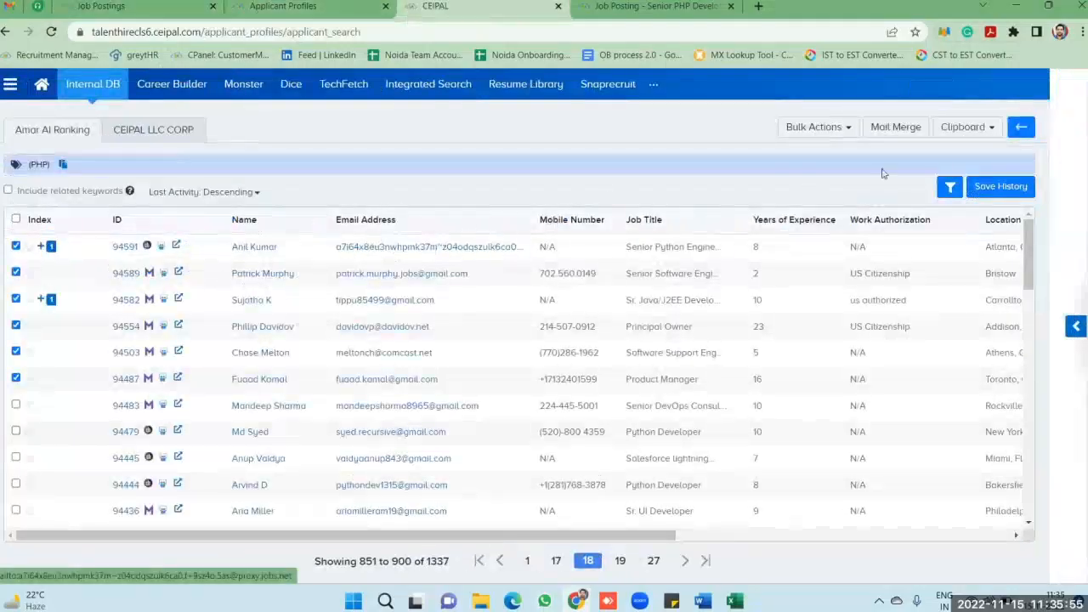
Start a mail merge for the six selected applicants, search its jobs for "jpc", and close it without sharing
left_click(895, 129)
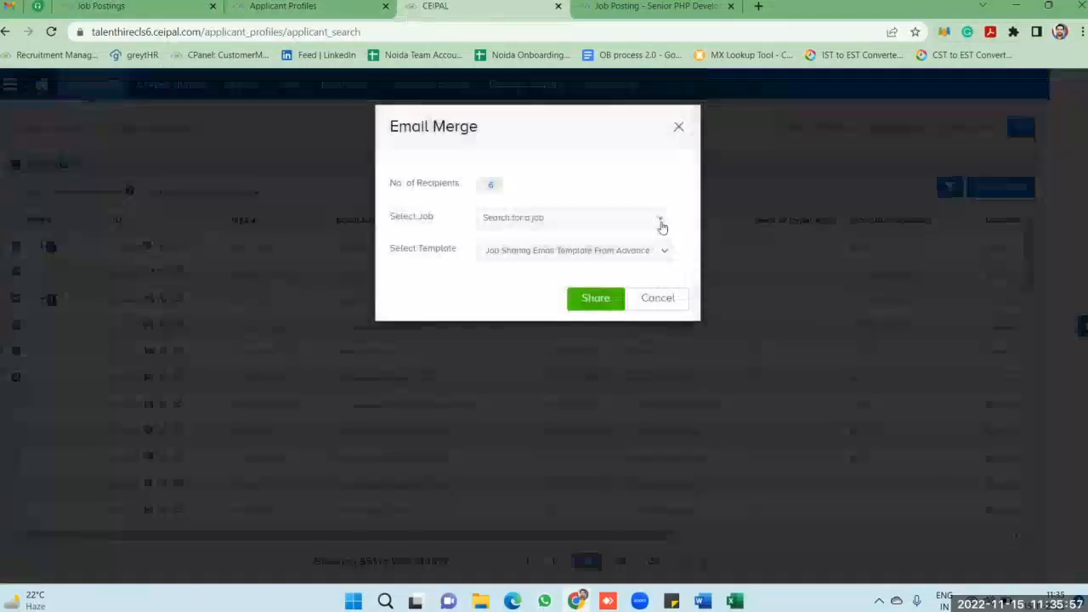
left_click(656, 218)
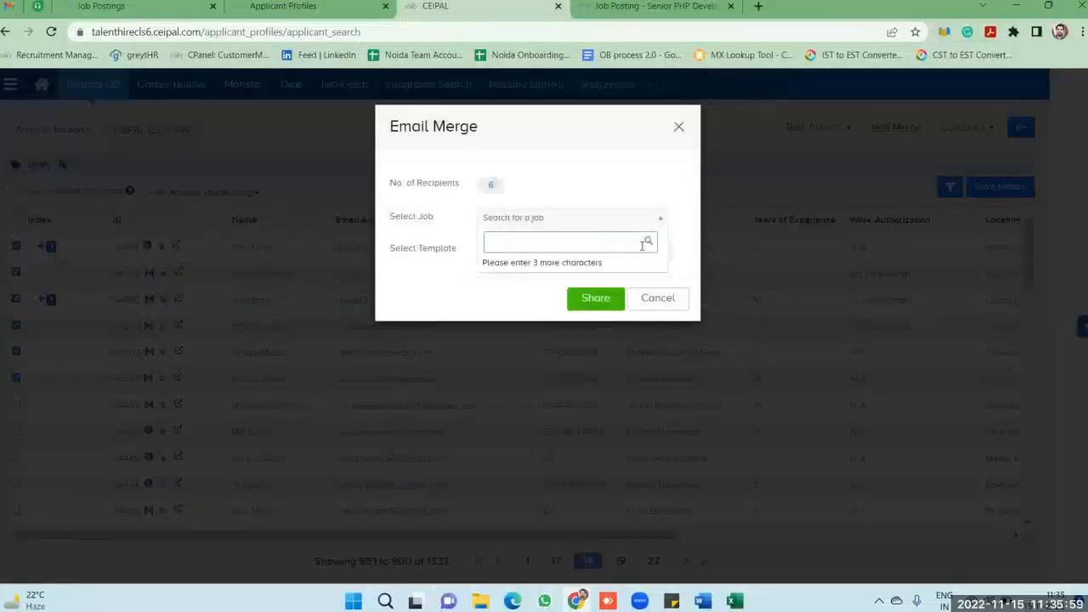
type("jpc")
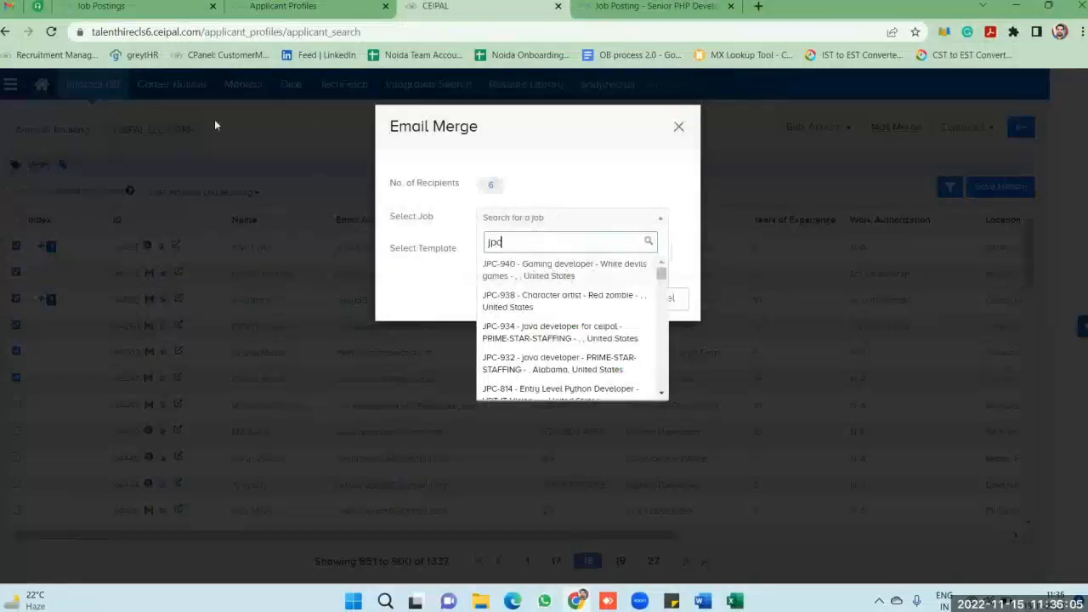
left_click(136, 7)
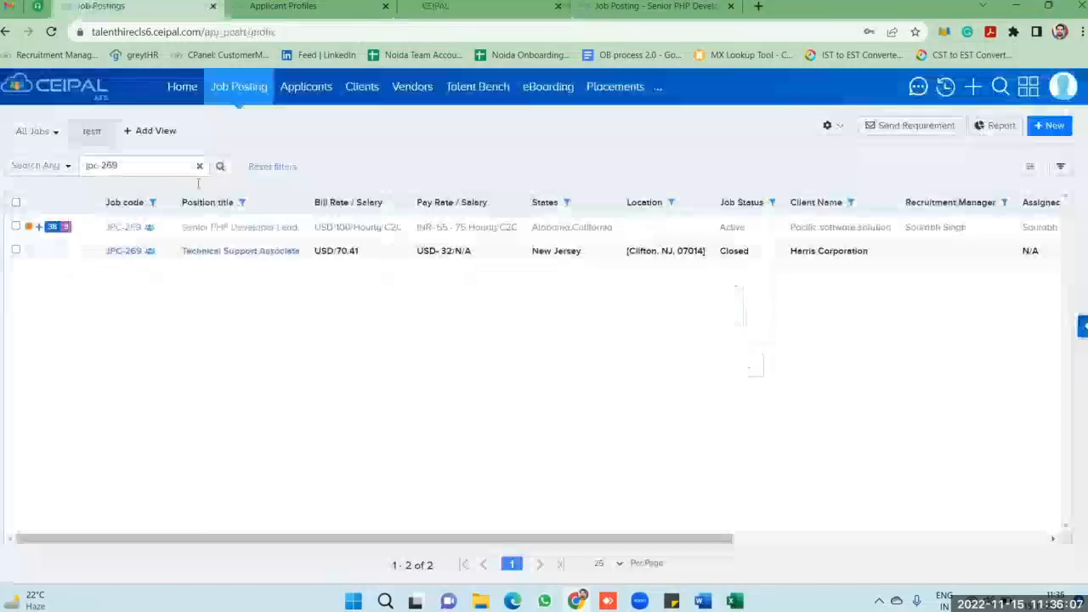
left_click(484, 10)
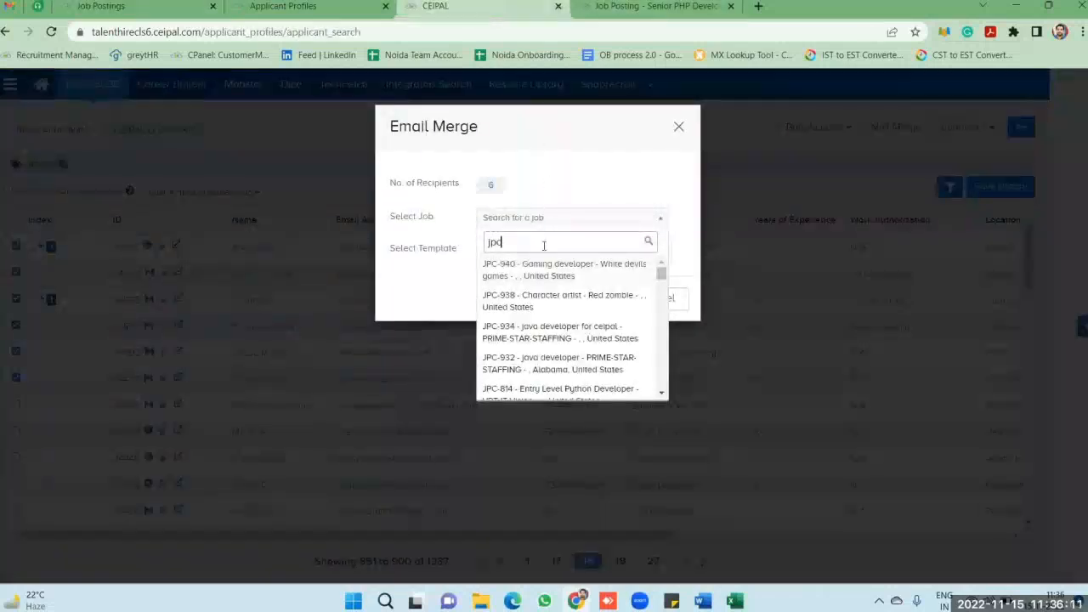
left_click(680, 130)
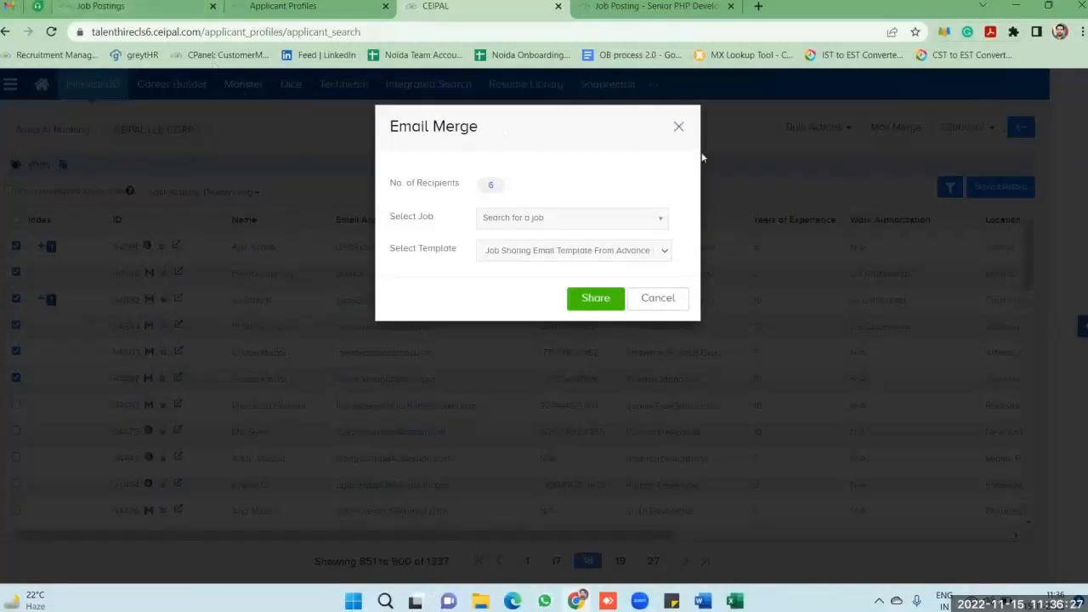
left_click(678, 126)
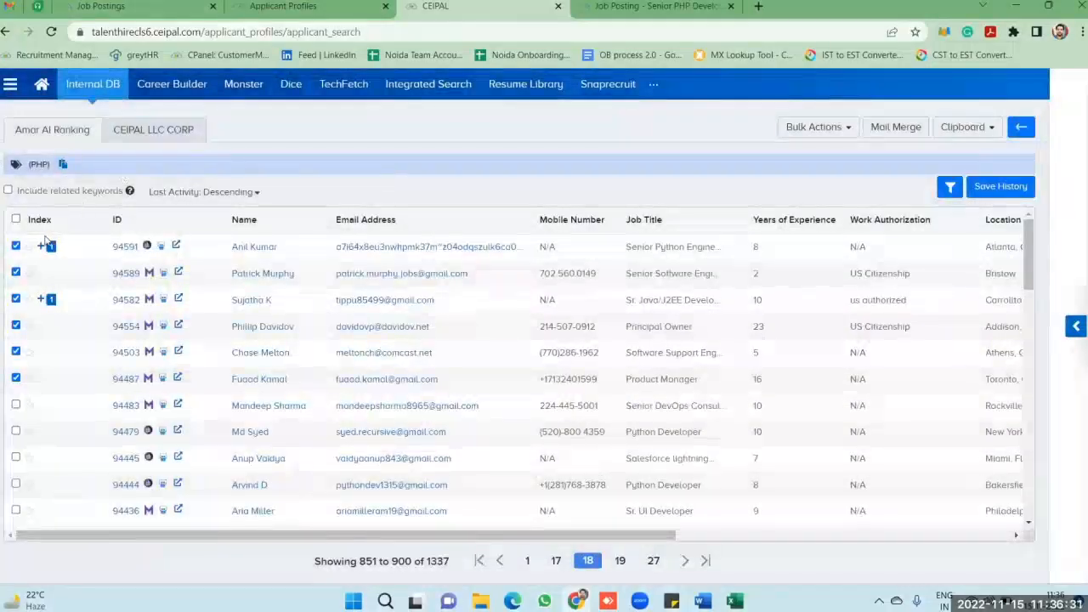
Deselect all six selected applicants in the PHP results
left_click(16, 246)
left_click(16, 273)
left_click(16, 299)
left_click(15, 326)
left_click(15, 351)
left_click(15, 378)
left_click(15, 379)
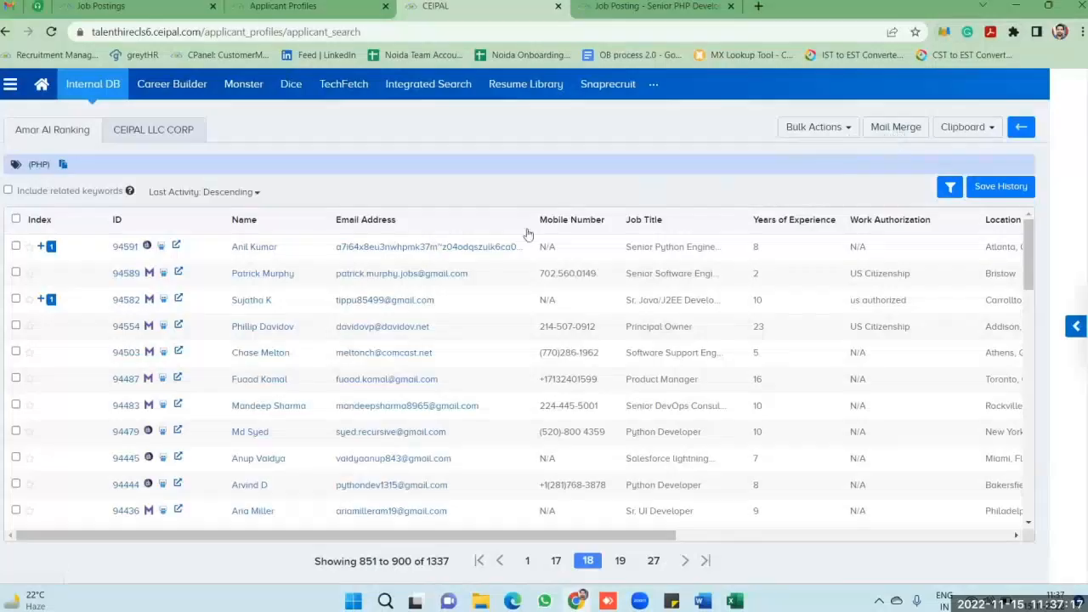
left_click(16, 246)
left_click(15, 272)
left_click(15, 245)
left_click(15, 273)
Draft a mail merge sharing the JPC-269 Senior PHP Developer Lead job with 999 recipients, without selecting individual applicants
left_click(892, 128)
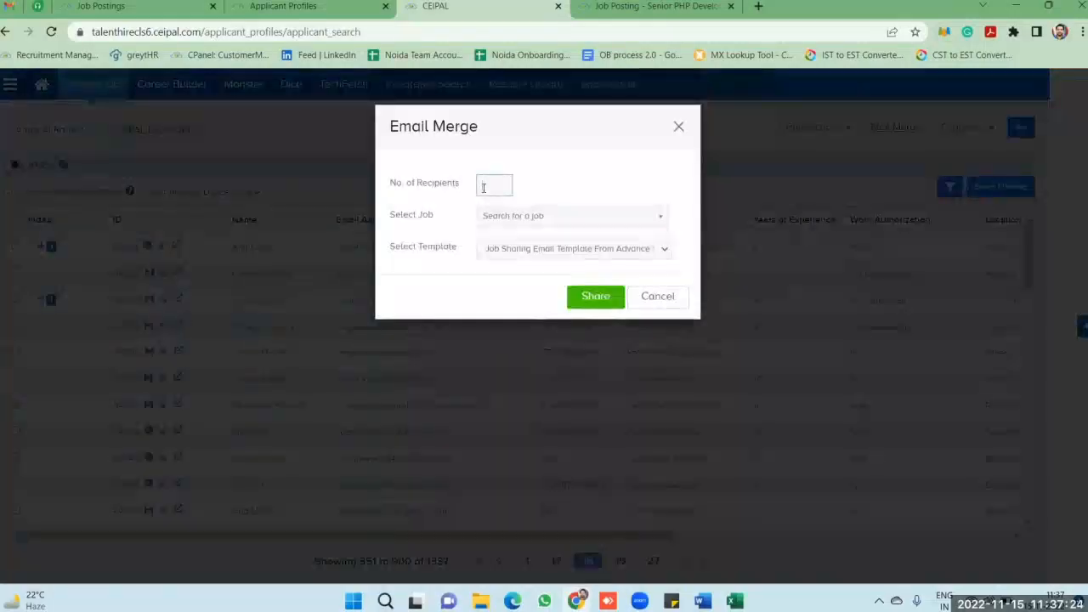
left_click(484, 187)
type("999")
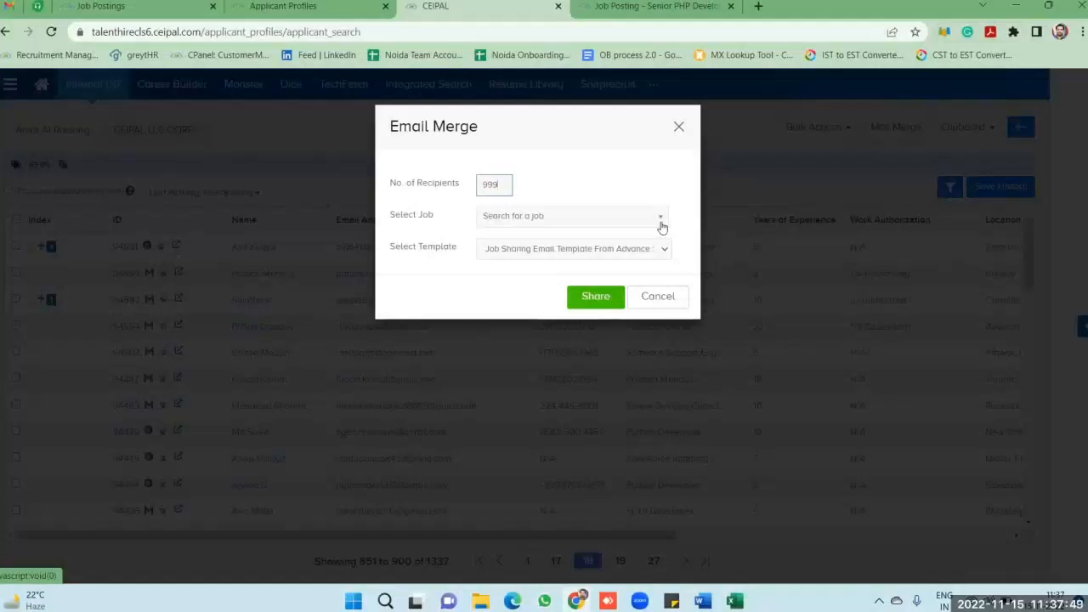
left_click(659, 223)
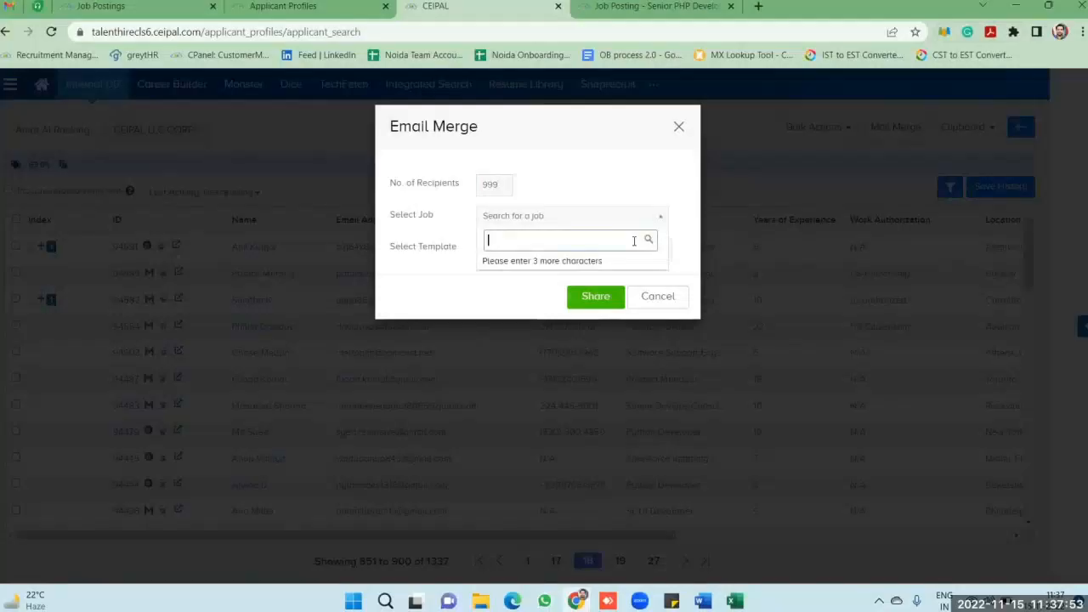
type("jpc-269")
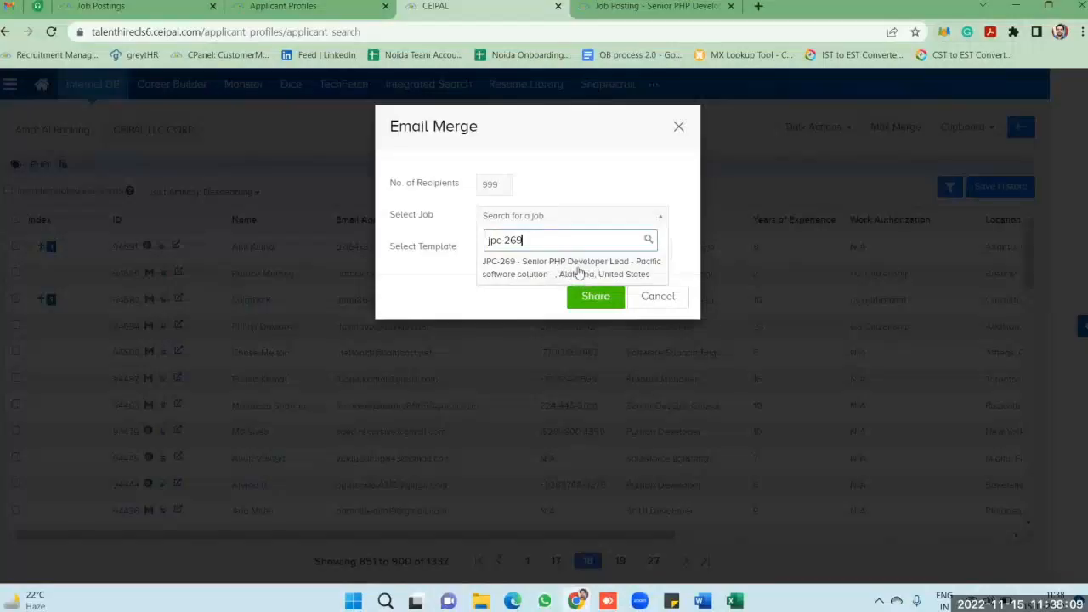
left_click(578, 271)
left_click(587, 302)
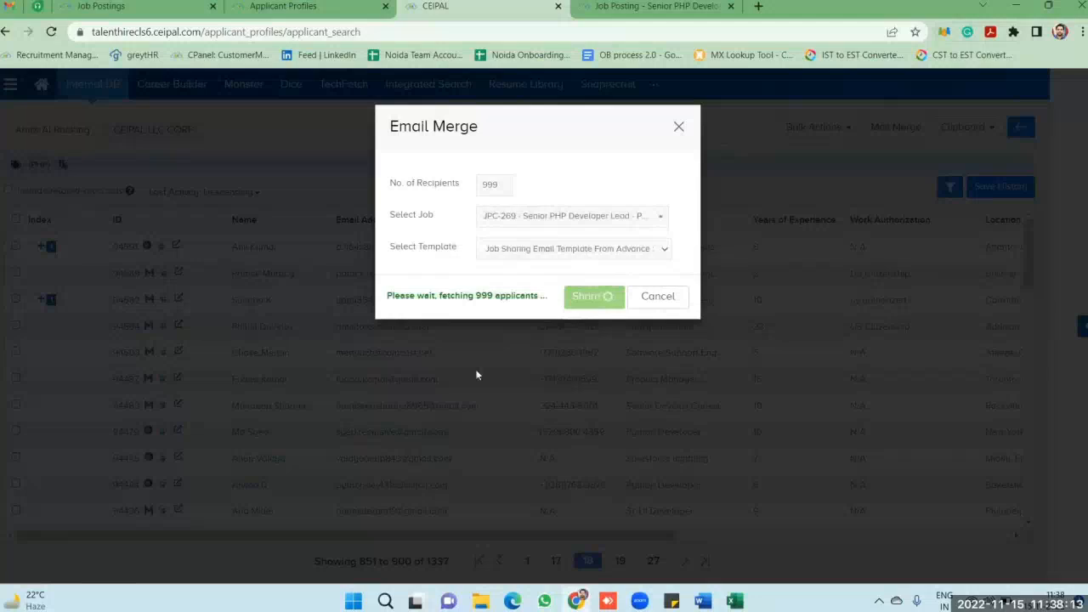
Review the job-sharing email's recipients and body text, and close the draft without sharing it
scroll(534, 439, "down", 1)
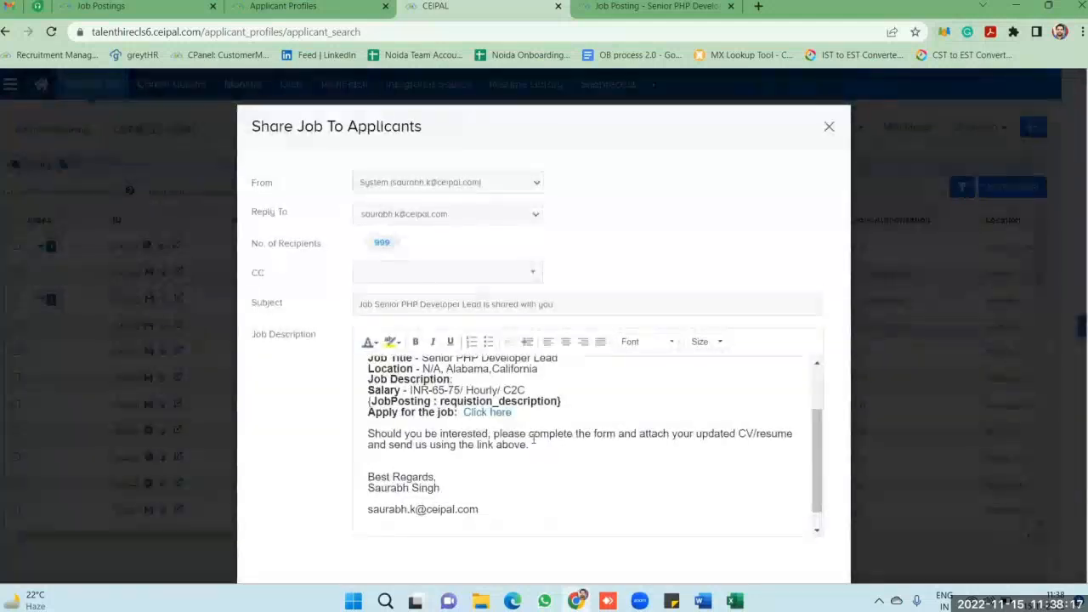
scroll(534, 439, "up", 2)
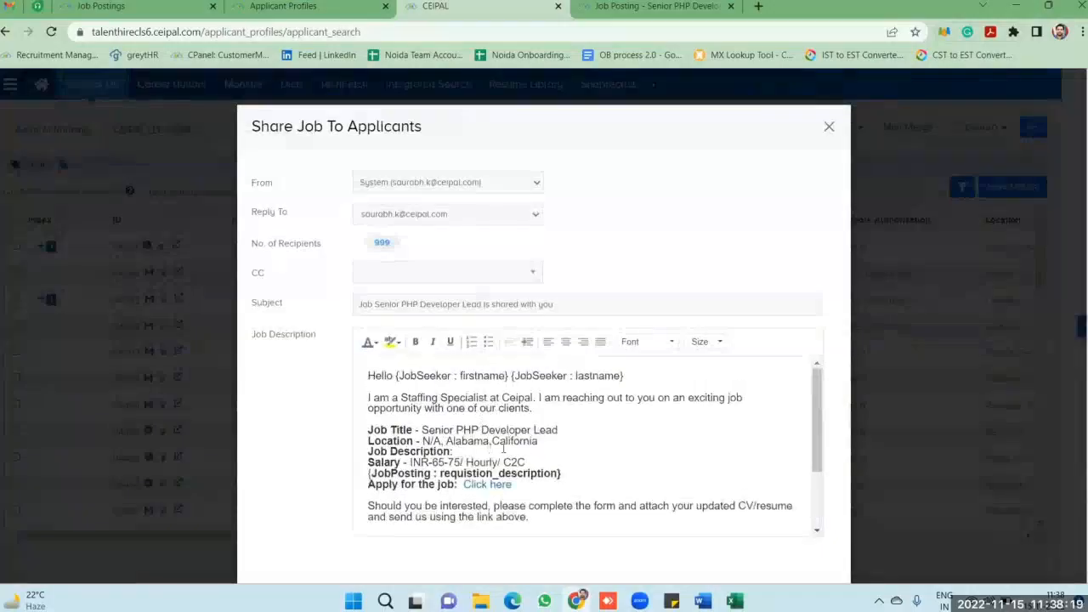
scroll(503, 448, "down", 2)
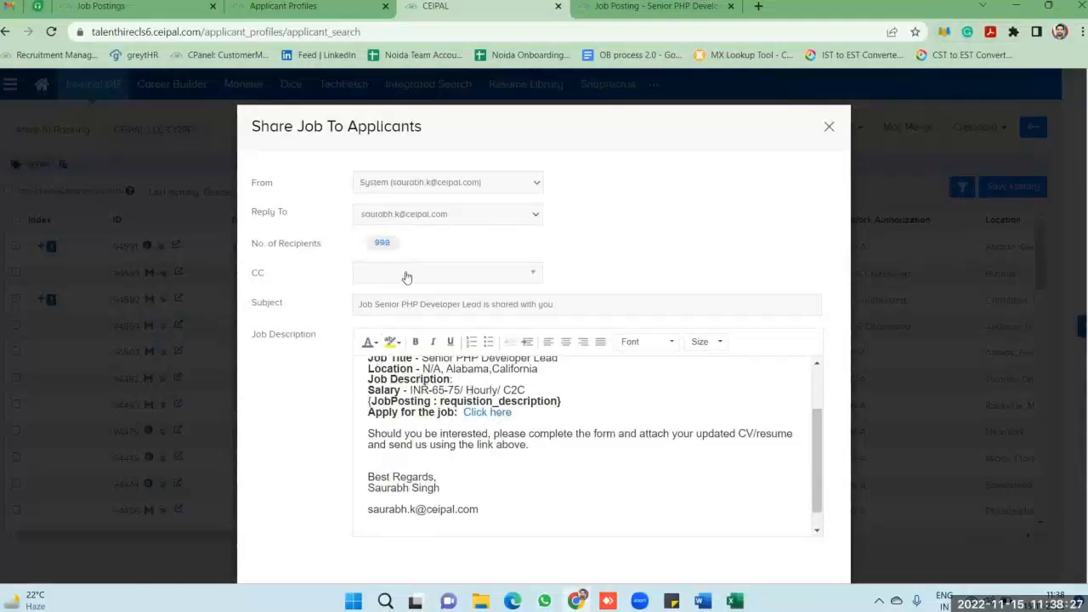
scroll(489, 399, "up", 2)
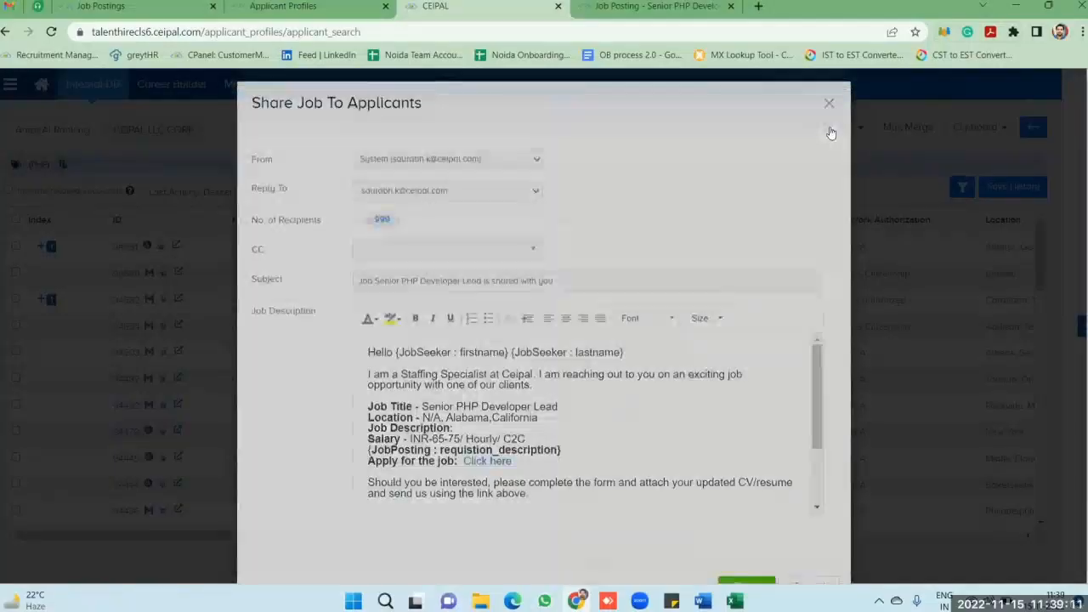
left_click(830, 129)
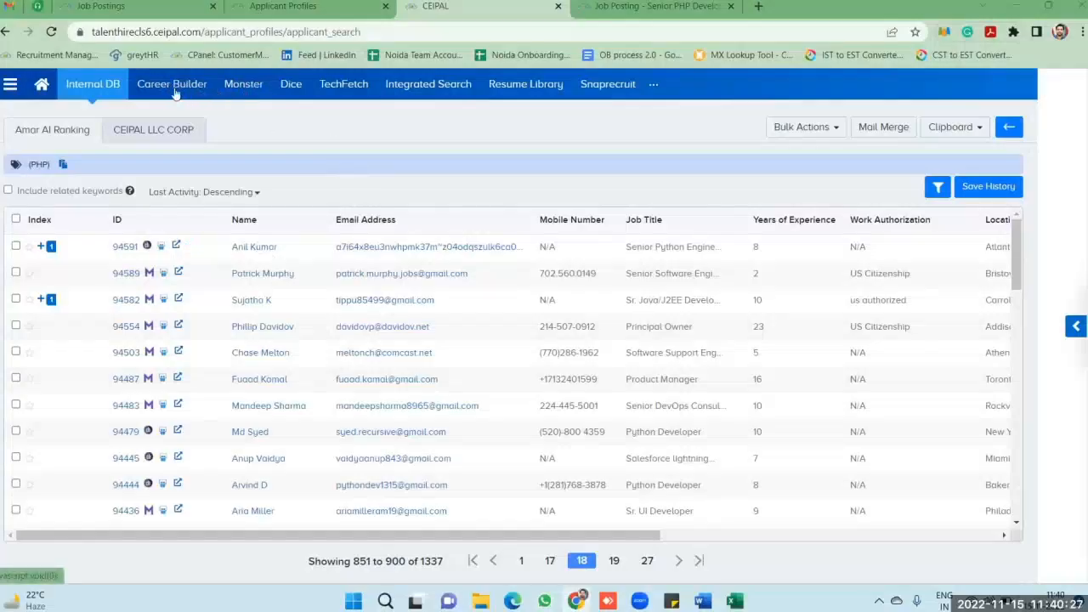
View the Dice candidate search page and the Monster resume search page
left_click(292, 84)
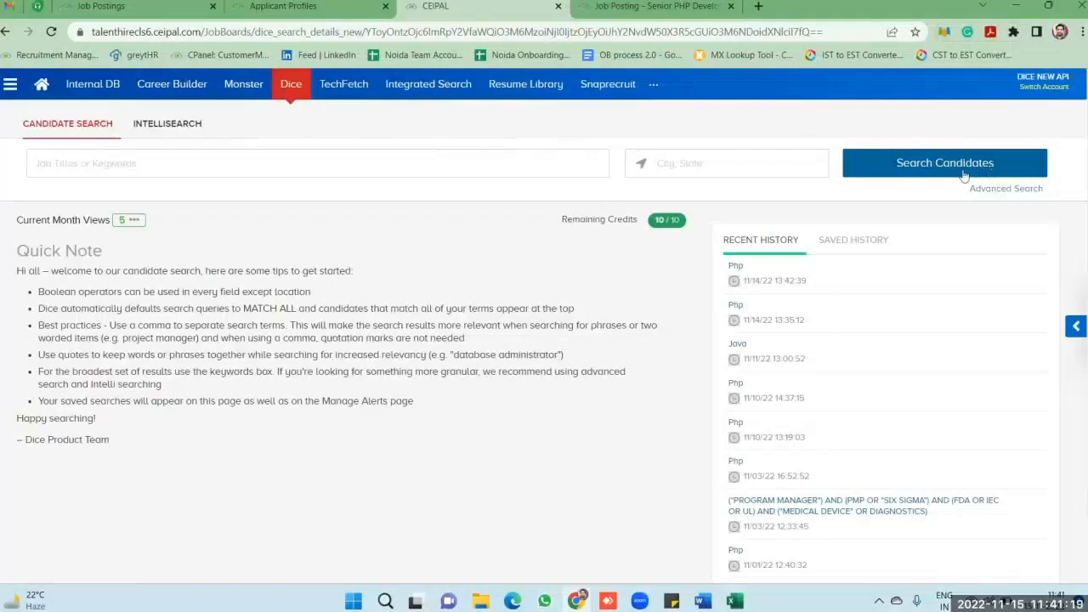
left_click(465, 162)
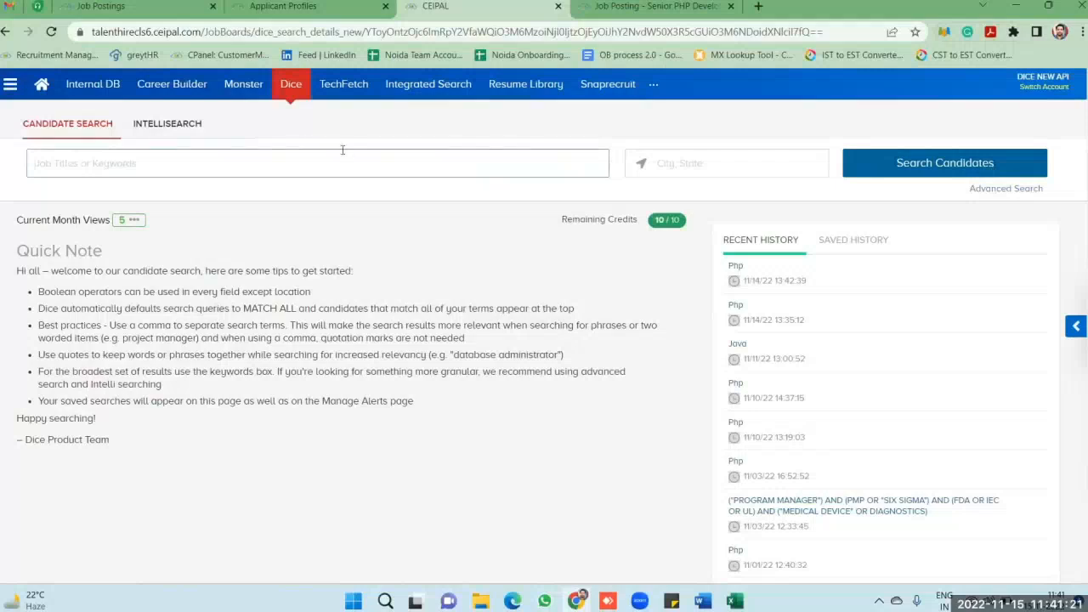
left_click(247, 91)
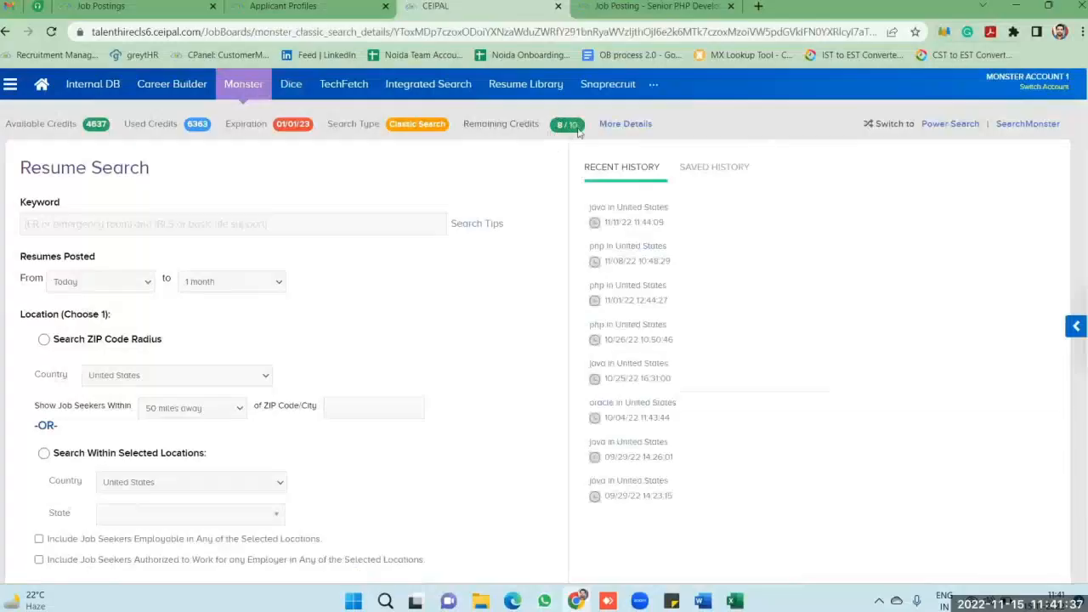
Search the Dice candidates for the keyword "java"
left_click(289, 85)
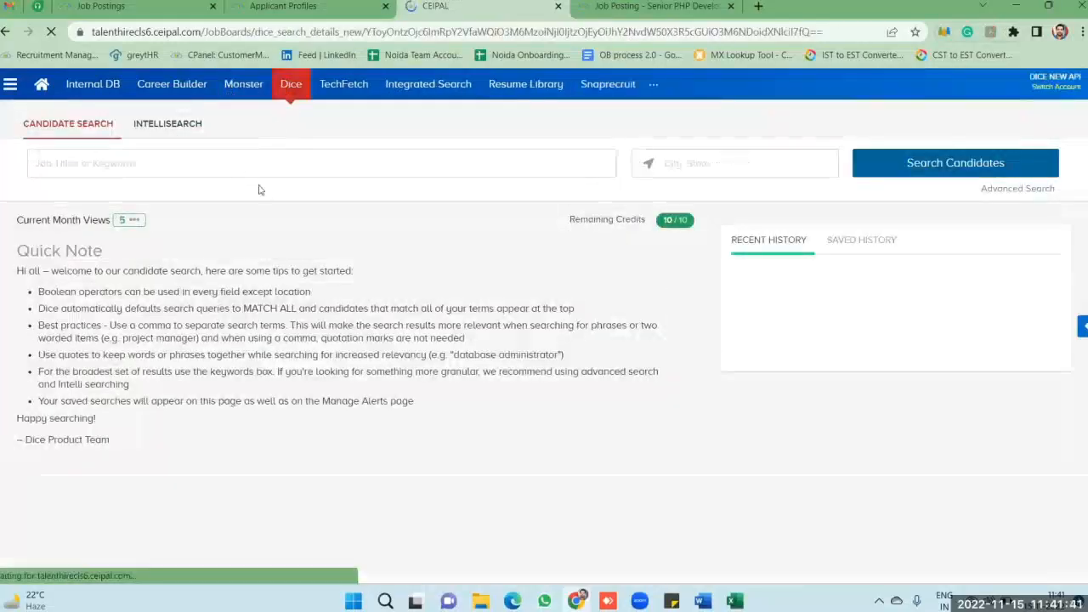
left_click(338, 156)
type("p")
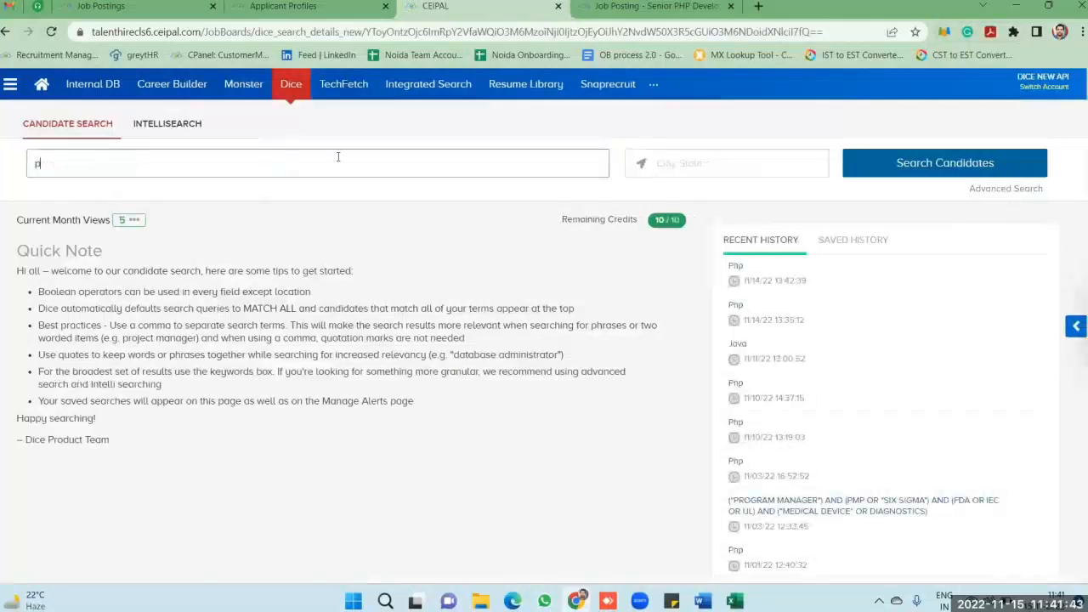
key("BackSpace")
key("BackSpace")
key("BackSpace")
type("java")
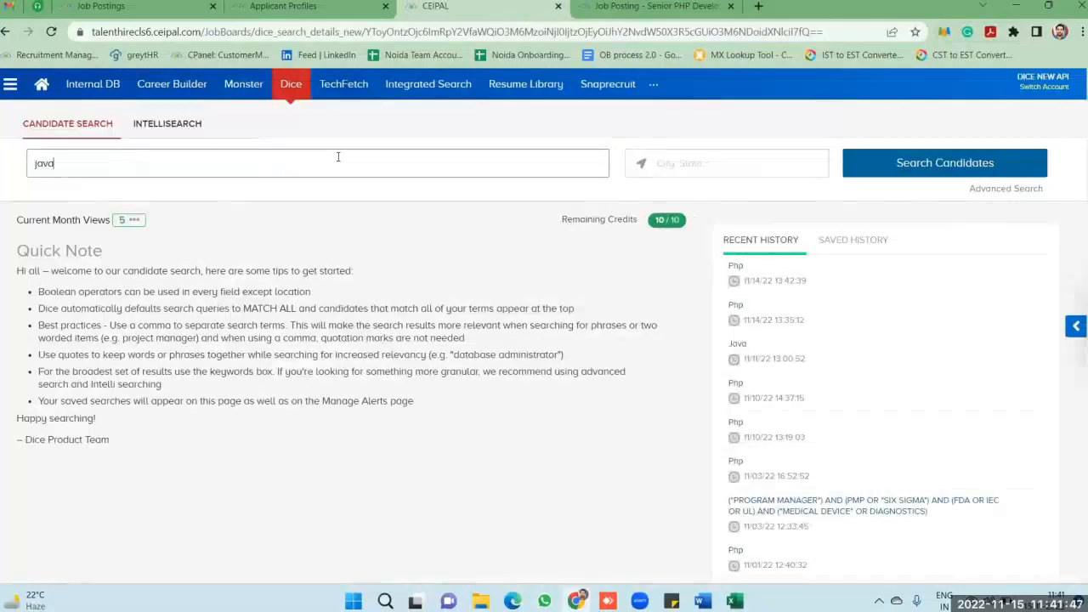
left_click(952, 167)
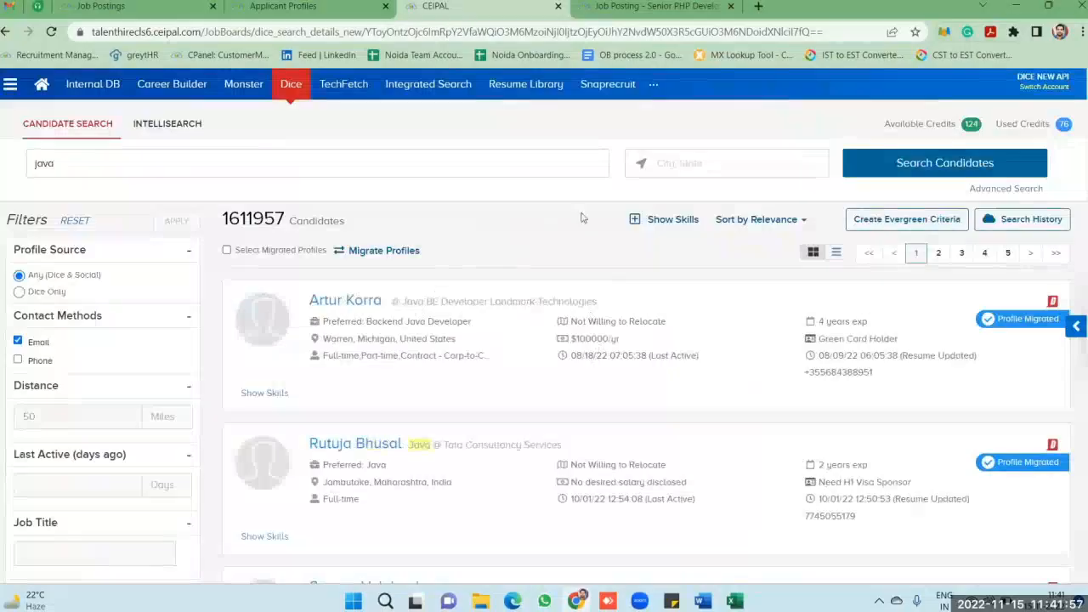
Examine the Dice java candidate results, including the profile details, migrated profile marks and available filters
scroll(719, 369, "down", 10)
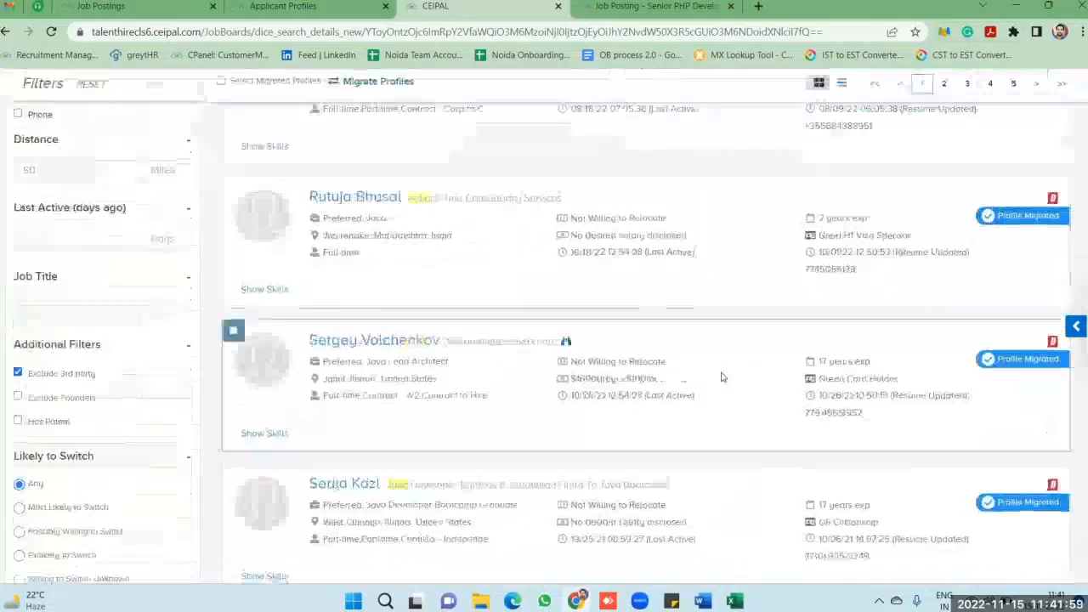
scroll(721, 376, "down", 10)
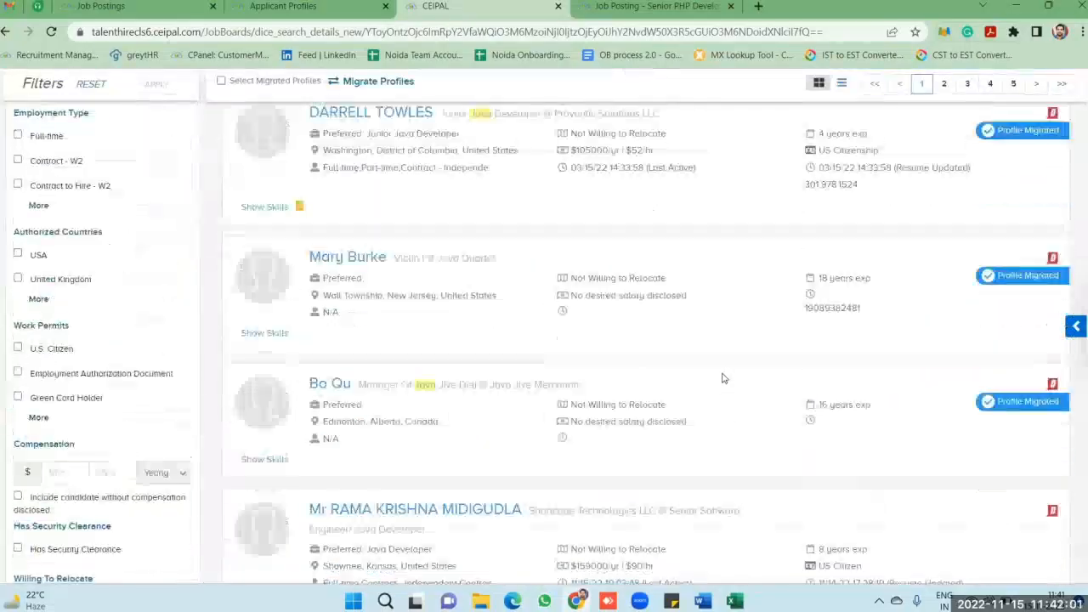
scroll(723, 377, "up", 5)
scroll(721, 366, "up", 5)
scroll(720, 355, "down", 3)
scroll(719, 354, "up", 3)
scroll(697, 314, "down", 3)
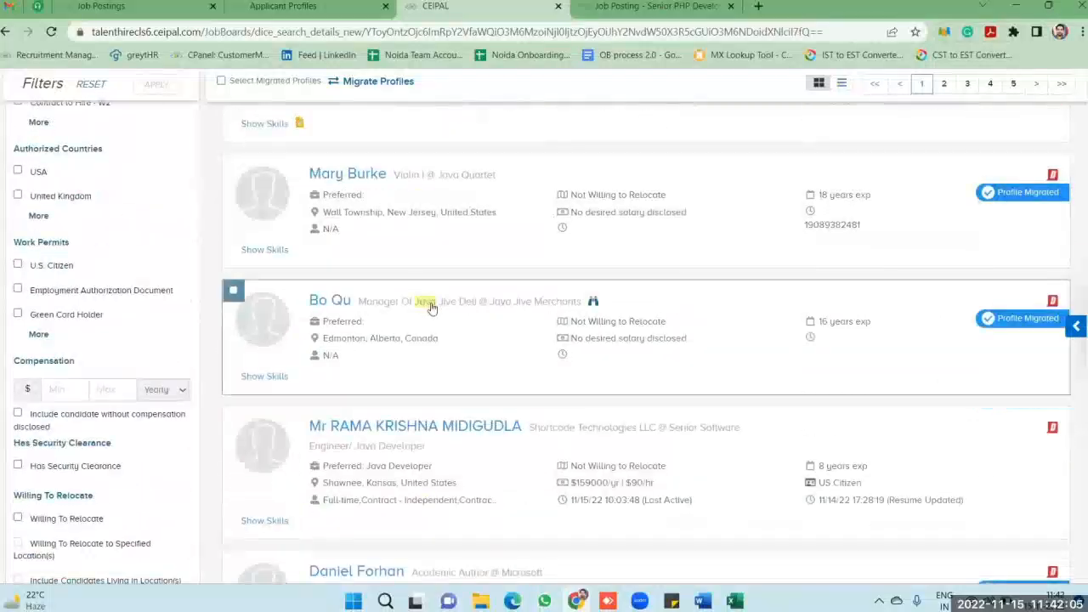
scroll(357, 255, "down", 1)
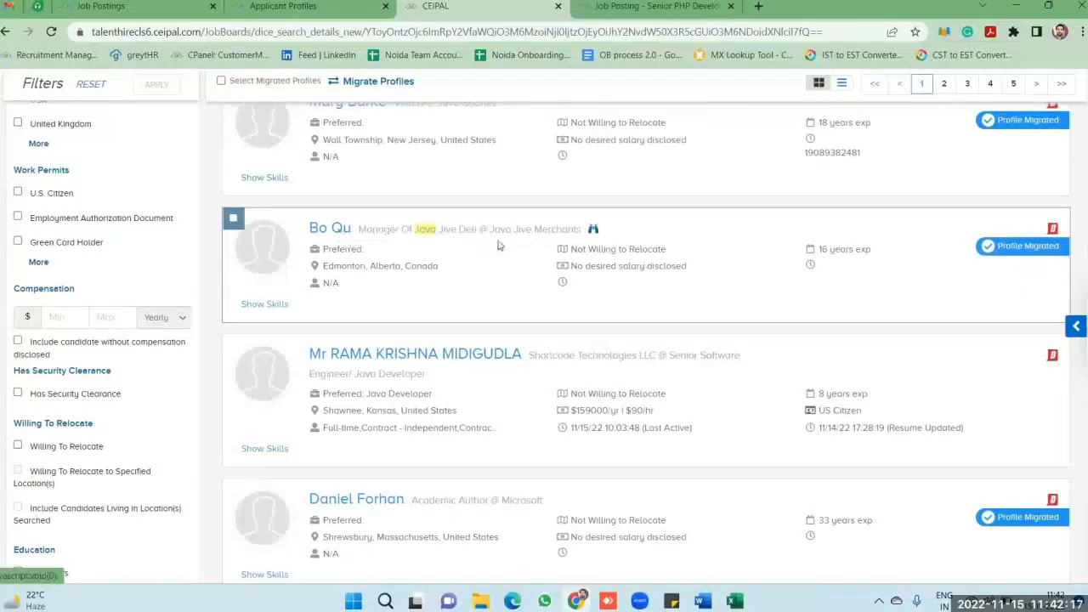
scroll(424, 228, "up", 10)
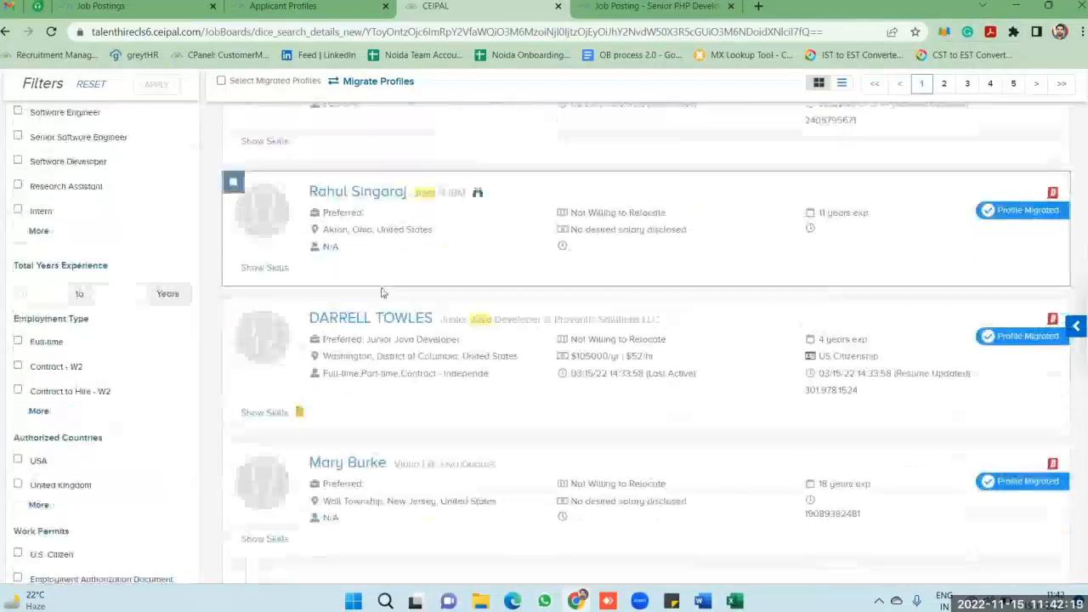
scroll(380, 214, "up", 10)
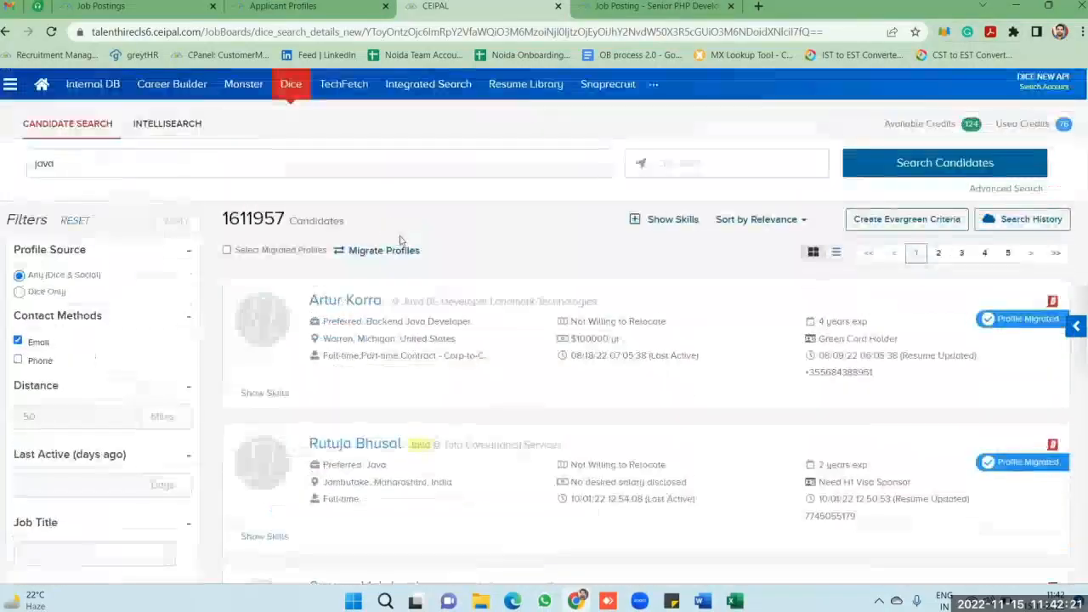
scroll(408, 257, "down", 2)
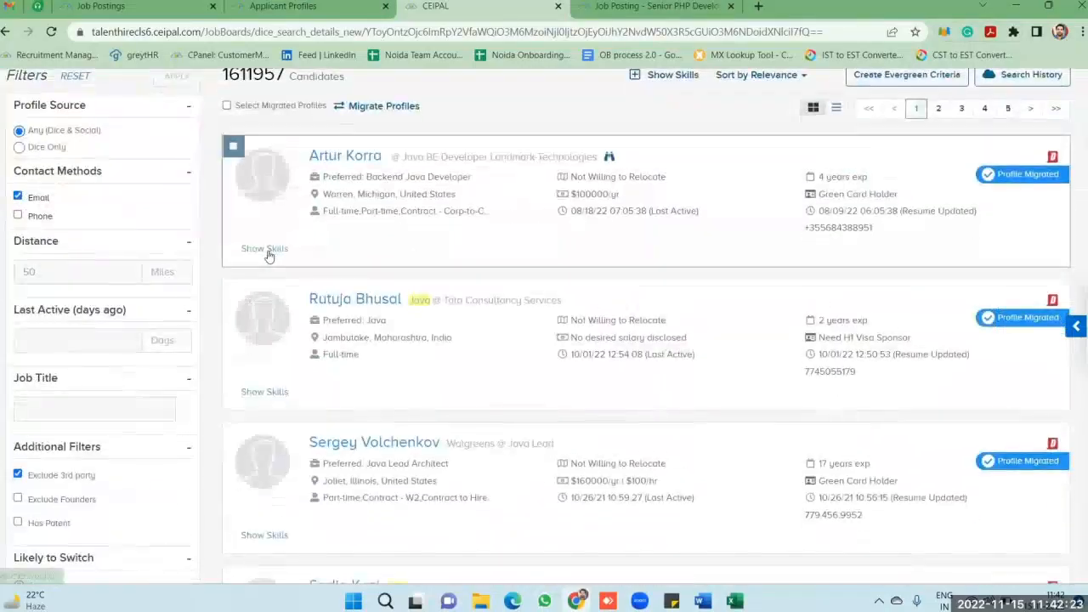
Expand the skills list of the first Dice candidate, review it, and collapse it
left_click(265, 249)
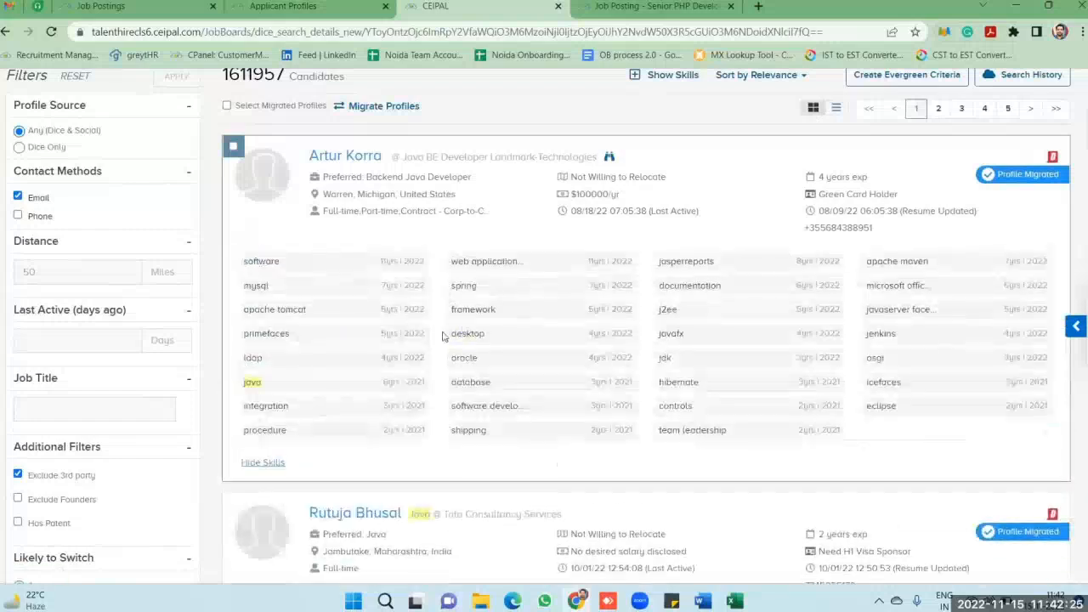
left_click(266, 461)
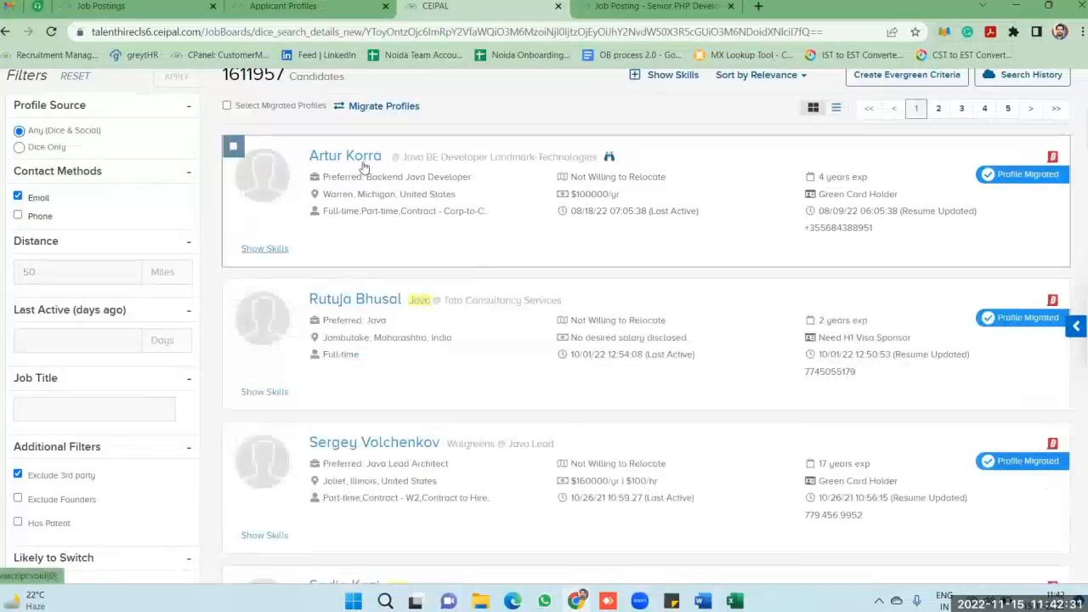
scroll(499, 202, "up", 1)
scroll(499, 201, "down", 1)
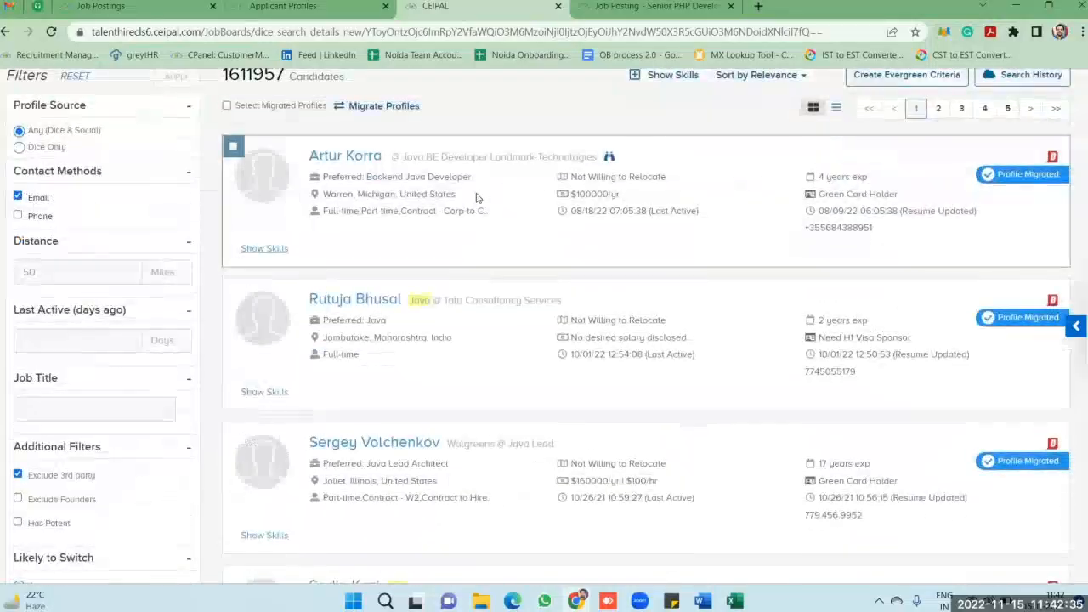
Check who migrated the Java bootcamp graduate's profile, and look through the Dice results for a candidate not yet migrated
scroll(476, 198, "down", 4)
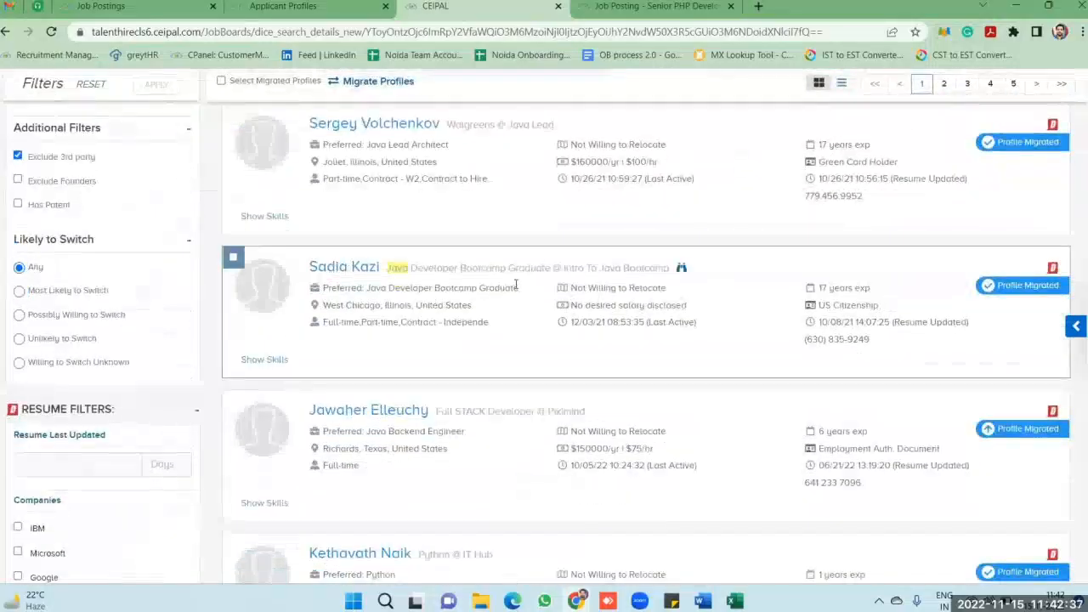
scroll(516, 284, "down", 1)
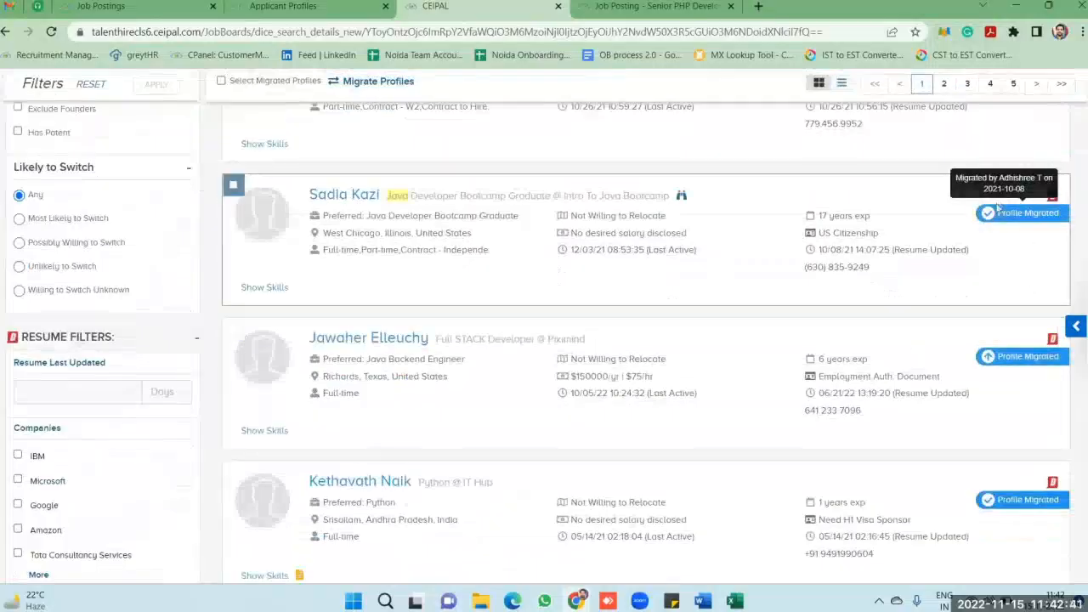
mouse_move(999, 216)
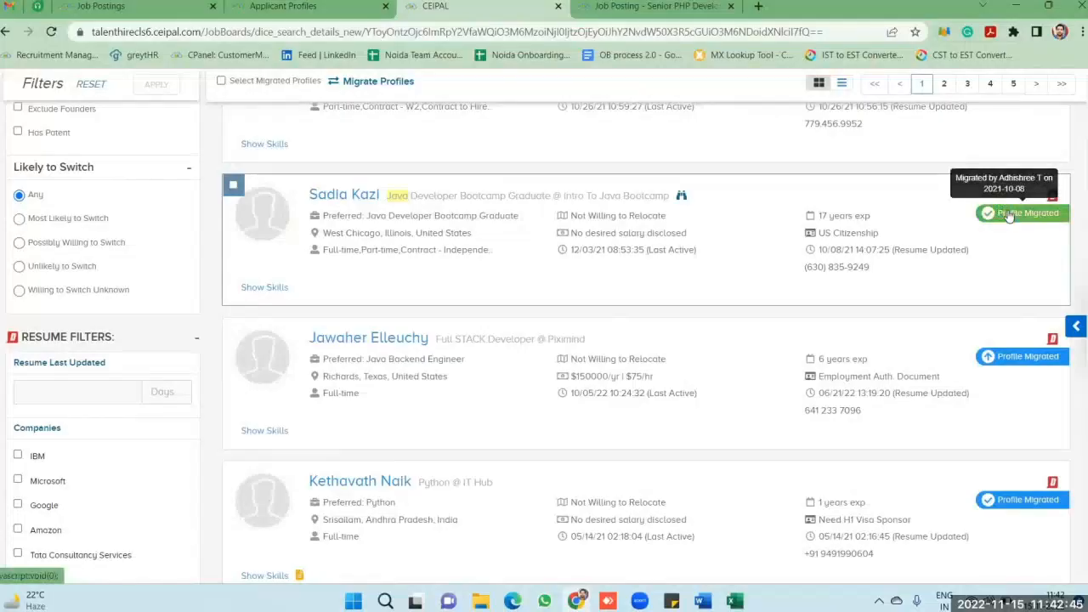
scroll(797, 331, "down", 10)
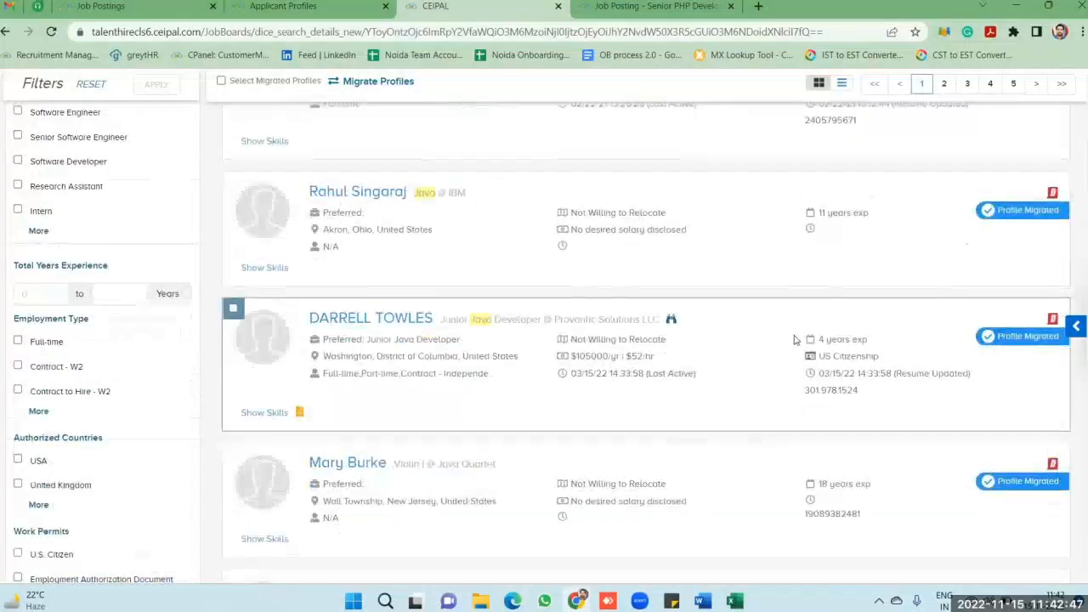
scroll(795, 339, "down", 3)
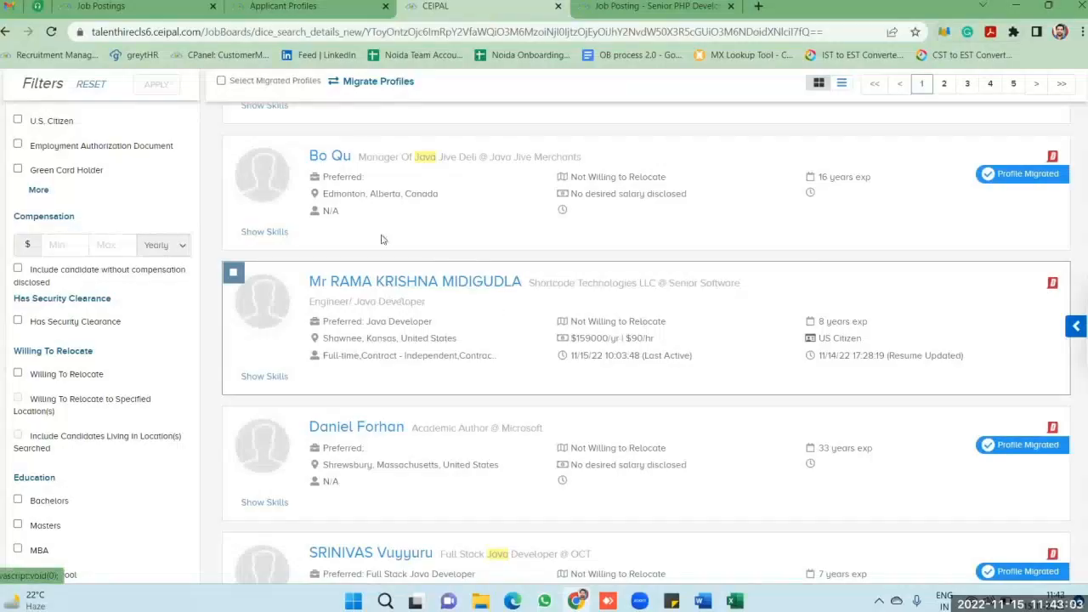
Compare the unmigrated Senior Software Engineer/Java Developer candidate on Dice with the internal Applicants list
left_click(284, 7)
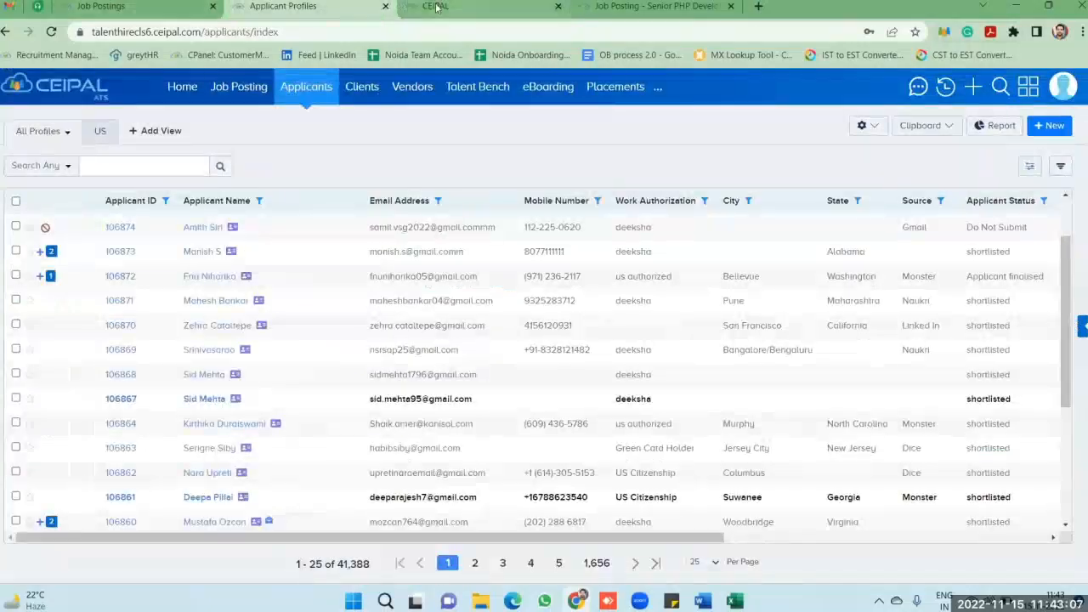
left_click(436, 7)
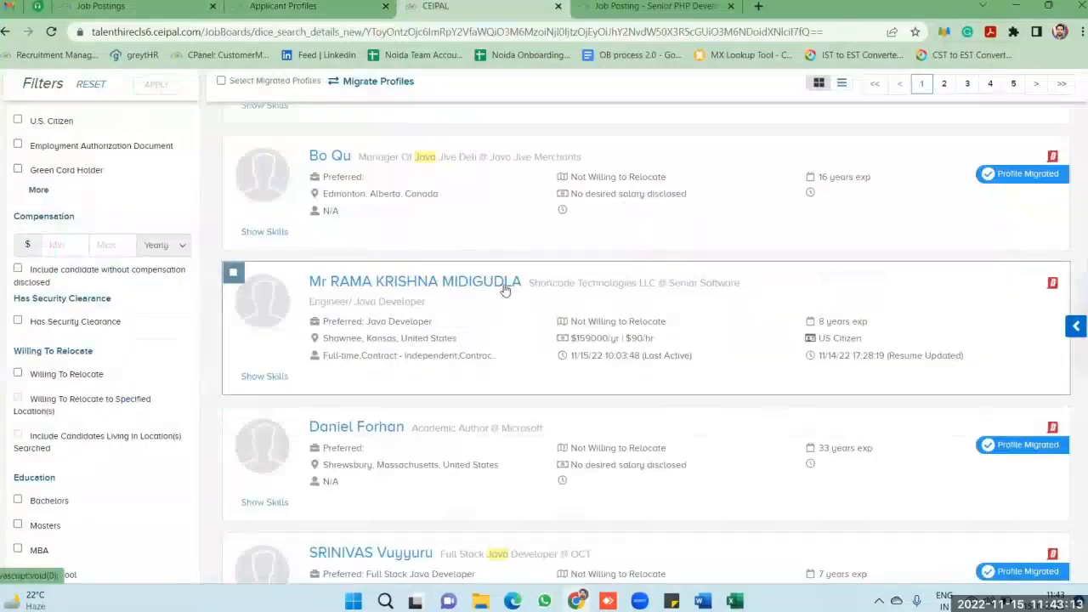
left_click(279, 8)
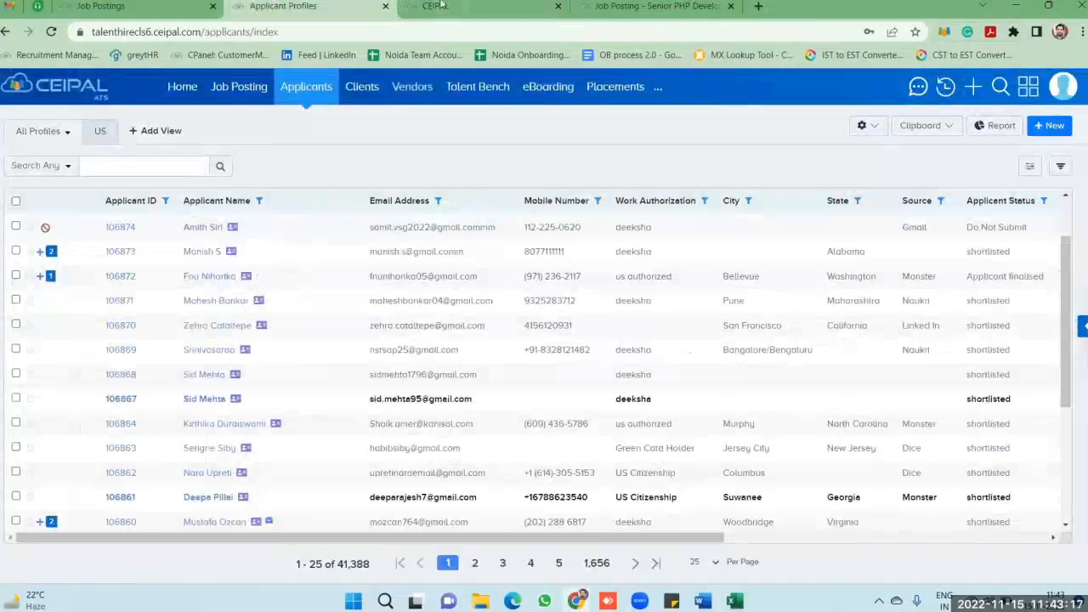
left_click(441, 5)
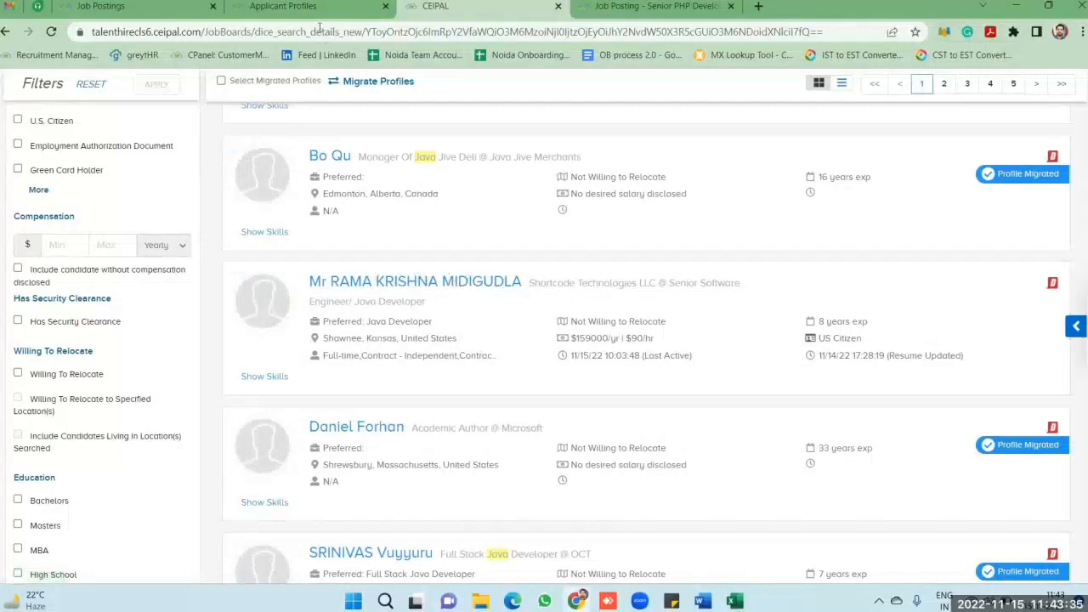
left_click(283, 7)
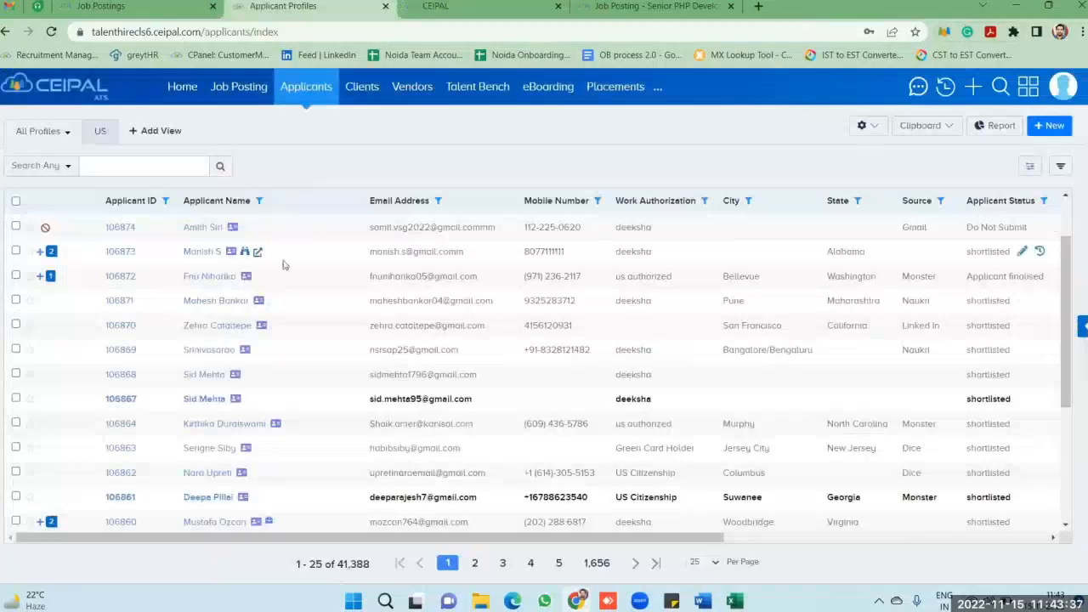
left_click(440, 7)
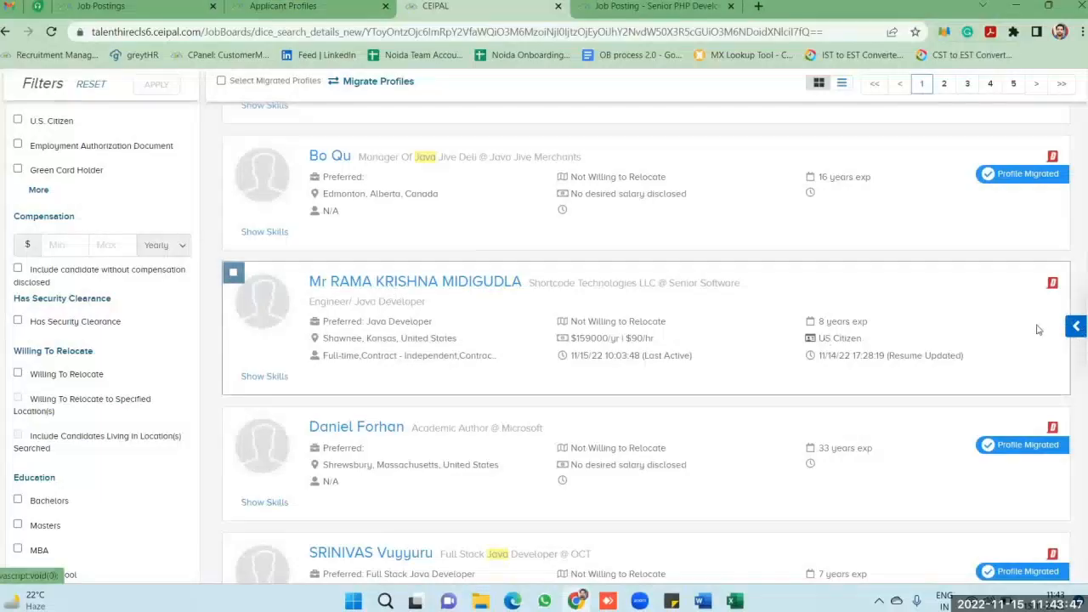
Migrate the Senior Software Engineer/Java Developer candidate by opening the profile, and check the new record's source and creator in the reloaded Applicants list
left_click(401, 282)
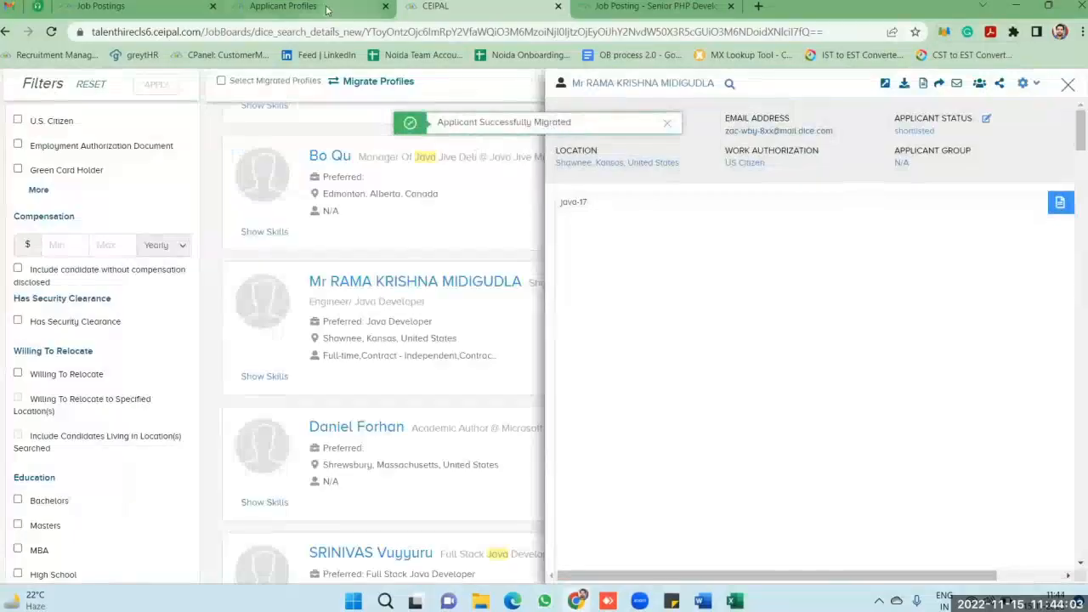
left_click(284, 7)
left_click(304, 96)
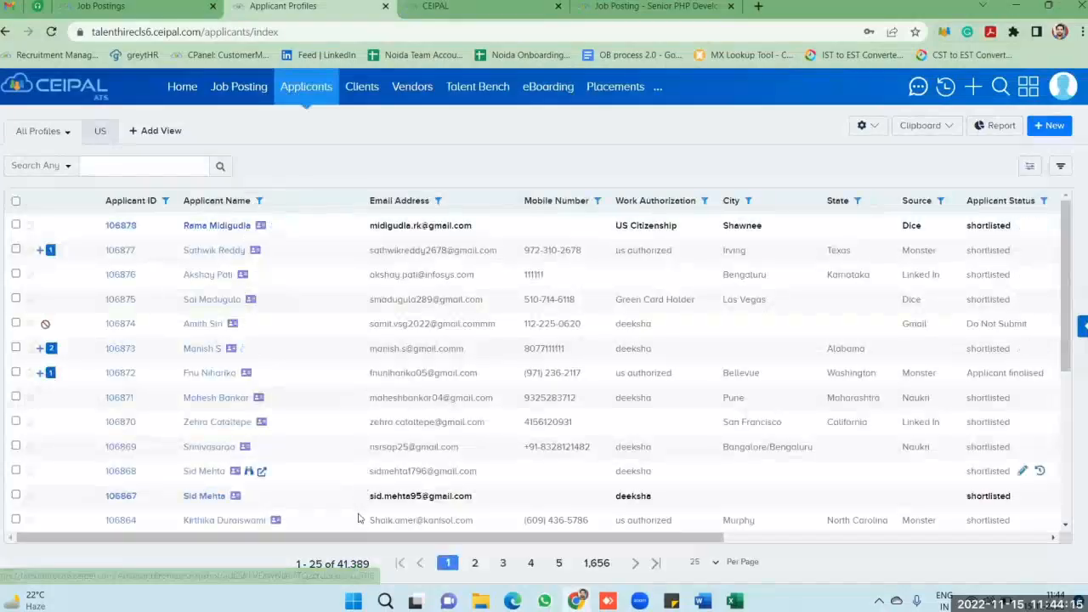
scroll(358, 523, "right", 5)
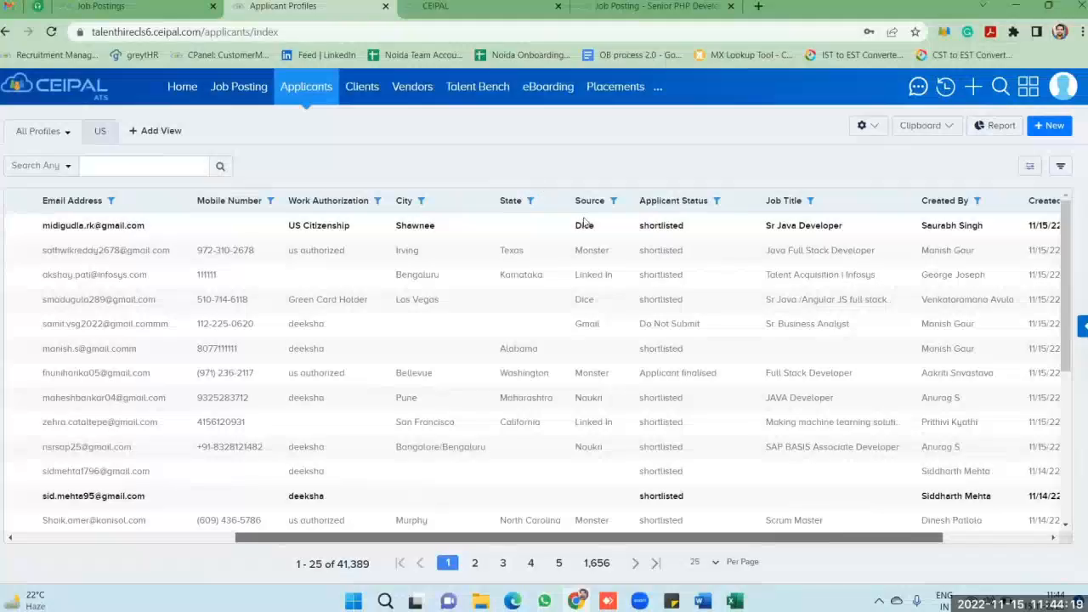
left_click_drag(567, 222, 572, 225)
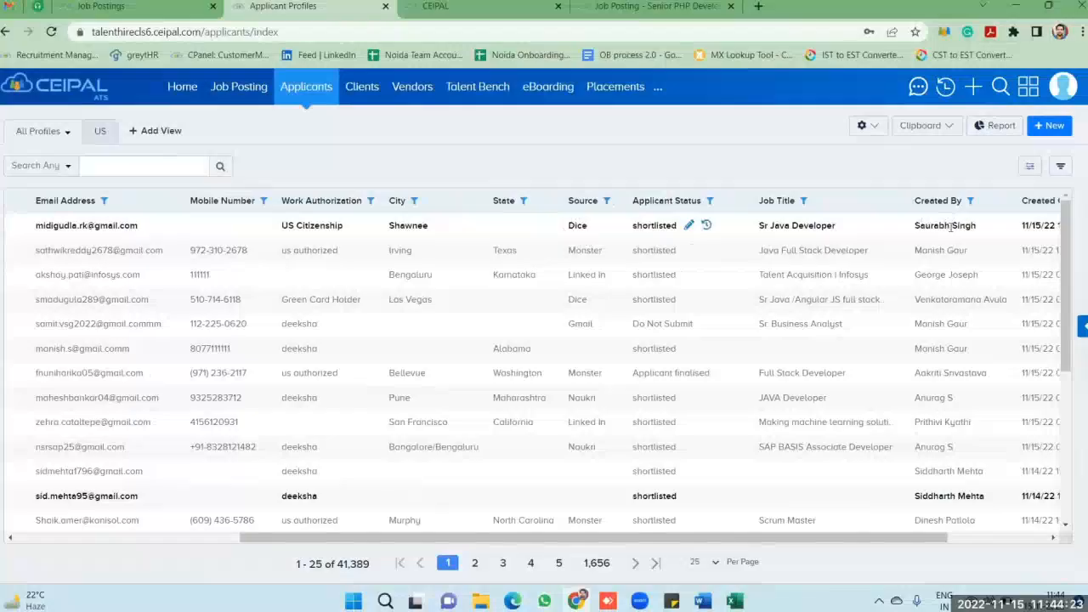
View the job submission and tagging options in the migrated candidate's Dice profile, and close the profile
left_click(483, 6)
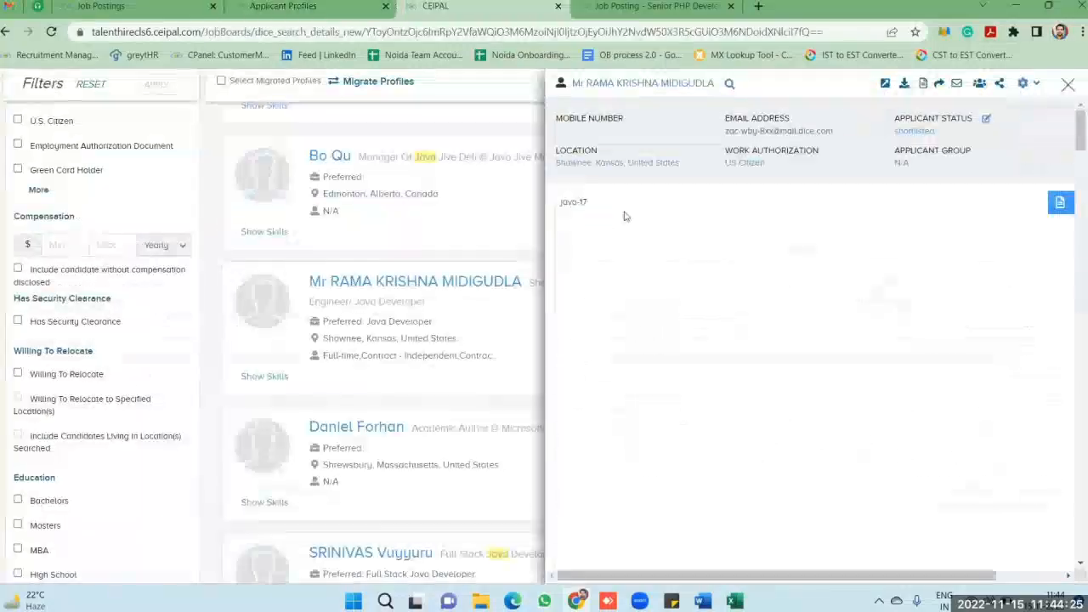
left_click(1036, 86)
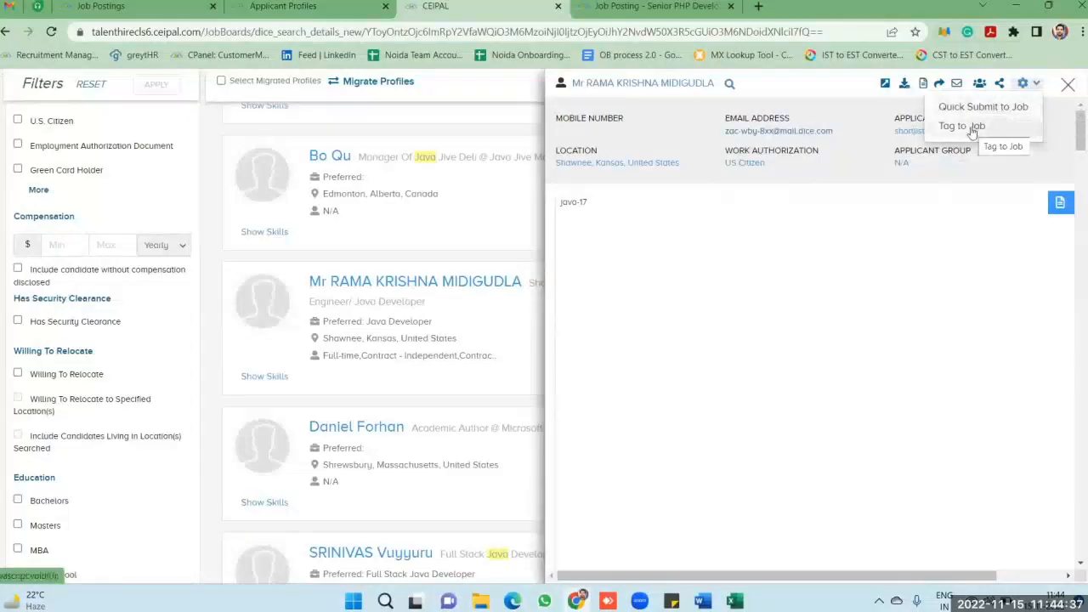
left_click(1069, 85)
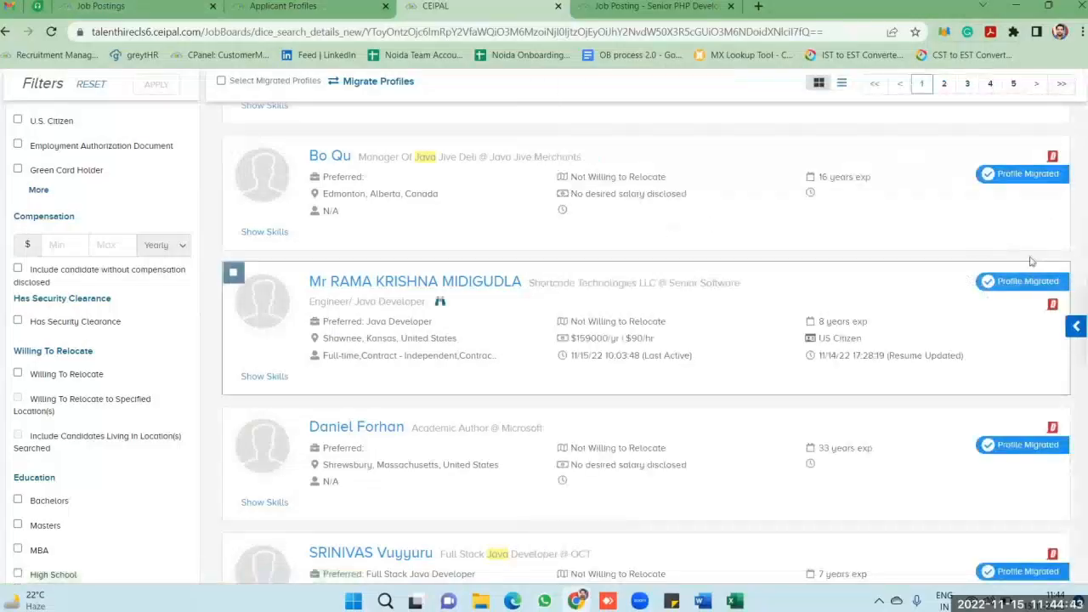
Check the Java Developer candidate's migration mark, review the migrated resume and applicant details, and close the profile
mouse_move(1029, 289)
scroll(458, 279, "up", 1)
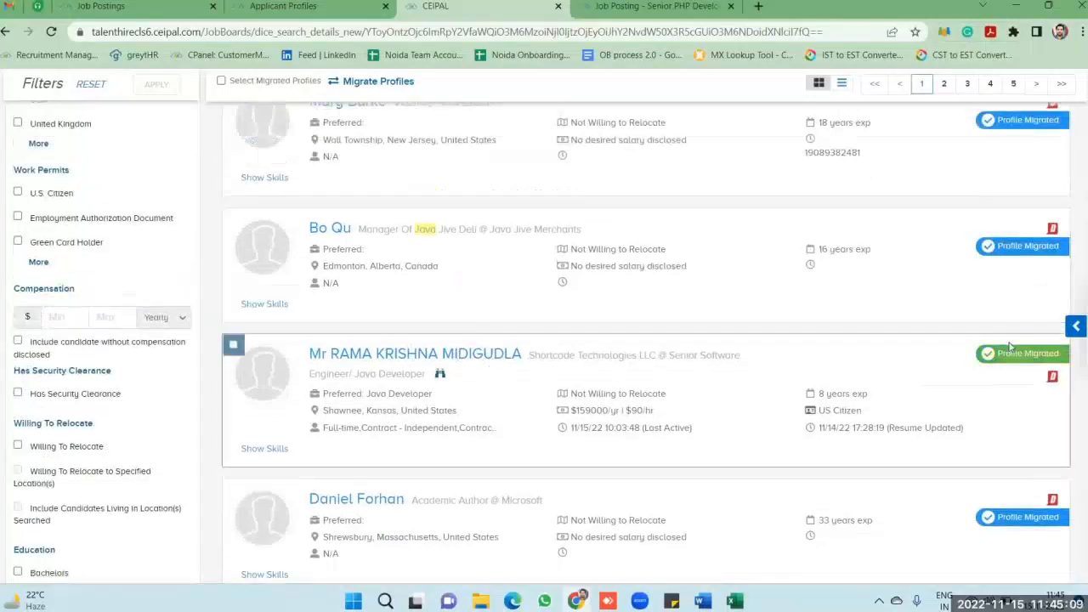
left_click(403, 359)
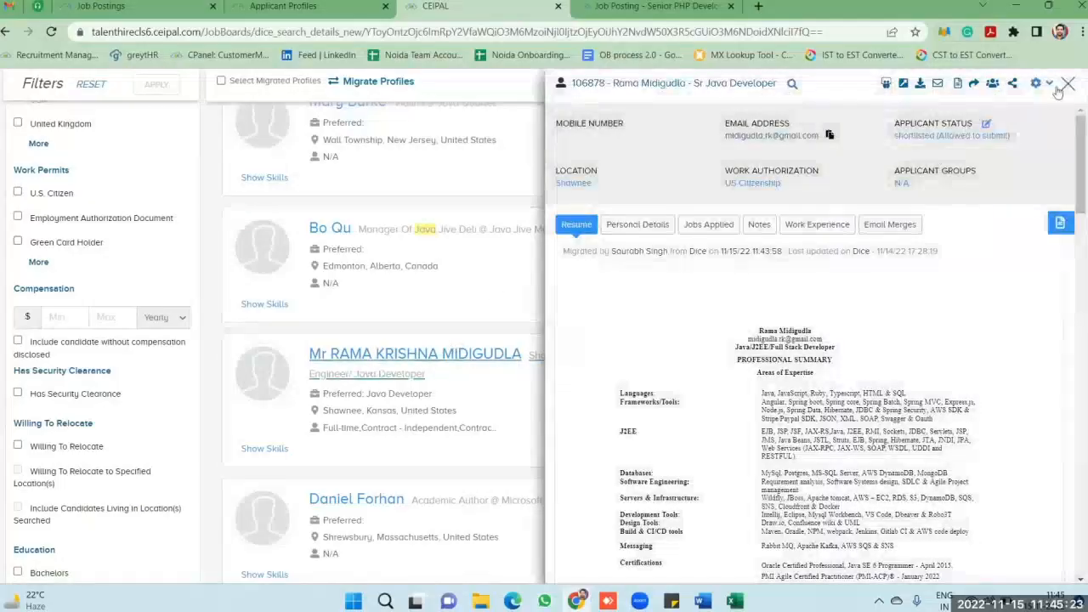
left_click(1067, 86)
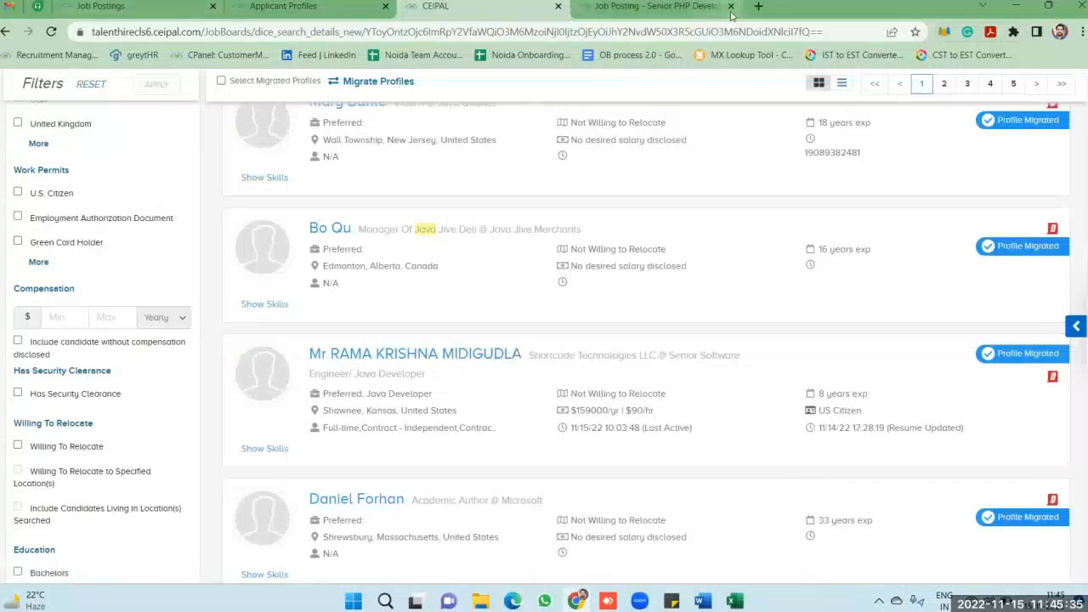
Look through the Dice java results, comparing the migration marks on the candidate profiles
scroll(442, 349, "down", 10)
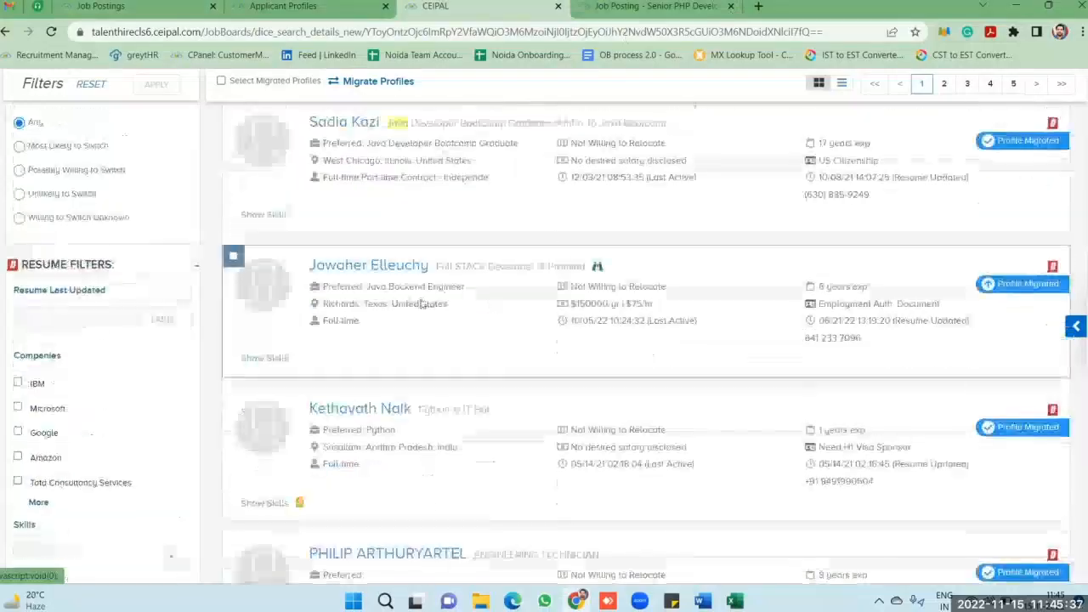
scroll(422, 302, "up", 10)
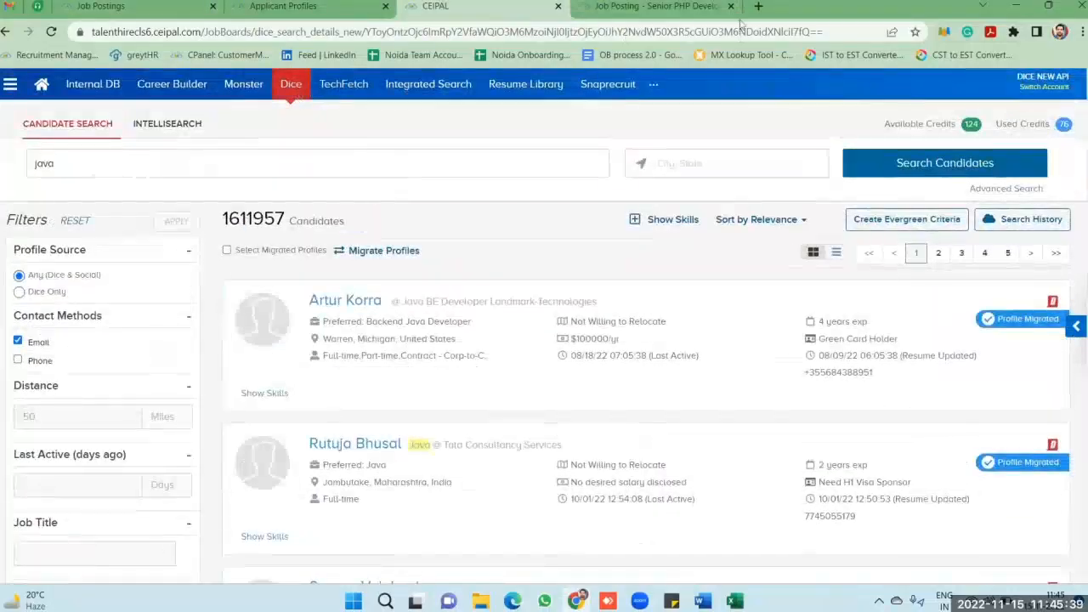
scroll(373, 449, "down", 5)
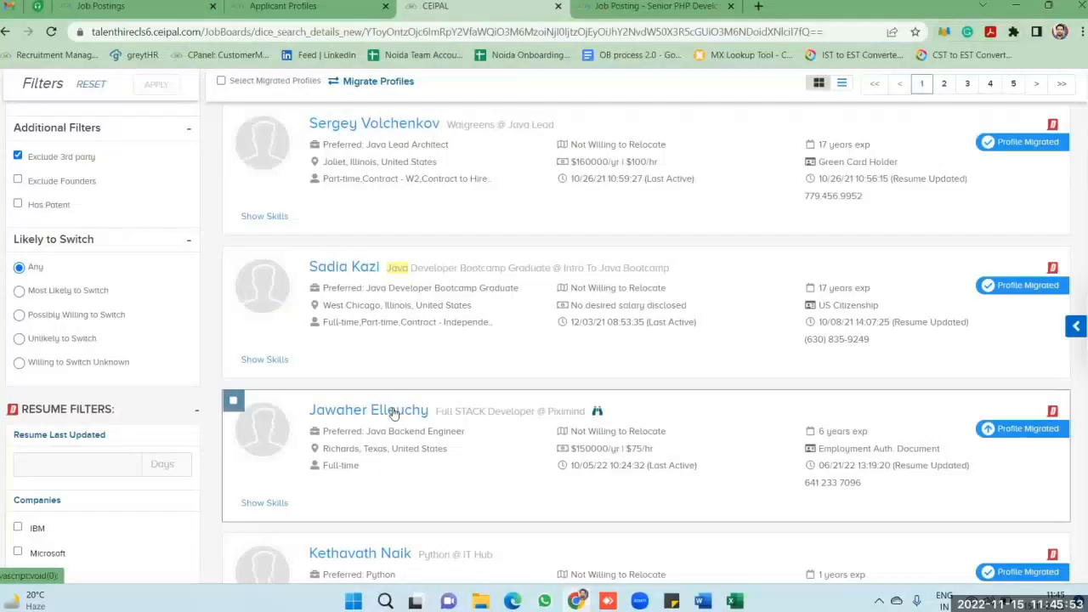
scroll(553, 430, "down", 2)
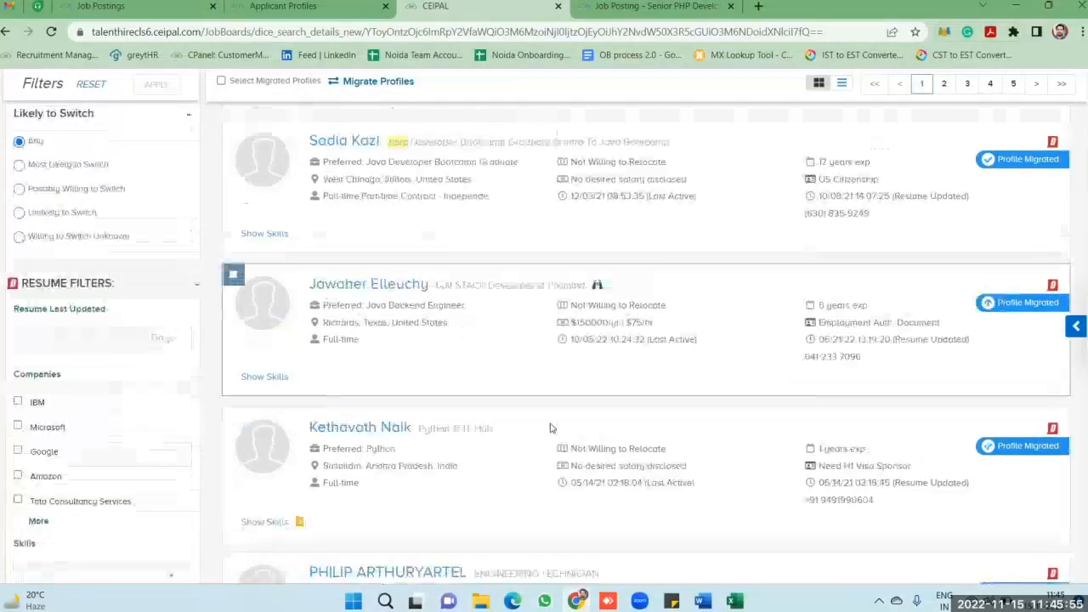
scroll(557, 423, "down", 2)
scroll(496, 224, "up", 4)
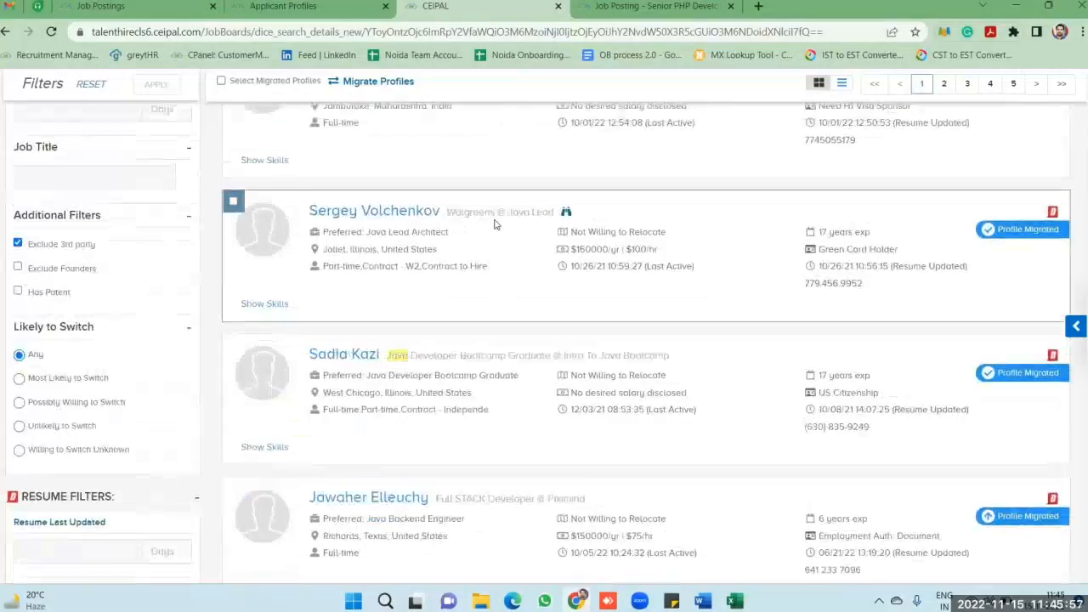
scroll(496, 224, "up", 5)
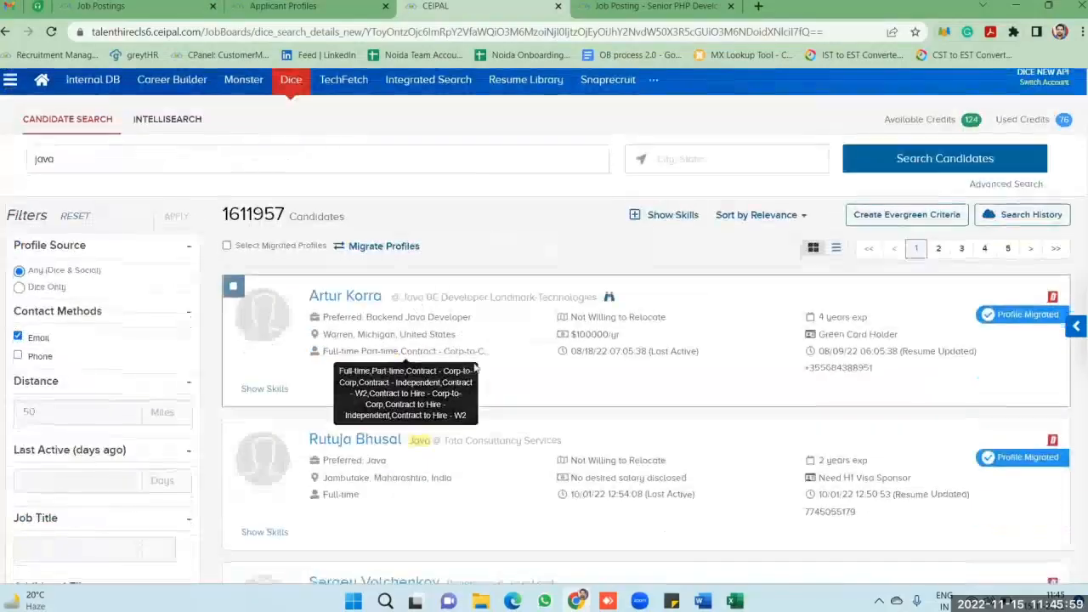
Check who migrated the Python candidate at IT Hub, and review that profile's resume alongside the internal Applicants list
scroll(476, 367, "down", 6)
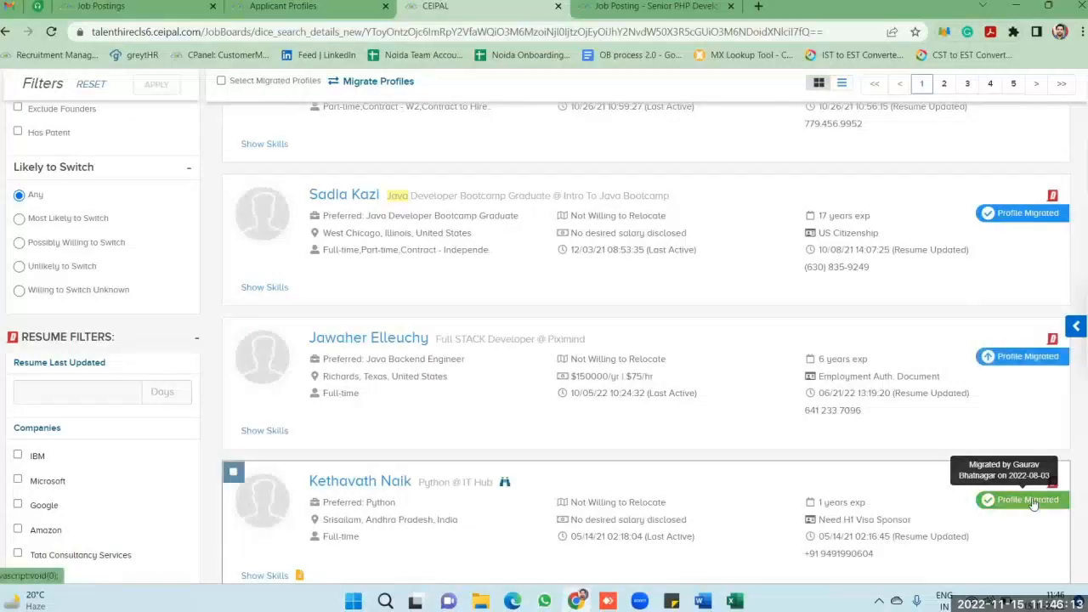
scroll(1033, 503, "down", 3)
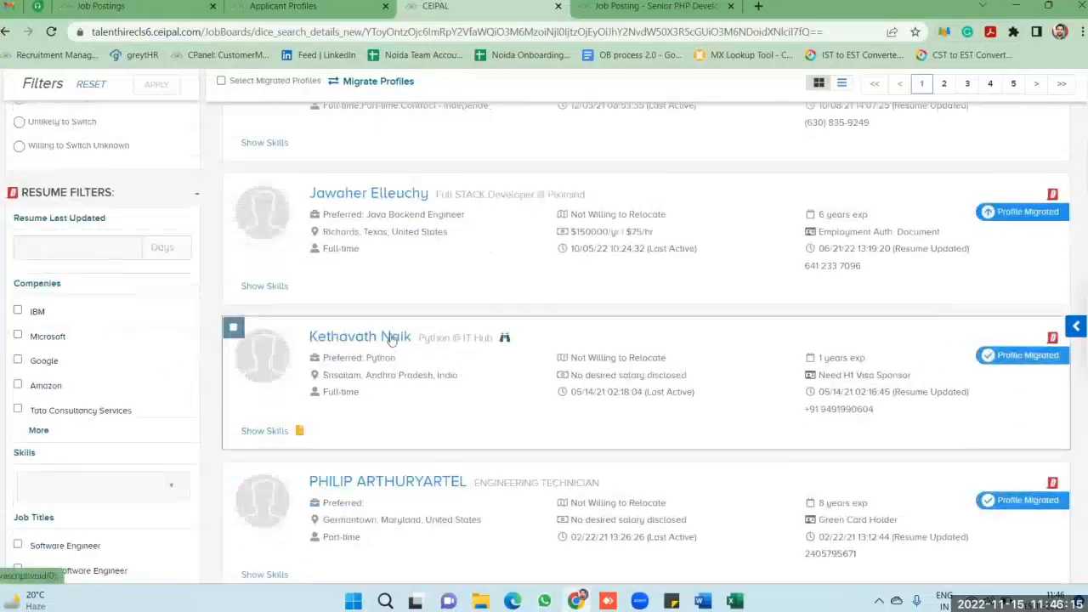
left_click(384, 337)
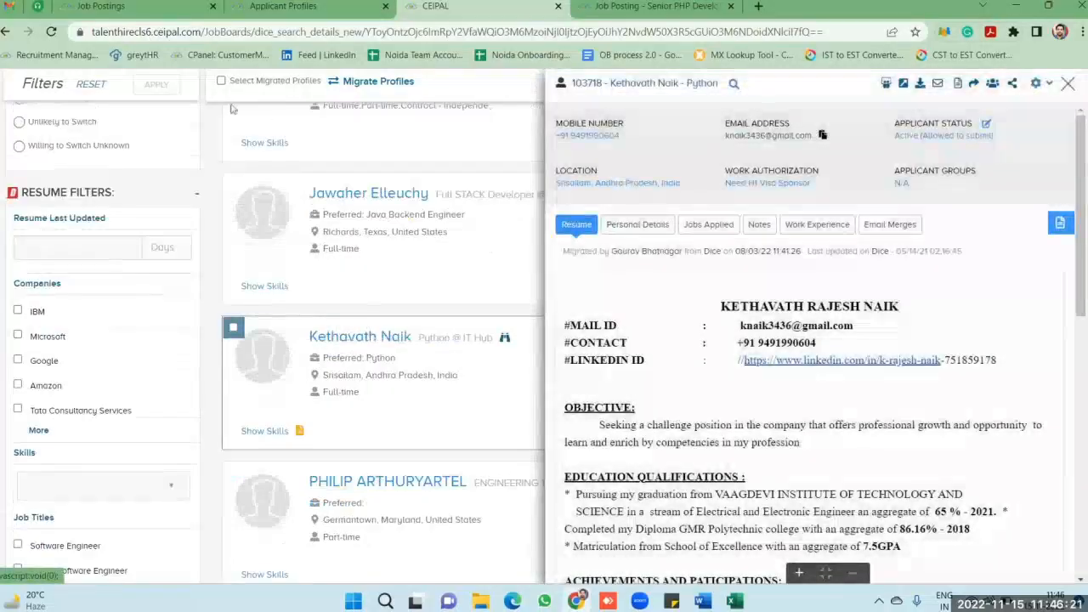
left_click(272, 7)
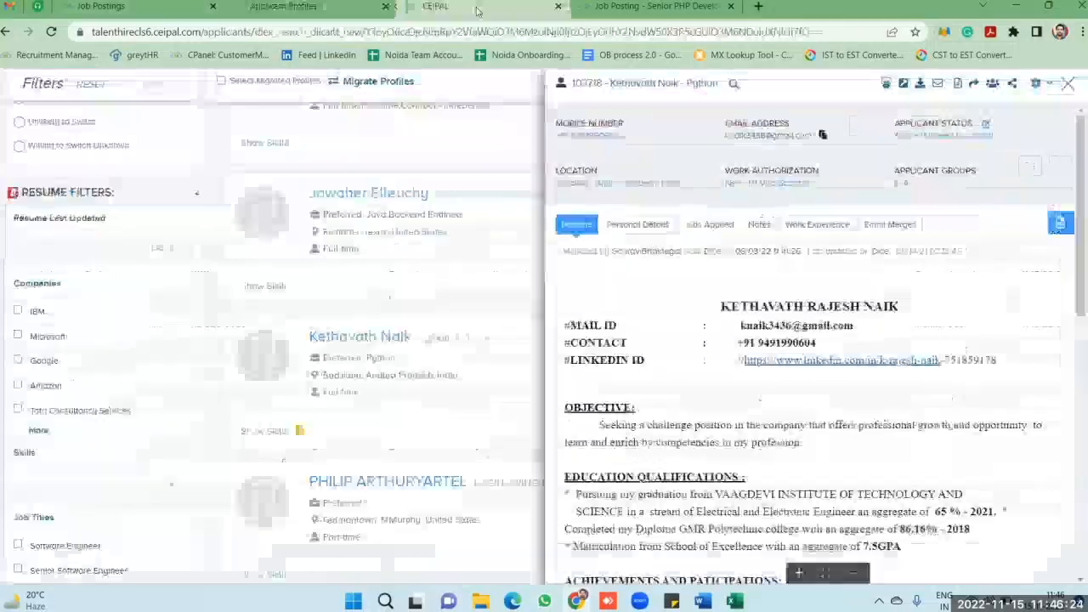
left_click(435, 7)
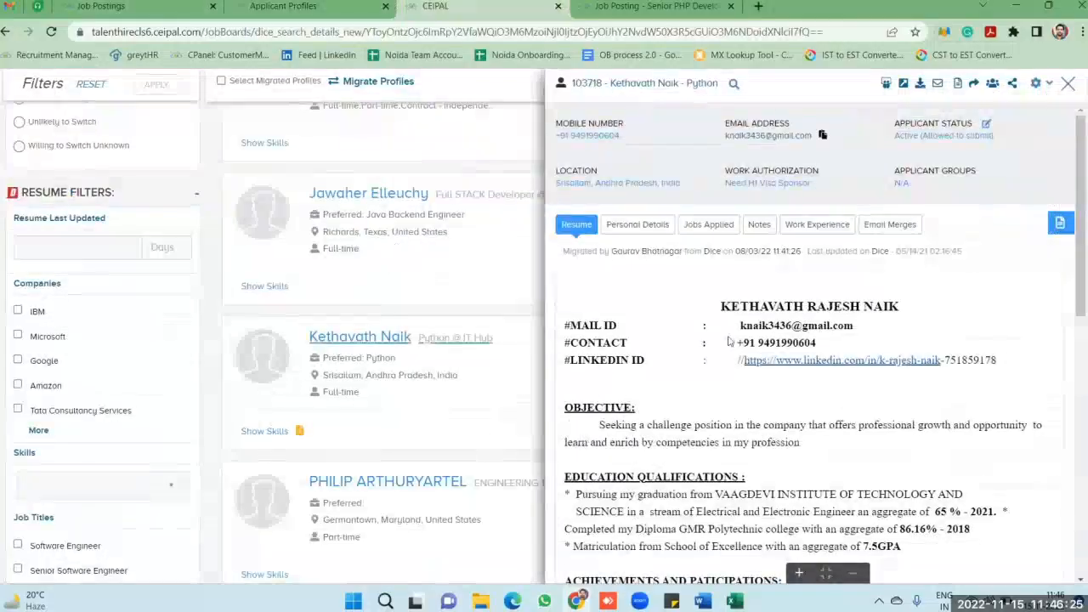
Close the Python candidate's profile and return to the internal Applicants list
left_click(1069, 84)
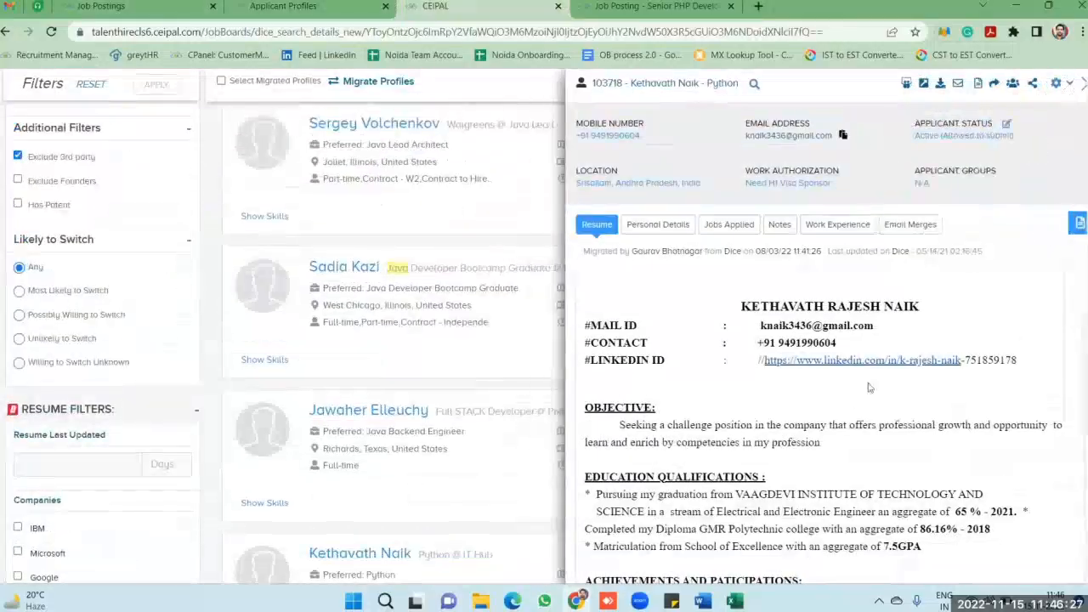
scroll(999, 324, "up", 7)
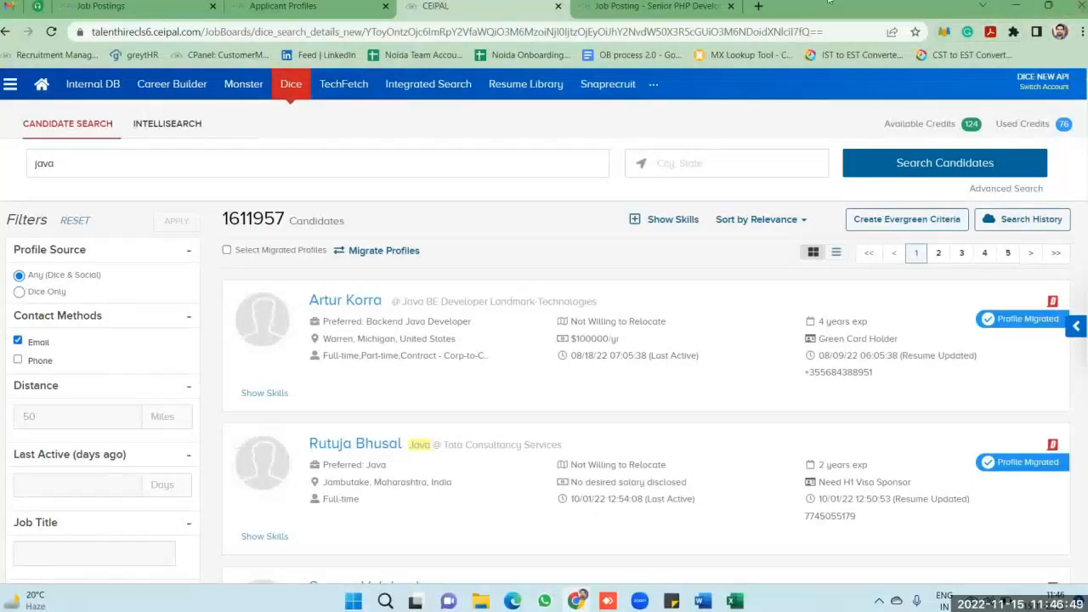
mouse_move(302, 3)
left_click(313, 7)
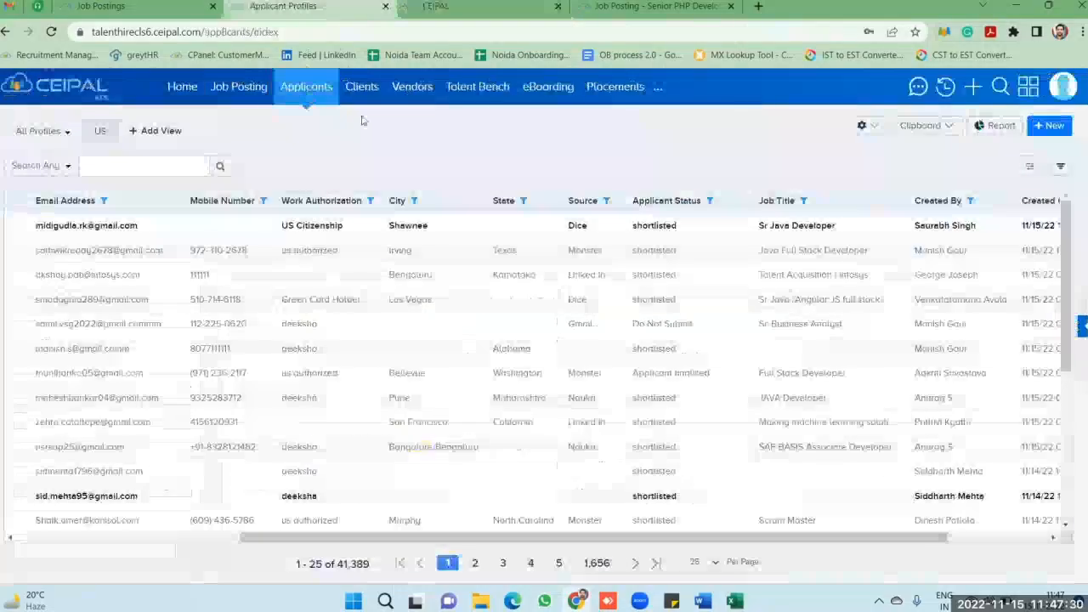
Bring up the Dashboard in the Applicants and Job Postings browser tabs, and close the Dice search tab
left_click(185, 86)
left_click(143, 7)
left_click(176, 90)
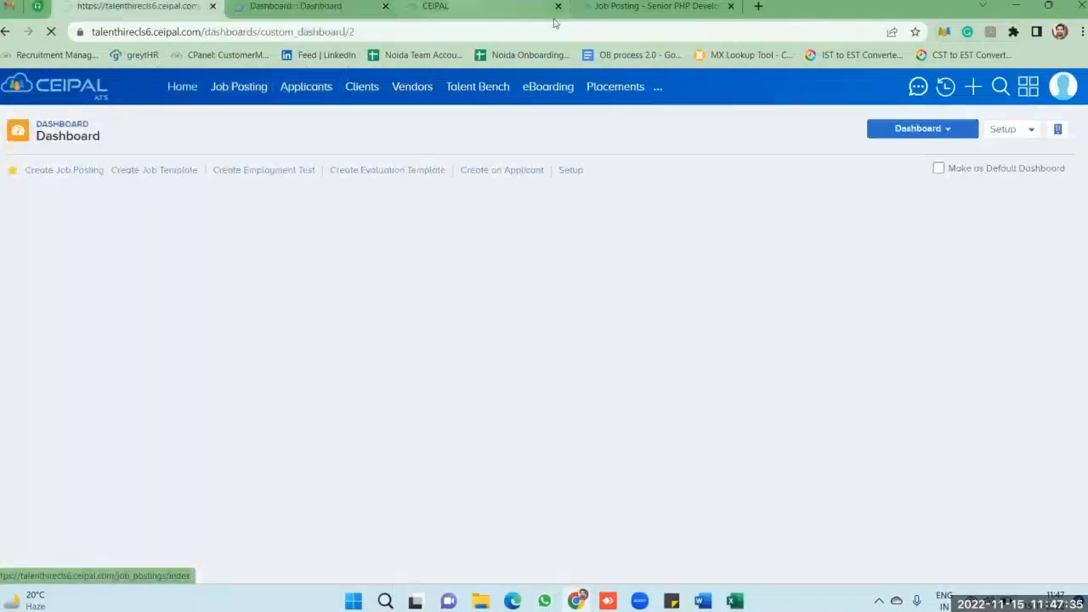
left_click(533, 8)
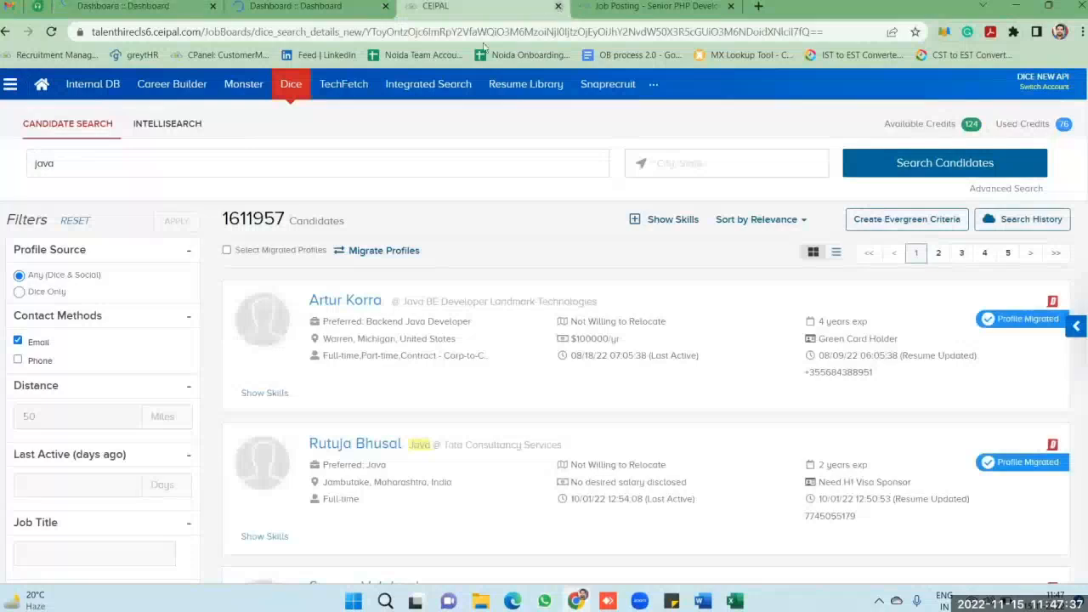
key("ctrl+w")
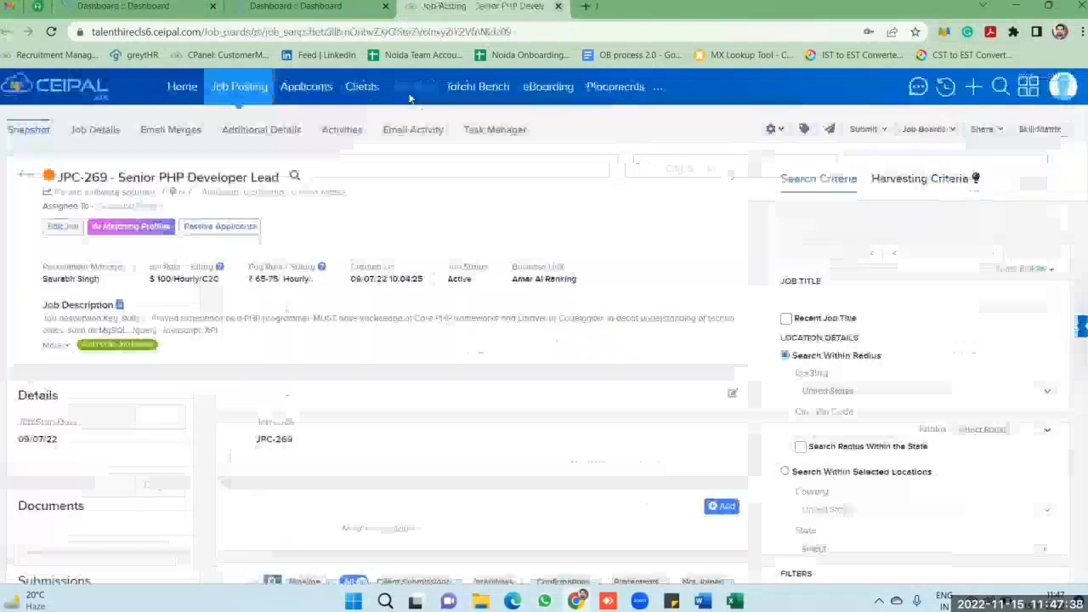
left_click(313, 8)
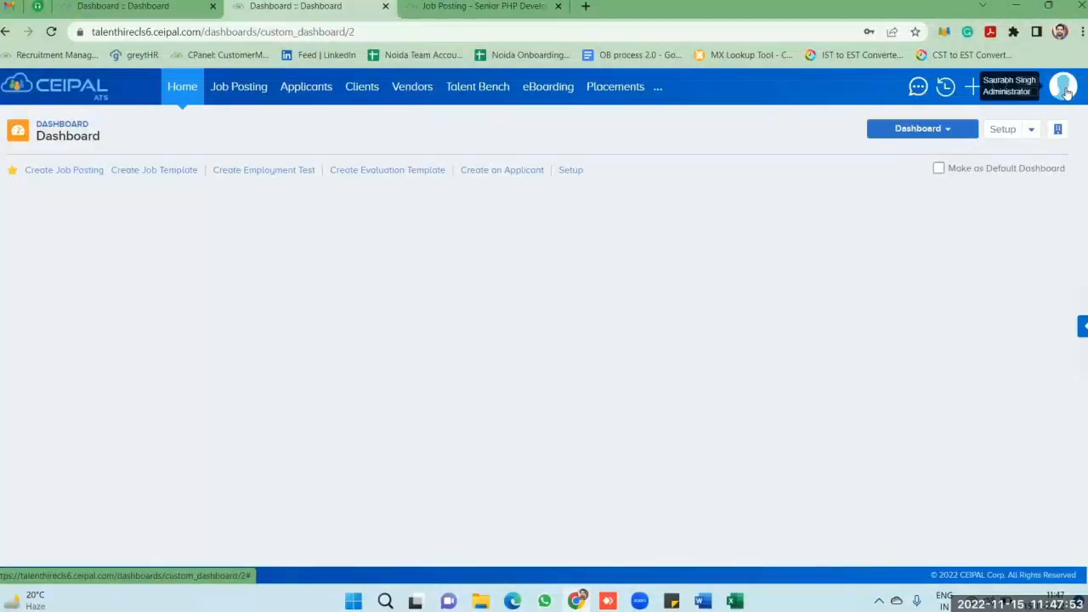
Open the signed-in administrator's own profile at its personal contacts
left_click(1063, 89)
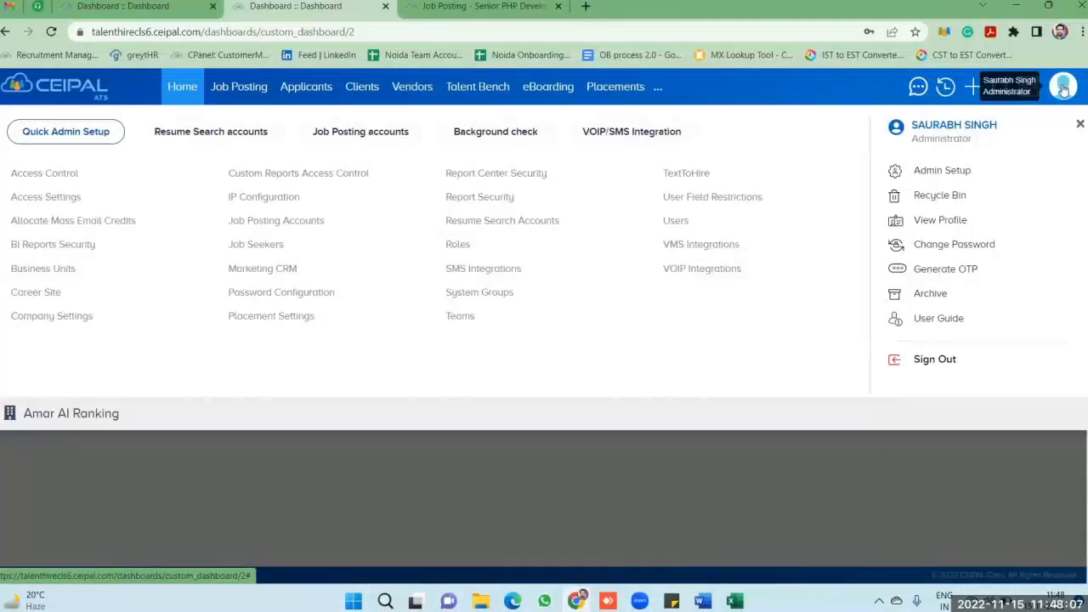
left_click(1079, 125)
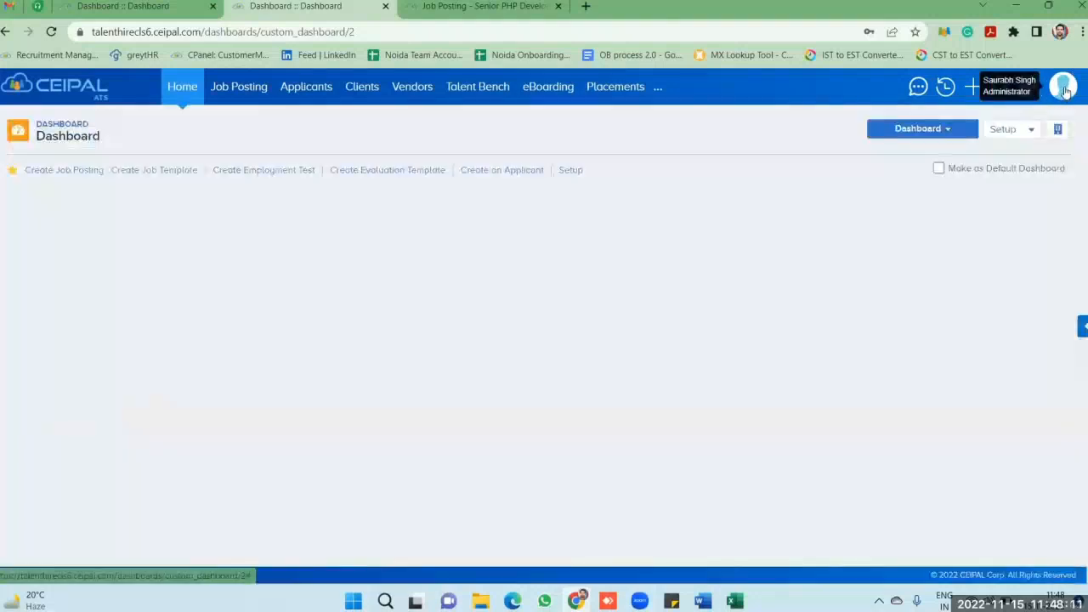
left_click(1063, 86)
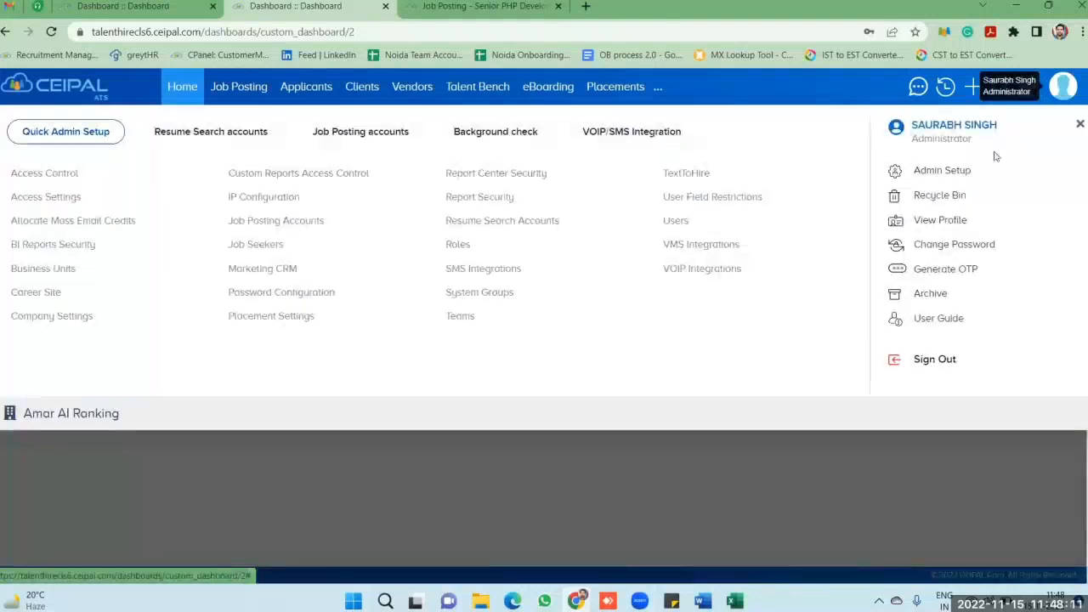
left_click(942, 221)
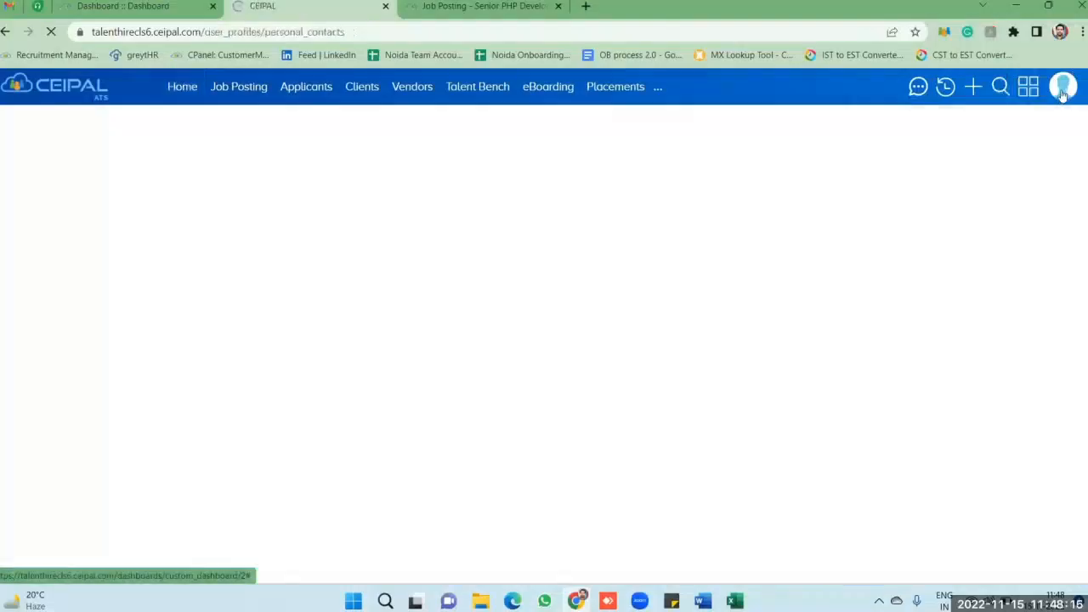
left_click(1063, 89)
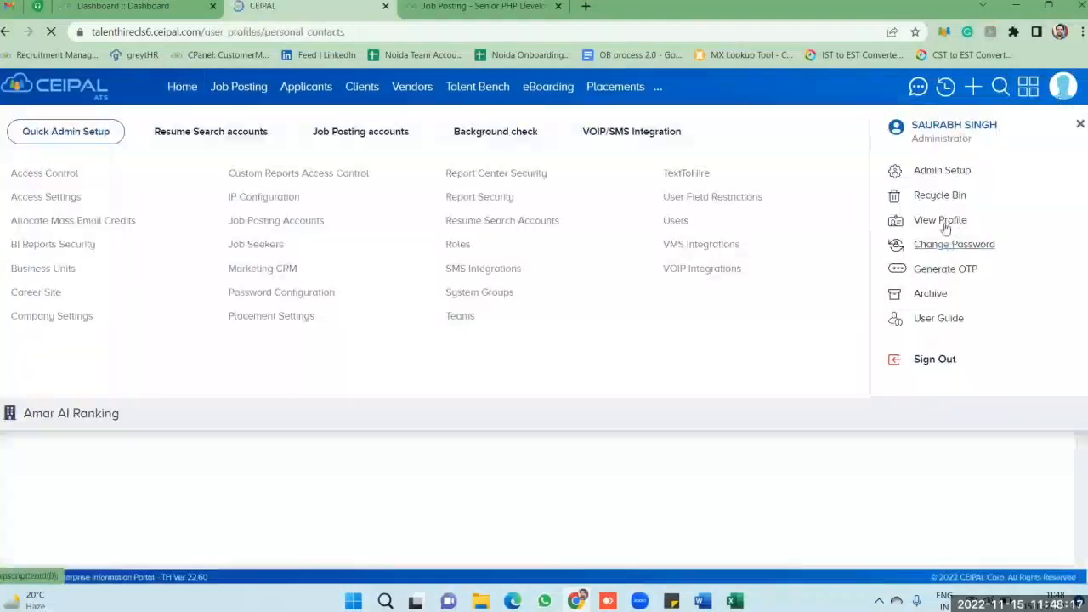
left_click(945, 223)
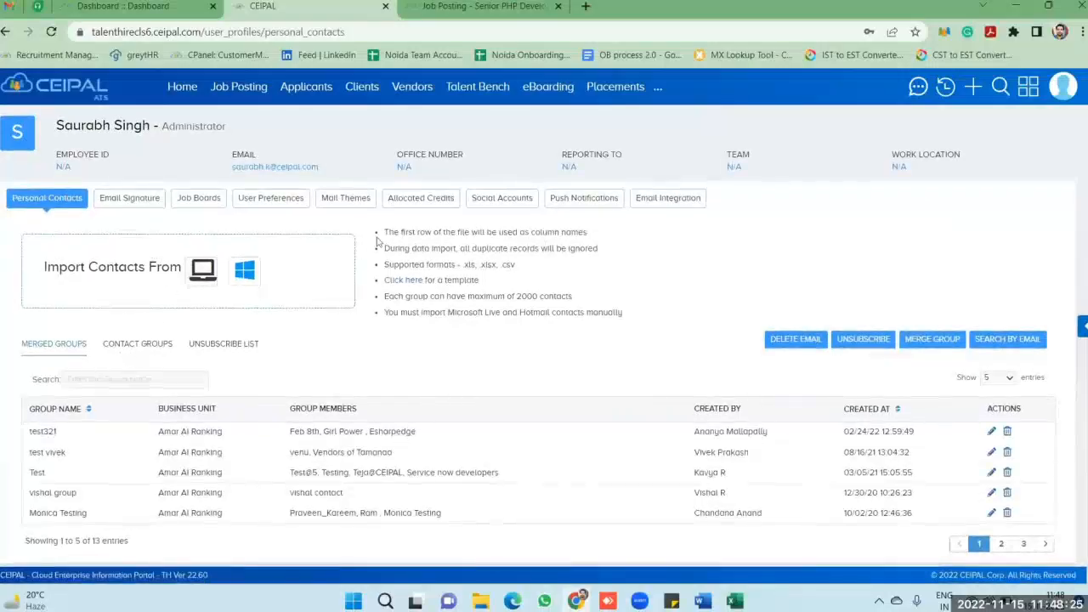
Review the rules for importing personal contacts, then download the import contacts template and open it
left_click_drag(384, 231, 629, 316)
left_click(635, 303)
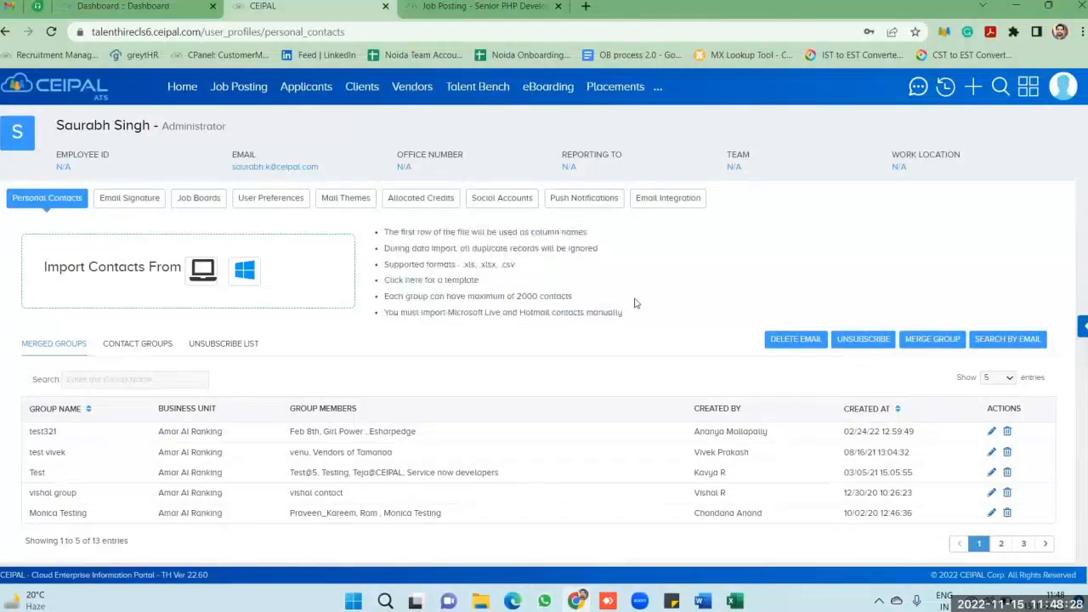
left_click(400, 285)
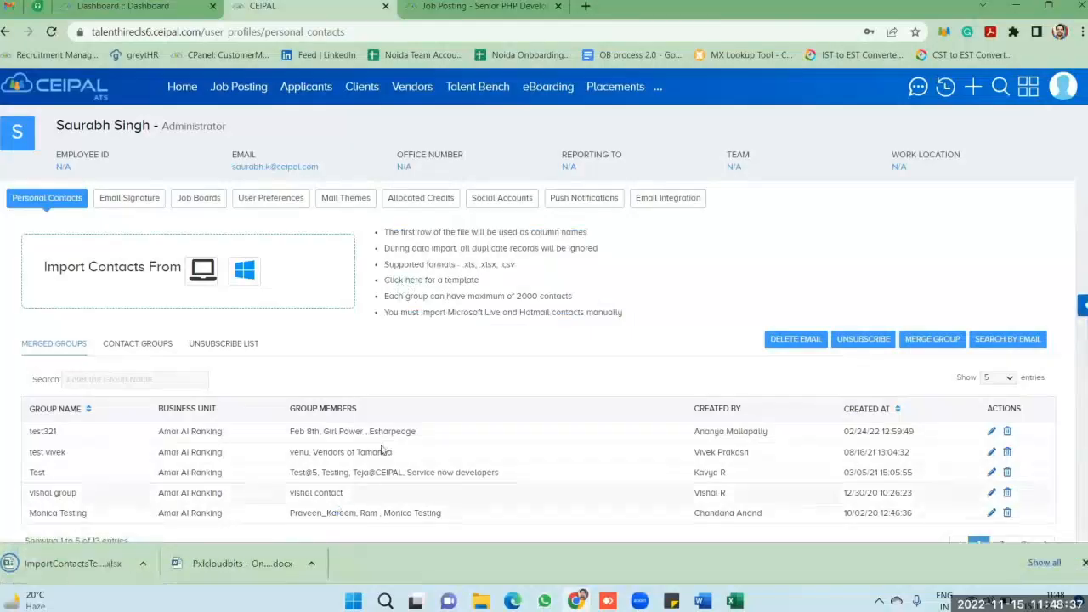
left_click(94, 571)
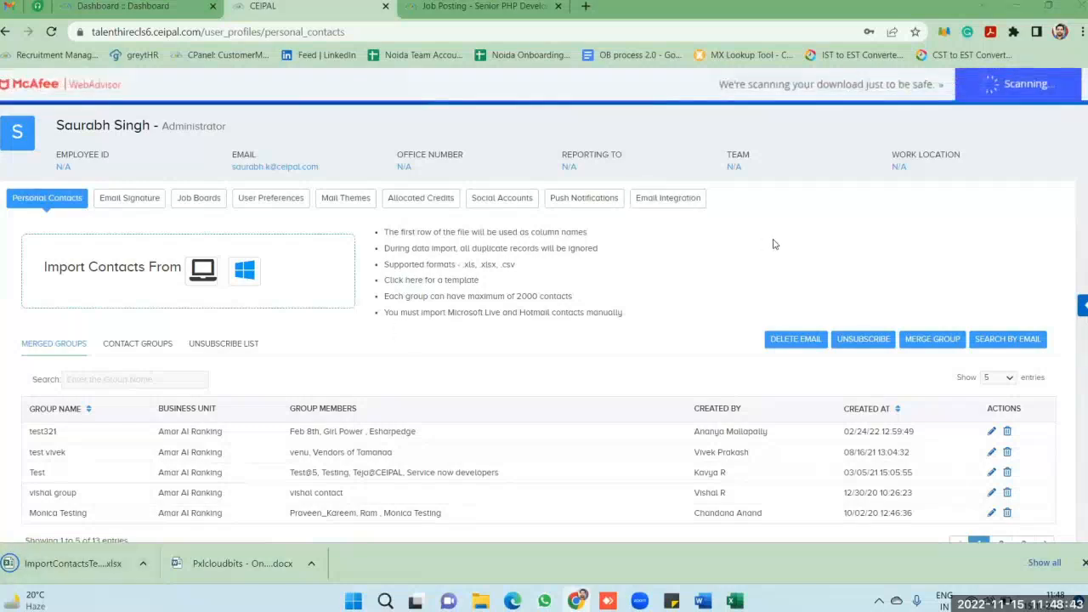
left_click(56, 568)
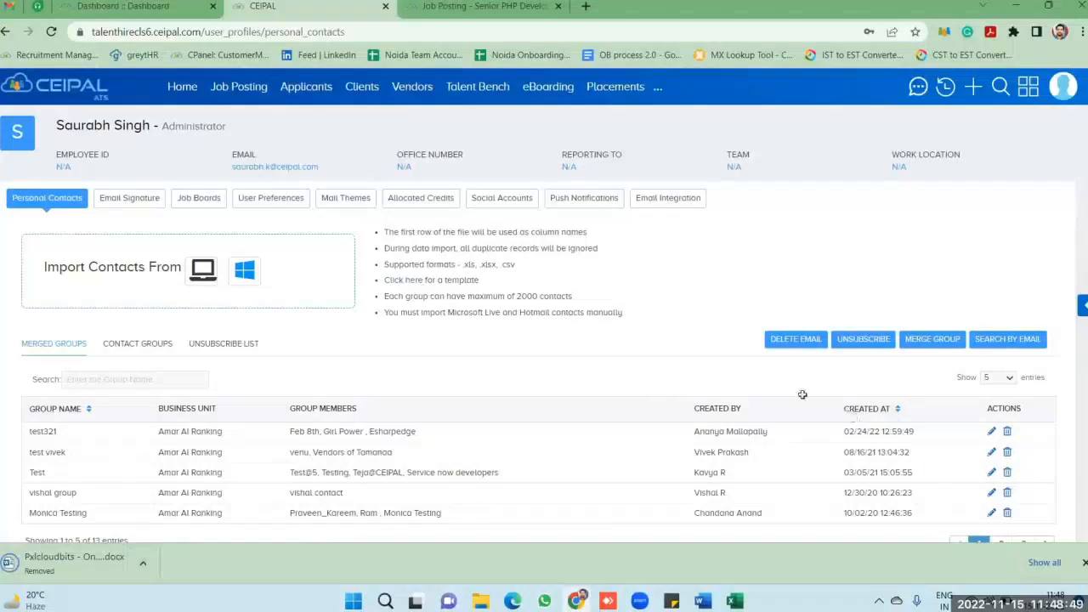
Examine the Email ID, First Name and Last Name columns of ImportContactsTemplate in Excel, and return to the personal contacts in CEIPAL
key("alt+Tab")
scroll(708, 508, "down", 5)
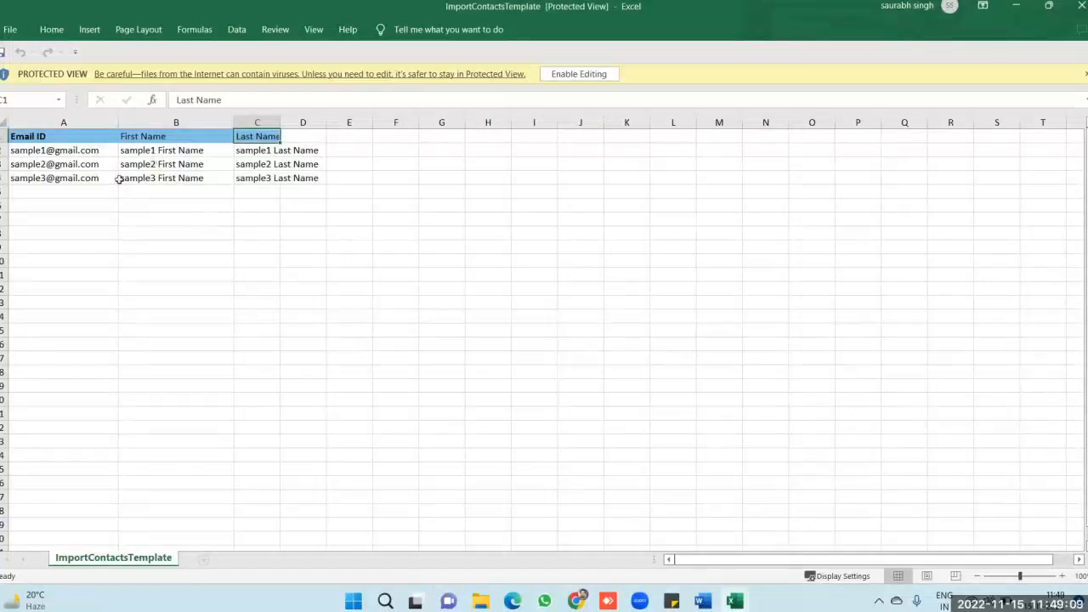
left_click(98, 151)
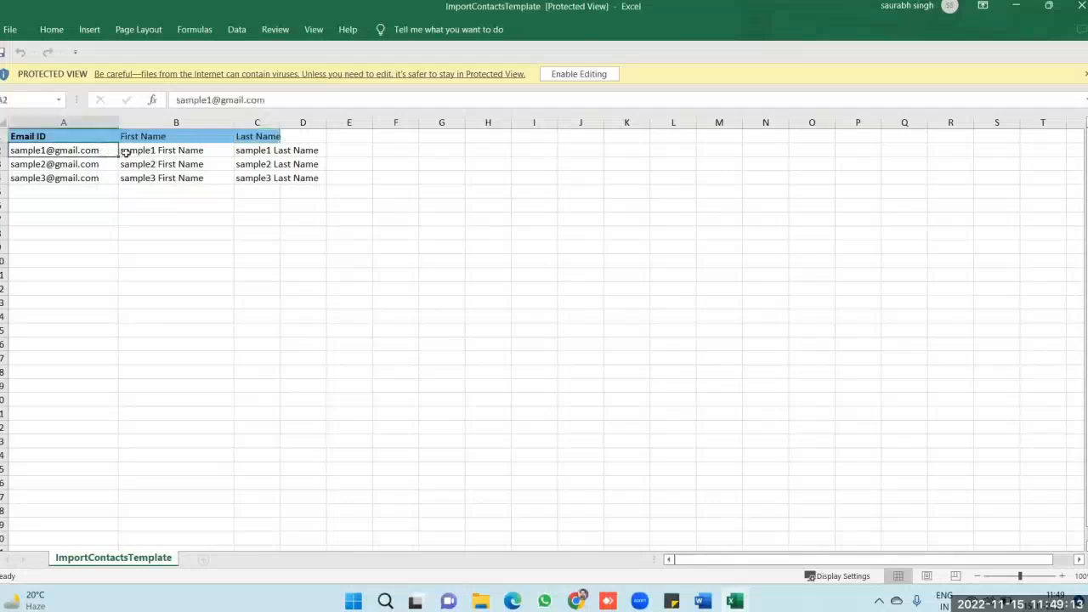
left_click(195, 151)
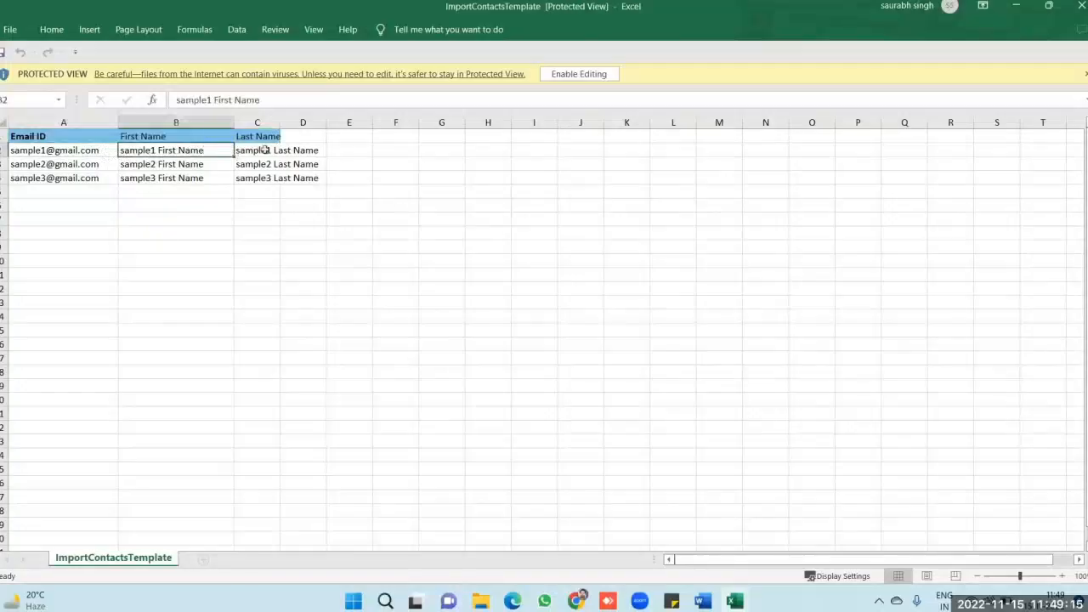
left_click(308, 150)
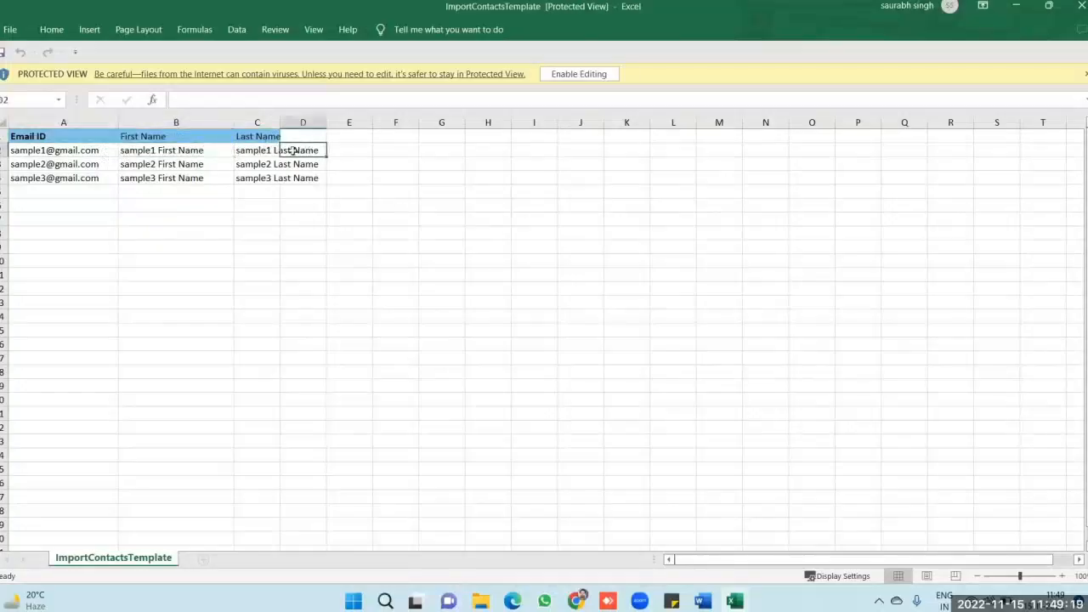
left_click(107, 151)
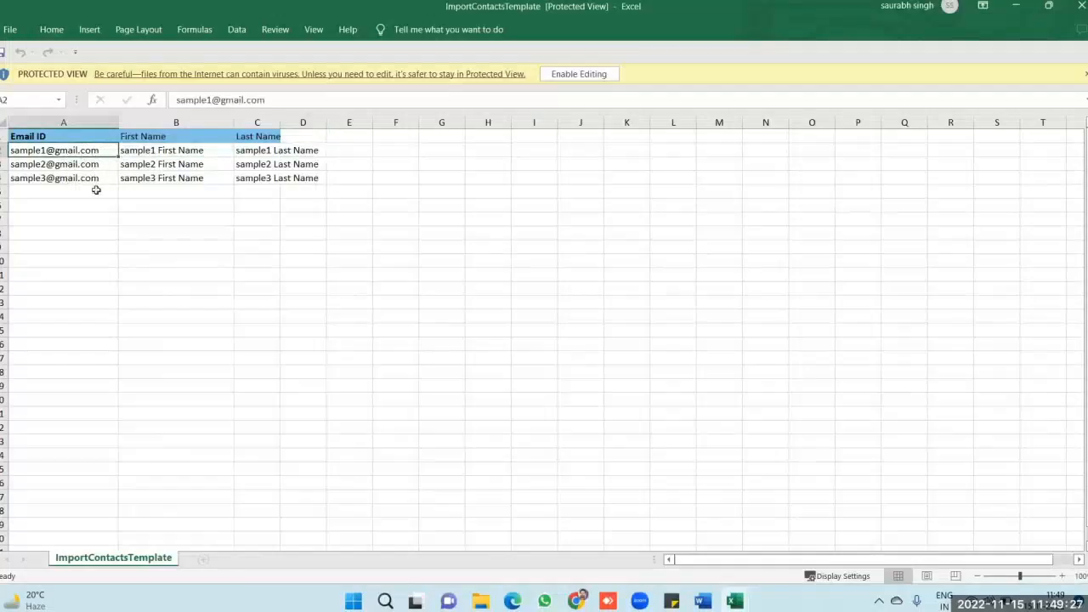
left_click(1015, 7)
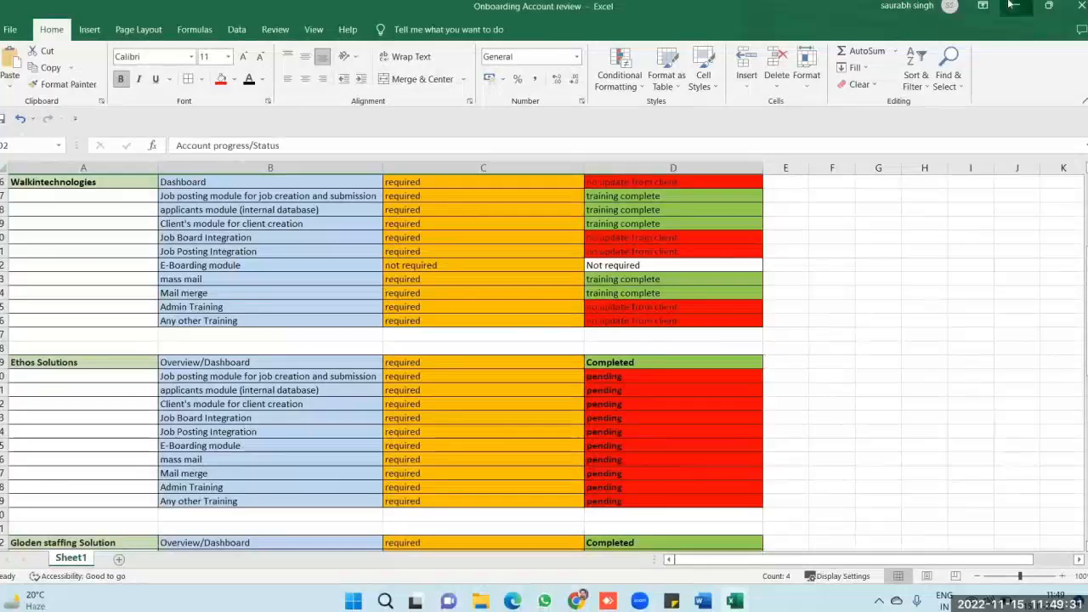
left_click(1015, 7)
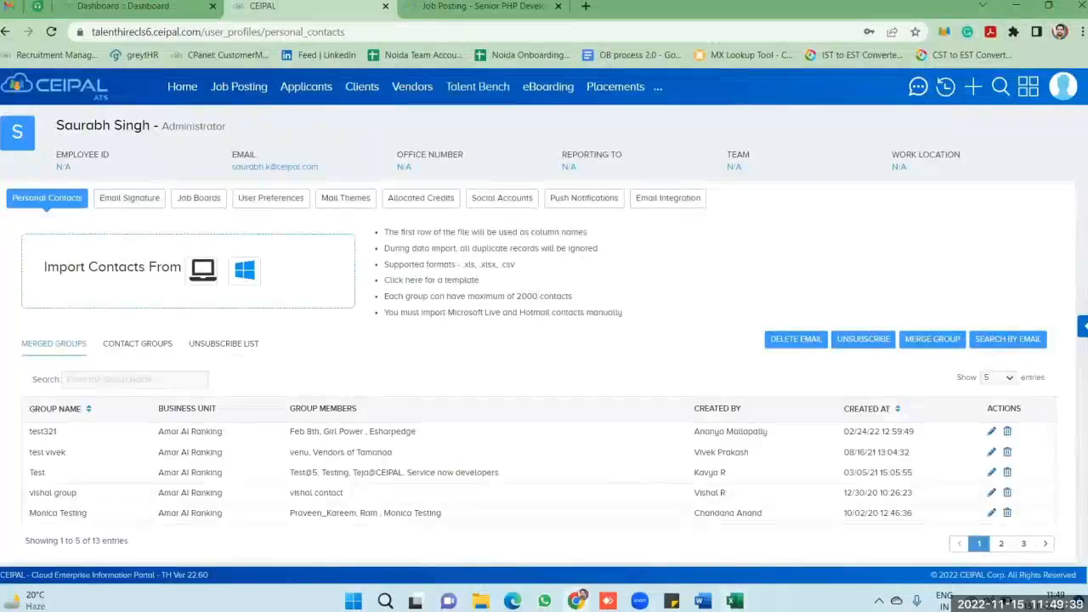
mouse_move(736, 601)
left_click(840, 553)
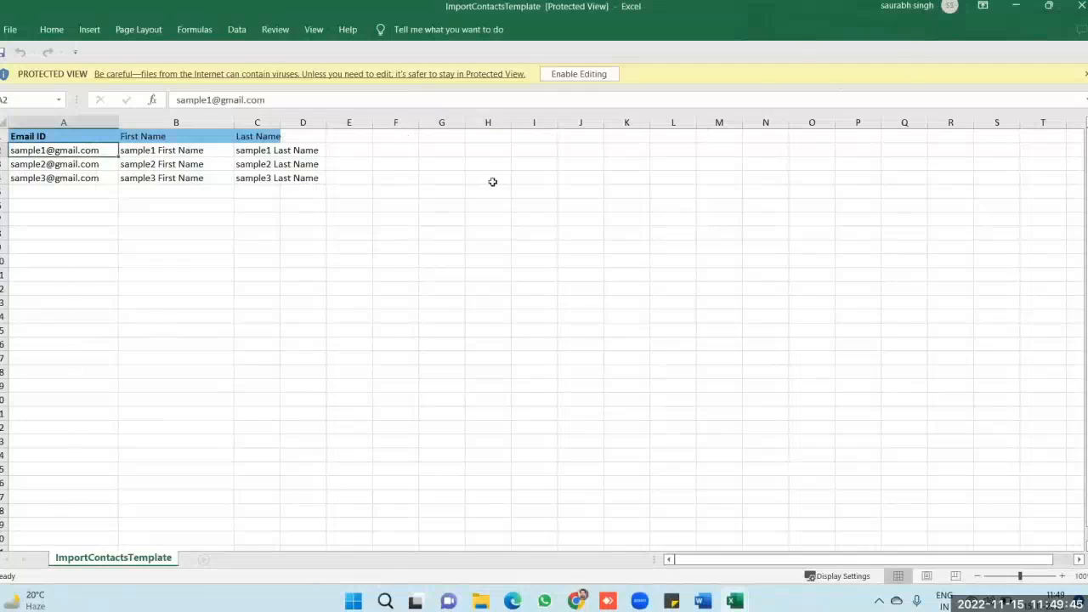
left_click(1015, 6)
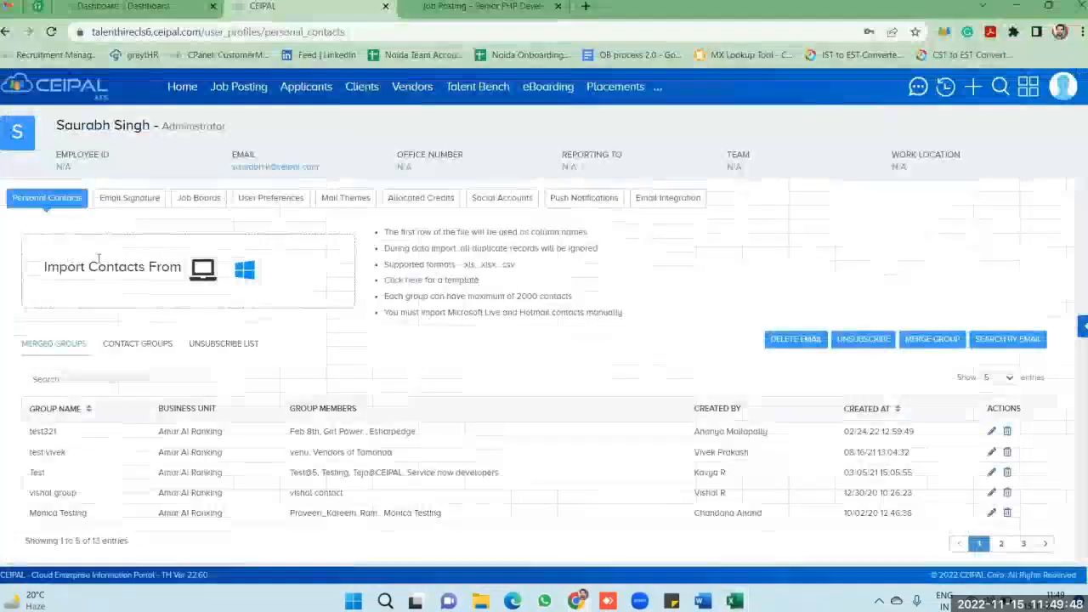
Try to import personal contacts from the local file Hadoop-Sample-Resume-3
left_click(202, 270)
left_click(174, 136)
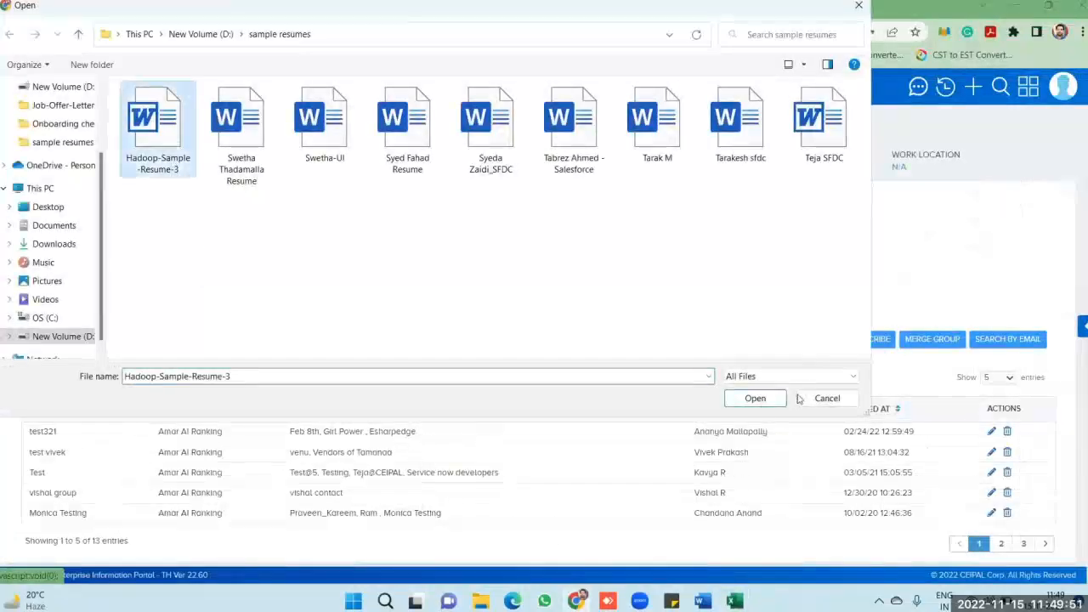
left_click(755, 398)
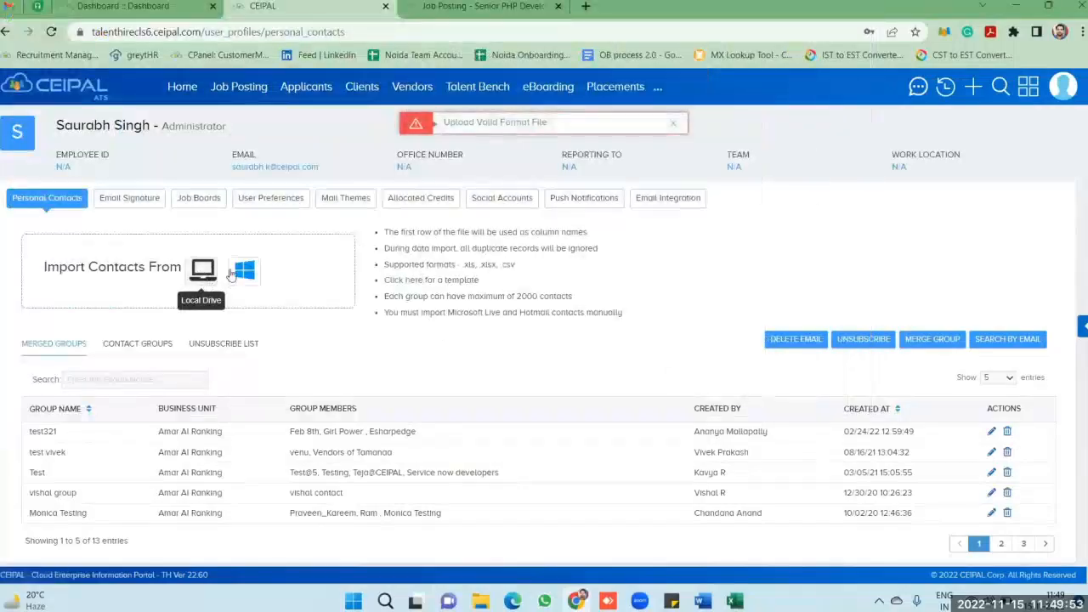
Upload Import Contacts Template Sample from Downloads and submit it for import shared with all, then open the contact groups
left_click(200, 272)
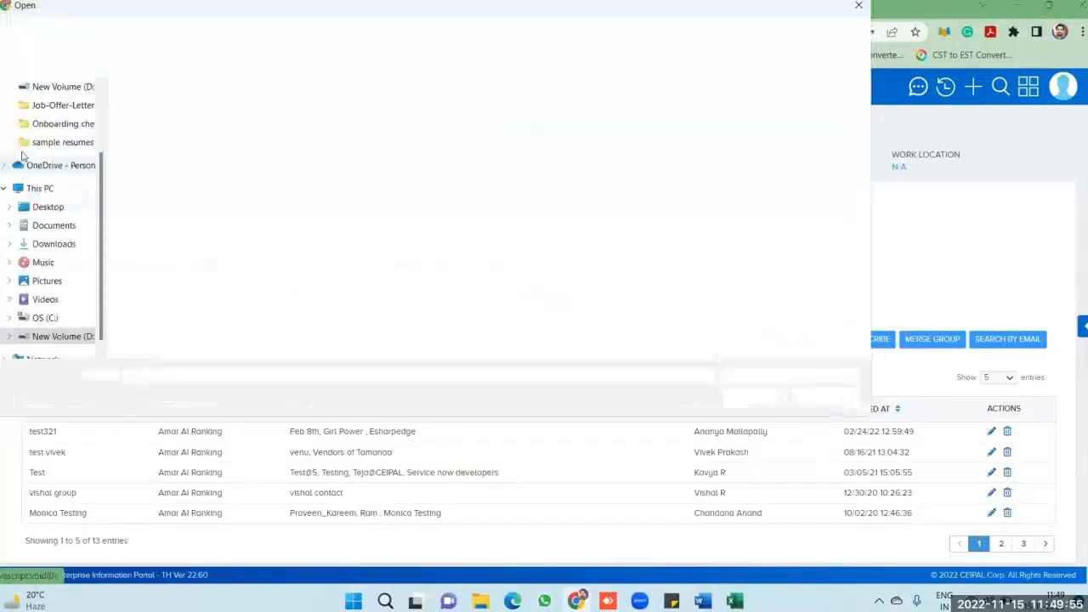
left_click(54, 129)
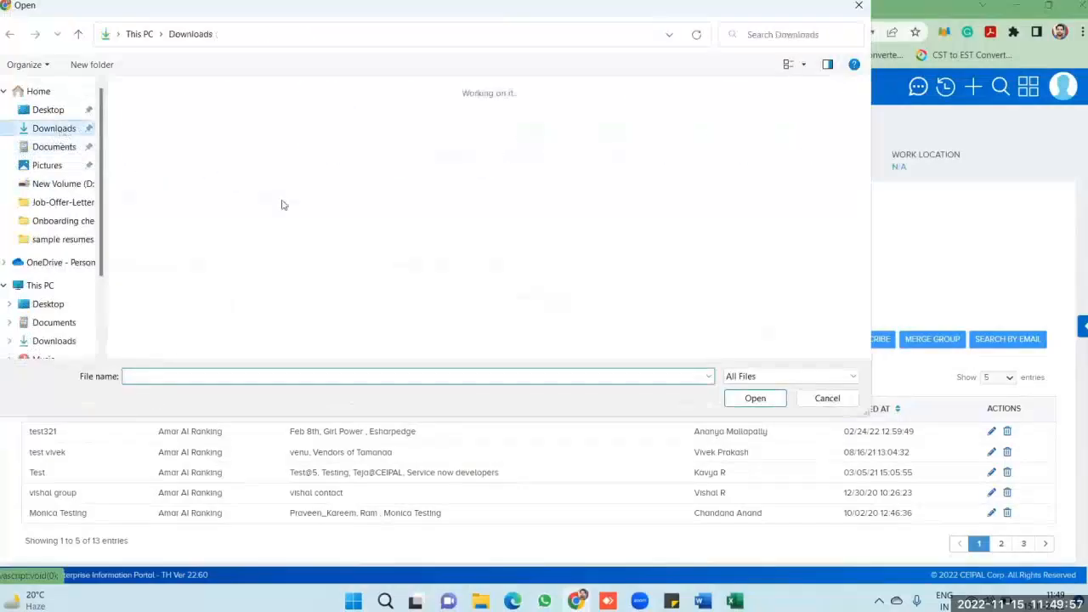
scroll(293, 211, "down", 5)
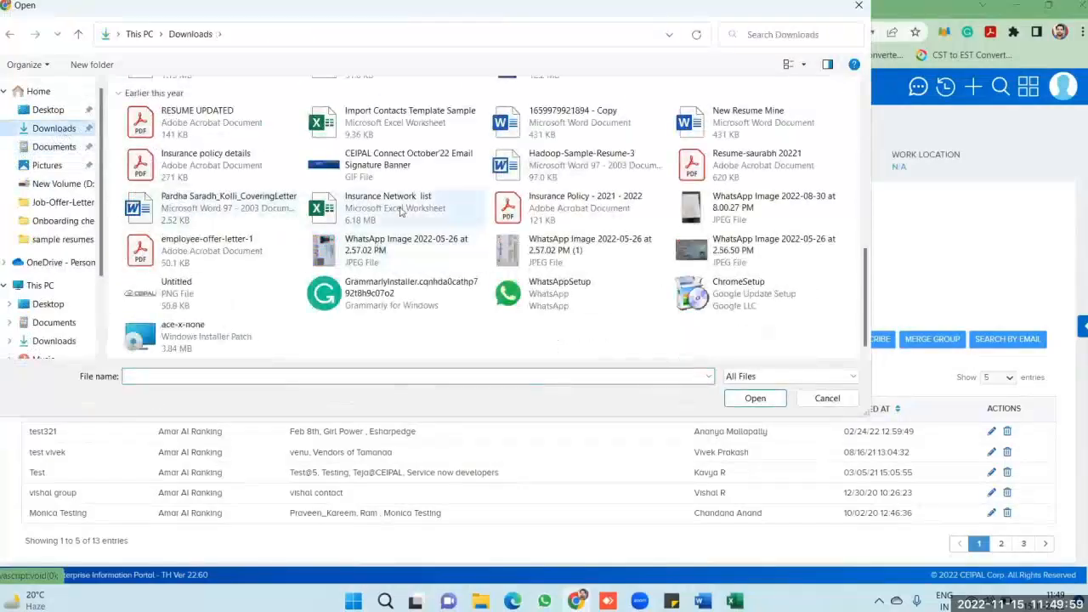
left_click(406, 126)
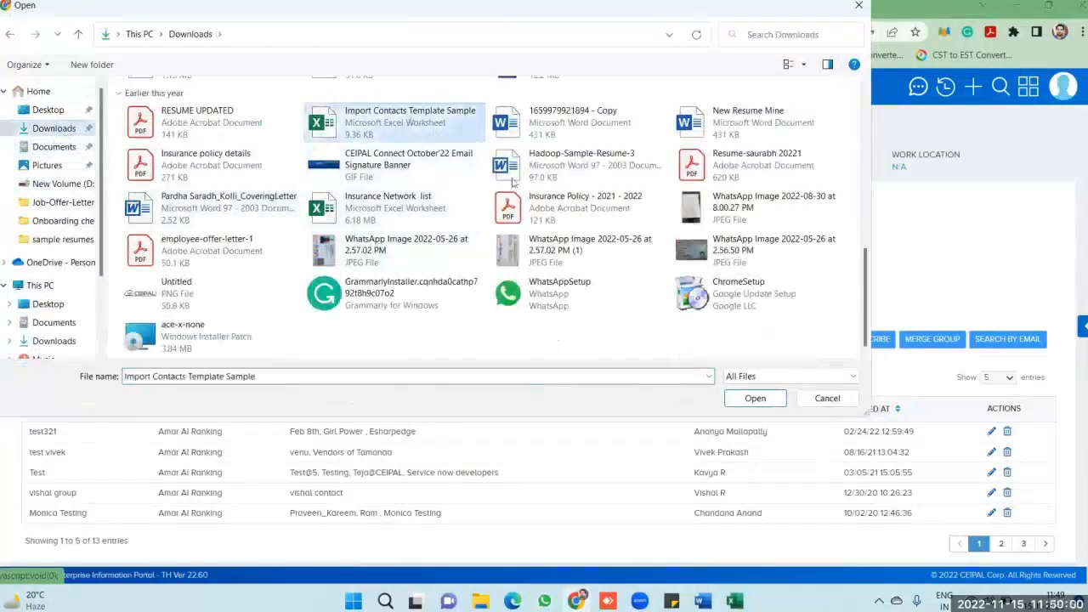
left_click(758, 398)
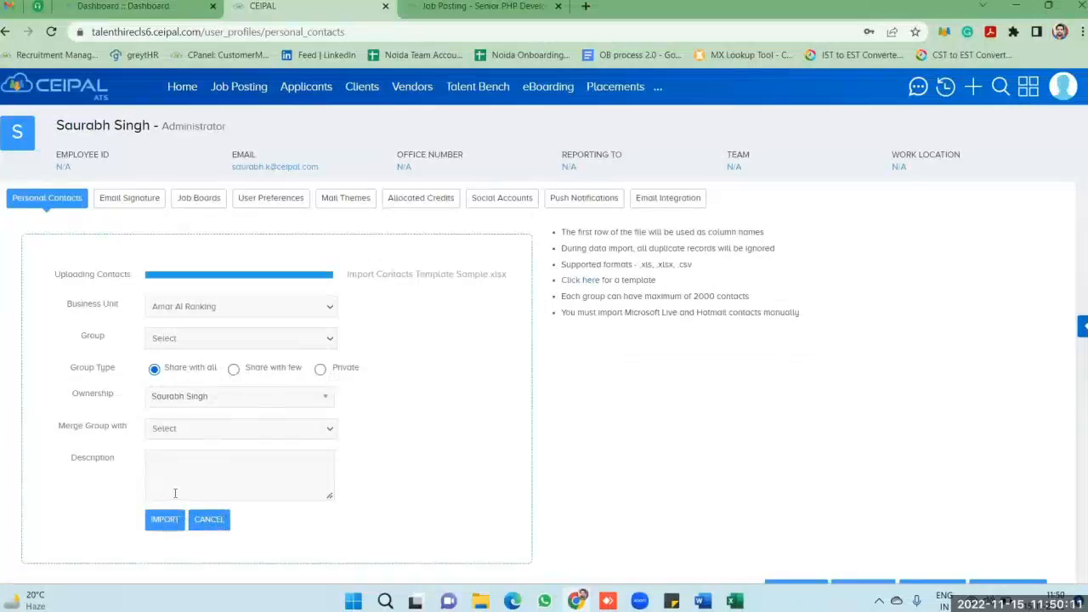
left_click(162, 519)
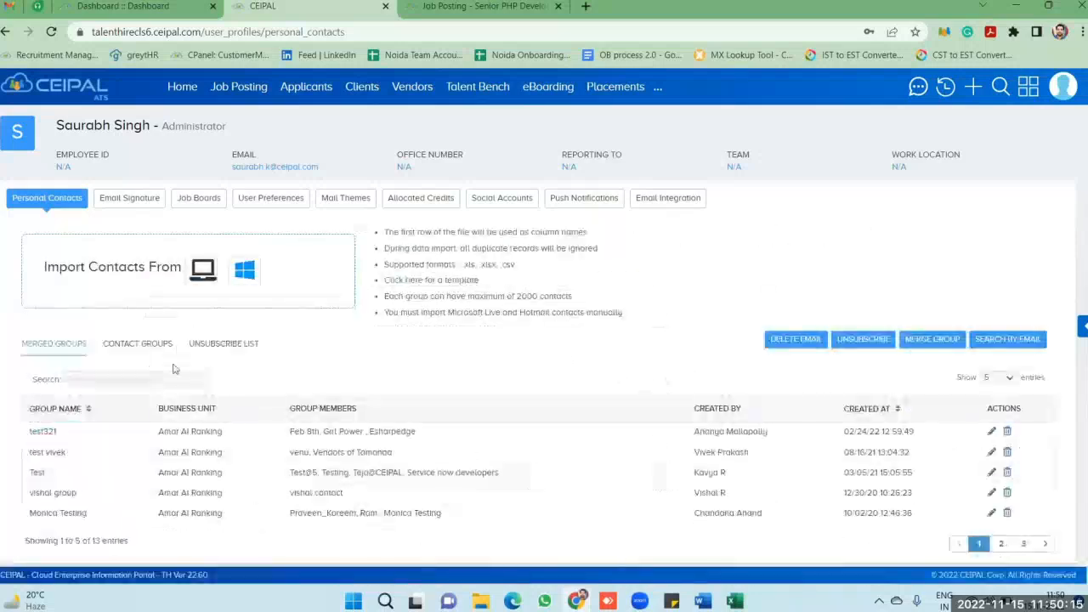
left_click(137, 344)
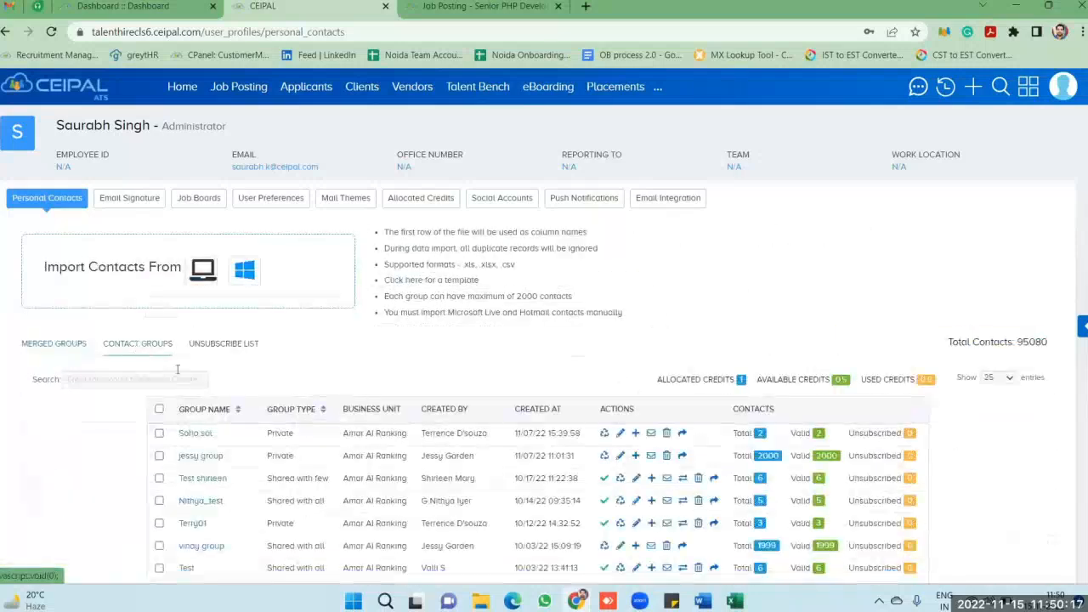
Examine the contact groups list, including group types, creators, available actions and contact counts
scroll(238, 391, "down", 2)
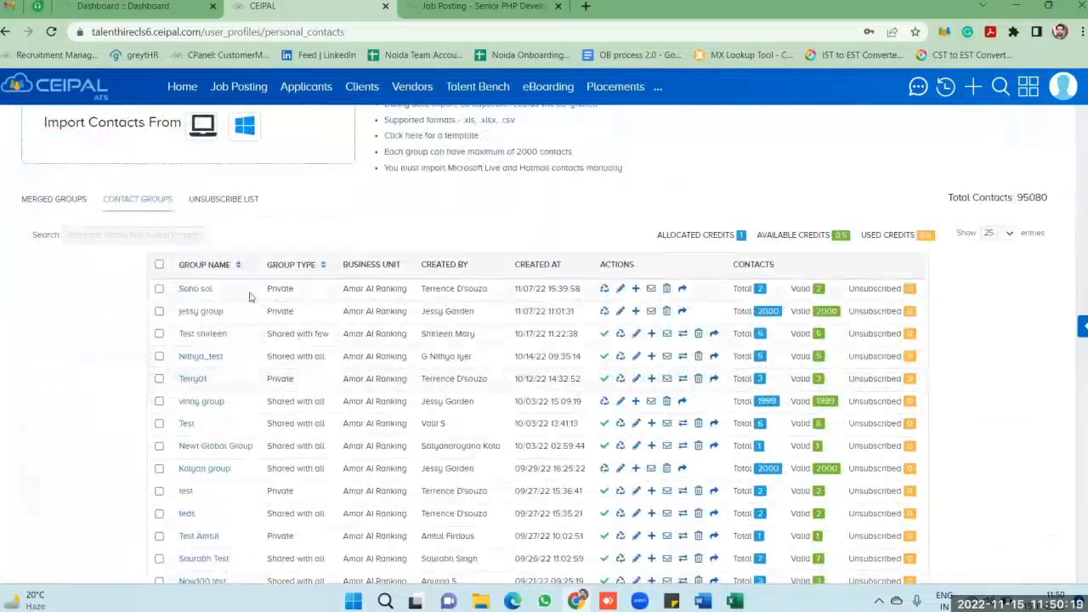
scroll(216, 306, "down", 1)
scroll(213, 343, "down", 1)
scroll(213, 342, "up", 2)
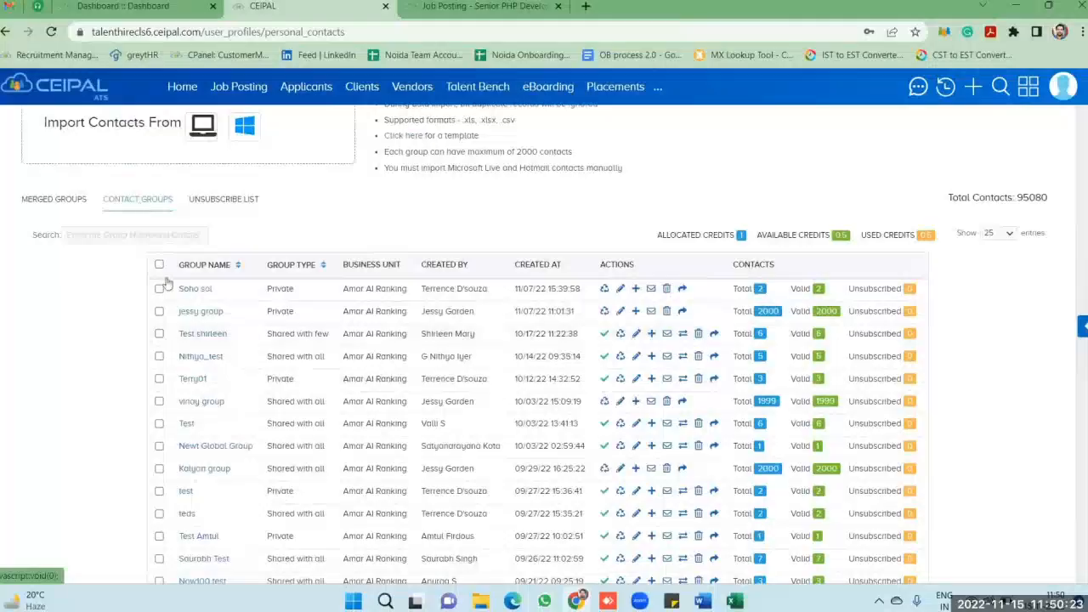
scroll(387, 311, "up", 2)
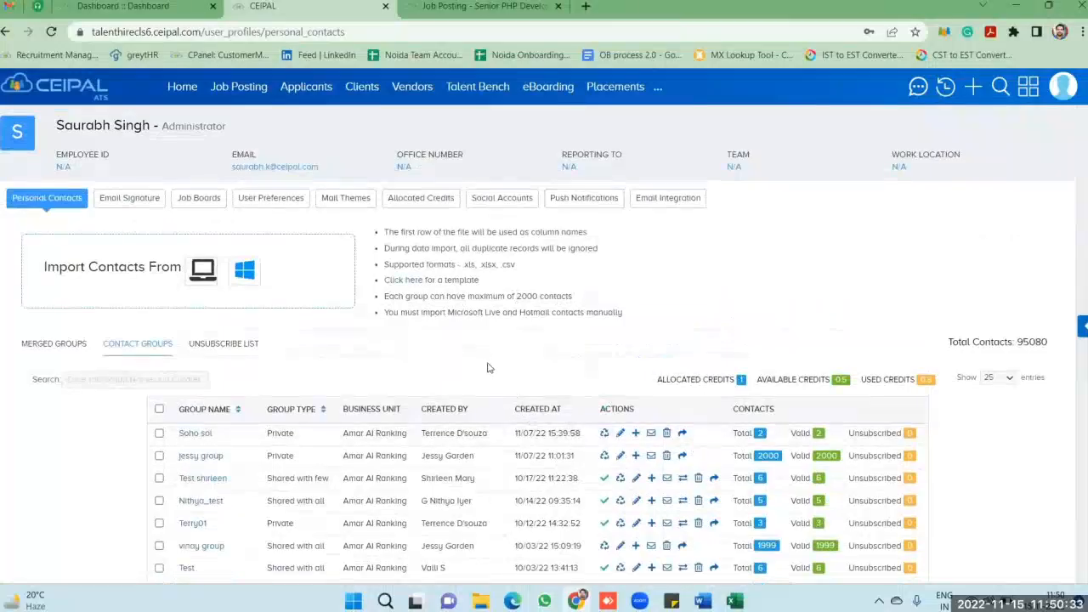
scroll(486, 367, "down", 1)
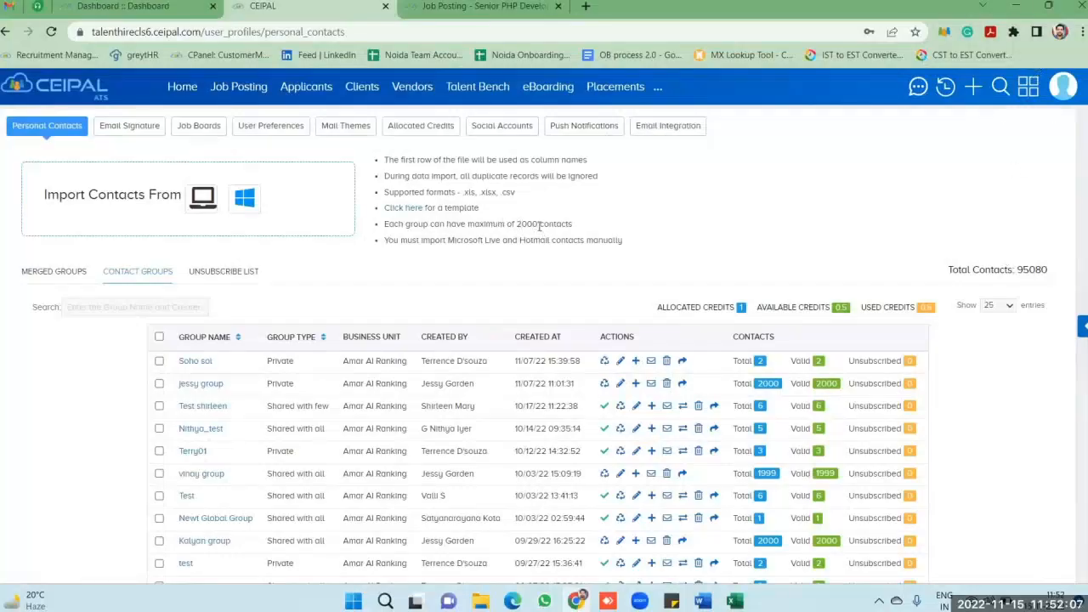
Open the Message Center and start composing a new mail
mouse_move(666, 590)
left_click(1032, 94)
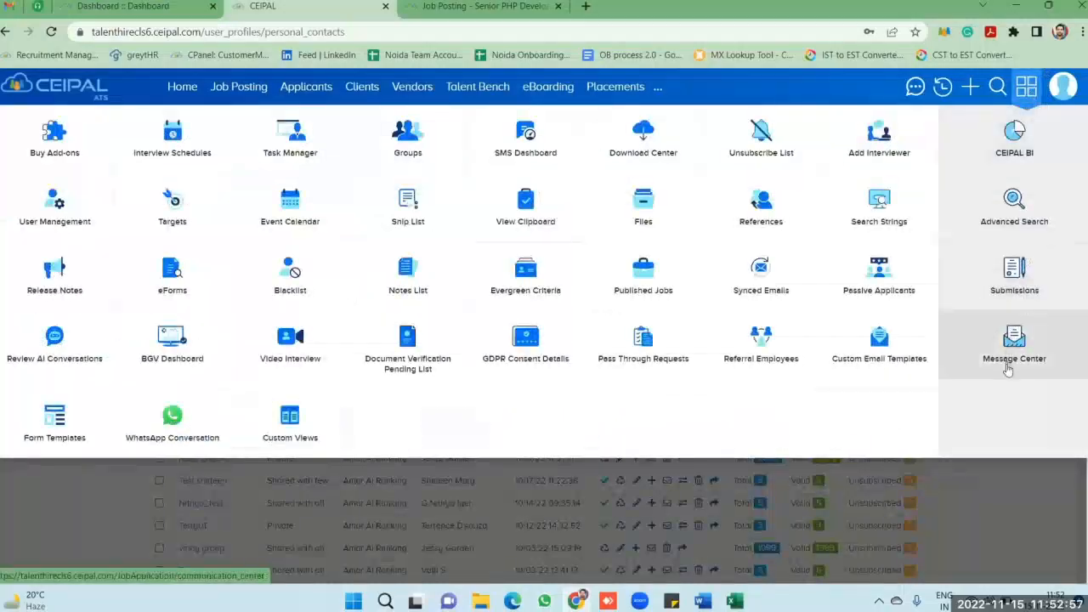
left_click(1014, 349)
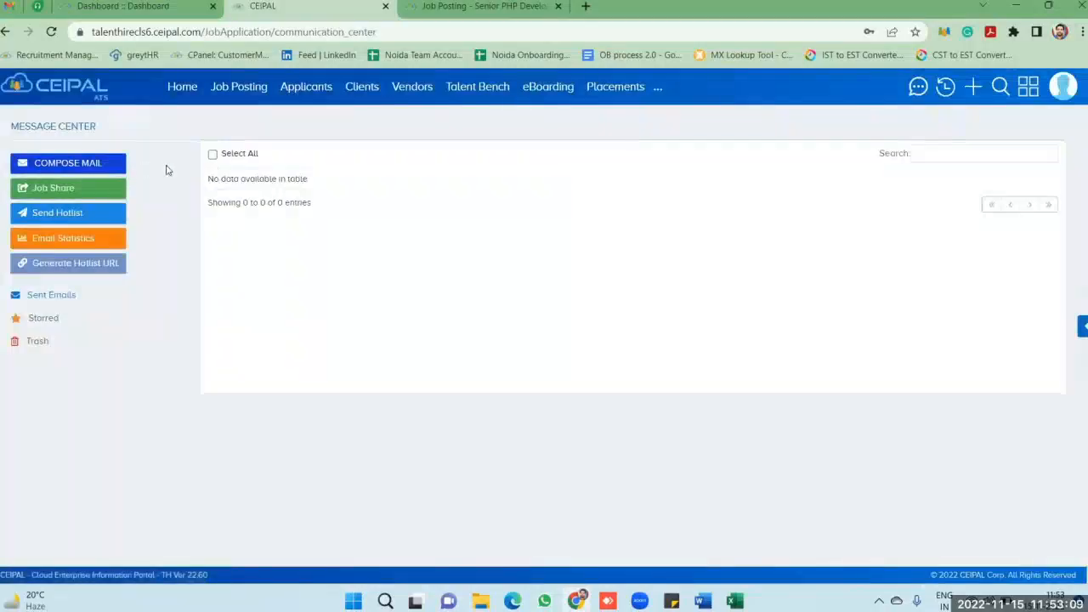
left_click(74, 170)
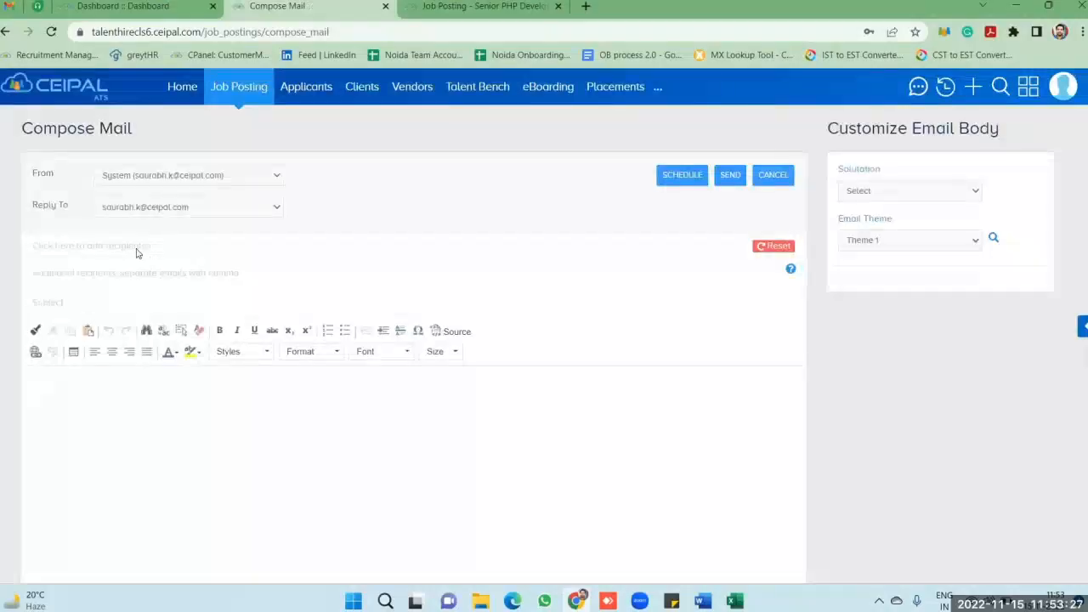
Search the Contact Groups by the sender's first name and add the matching test group as the mail's recipients
left_click(136, 248)
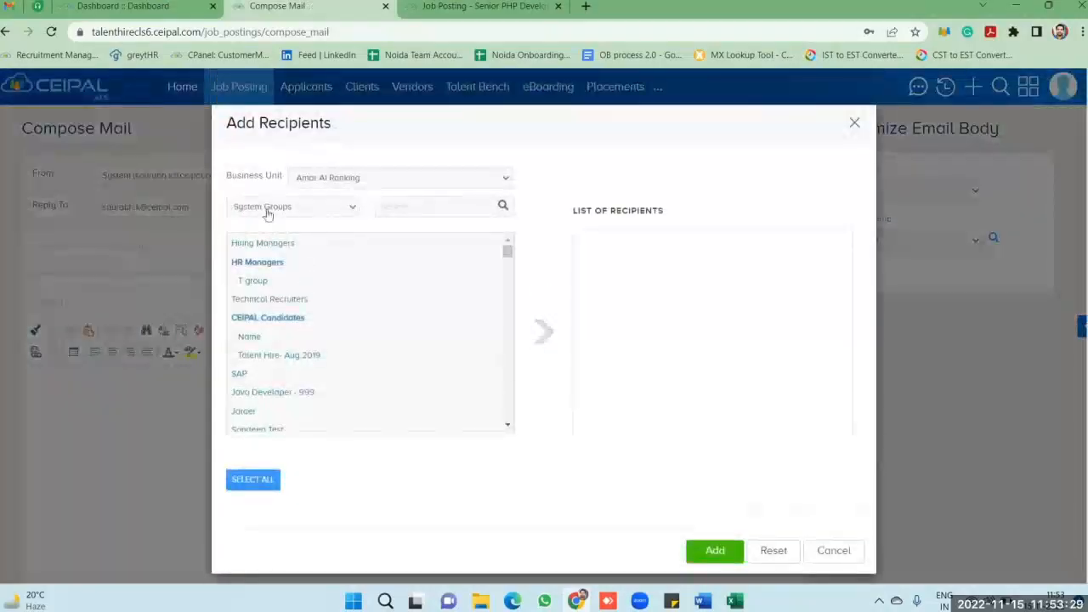
left_click(340, 211)
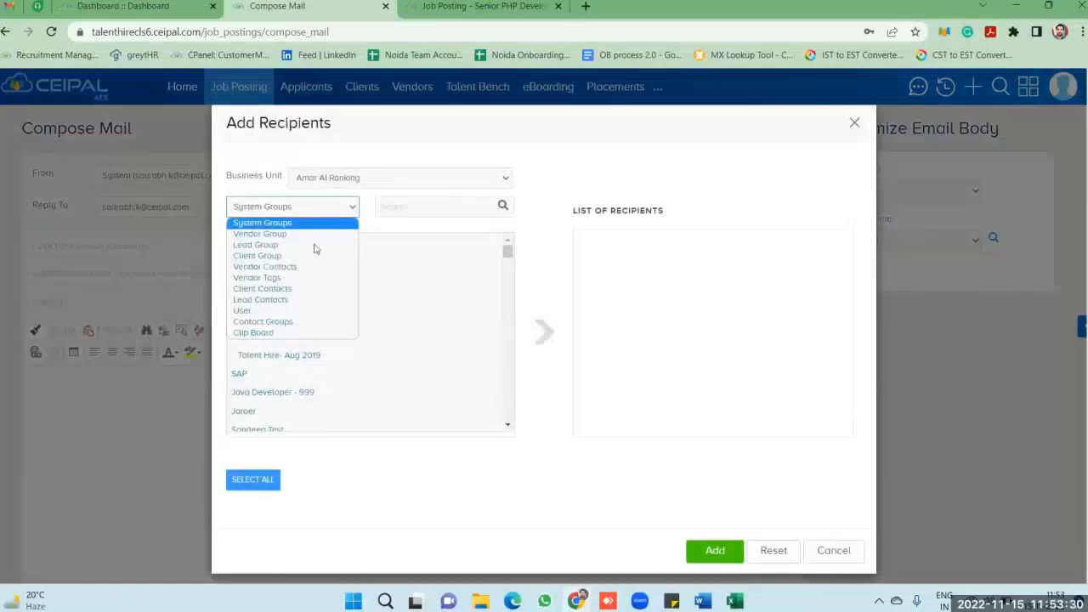
left_click(274, 324)
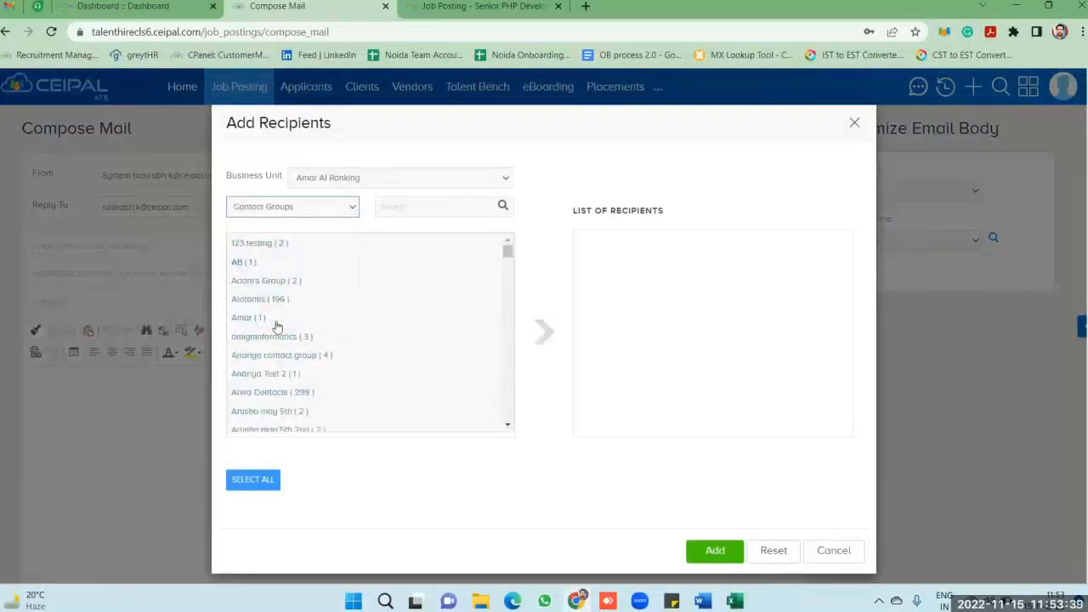
scroll(273, 340, "down", 5)
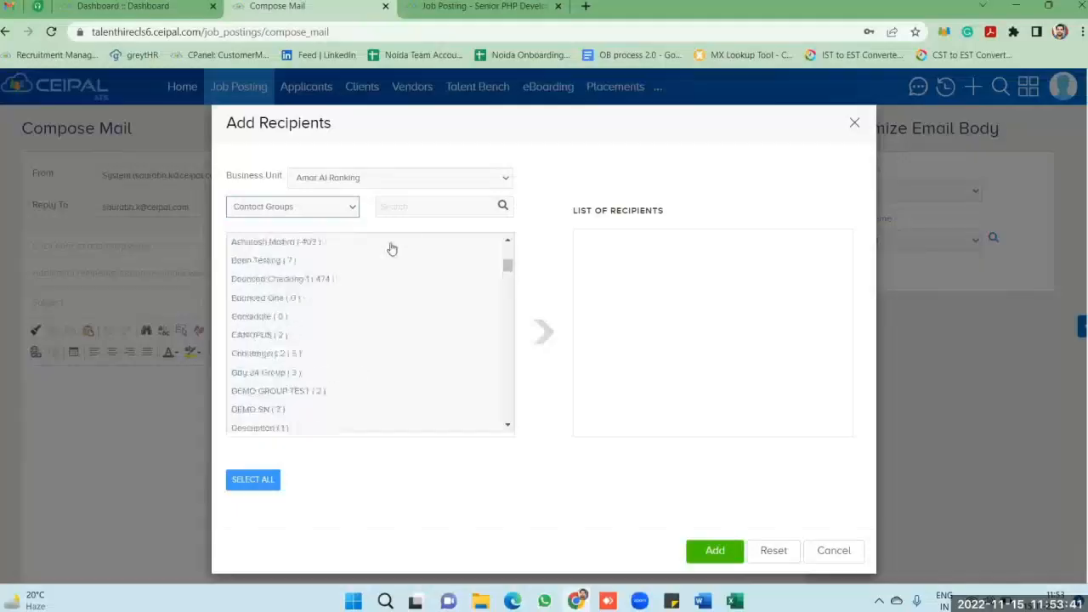
left_click(418, 209)
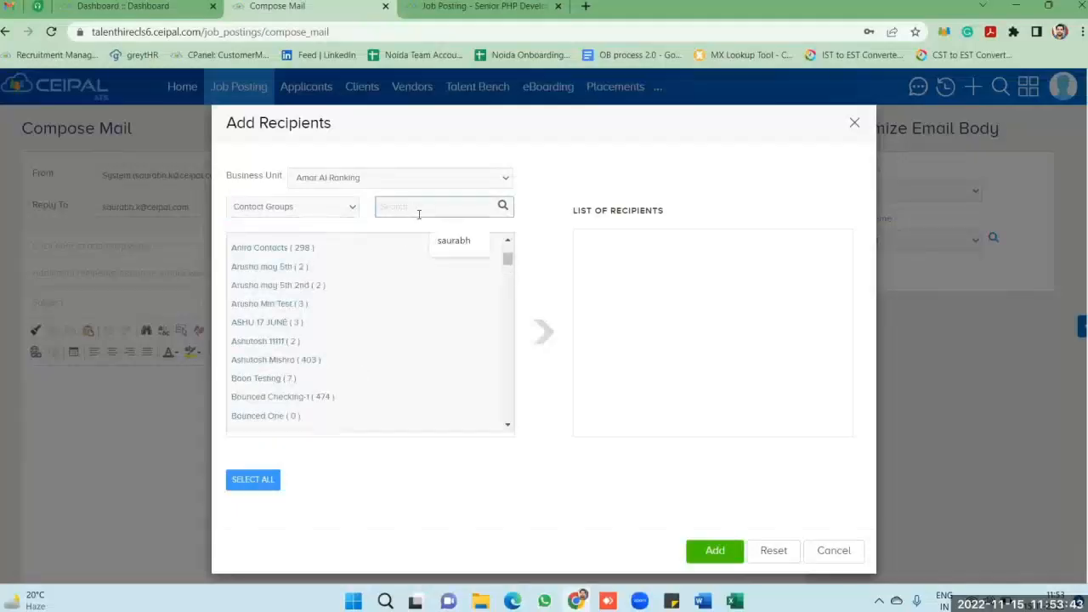
left_click(451, 243)
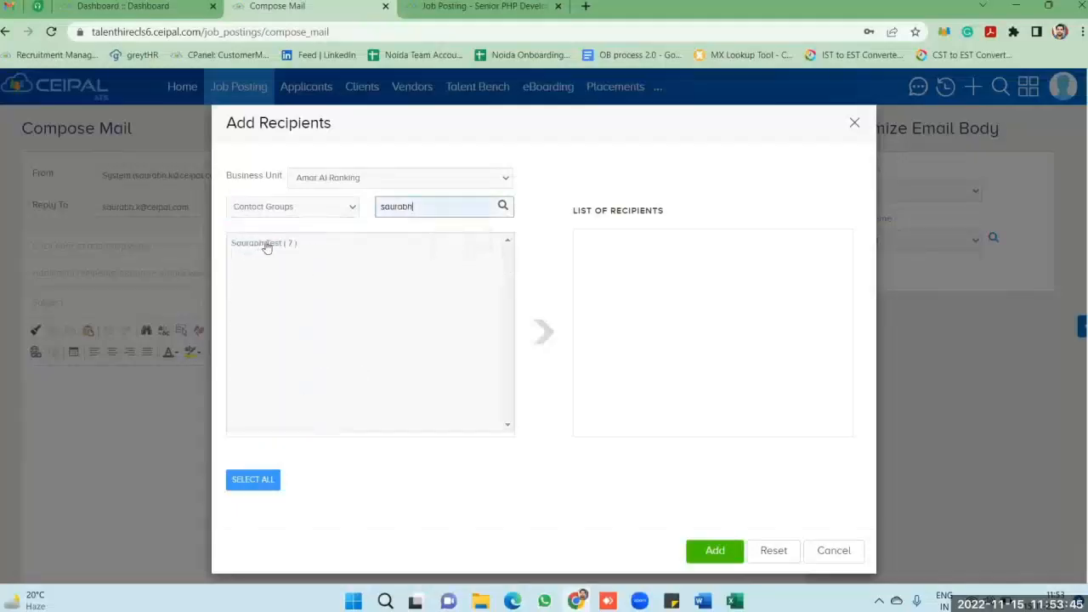
left_click(544, 334)
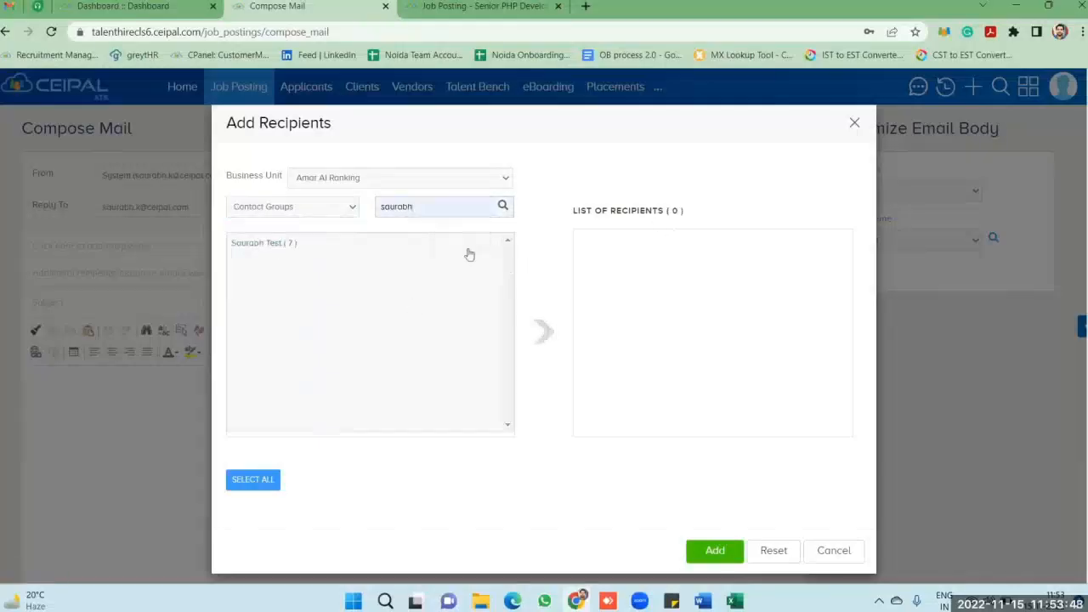
left_click(264, 253)
left_click(544, 333)
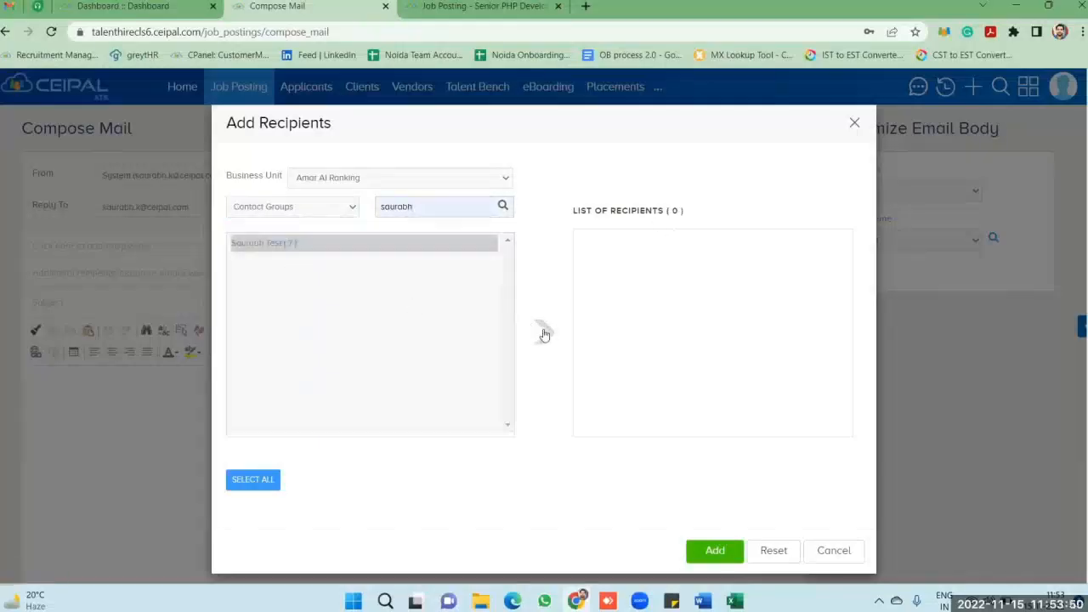
left_click(716, 550)
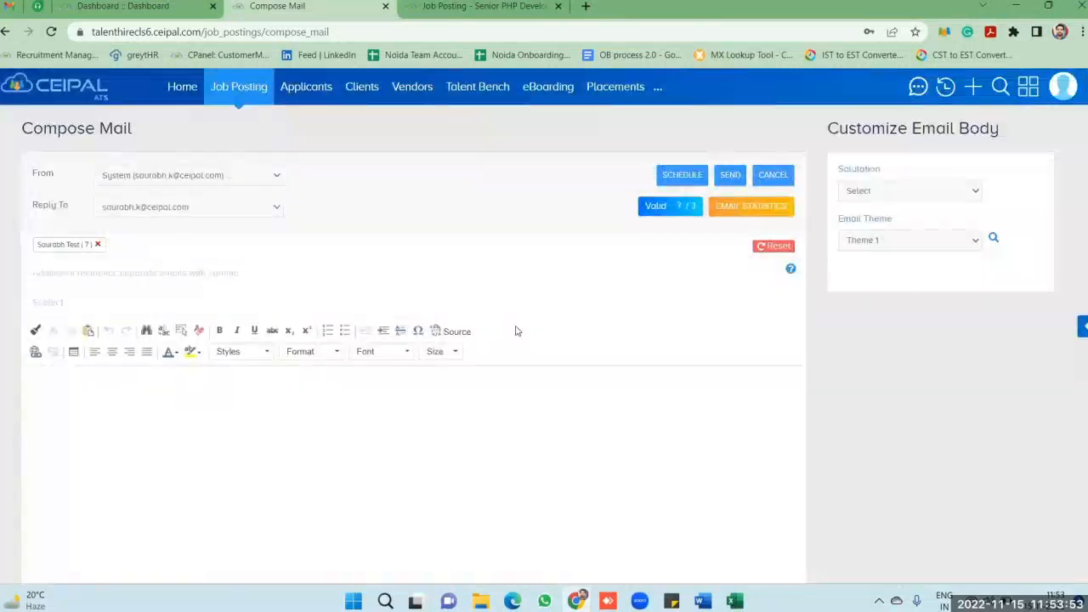
Review the recipients' email statistics across Valid, Bounced, Unsubscribed, Invalid and Total, and close them
left_click(755, 211)
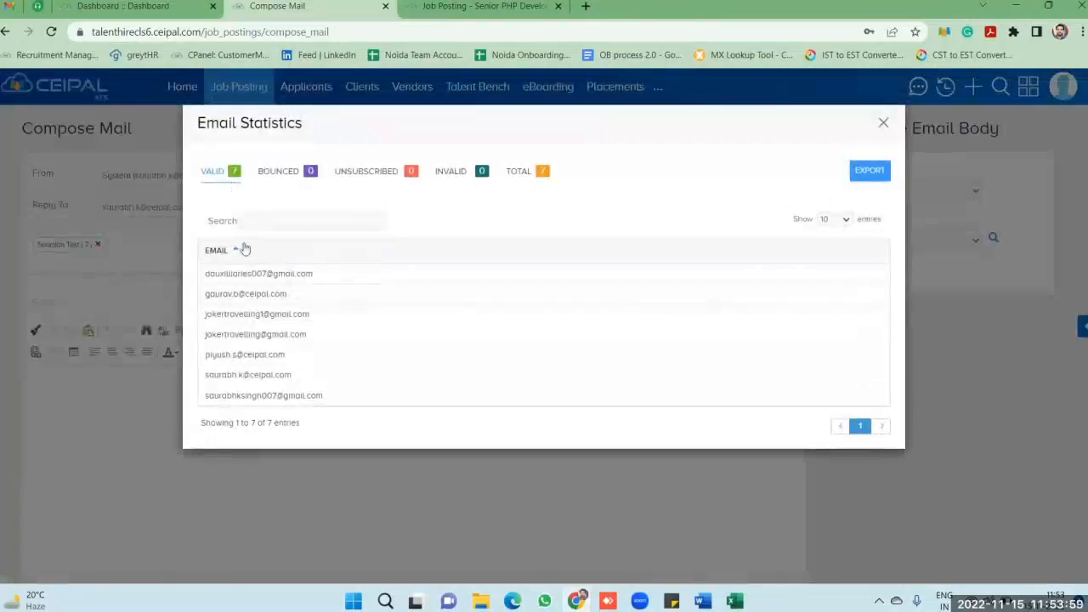
left_click(280, 174)
left_click(358, 174)
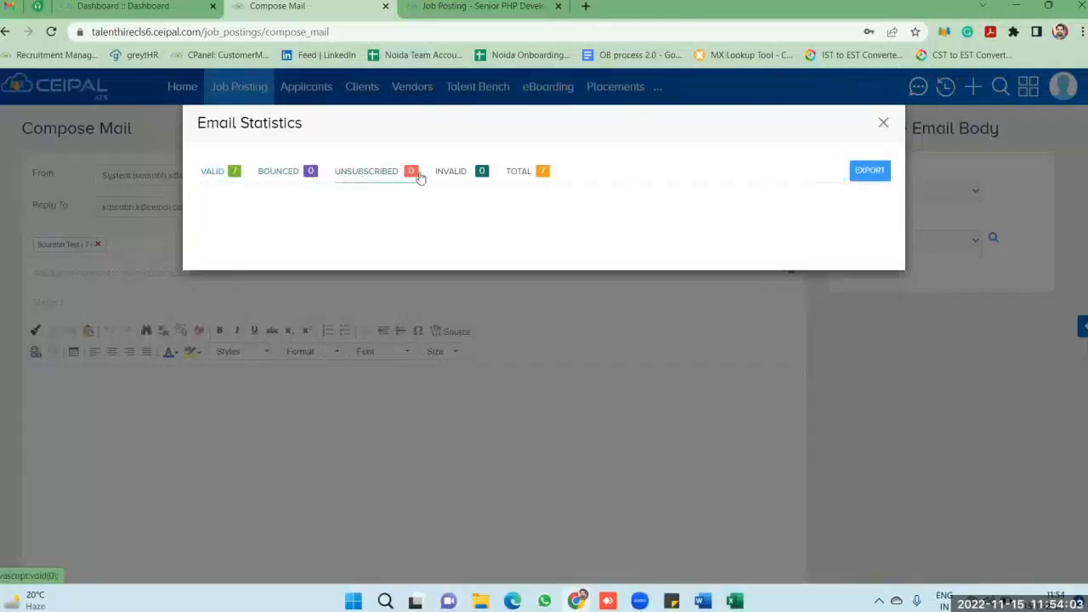
left_click(451, 173)
left_click(512, 177)
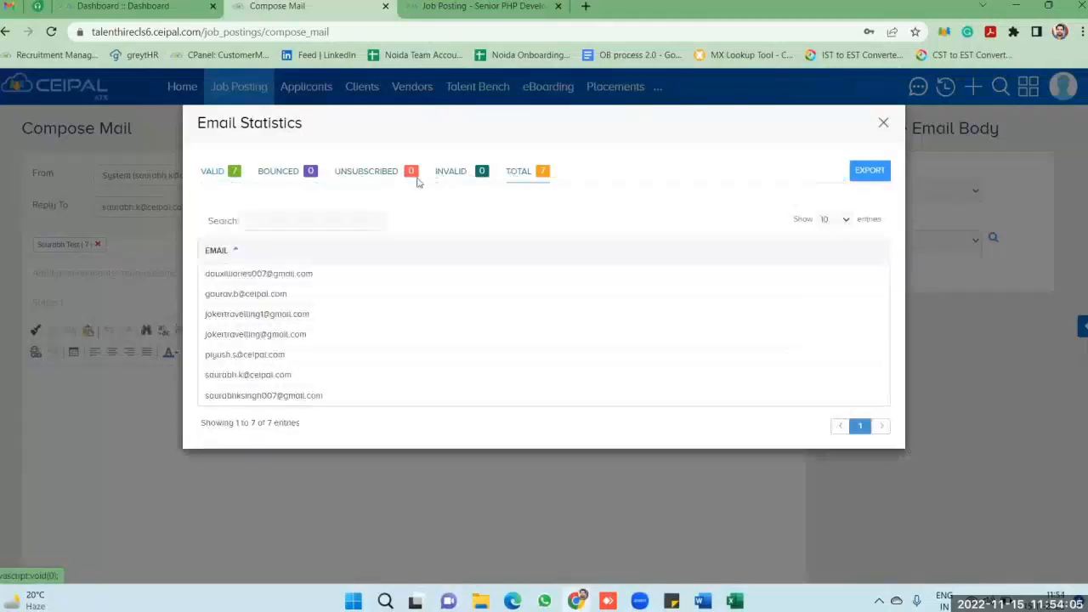
left_click(208, 172)
left_click(883, 123)
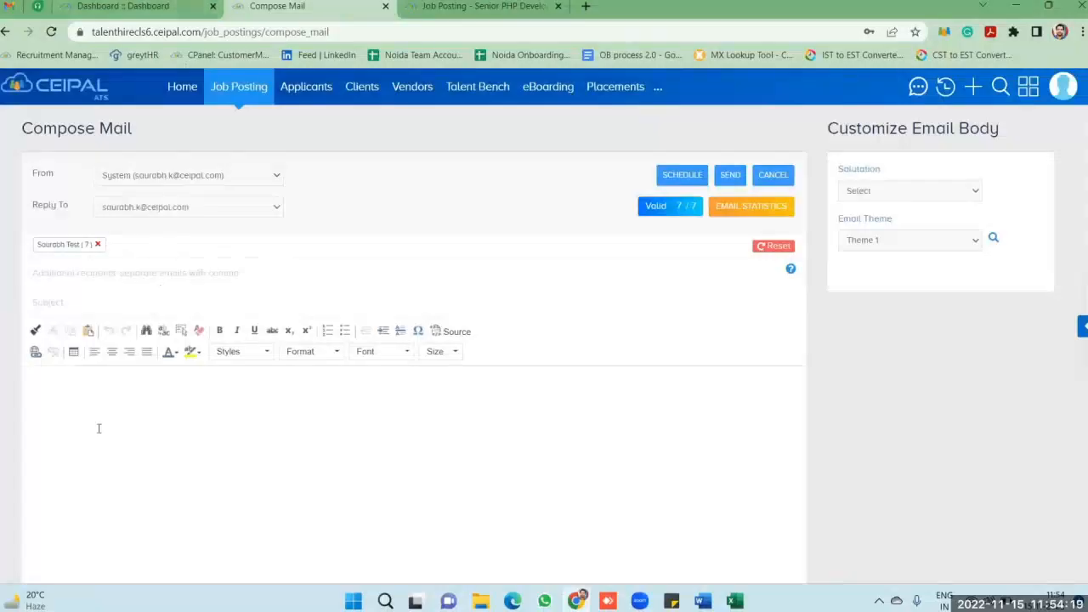
Look through the salutation options for the mail body and set the email theme to Theme 6
scroll(70, 405, "down", 1)
scroll(70, 406, "up", 1)
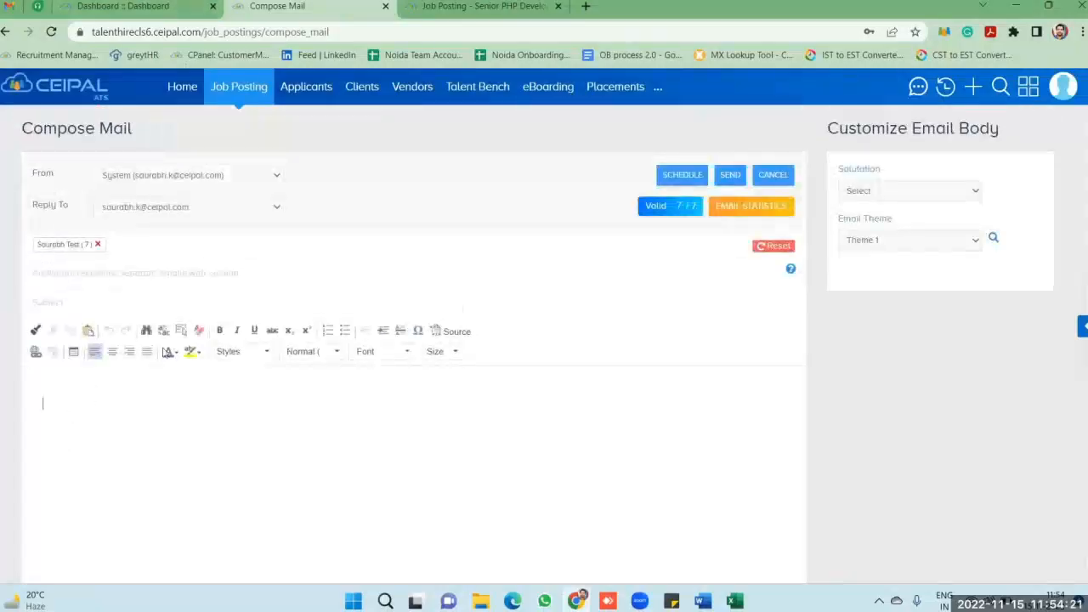
left_click(944, 194)
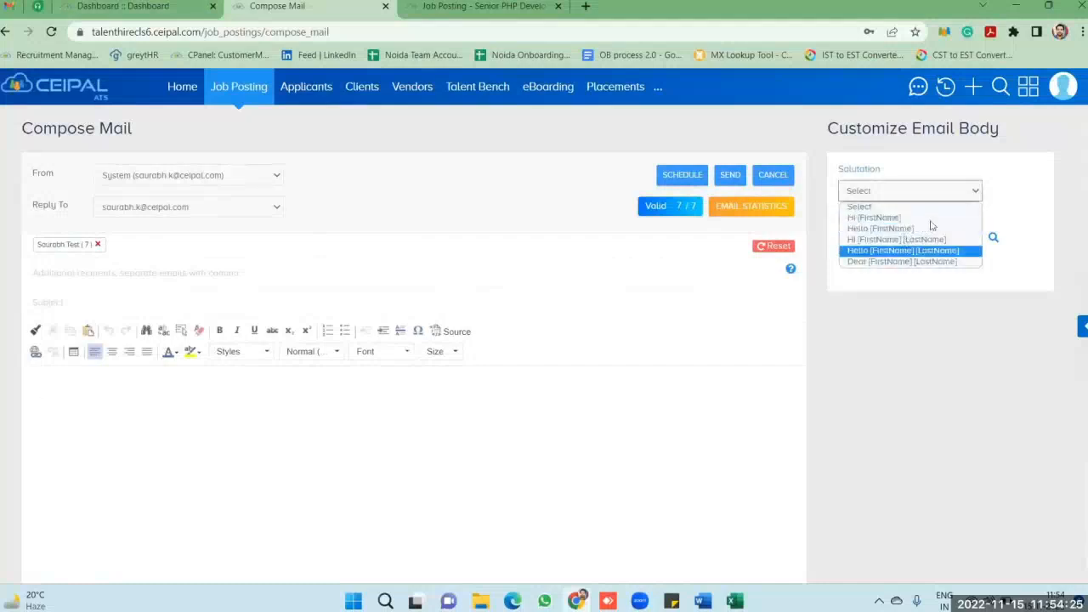
left_click(1007, 206)
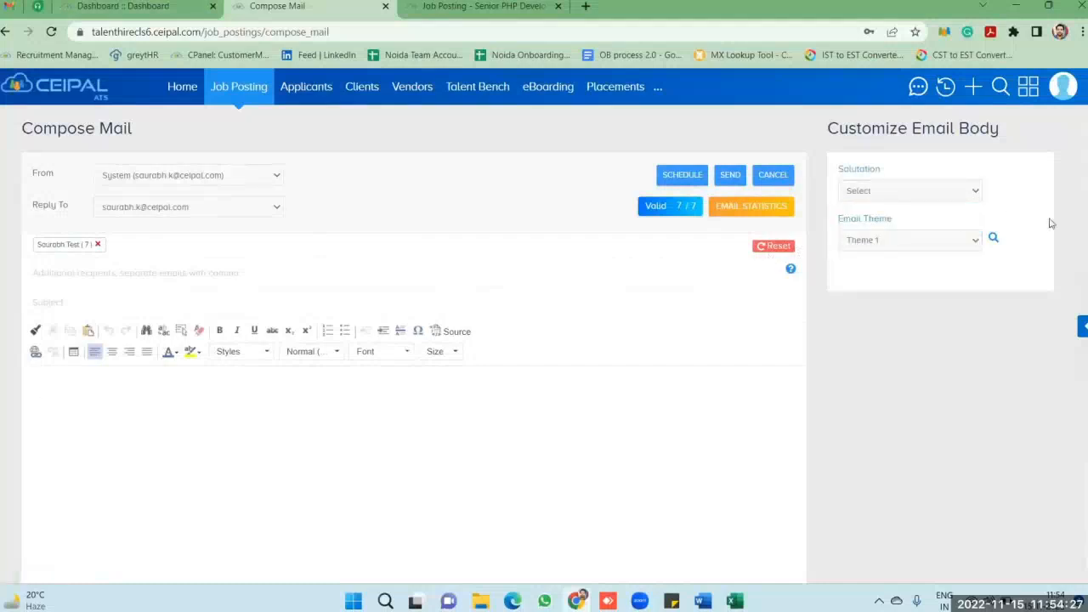
left_click(972, 244)
left_click(876, 316)
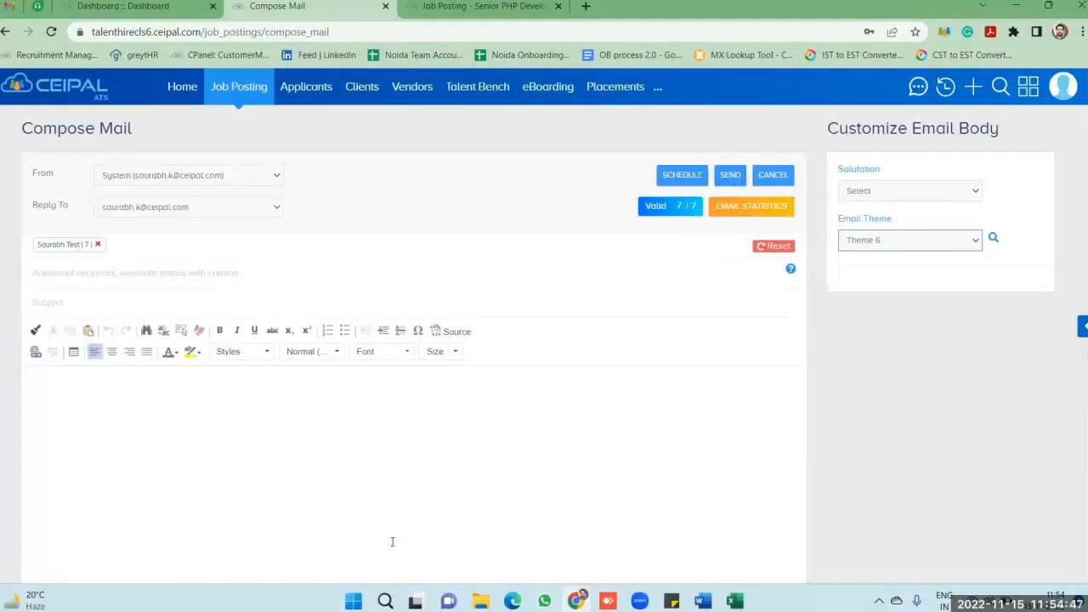
Raise the system volume to 100
left_click(449, 601)
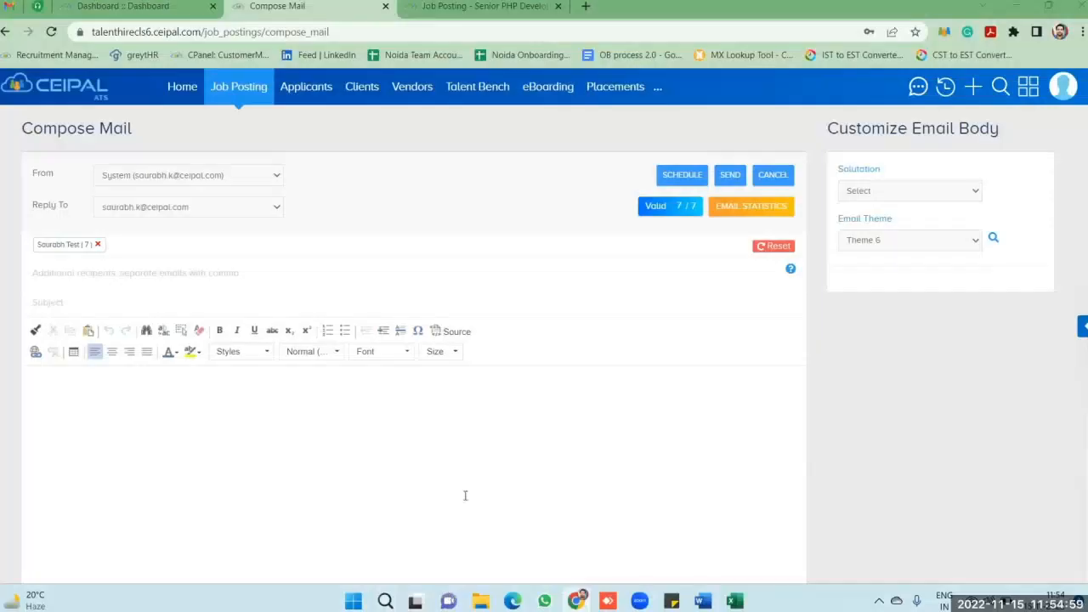
key("XF86AudioRaiseVolume")
key("XF86AudioRaiseVolume")
key("XF86AudioRaiseVolume")
key("XF86AudioRaiseVolume")
key("XF86AudioRaiseVolume")
key("XF86AudioRaiseVolume")
key("XF86AudioRaiseVolume")
key("XF86AudioRaiseVolume")
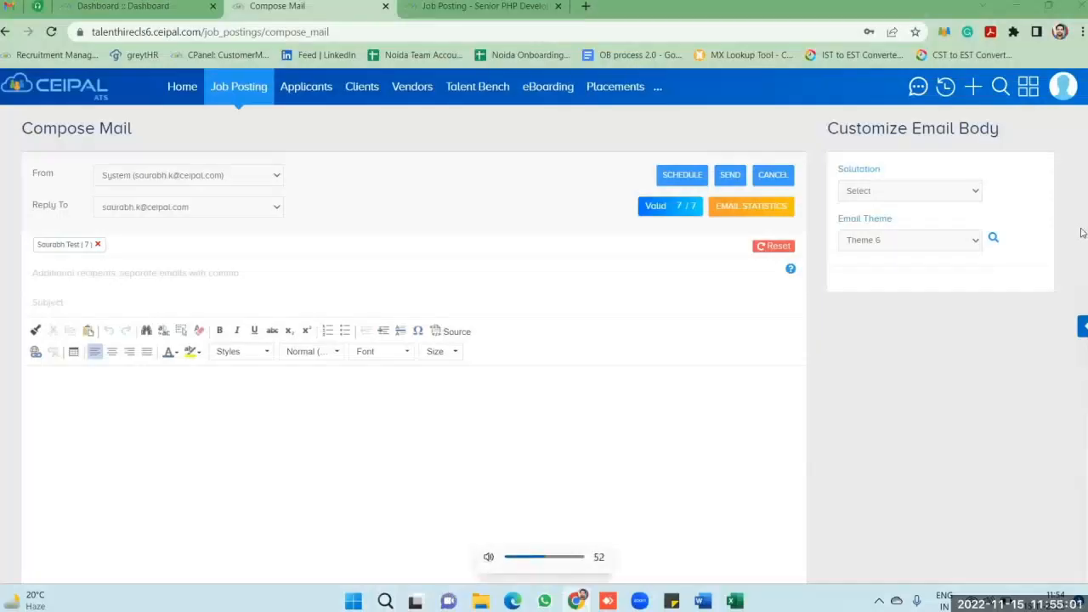
key("XF86AudioRaiseVolume")
key("XF86AudioRaiseVolume")
key("XF86AudioRaiseVolume")
key("XF86AudioRaiseVolume")
key("XF86AudioRaiseVolume")
key("XF86AudioRaiseVolume")
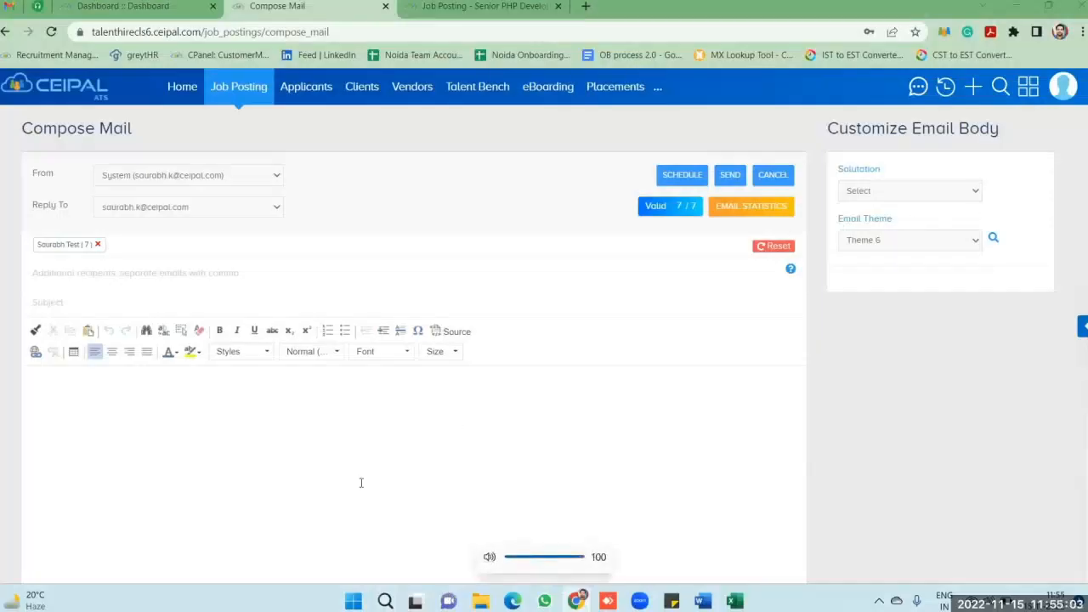
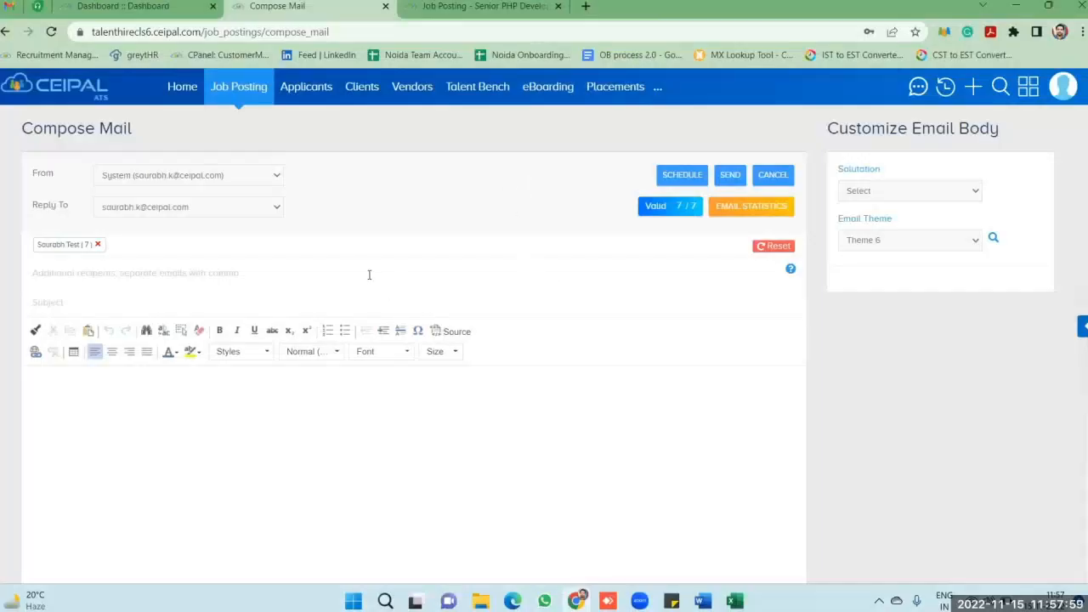
Leave the mail draft, return to the Message Center and start a Job Share email
left_click(225, 423)
left_click(1062, 86)
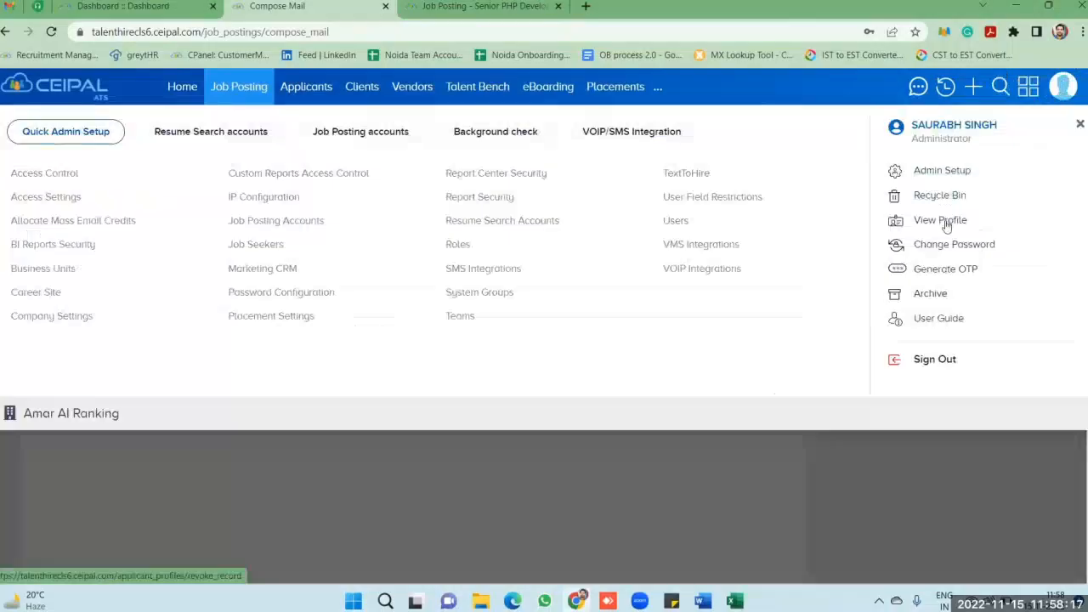
left_click(1030, 89)
left_click(999, 316)
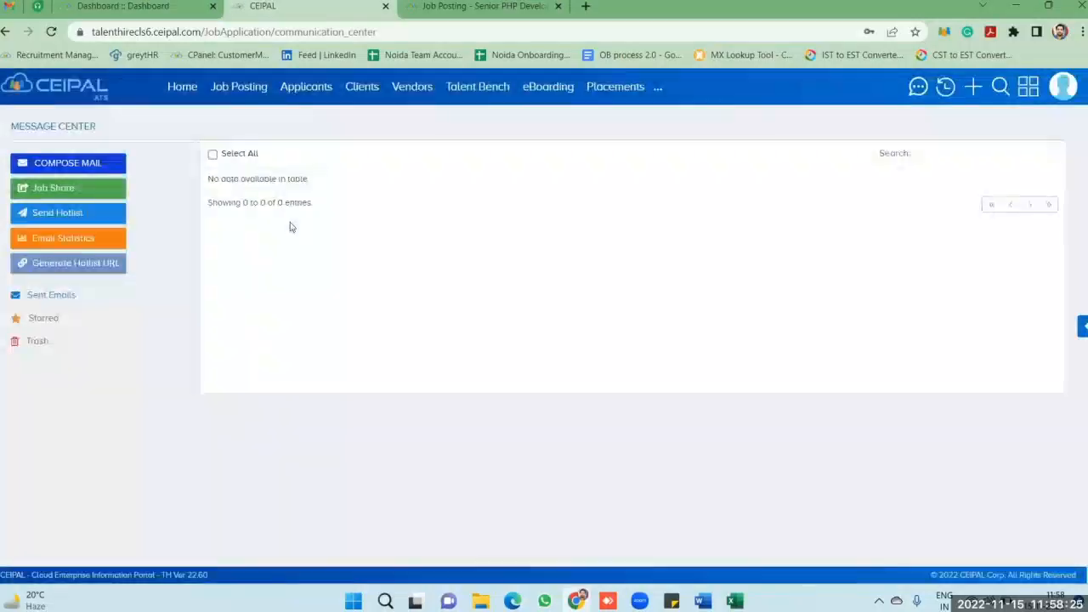
left_click(68, 191)
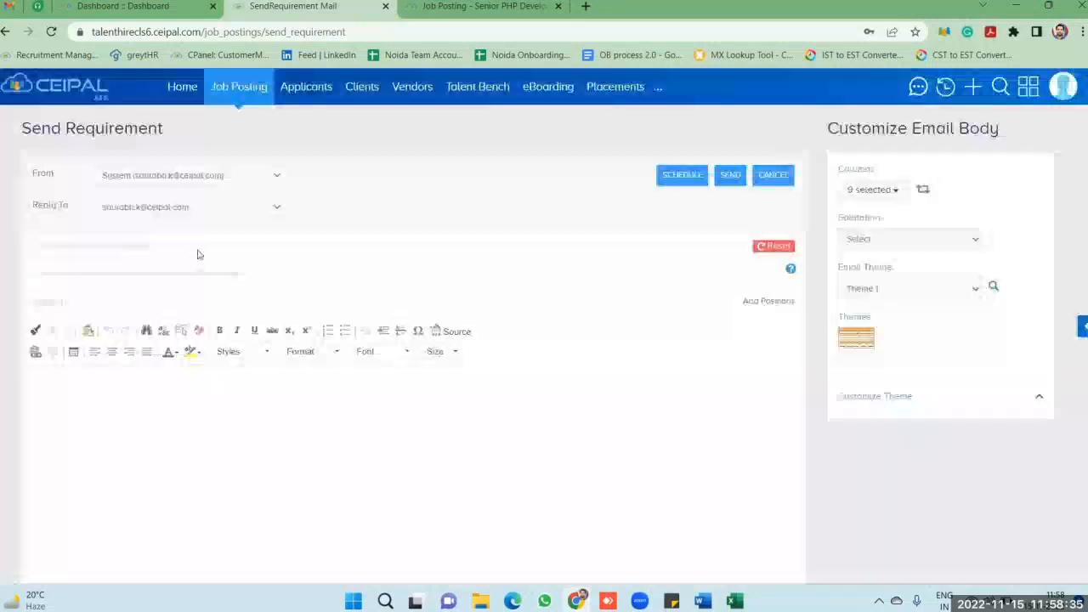
Search the contact groups by the account owner's first name and add the matching Test group as the email's recipients
left_click(199, 251)
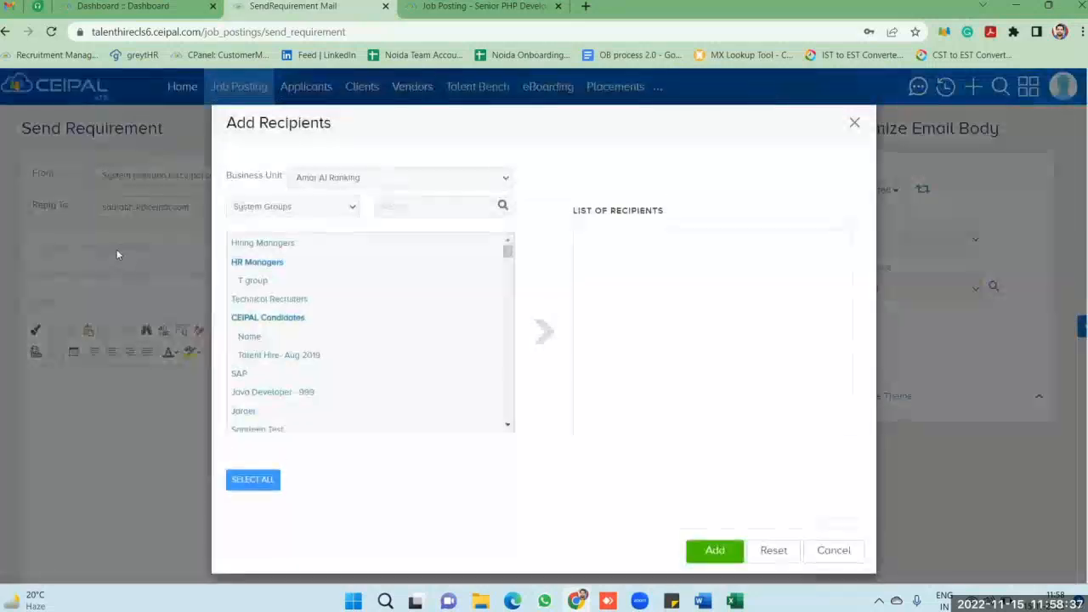
left_click(338, 211)
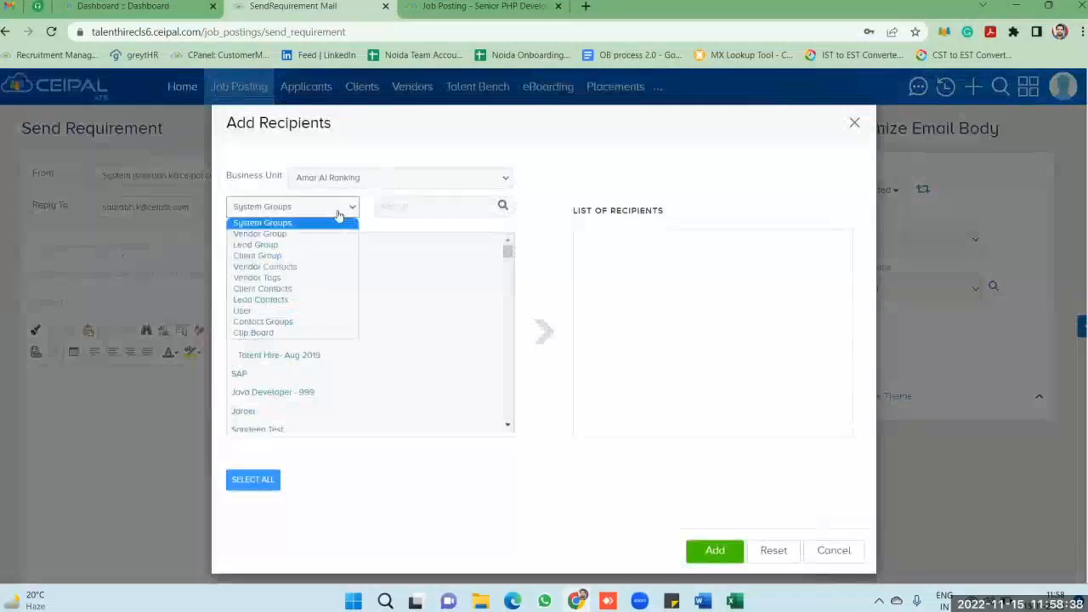
left_click(280, 323)
left_click(437, 206)
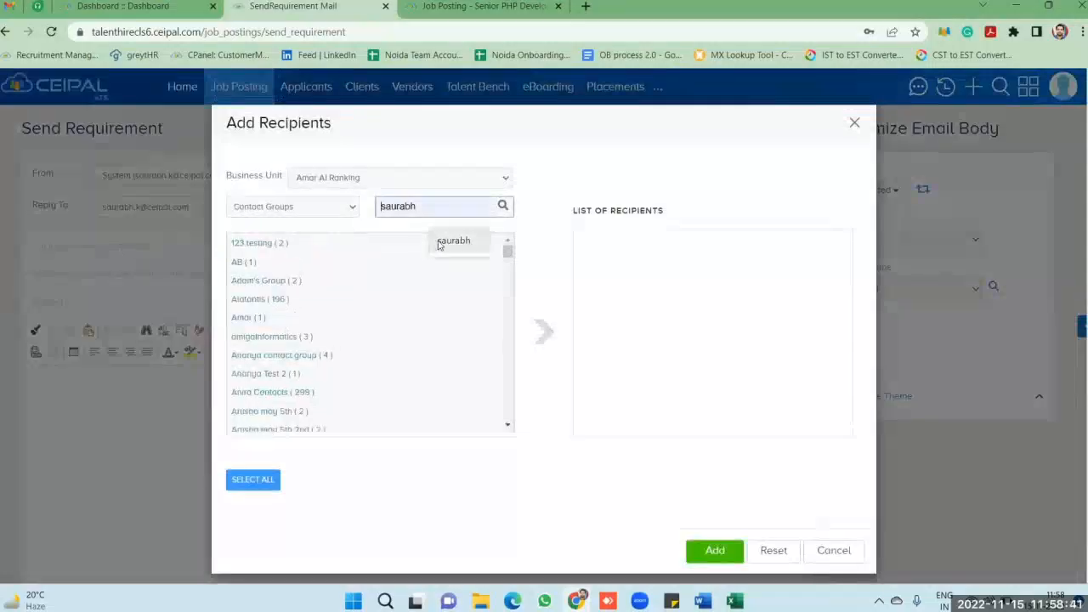
left_click(459, 240)
left_click(272, 243)
left_click(543, 332)
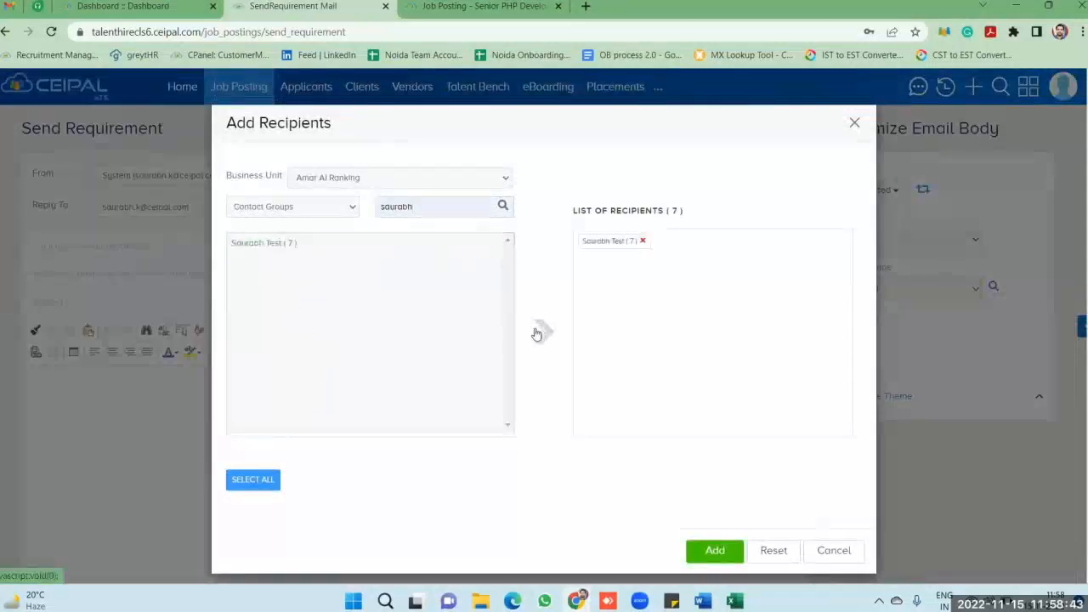
left_click(716, 550)
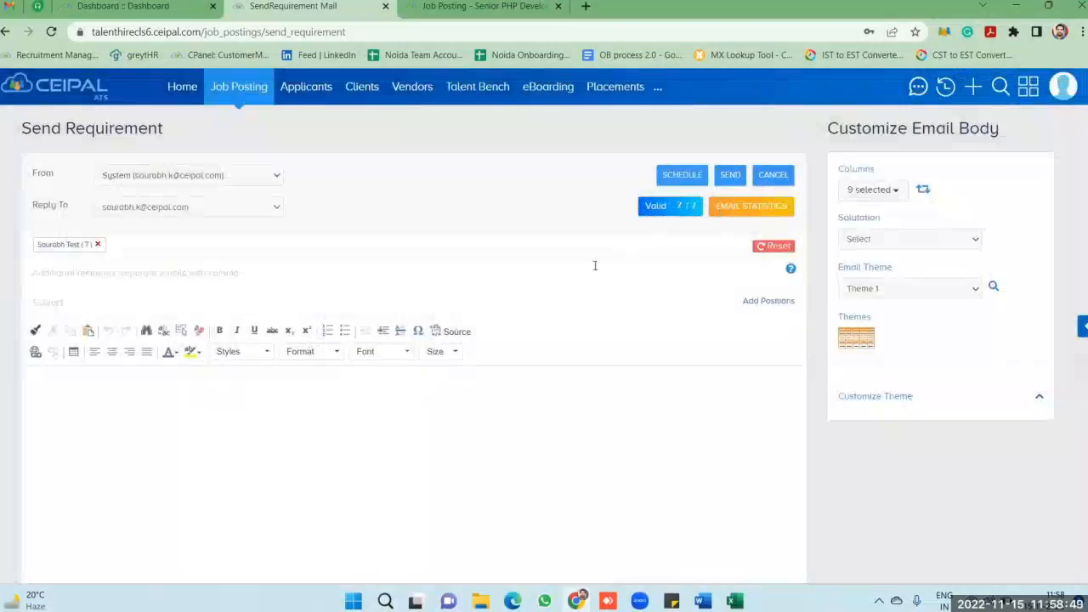
Add the active job JPC-269, Senior PHP Developer Lead, to the email as a position
left_click(768, 301)
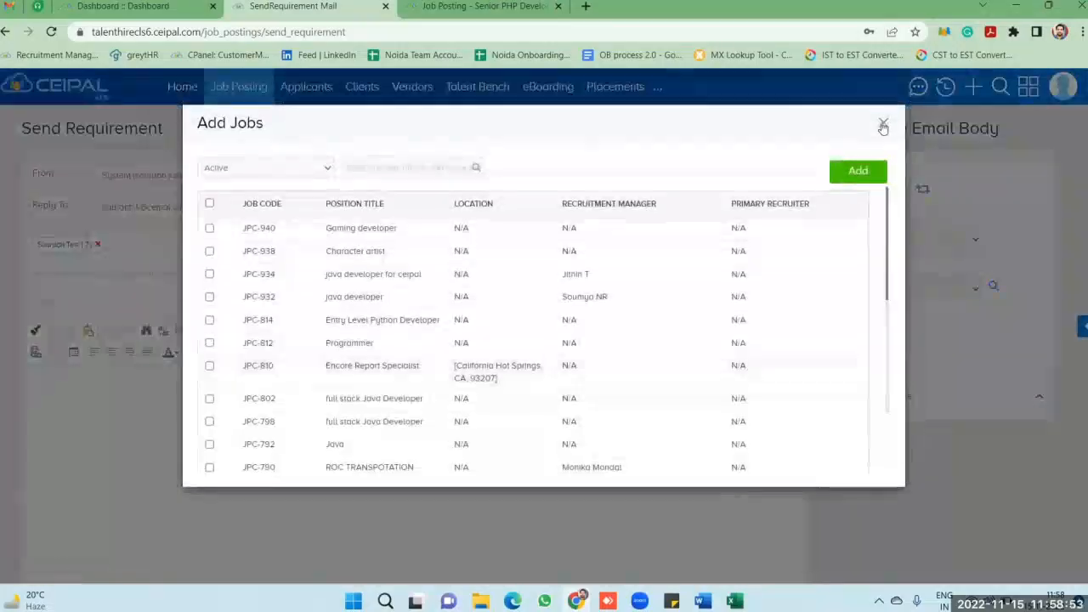
left_click(884, 104)
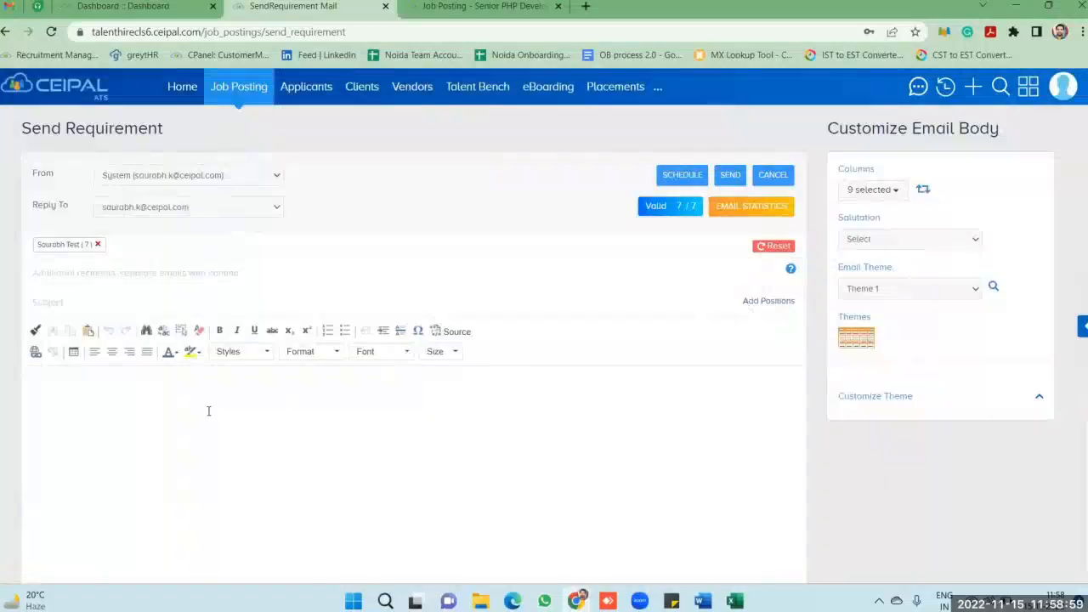
left_click(772, 302)
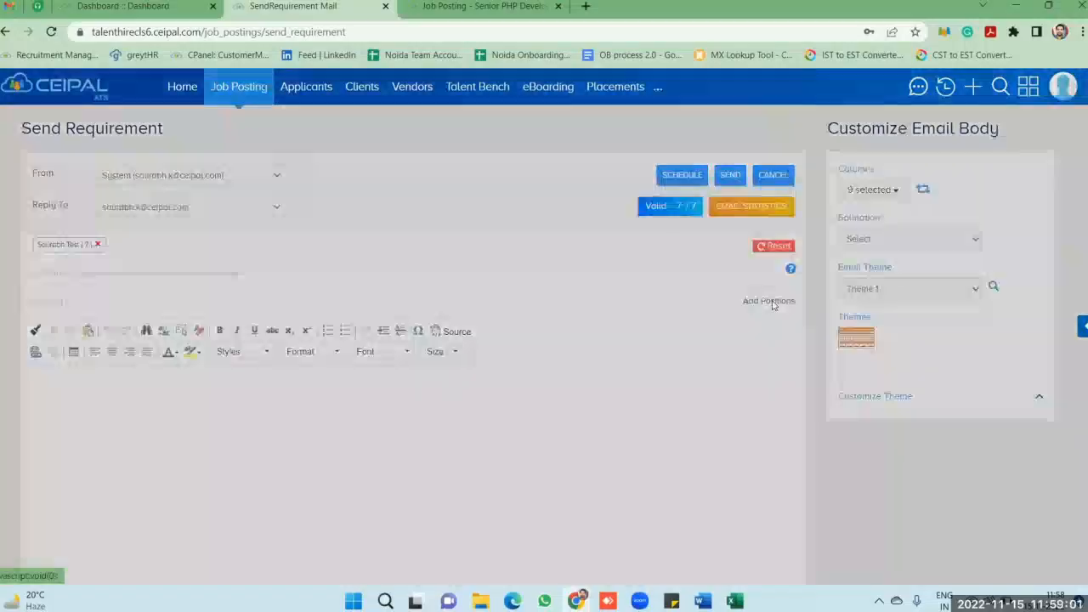
left_click(405, 170)
type("jpc-2")
type("88")
key("Return")
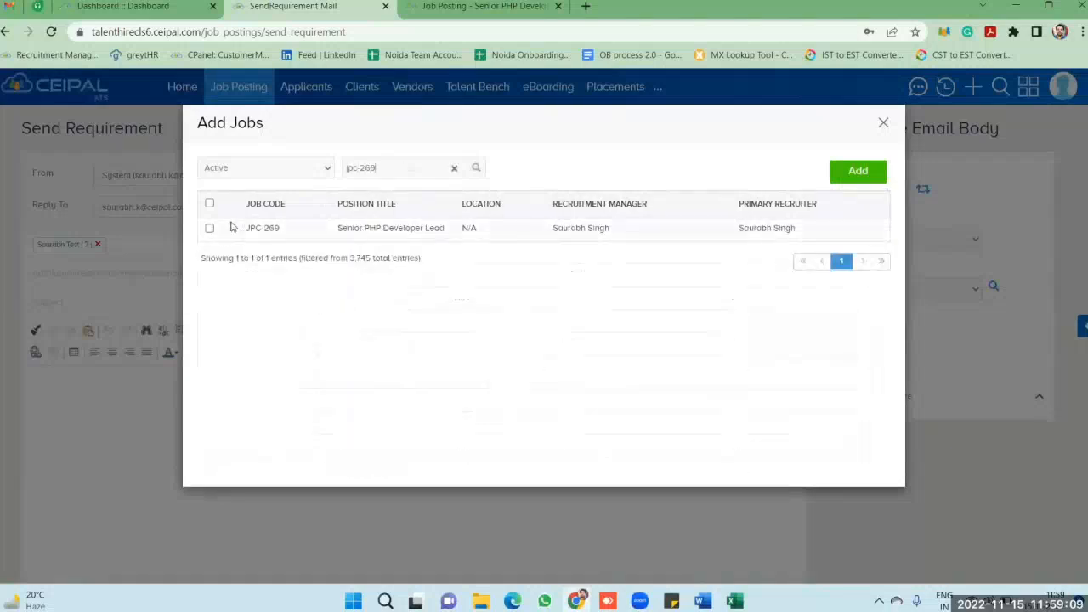
left_click(210, 229)
left_click(856, 170)
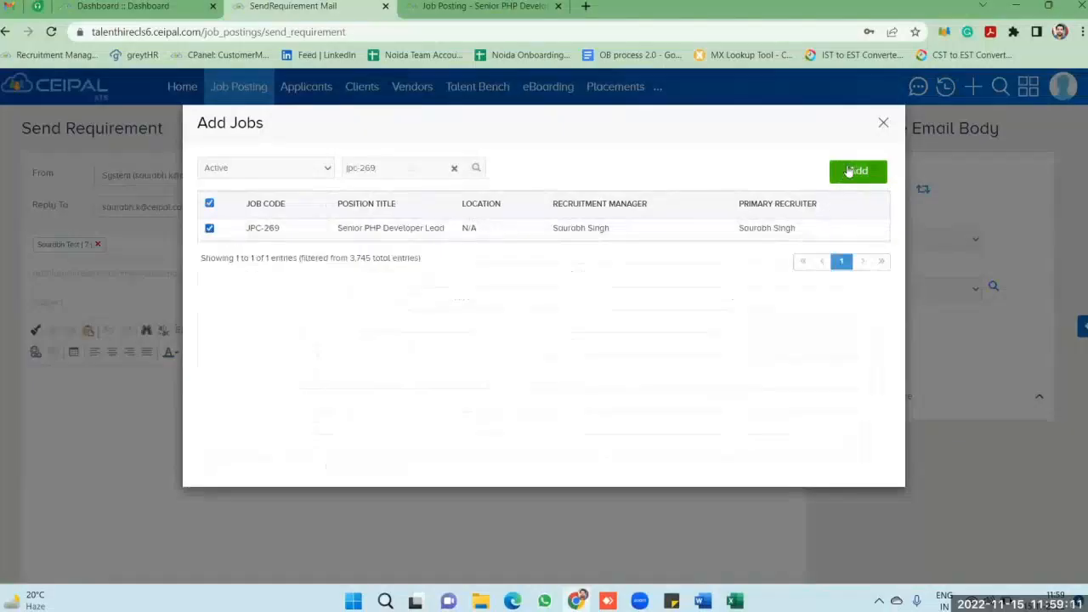
scroll(269, 413, "down", 1)
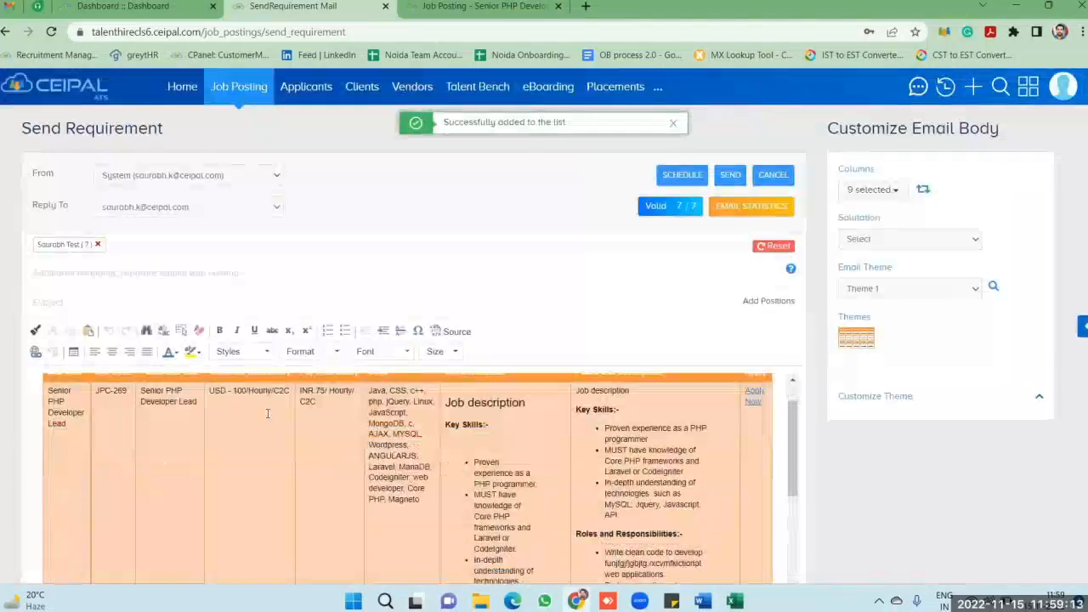
scroll(316, 422, "up", 1)
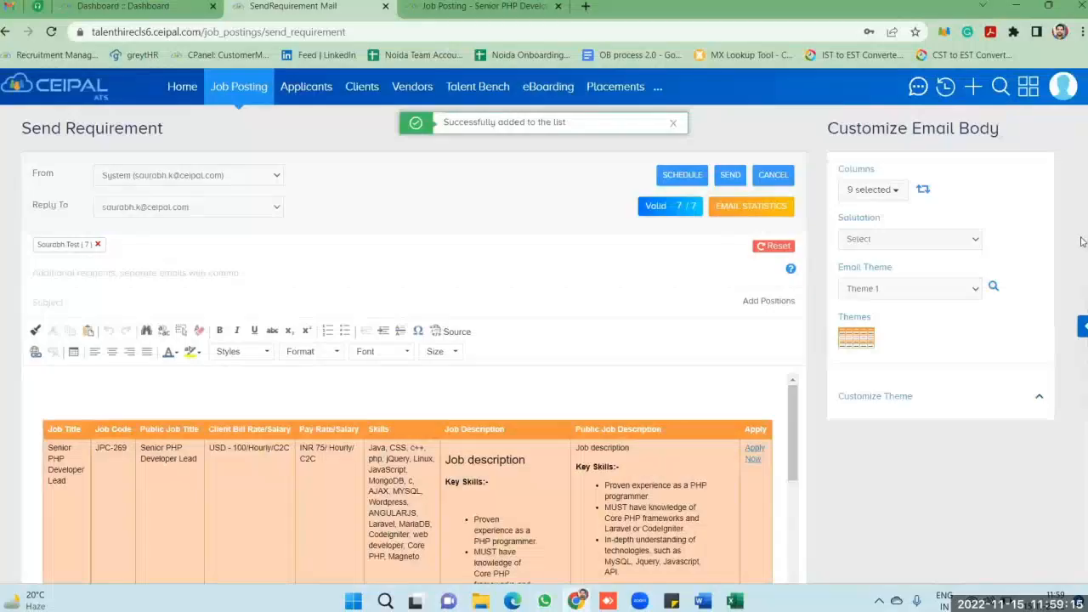
Set the email's salutation to Hello [FirstName] [LastName]
scroll(1082, 255, "down", 1)
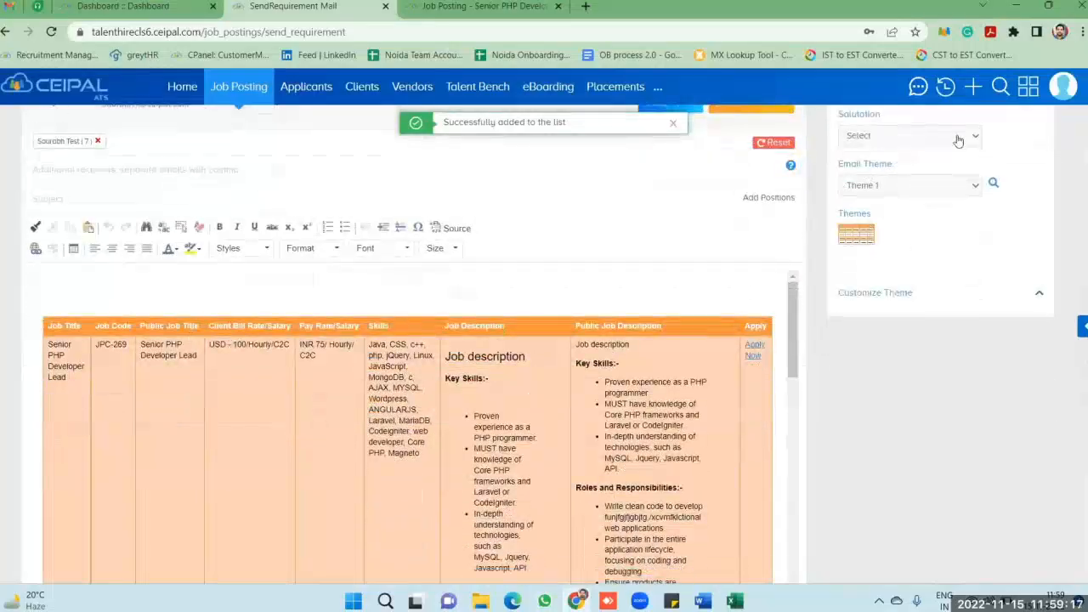
left_click(954, 136)
left_click(914, 197)
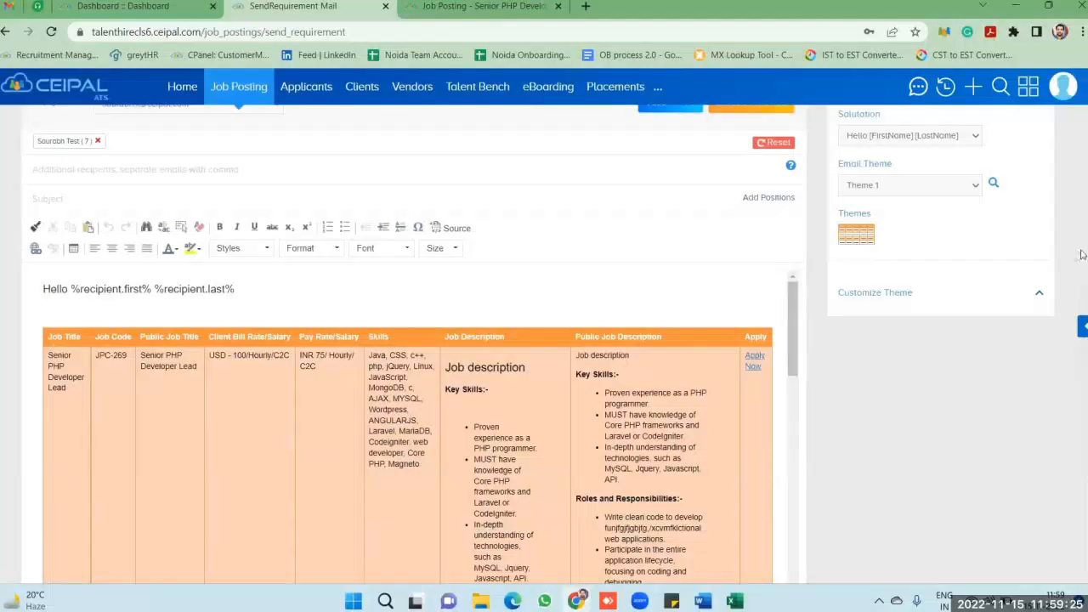
Remove the Pay Rate / Salary and Public Job Description columns from the job table in the email body
scroll(980, 195, "up", 3)
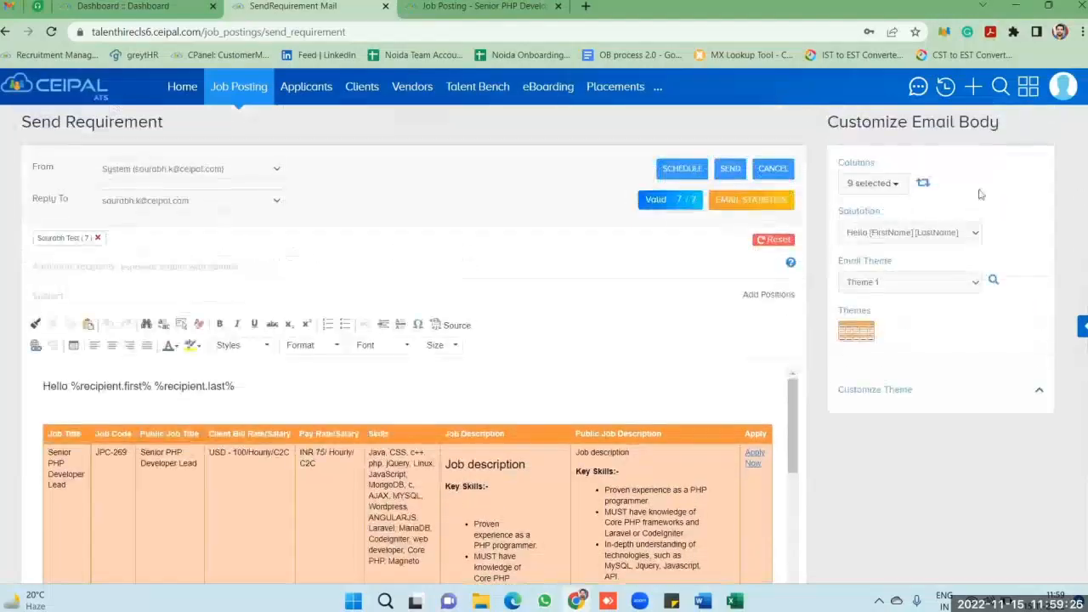
left_click(890, 183)
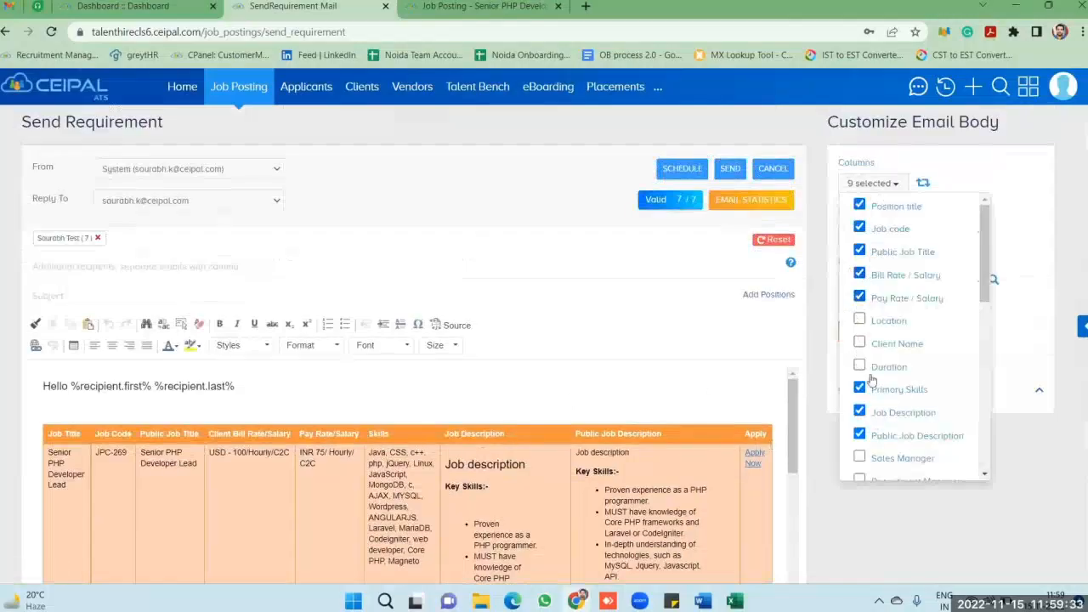
left_click(860, 297)
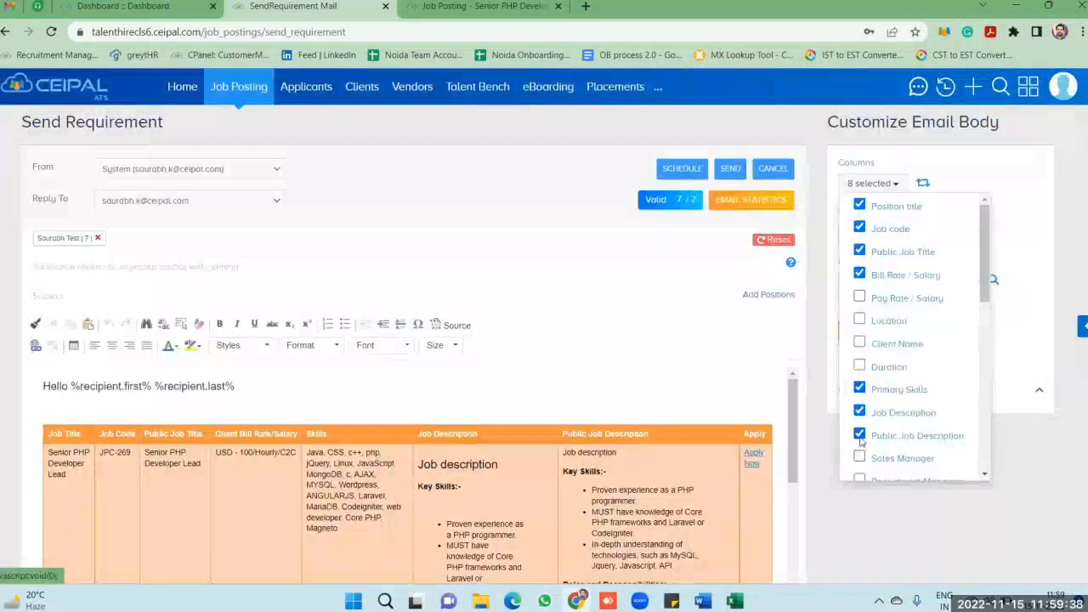
left_click(860, 436)
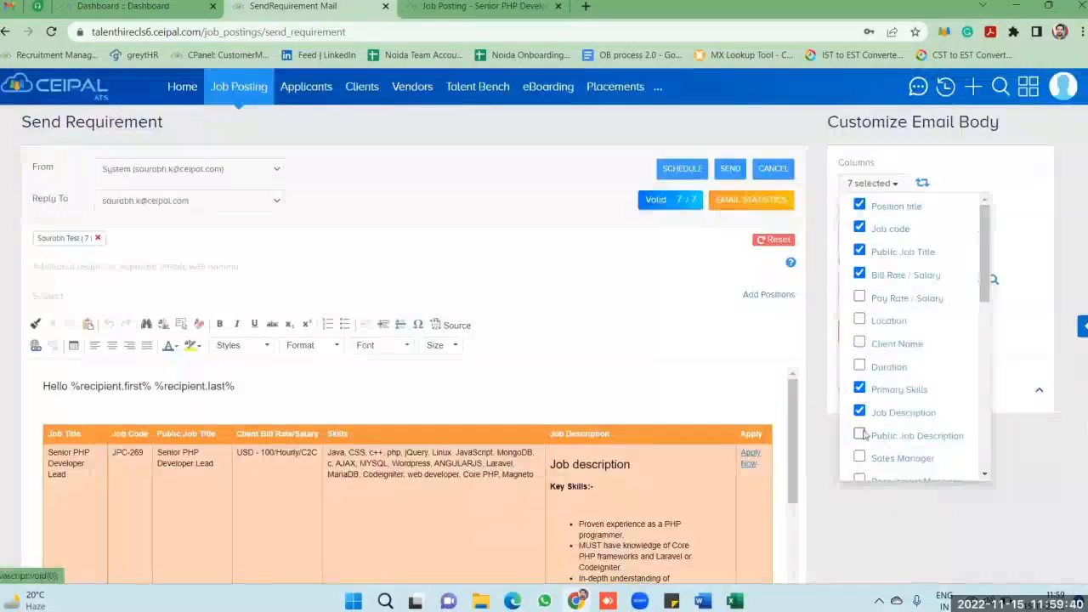
left_click(1016, 224)
Apply the table theme with the purple header row and white body to the job table
scroll(978, 221, "down", 1)
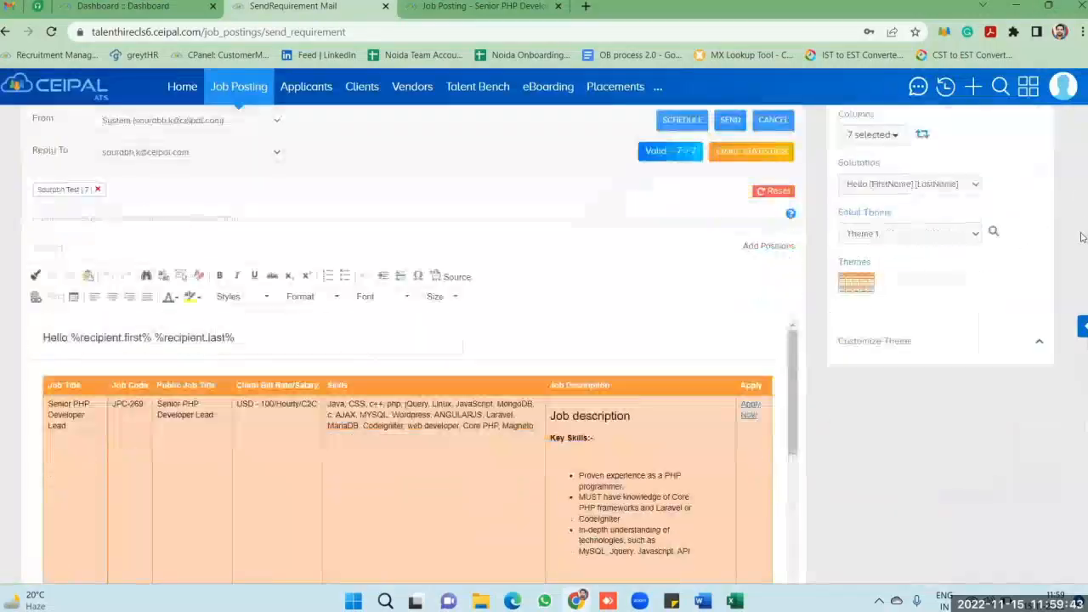
left_click(857, 258)
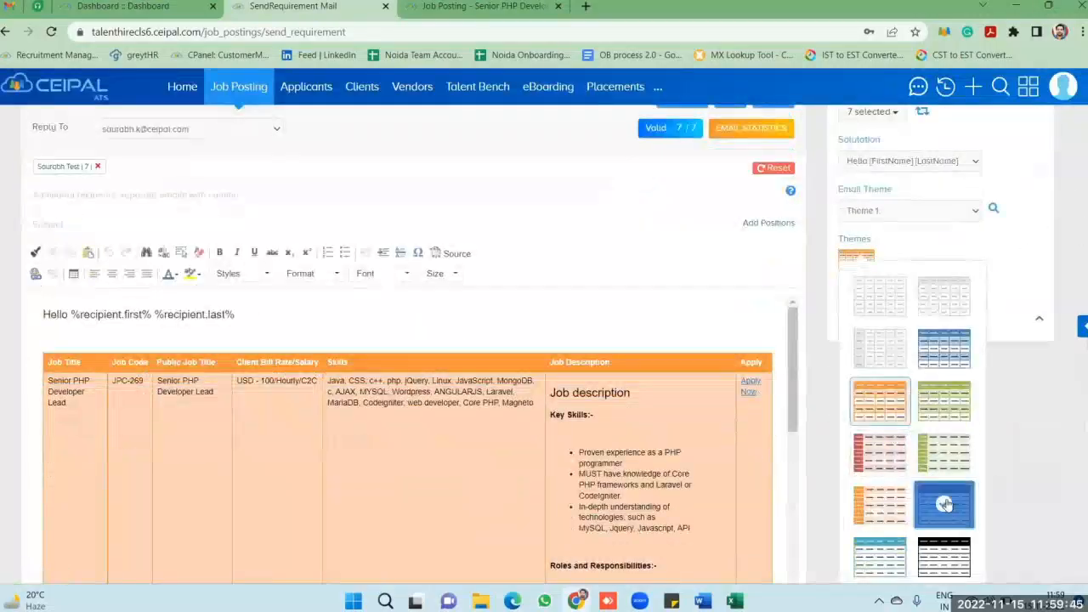
left_click(946, 505)
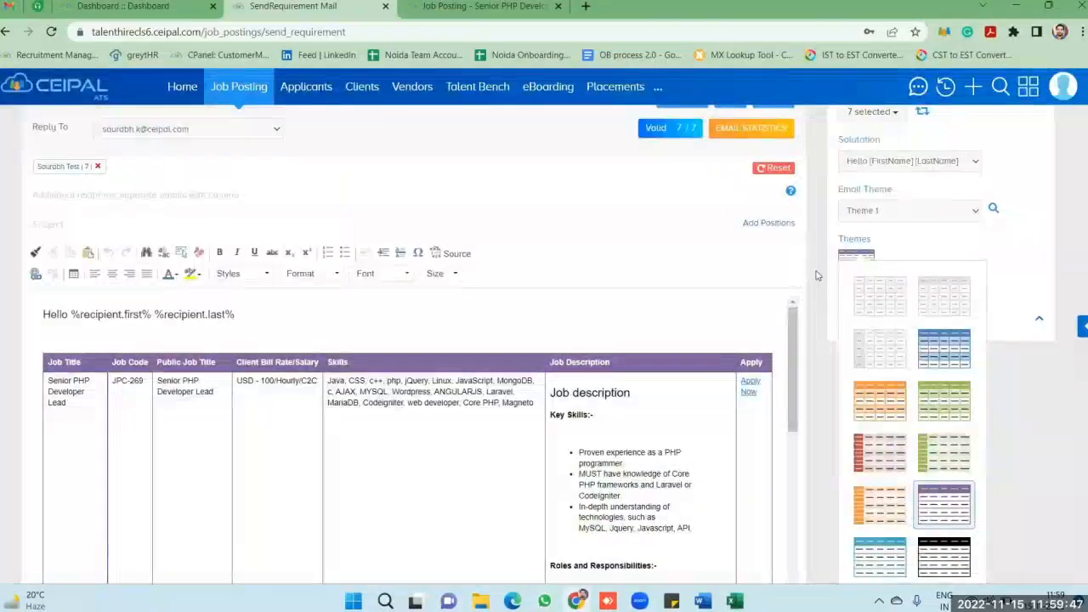
left_click(818, 275)
scroll(816, 275, "up", 1)
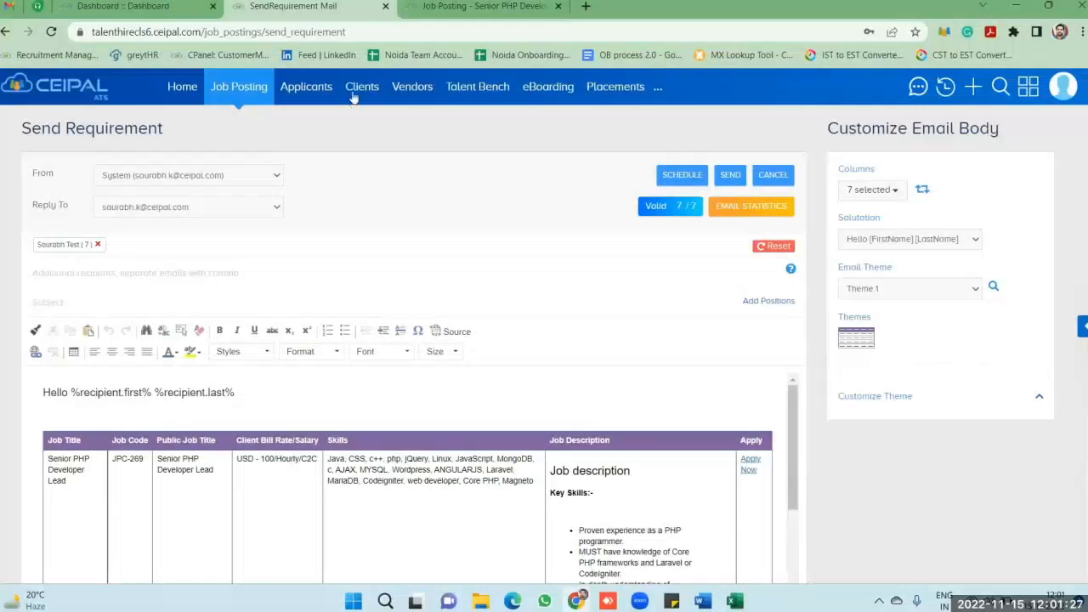
Open the account's profile page with its personal contacts
left_click(1062, 88)
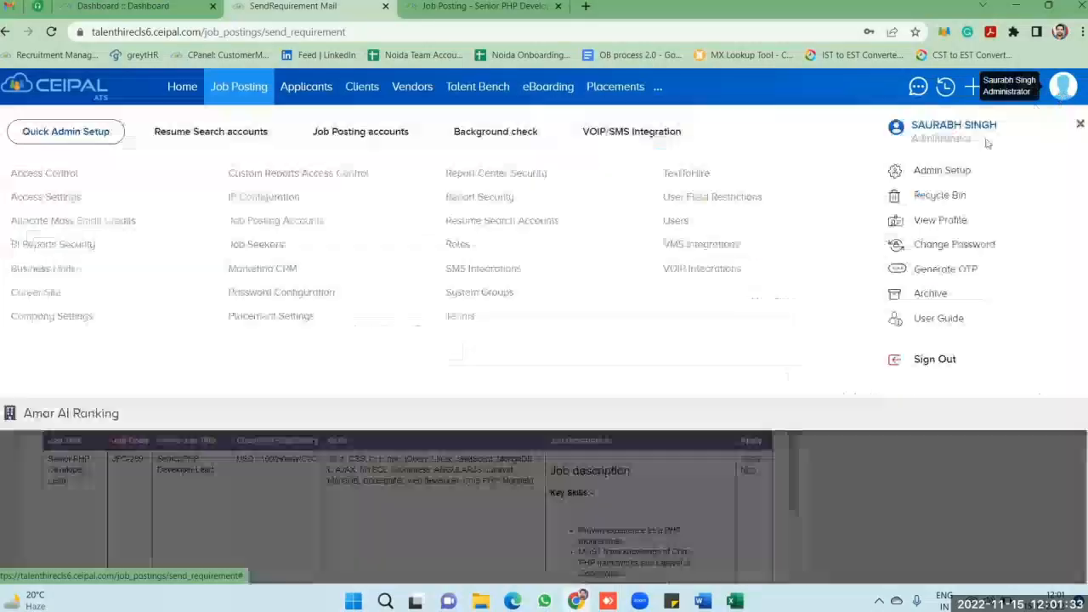
left_click(939, 220)
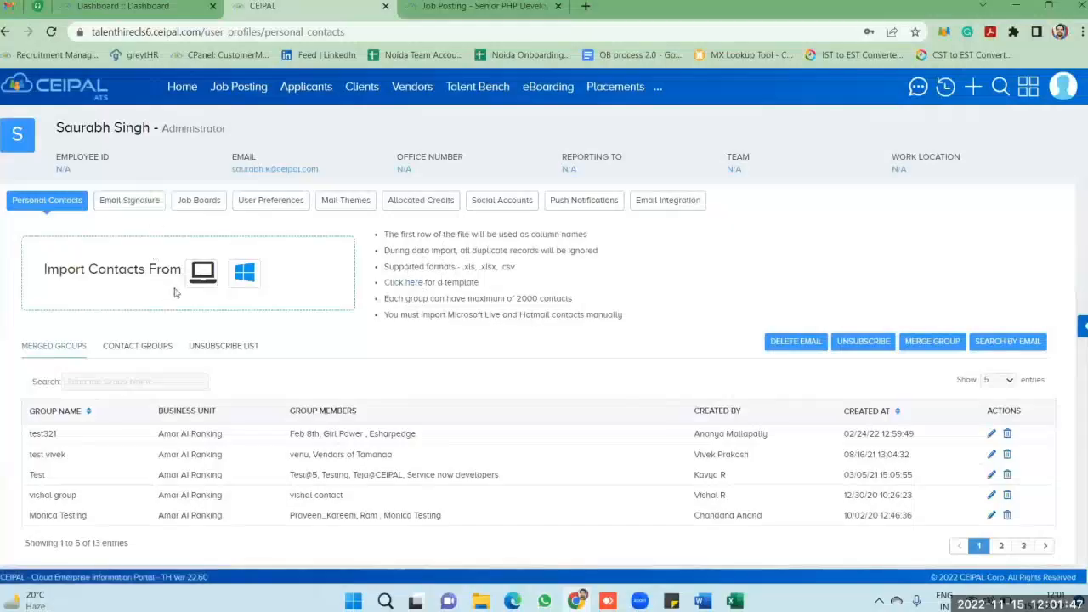
Load Import Contacts Template Sample from Downloads into the contact import form, and cancel the import
left_click(202, 274)
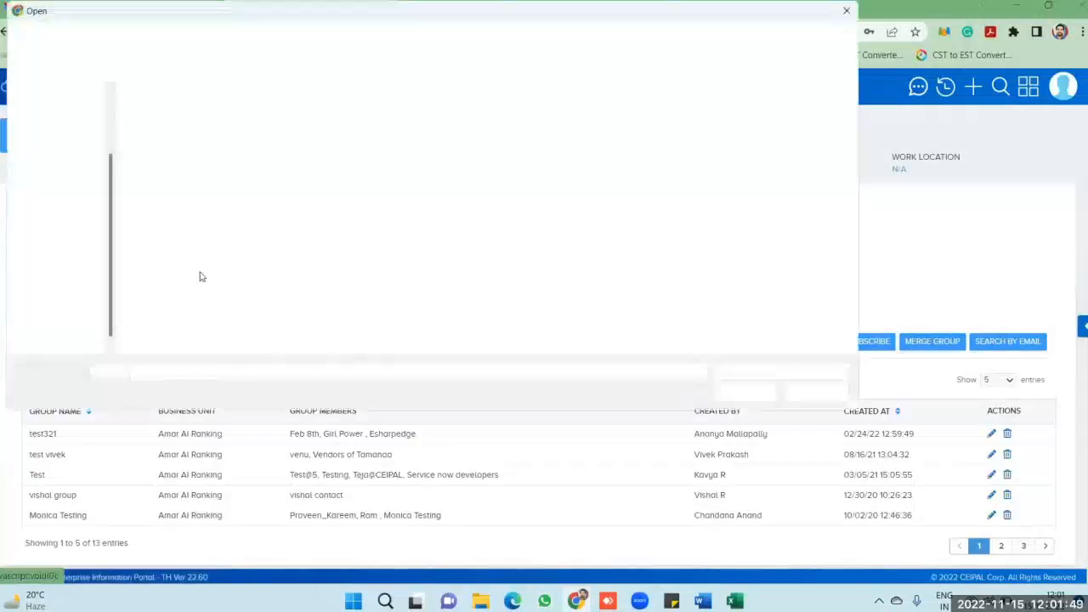
scroll(289, 174, "down", 5)
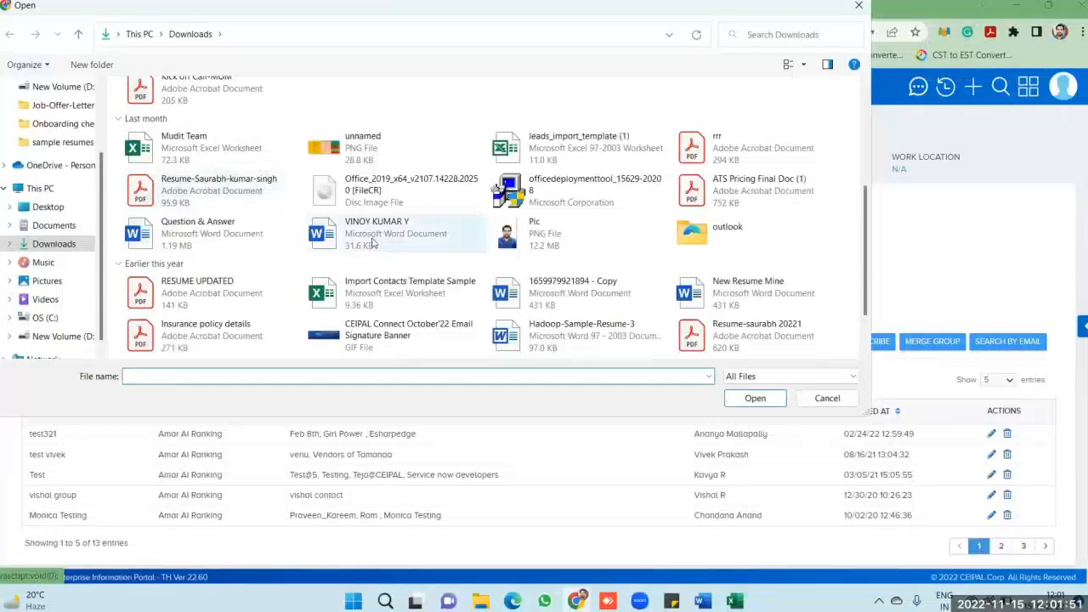
left_click(391, 164)
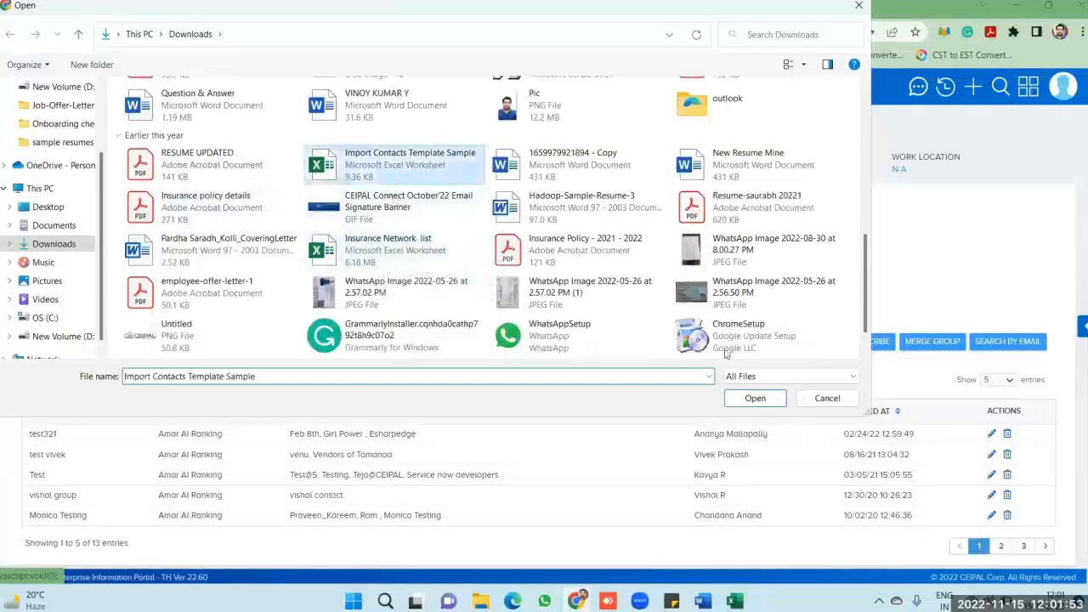
left_click(755, 399)
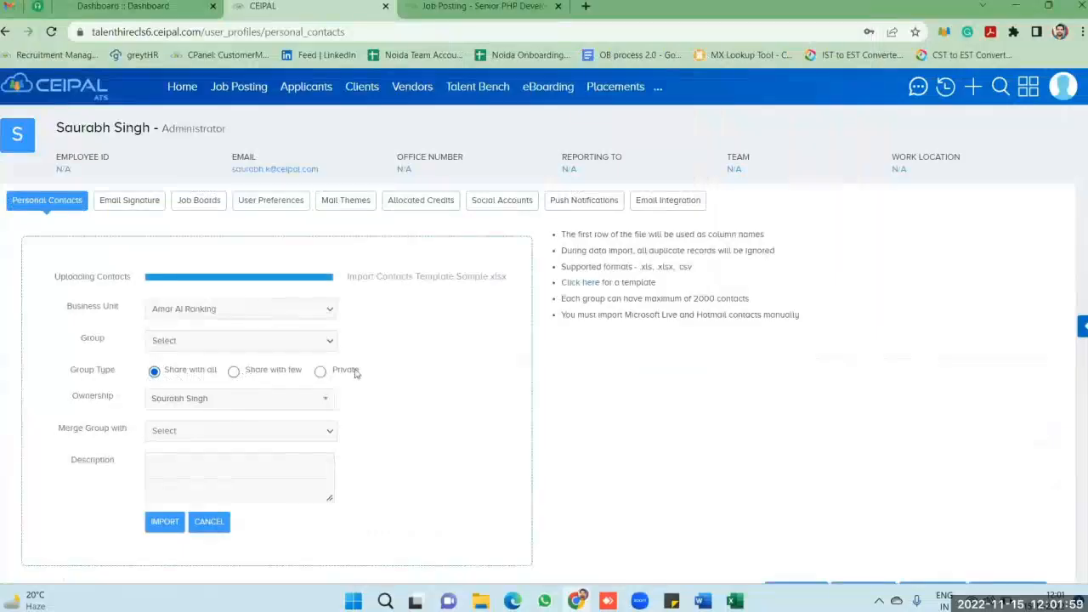
left_click(162, 525)
left_click(209, 522)
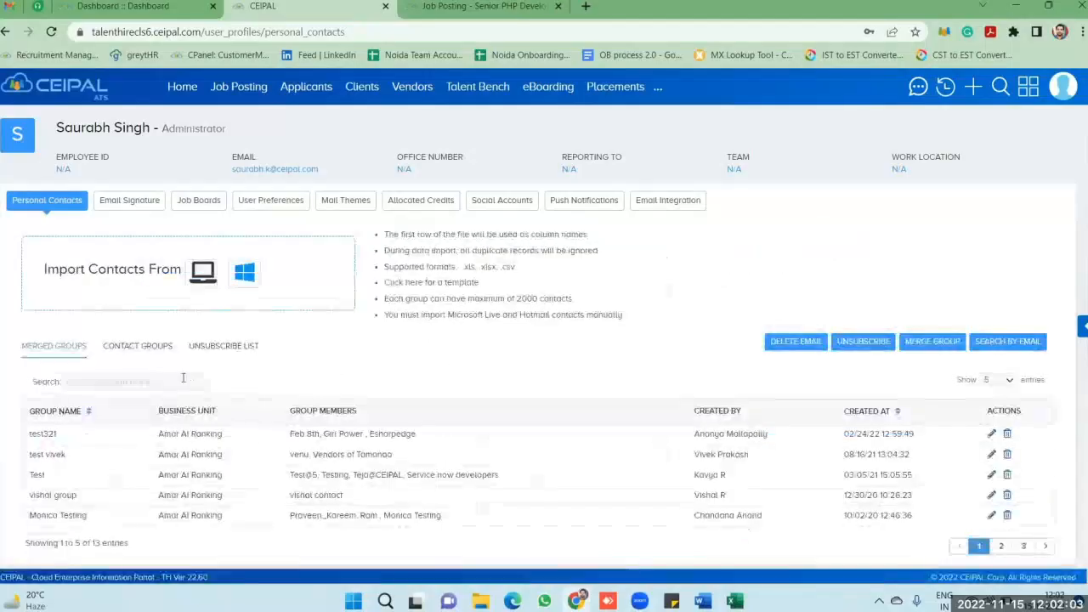
Look through the contact groups in the personal contacts, including their group types, actions and contact counts
left_click(134, 281)
scroll(194, 331, "down", 1)
scroll(195, 332, "down", 1)
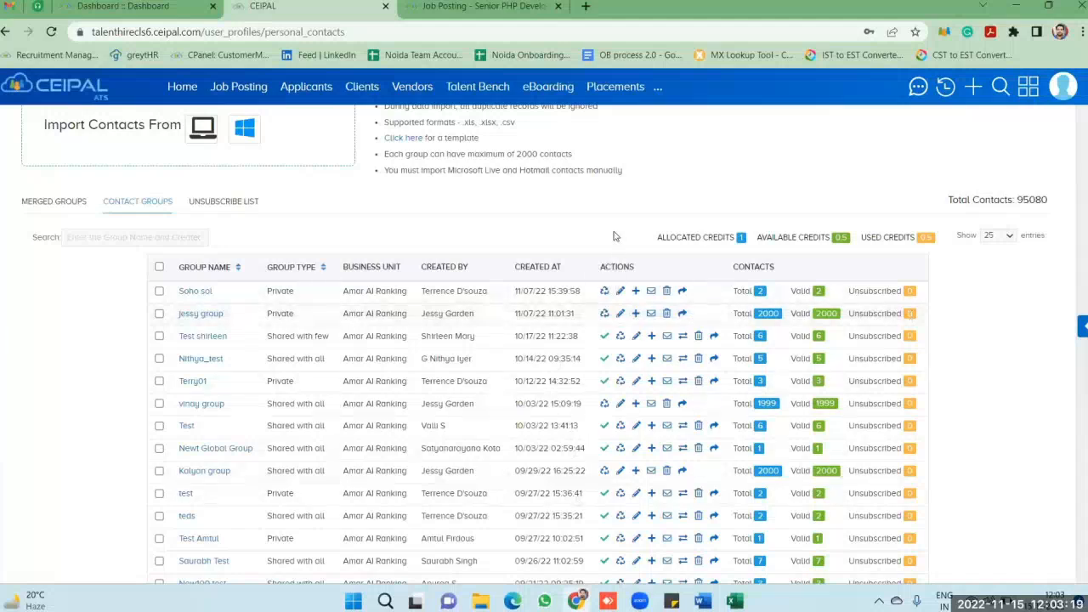
scroll(615, 236, "up", 2)
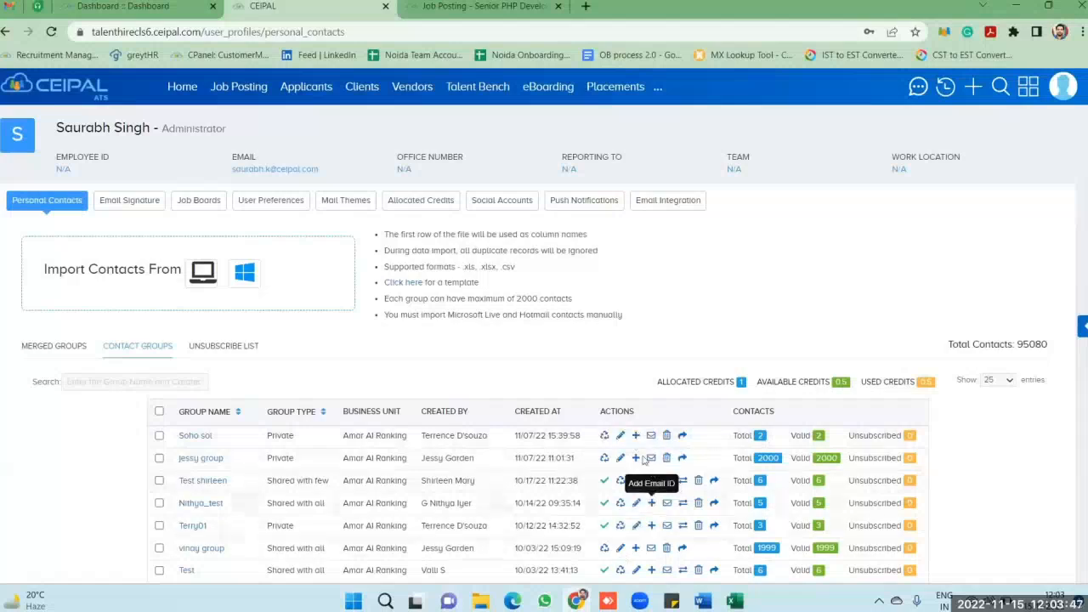
Return to the Message Center and start a new Job Share email
left_click(1028, 87)
left_click(1022, 340)
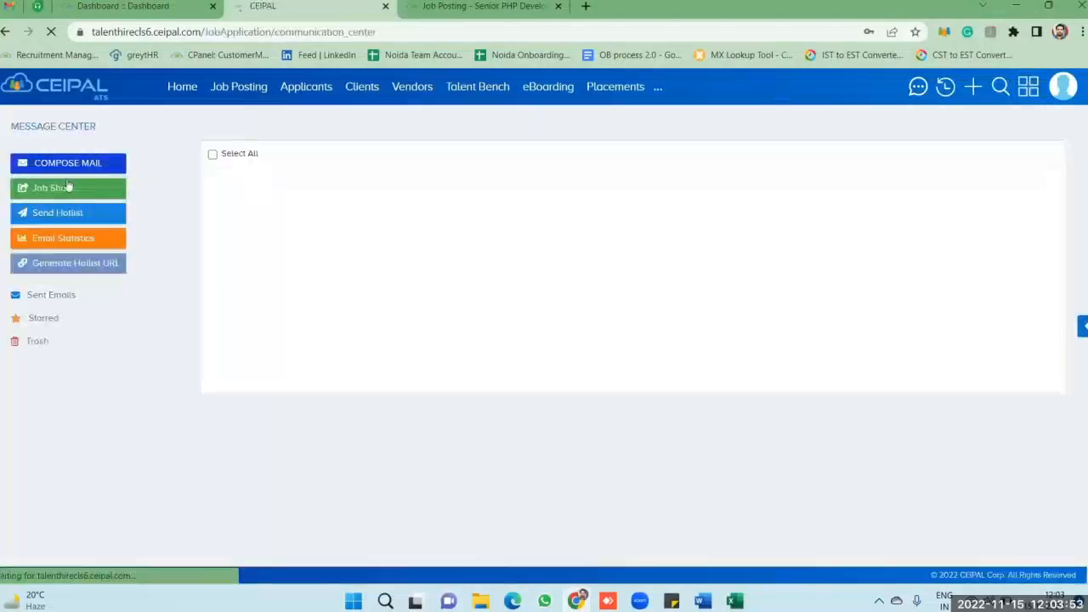
left_click(57, 189)
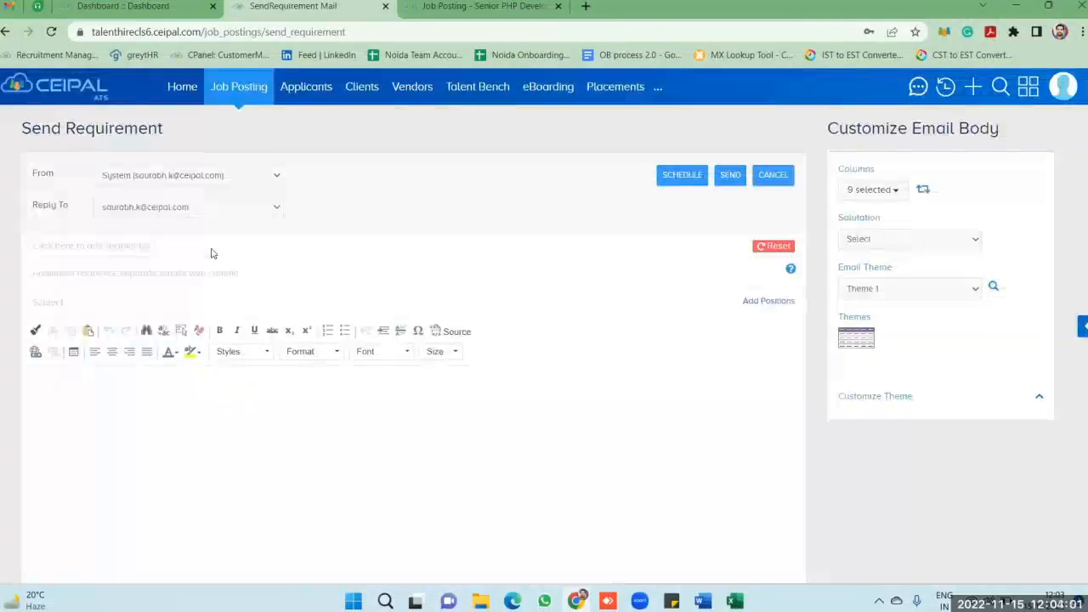
Add the contact group Bounced Checking-1 from Contact Groups as the recipients of the job email
left_click(258, 262)
left_click(323, 211)
left_click(267, 330)
scroll(323, 376, "down", 5)
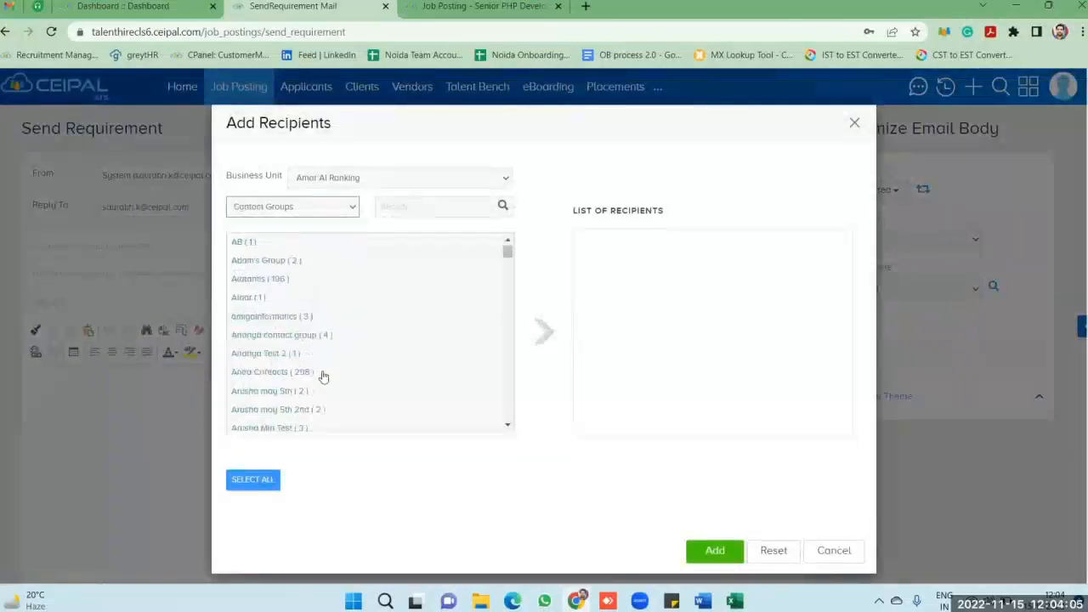
left_click(303, 330)
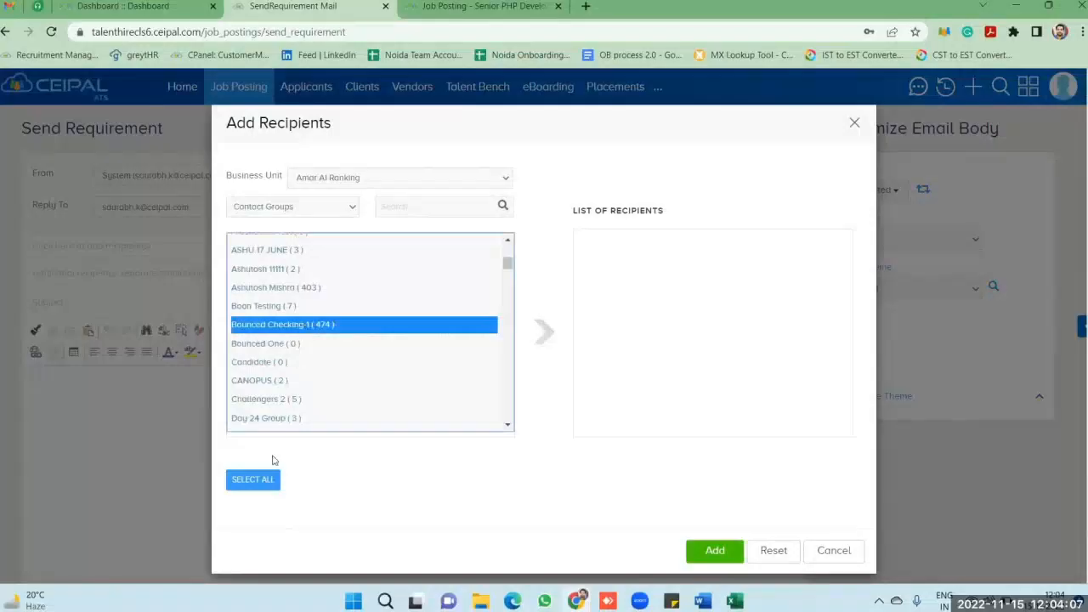
left_click(544, 331)
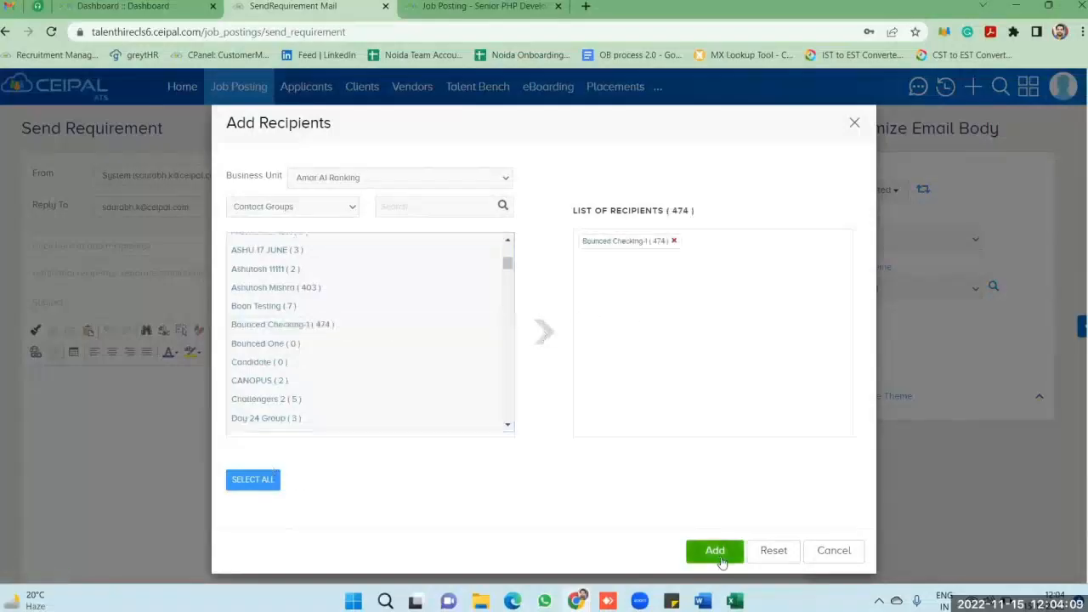
left_click(716, 553)
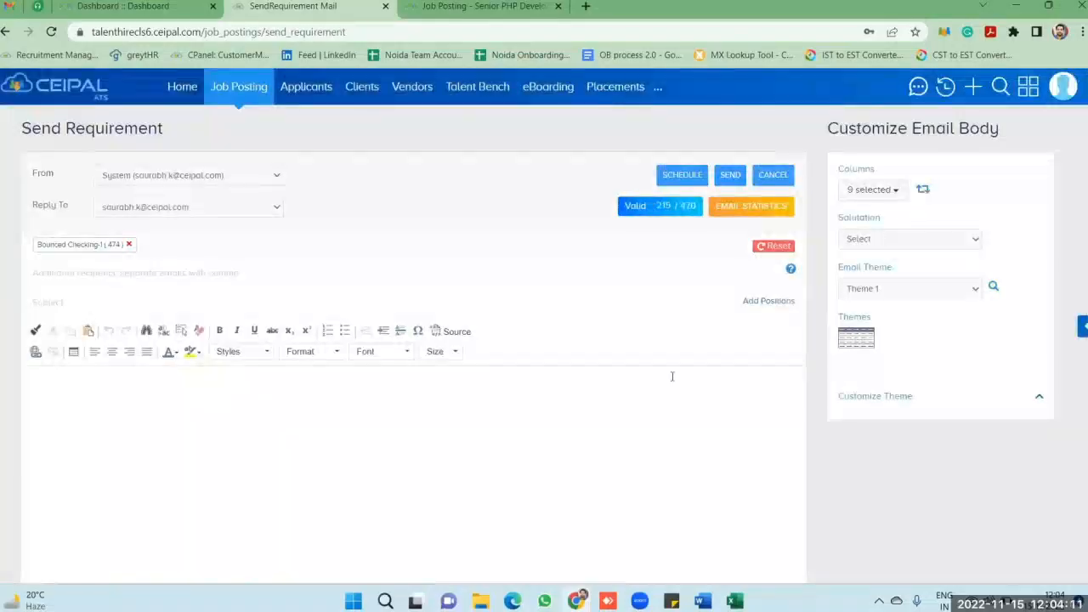
Examine the valid, bounced and invalid addresses in the recipient group's email statistics, and close them
left_click(758, 208)
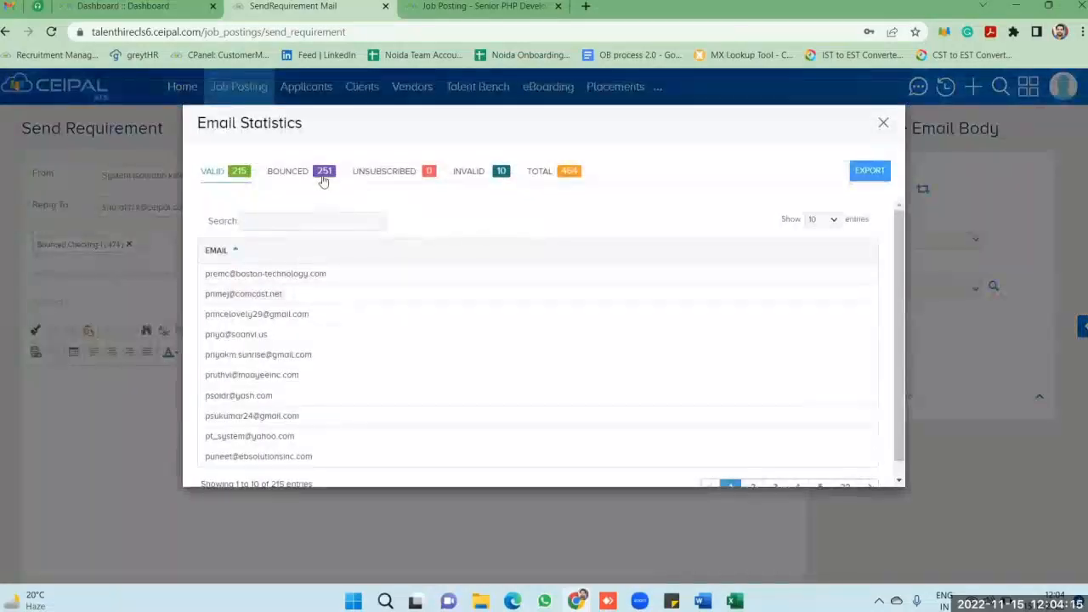
left_click(481, 177)
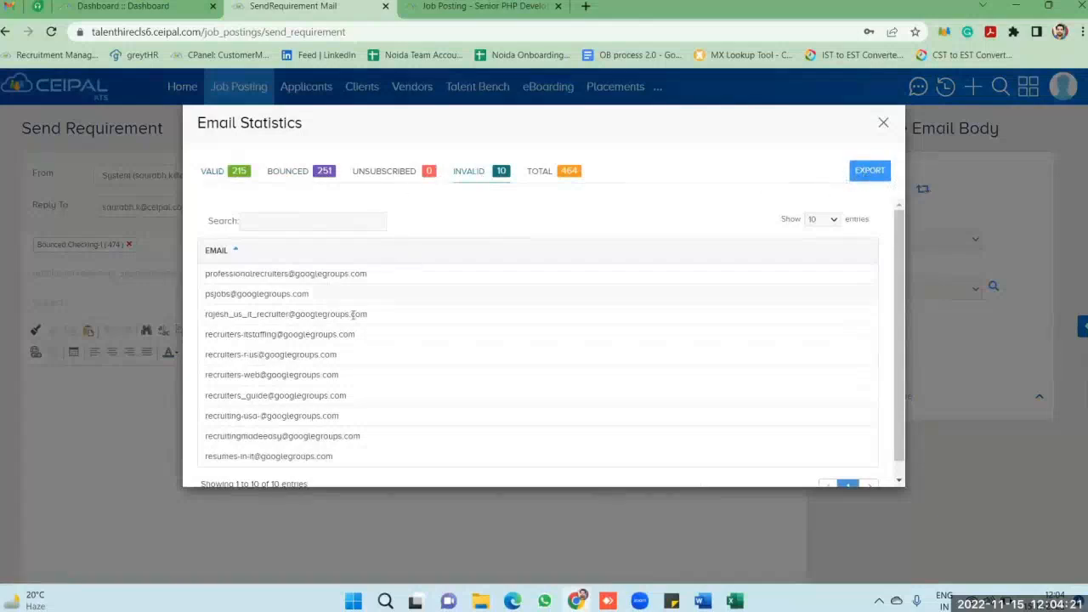
left_click(236, 181)
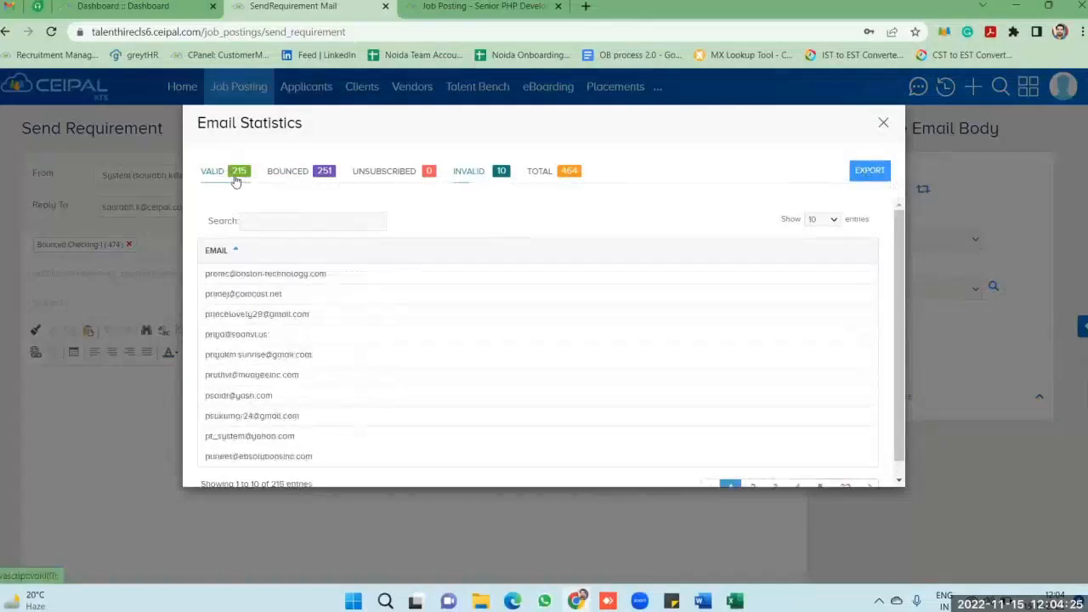
left_click(289, 173)
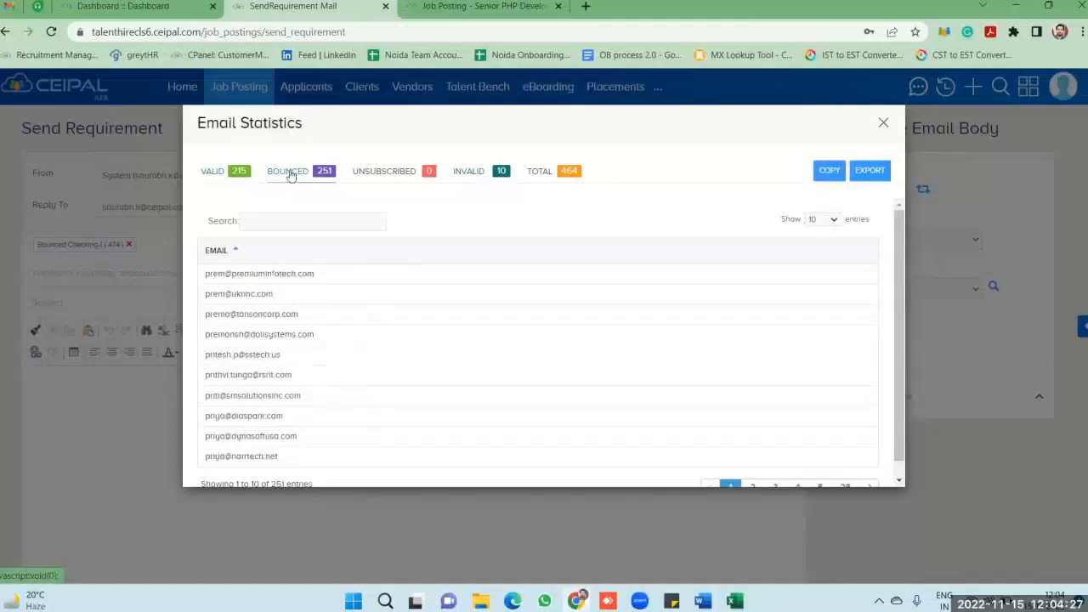
left_click(501, 174)
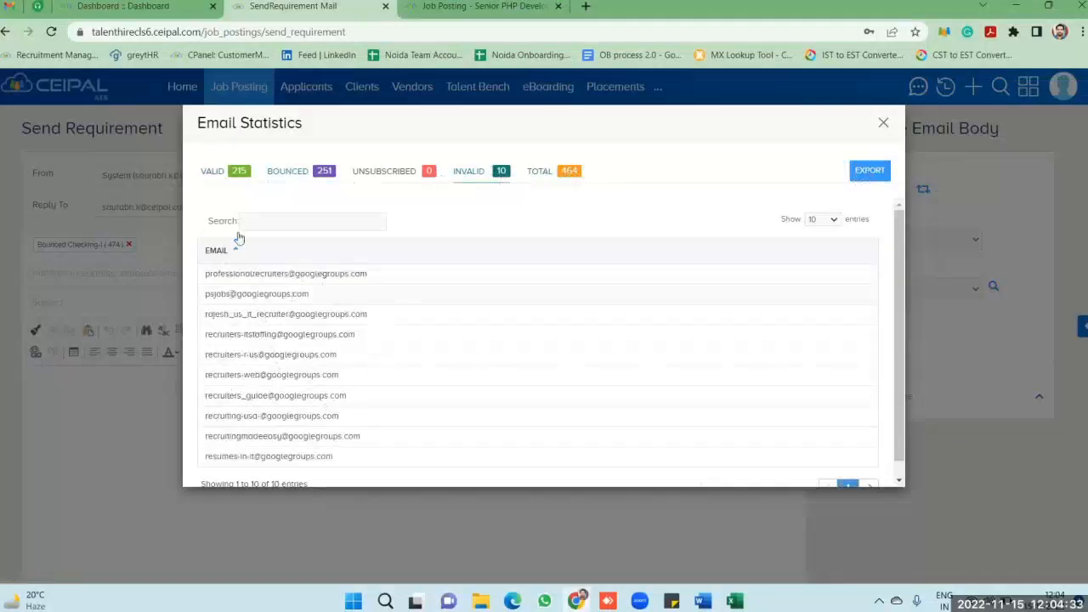
left_click(208, 174)
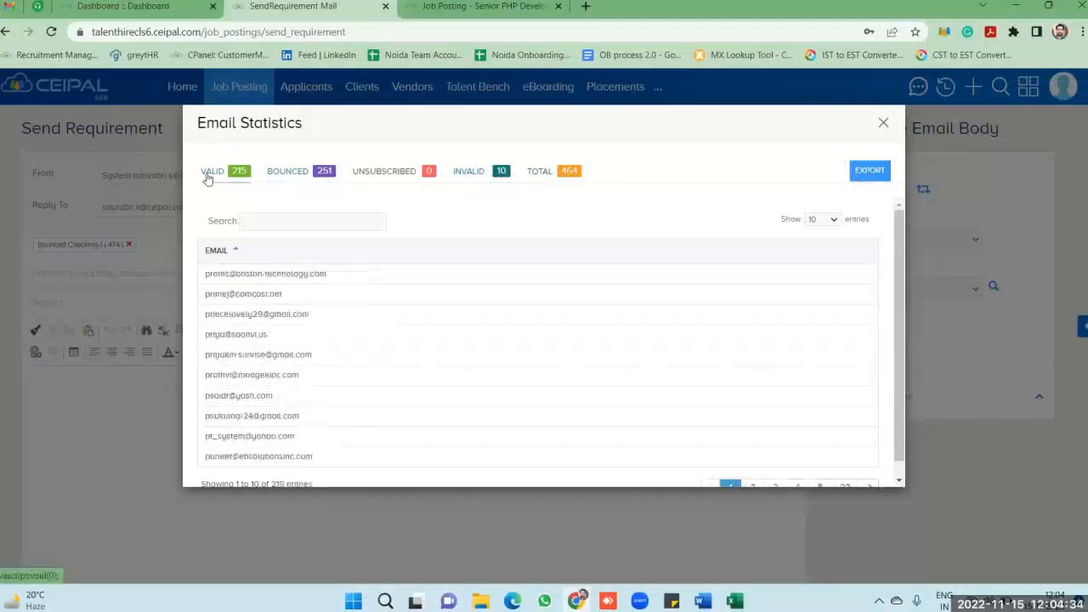
left_click(884, 125)
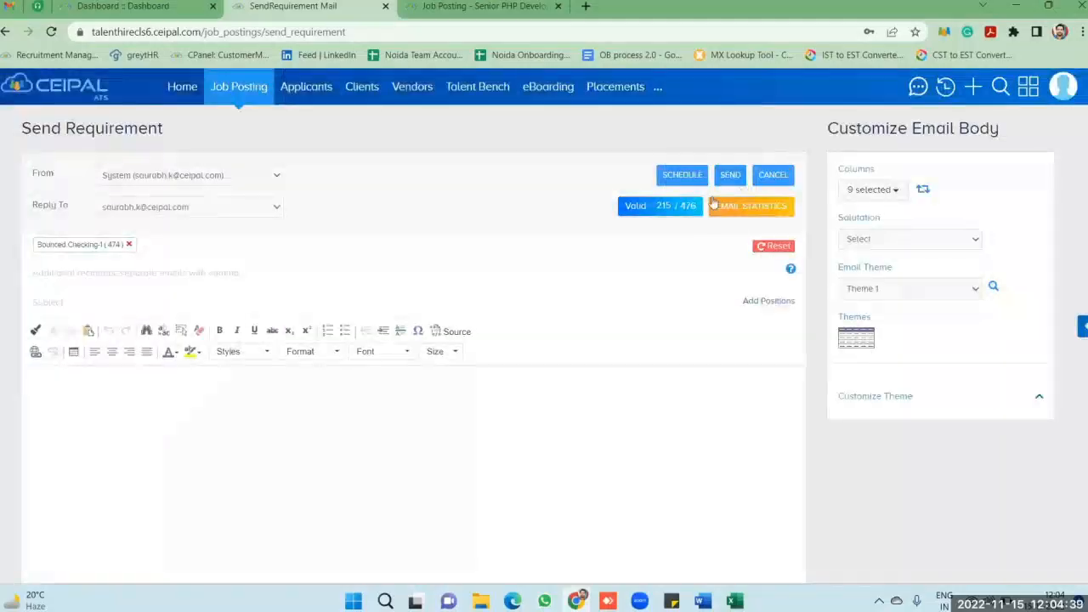
Reopen the email statistics to compare the valid and bounced addresses, and look over the rest of the email form
left_click(759, 209)
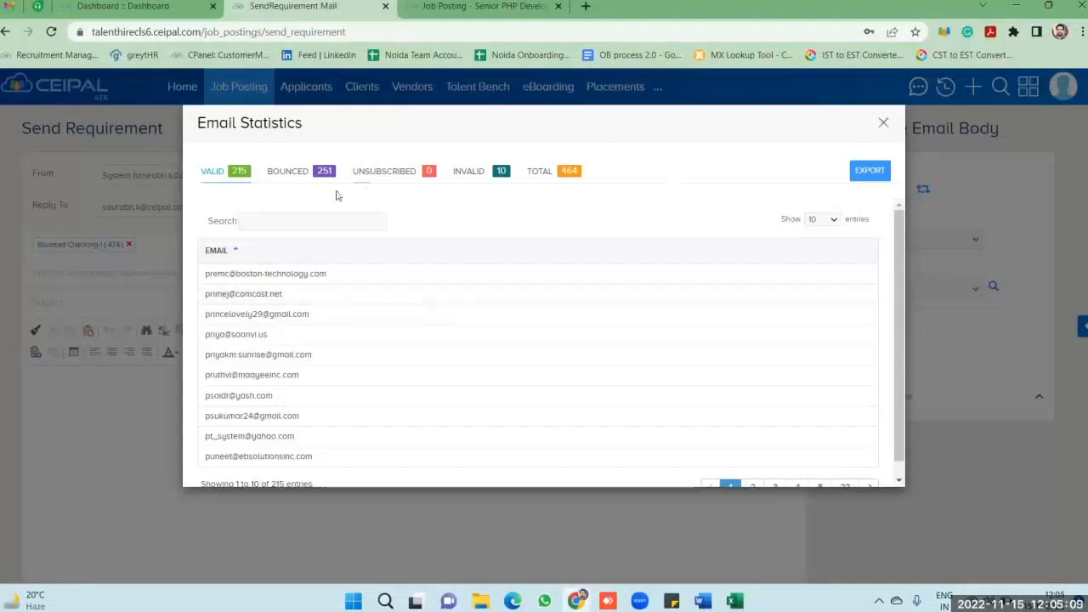
left_click(287, 180)
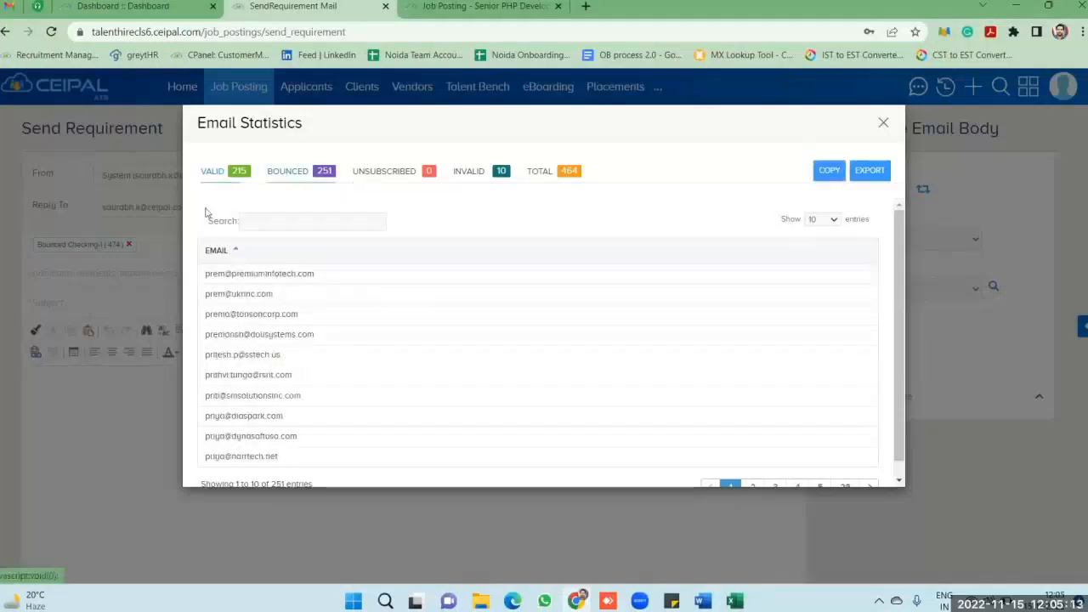
left_click(213, 176)
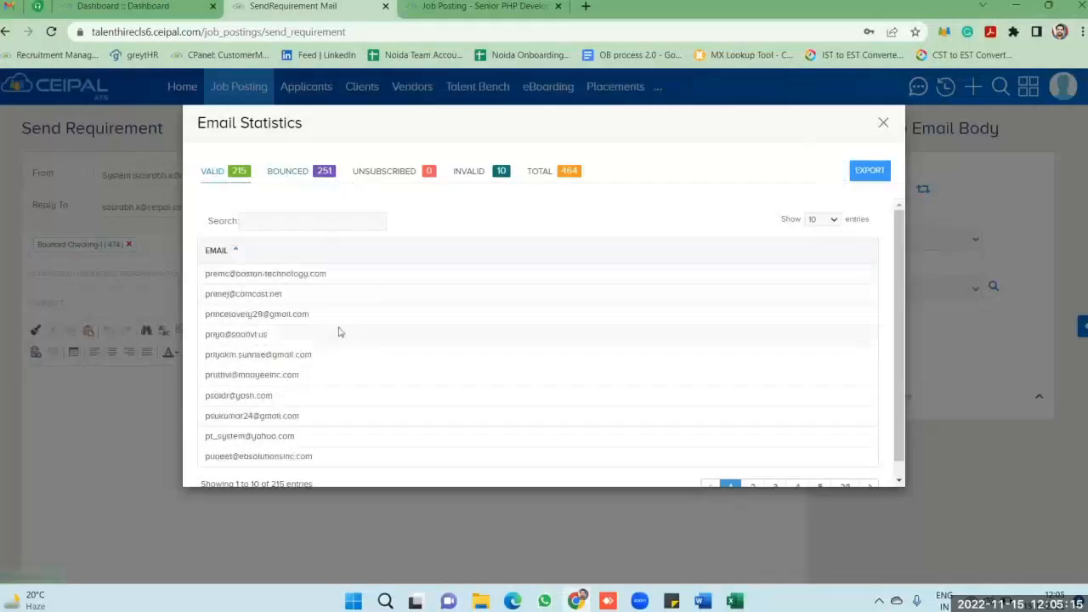
left_click(291, 174)
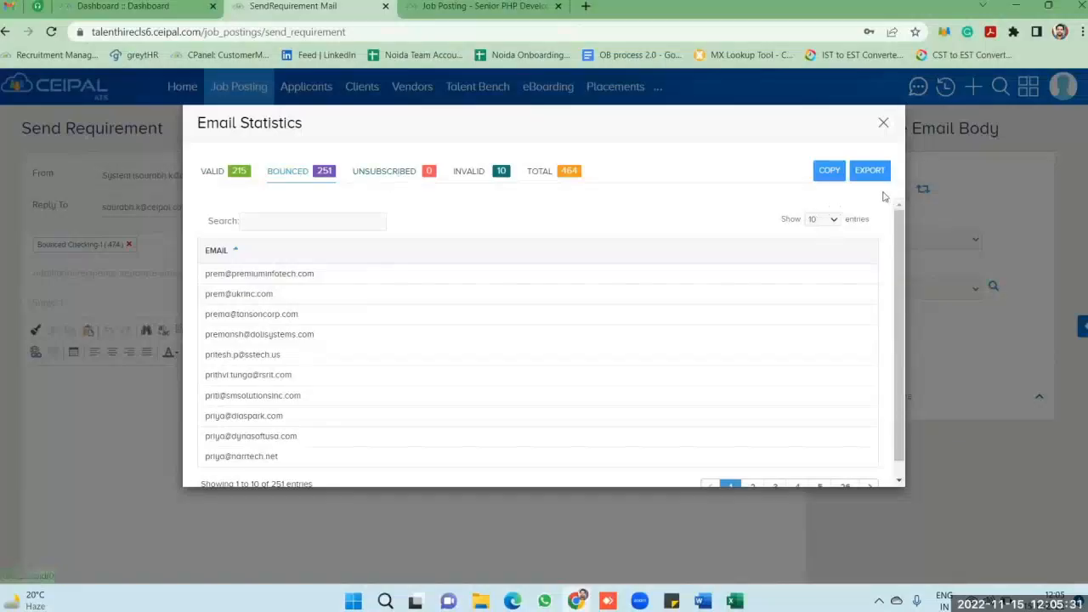
left_click(883, 122)
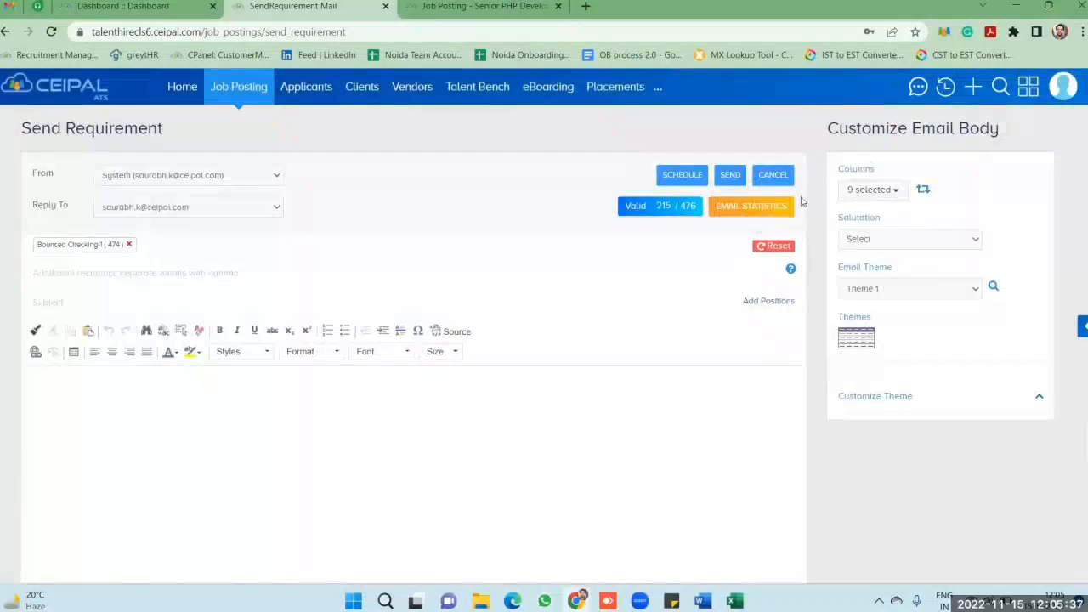
left_click(776, 209)
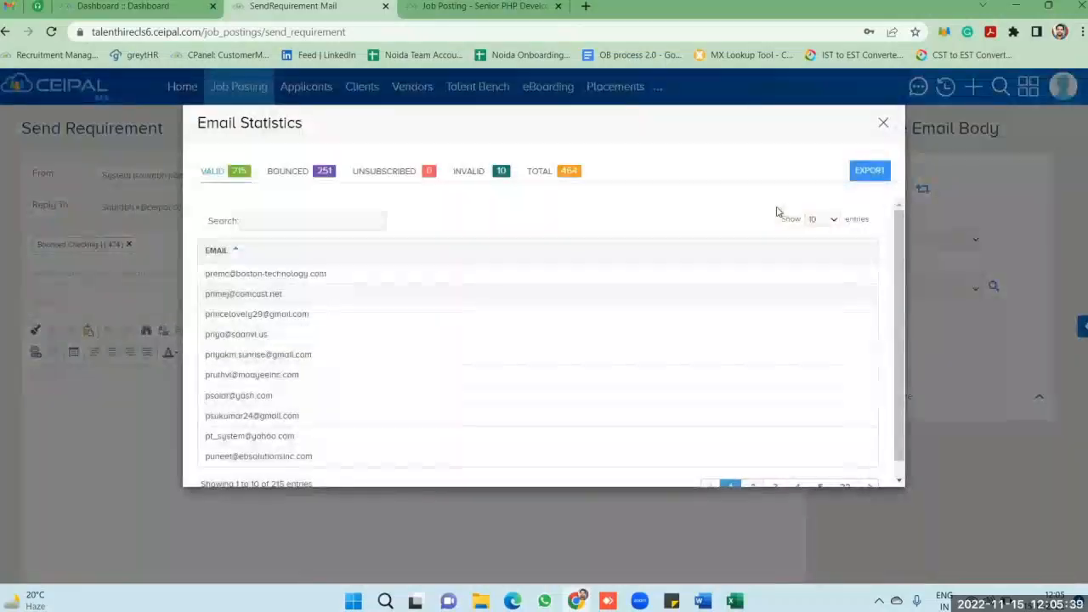
left_click(883, 126)
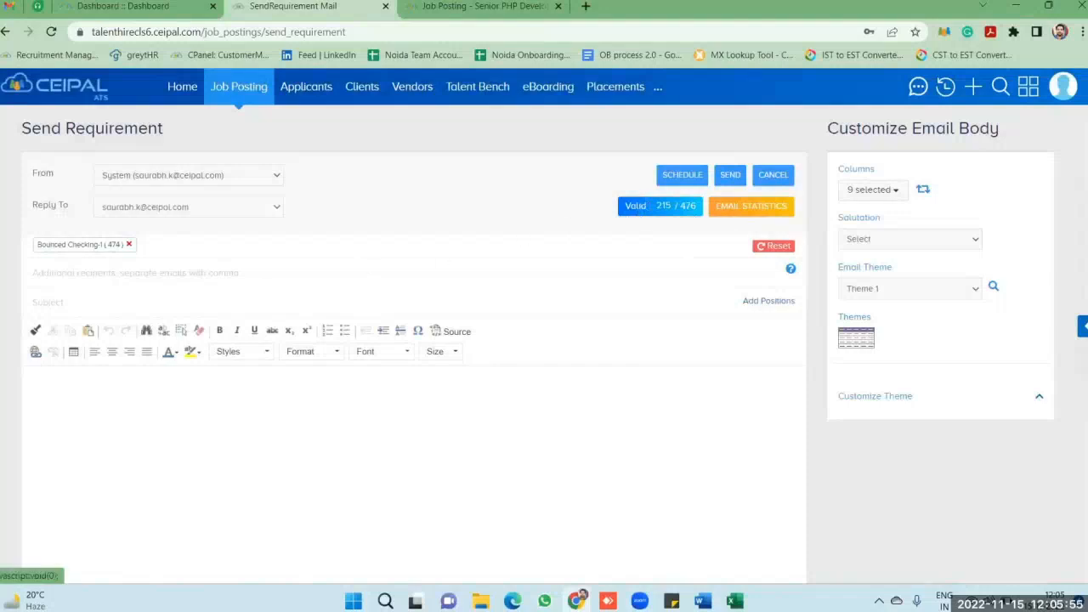
scroll(687, 298, "down", 3)
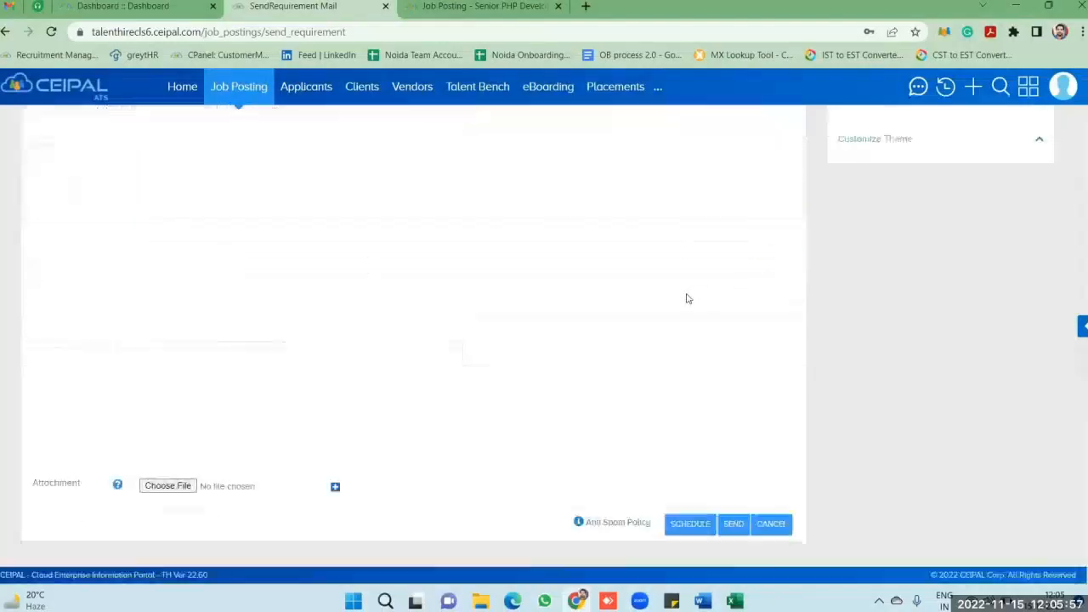
scroll(688, 295, "up", 3)
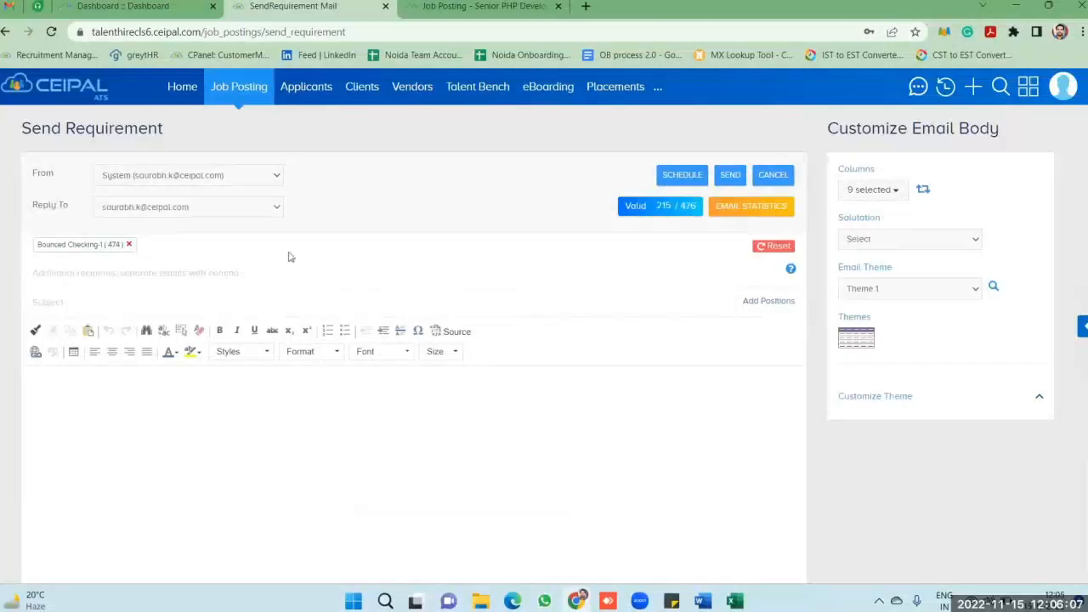
Open the account's profile page and highlight the maximum number of contacts per group in the import notes
left_click(1061, 90)
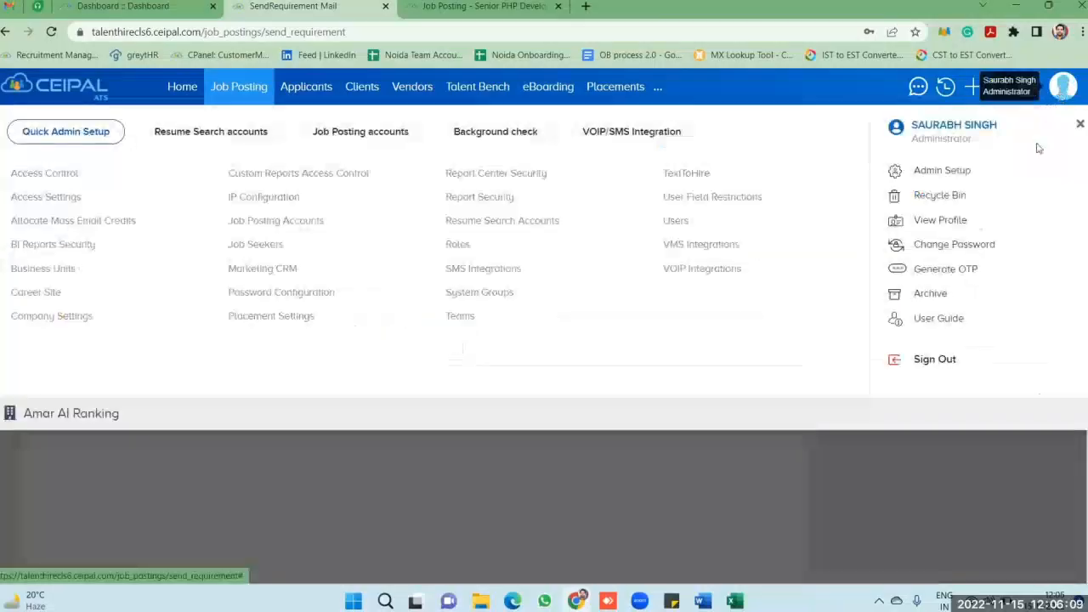
left_click(950, 222)
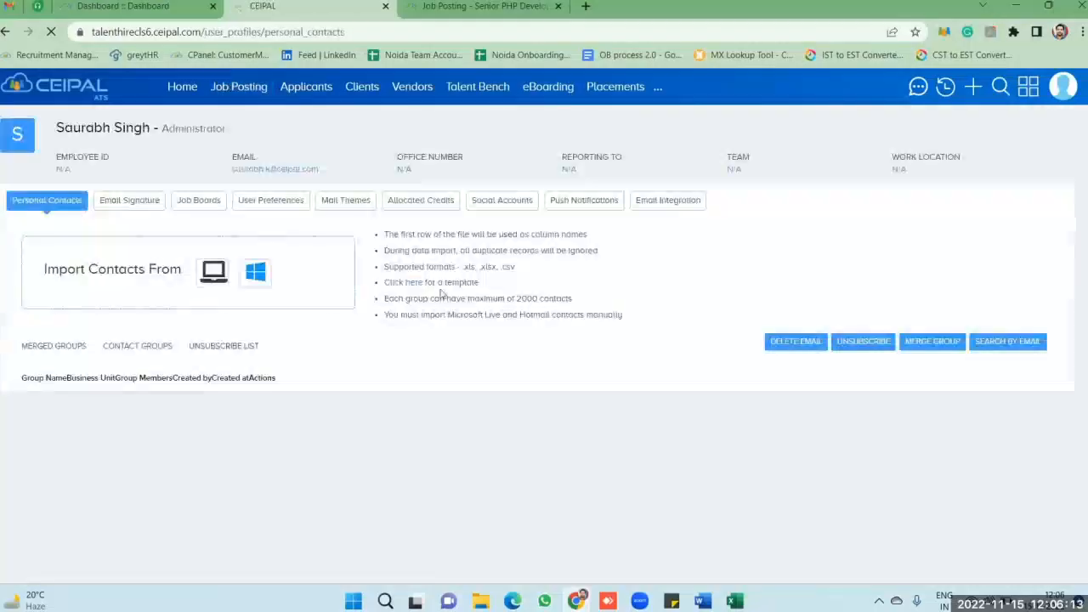
double_click(520, 298)
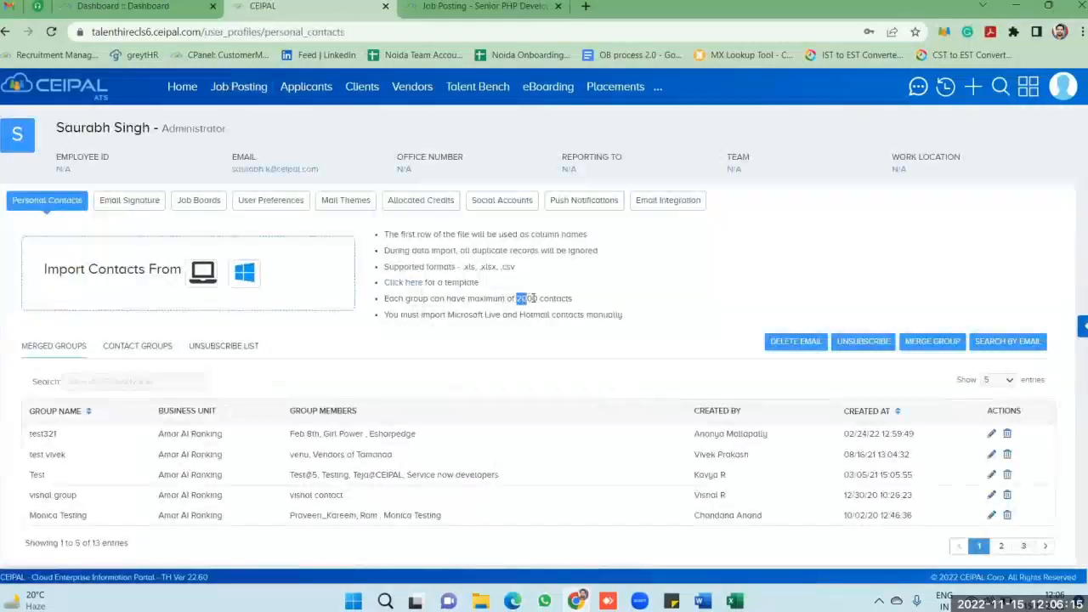
left_click(581, 298)
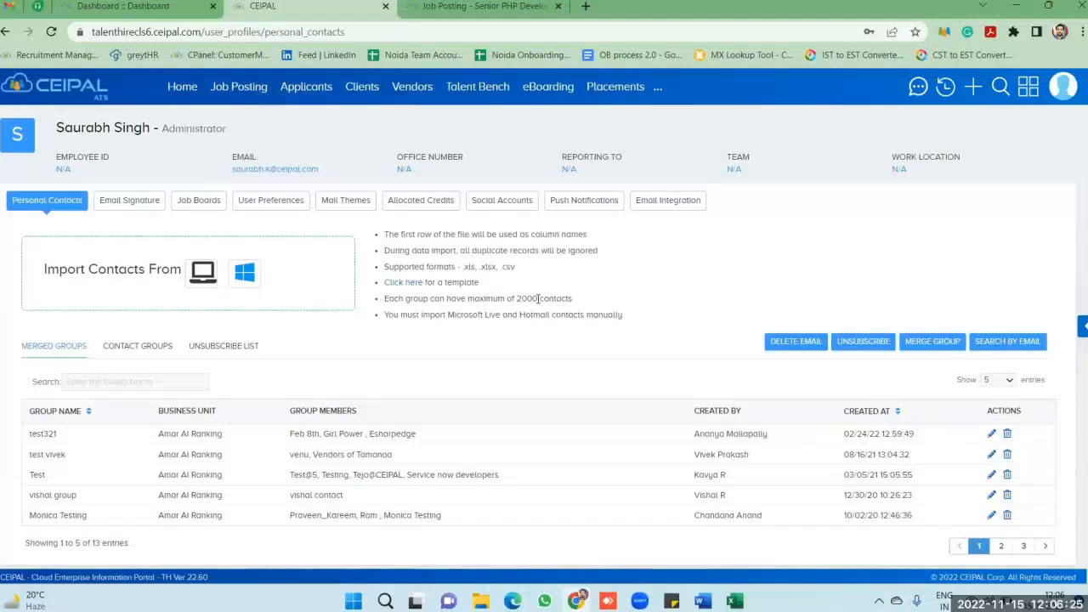
left_click_drag(521, 299, 537, 299)
left_click(585, 300)
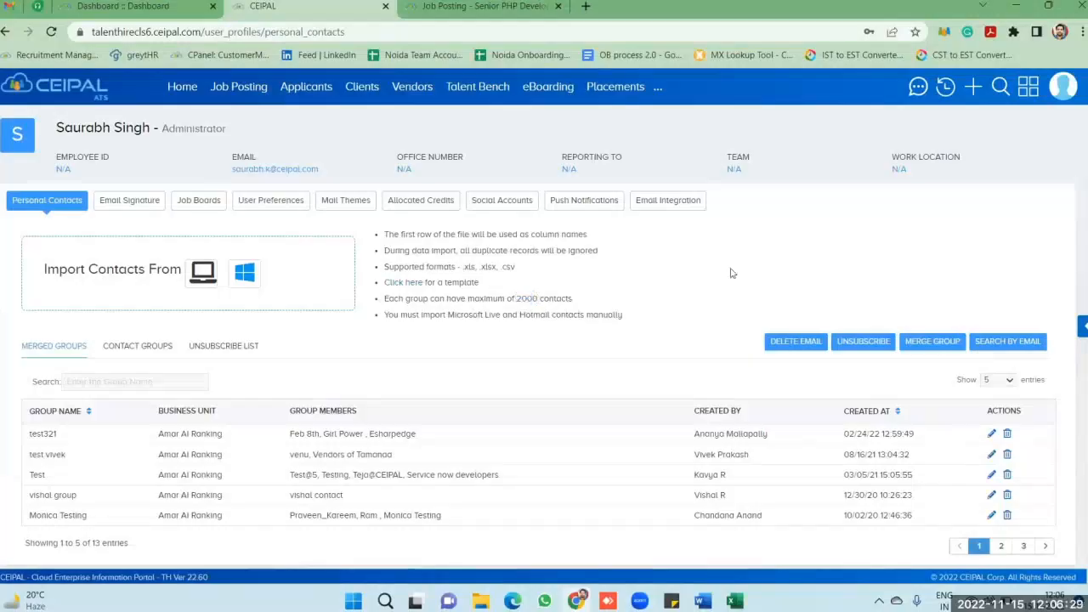